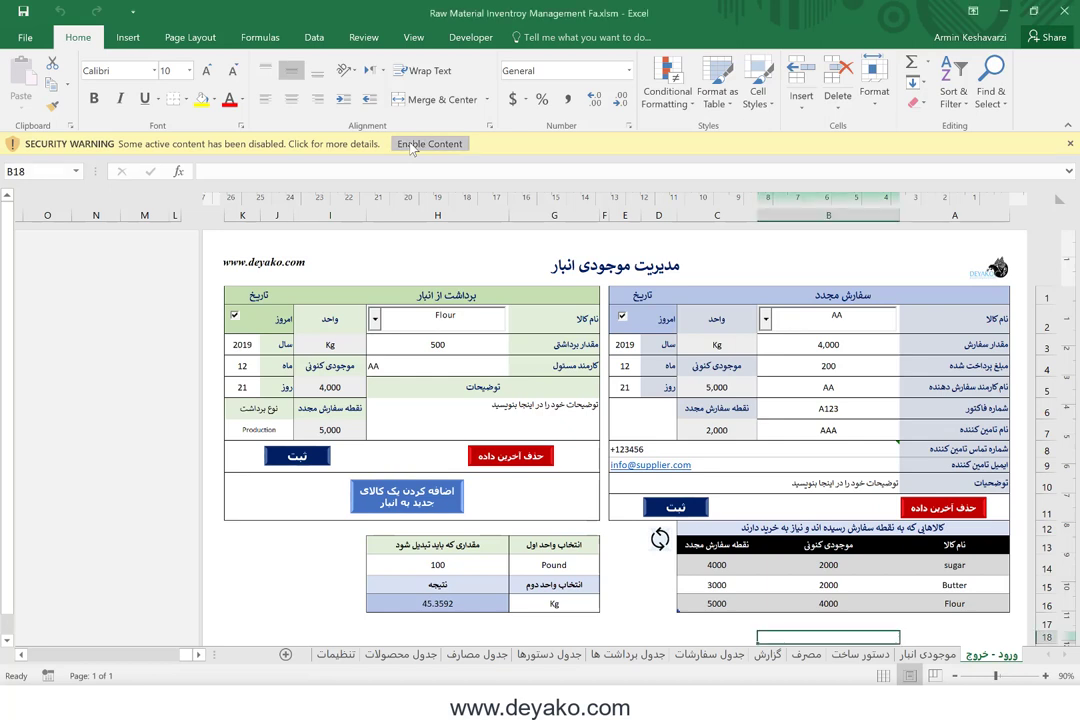
Enable content on the Security Warning bar for Raw Material Inventroy Management Fa.xlsm
left_click(412, 146)
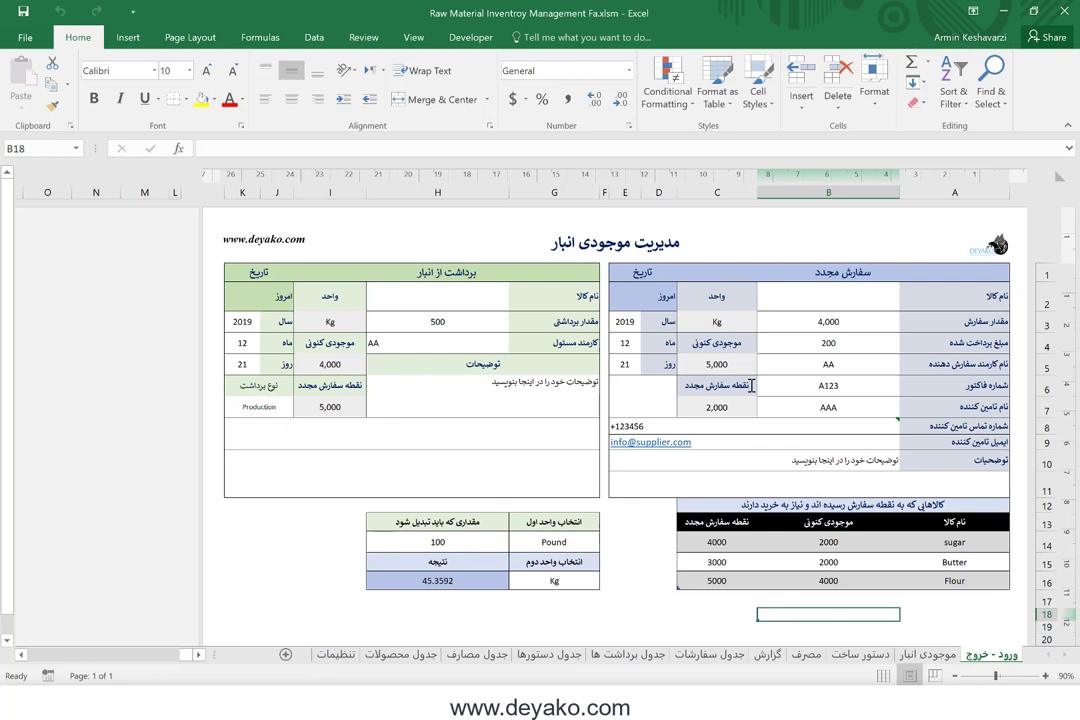
Highlight the reorder and withdrawal form areas and cell B4, then go to the موجودی انبار sheet
left_click_drag(835, 272, 850, 459)
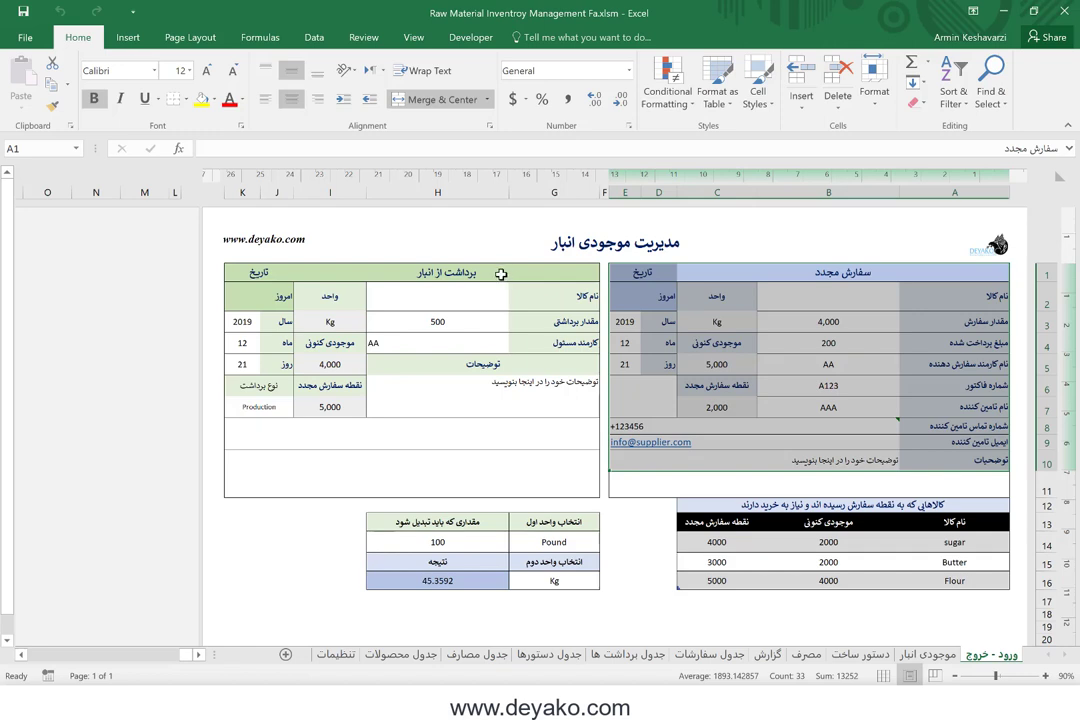
mouse_move(560, 272)
left_mouse_down()
mouse_move(486, 411)
mouse_move(482, 441)
left_mouse_up()
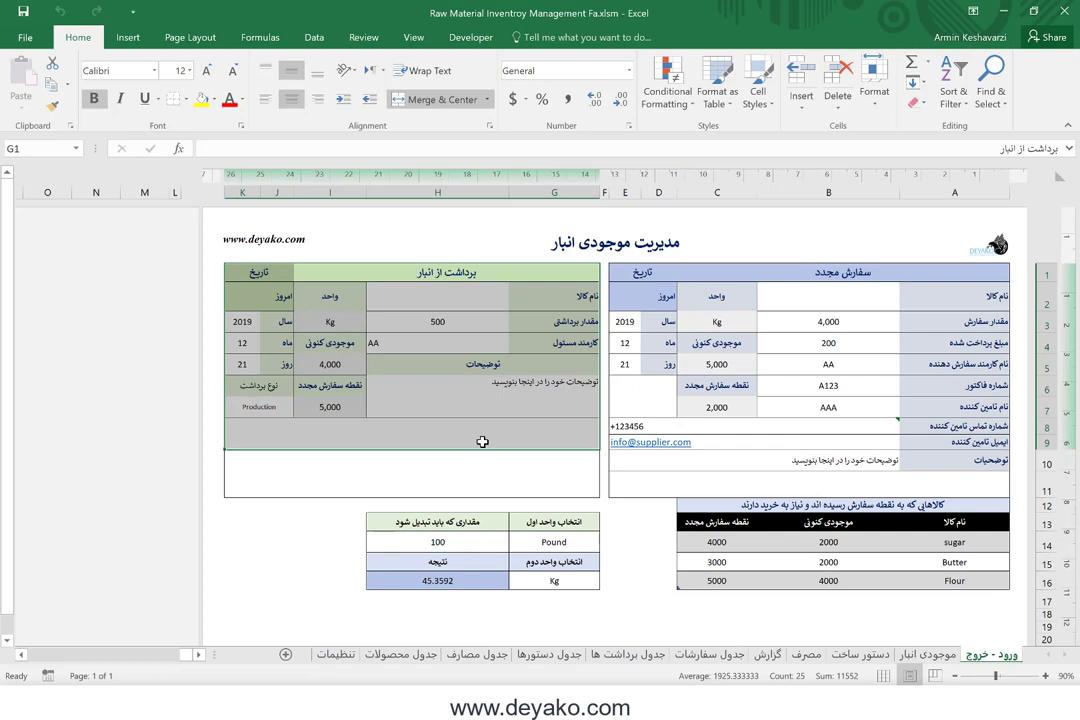
left_click(822, 345)
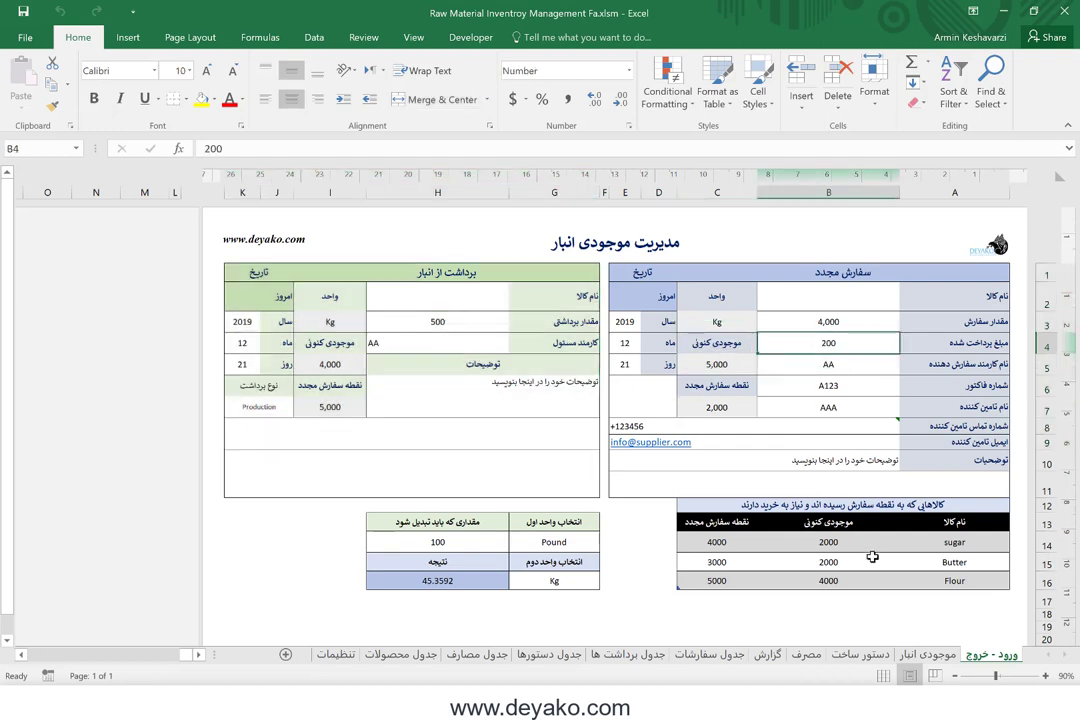
left_click(926, 654)
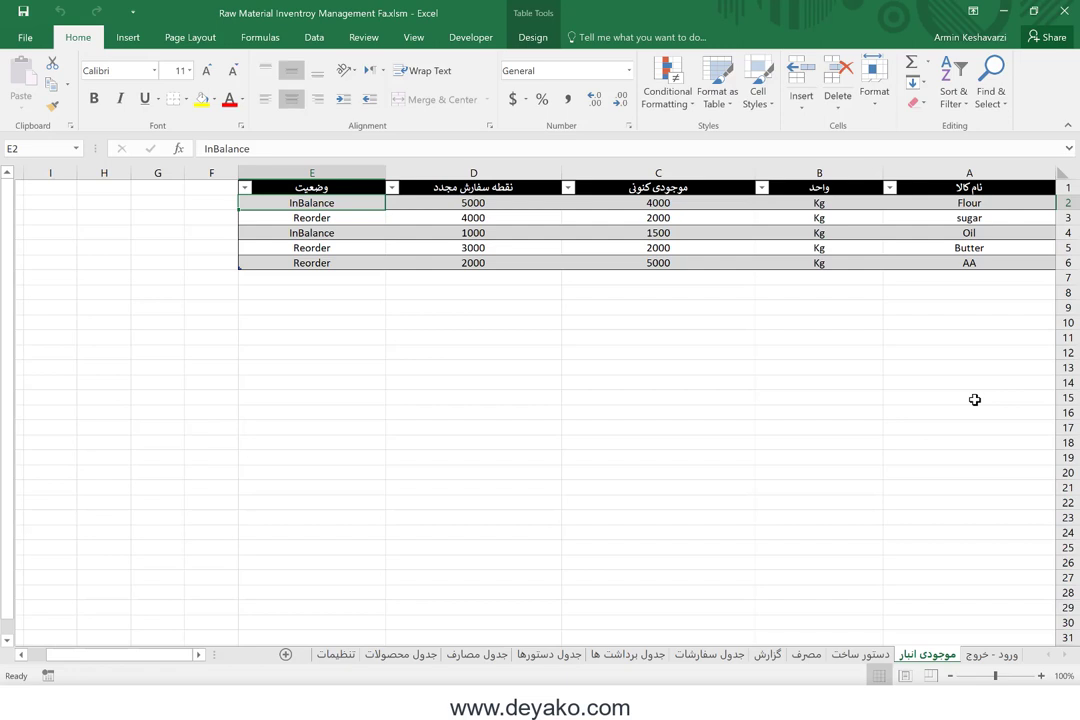
View the دستور ساخت recipe sheet, then select the produced-products table on the مصرف sheet
left_click(862, 655)
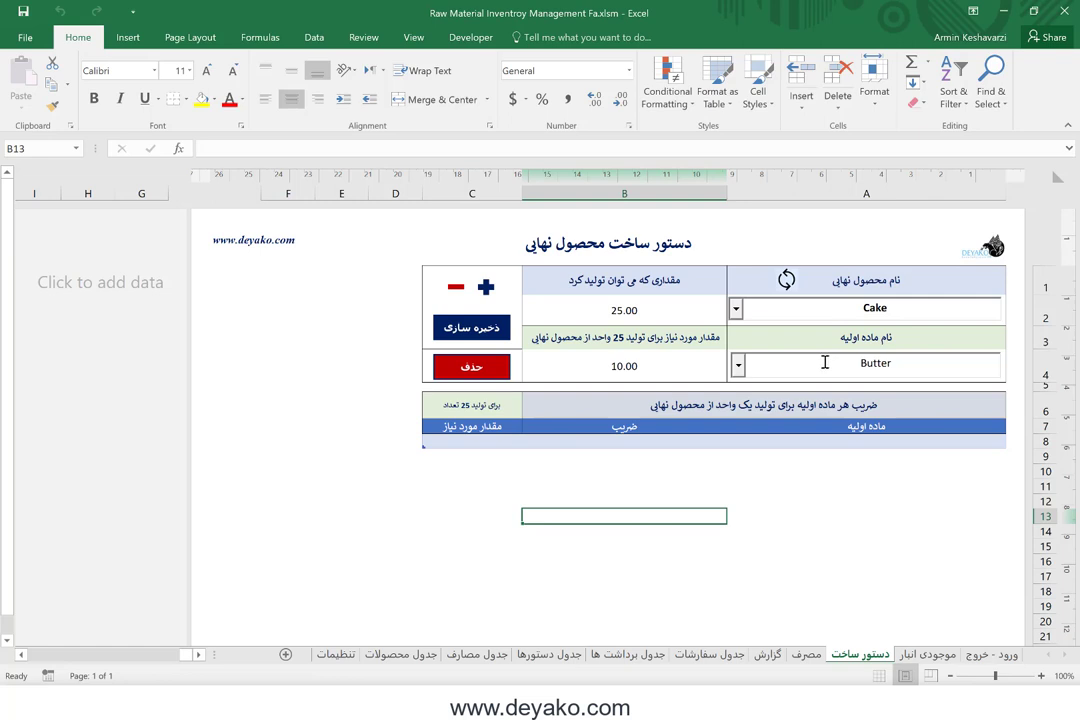
left_click(808, 654)
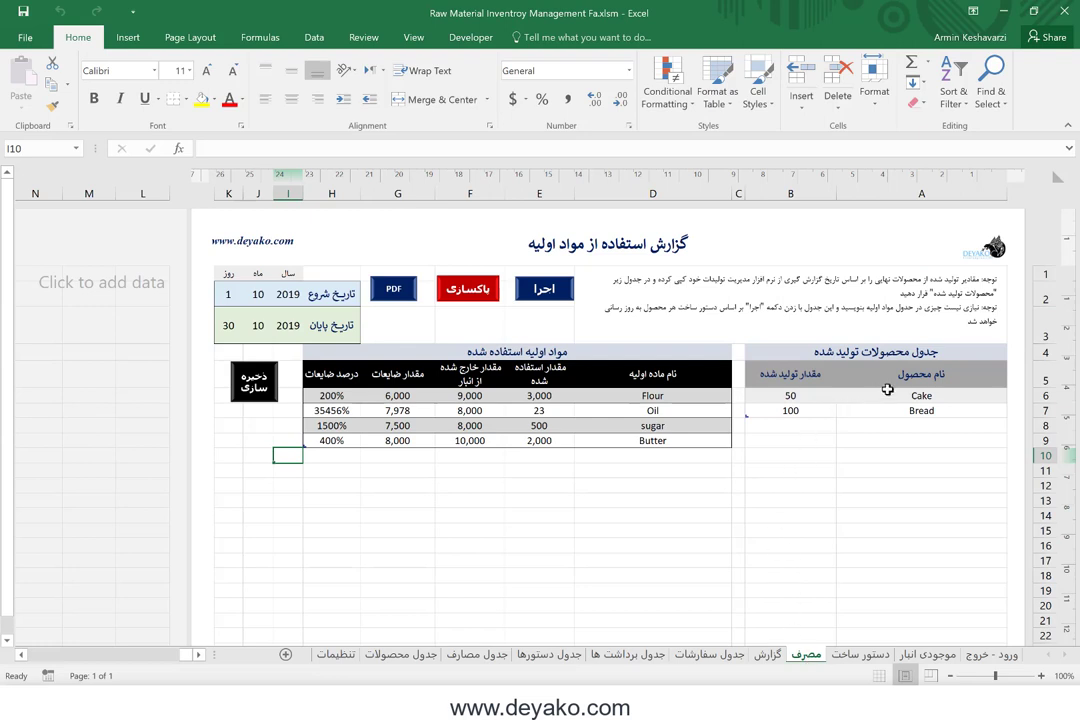
left_click_drag(790, 396, 815, 415)
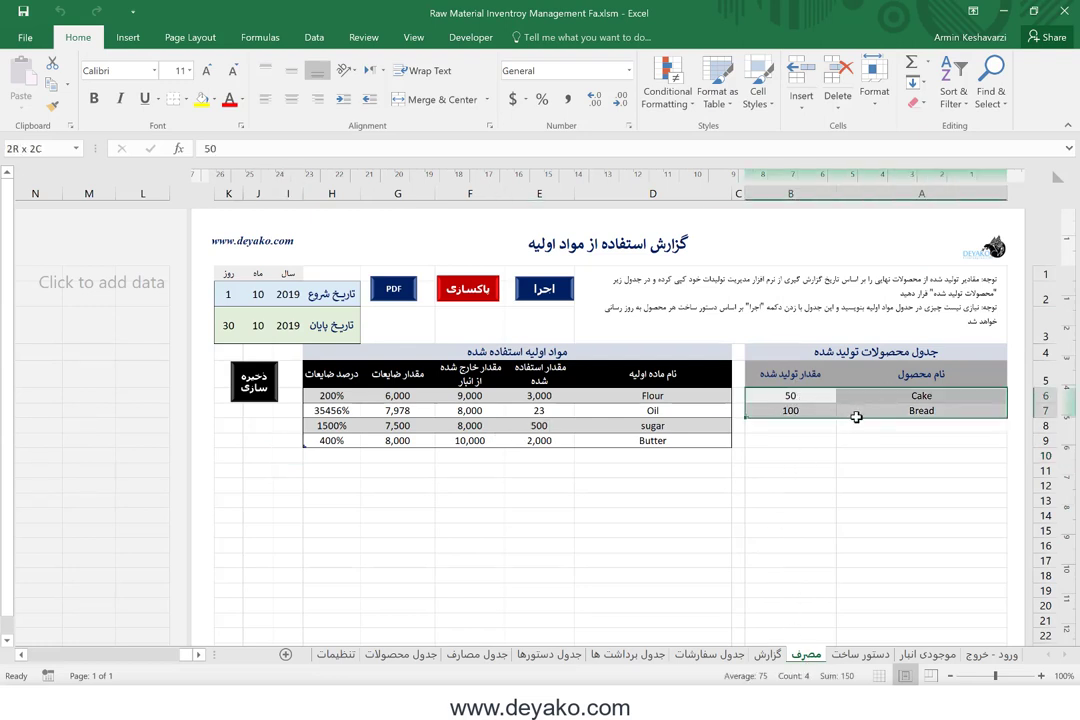
key("ctrl+a")
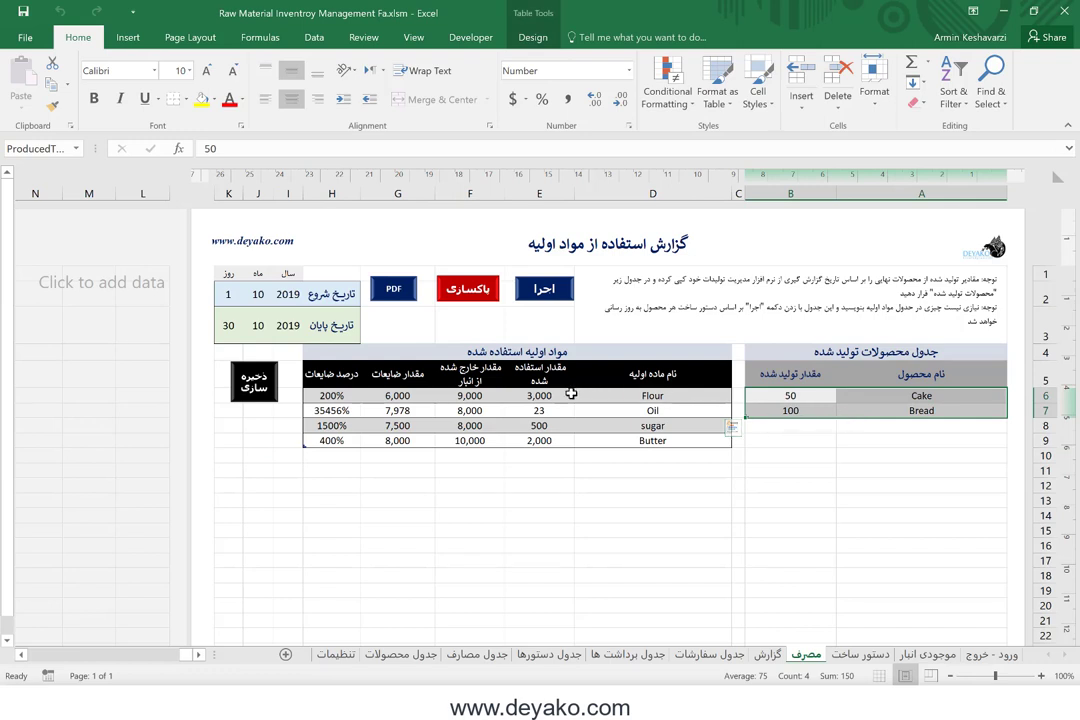
Select Flour's used, withdrawn, 200% waste and 6,000 values, then move to the گزارش sheet
left_click_drag(564, 396, 412, 395)
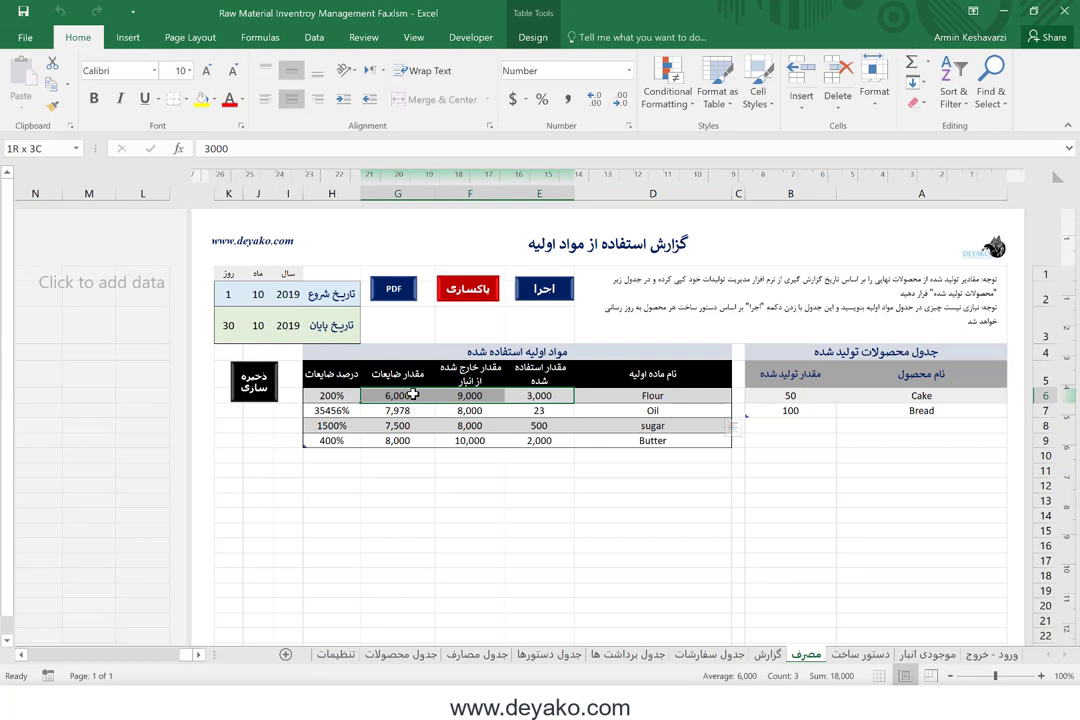
left_click(348, 397)
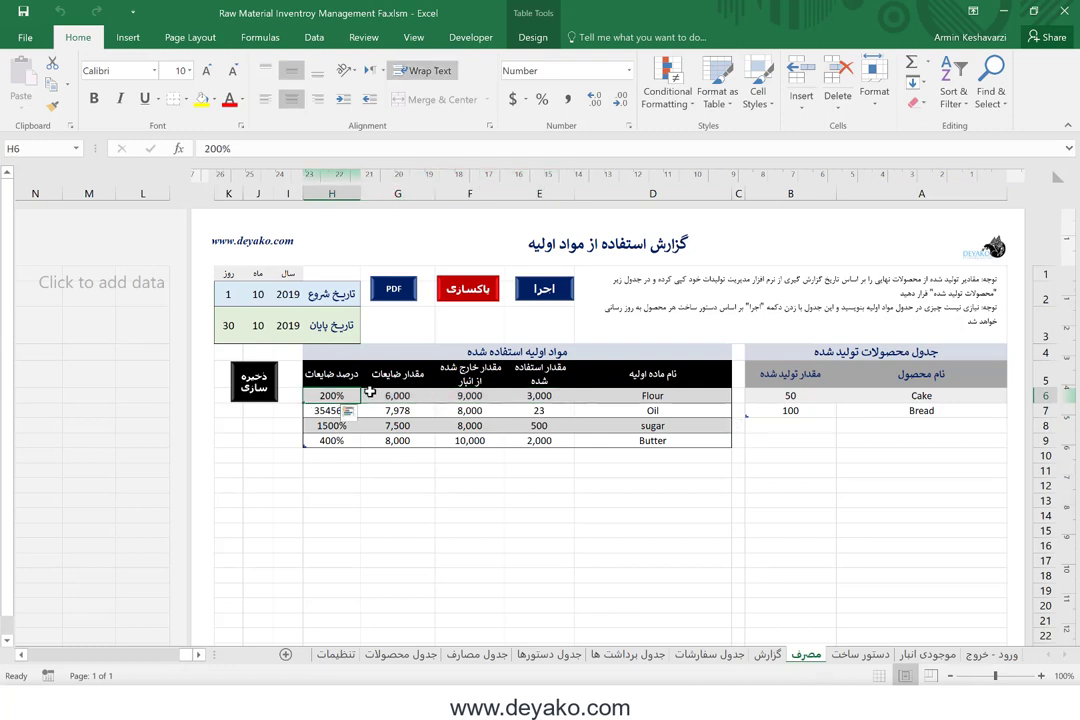
left_click_drag(370, 393, 400, 396)
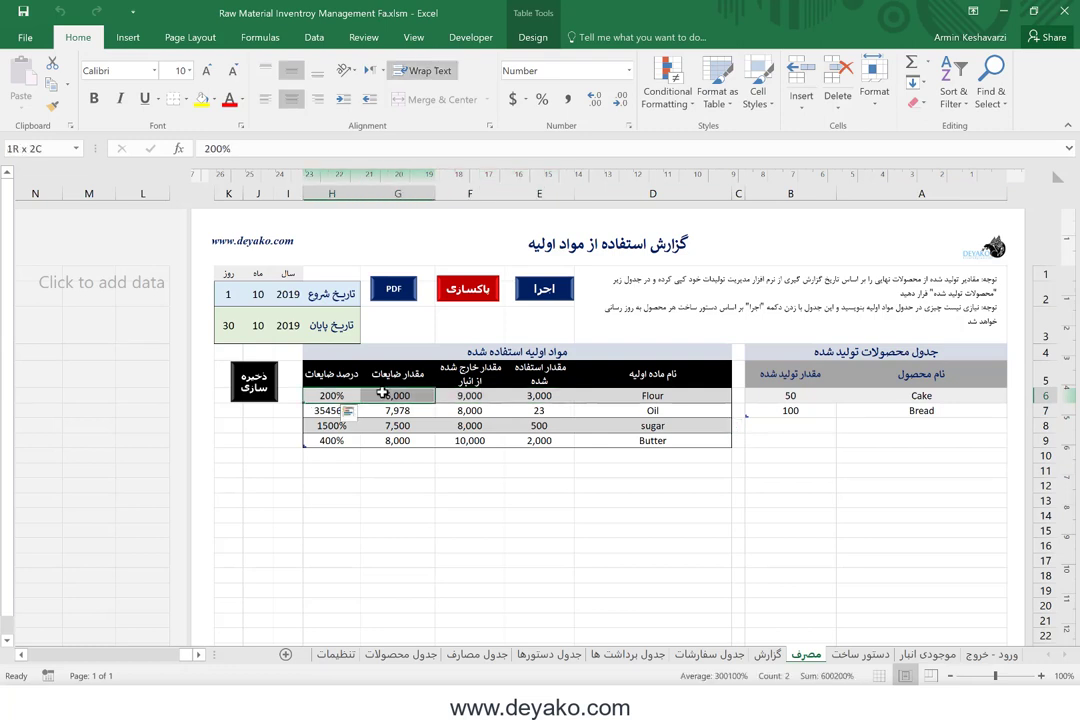
left_click(767, 658)
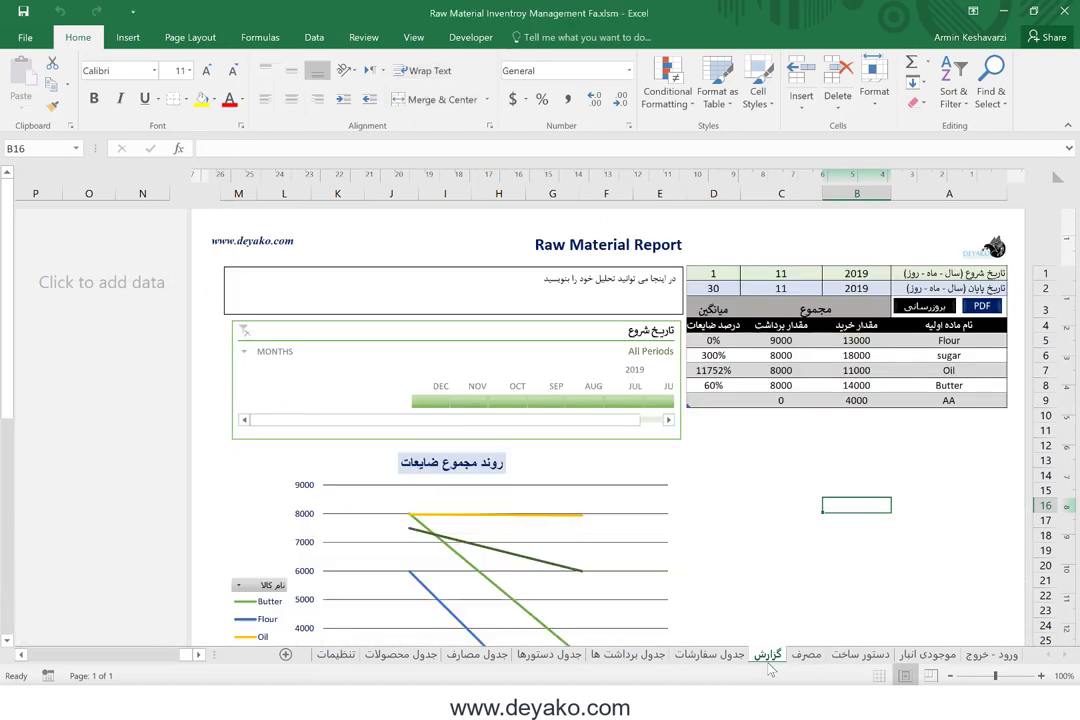
Scroll the report, then step through the orders, withdrawals and recipes tables
scroll(765, 427, "down", 2)
scroll(765, 427, "down", 2)
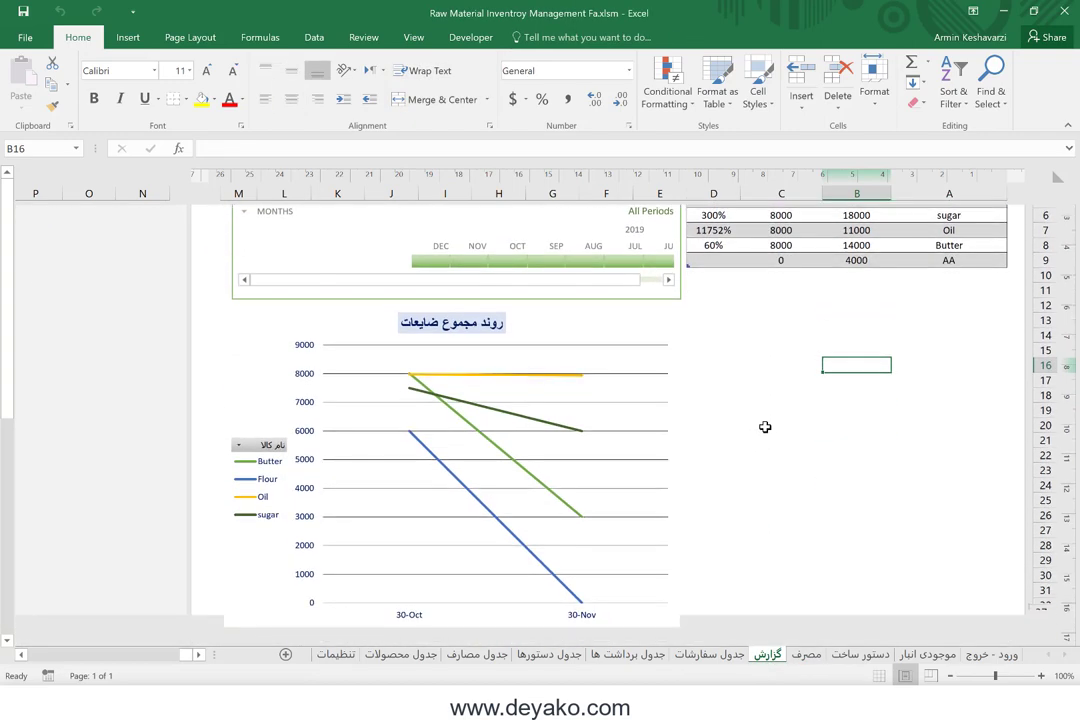
scroll(765, 427, "up", 3)
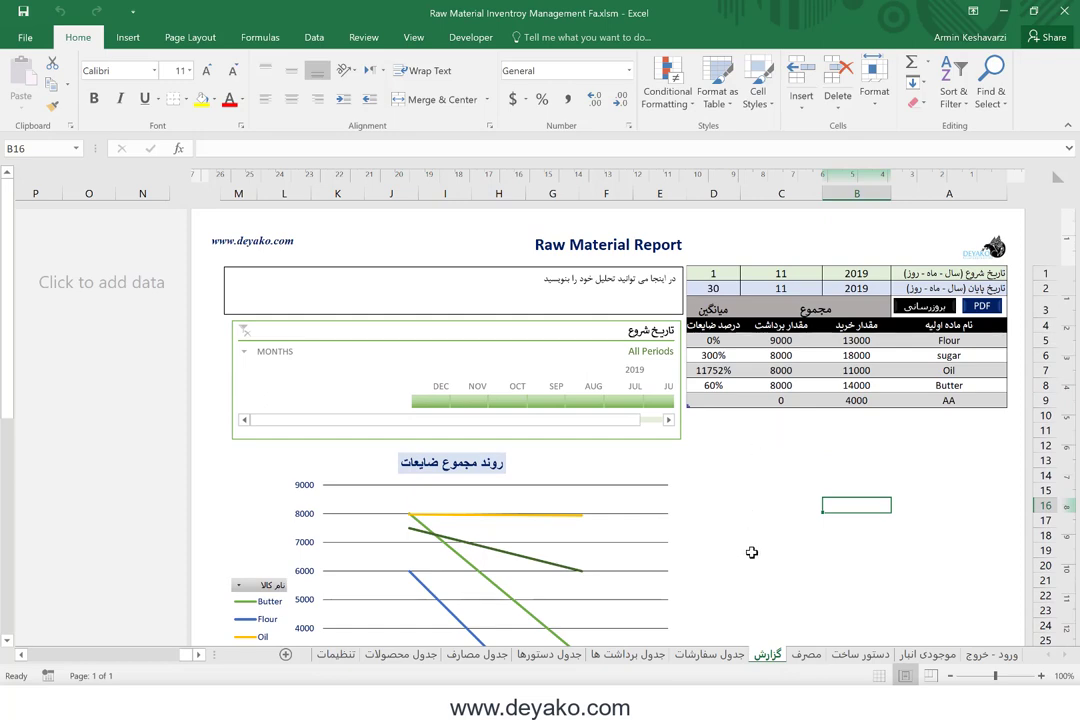
left_click(711, 656)
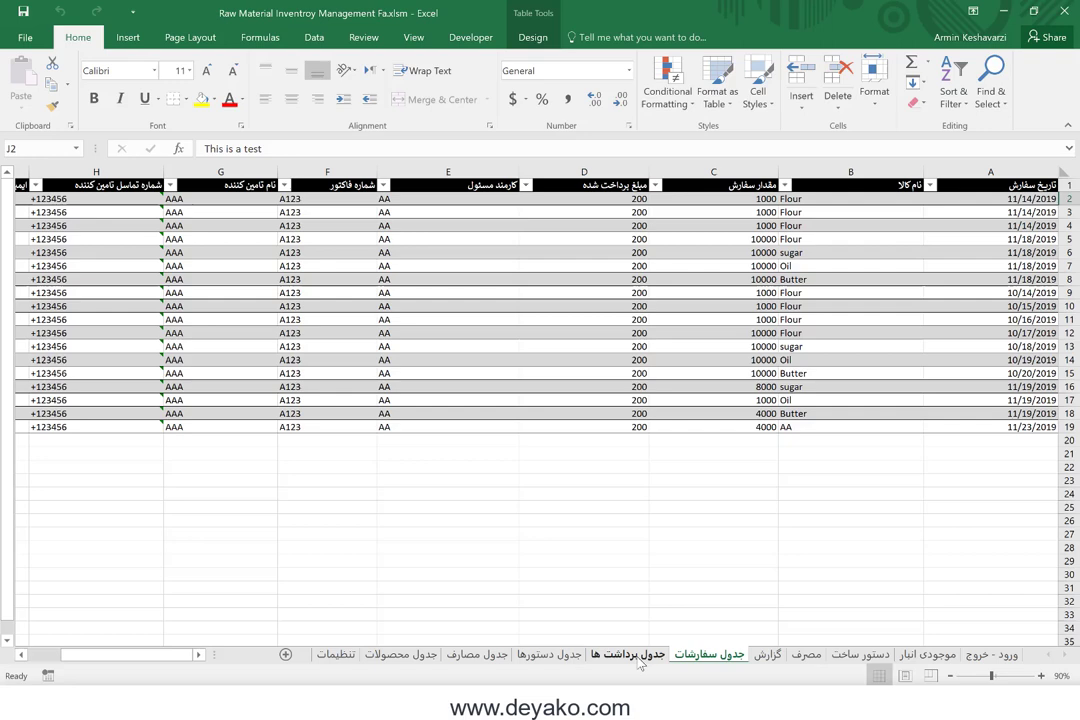
left_click(638, 655)
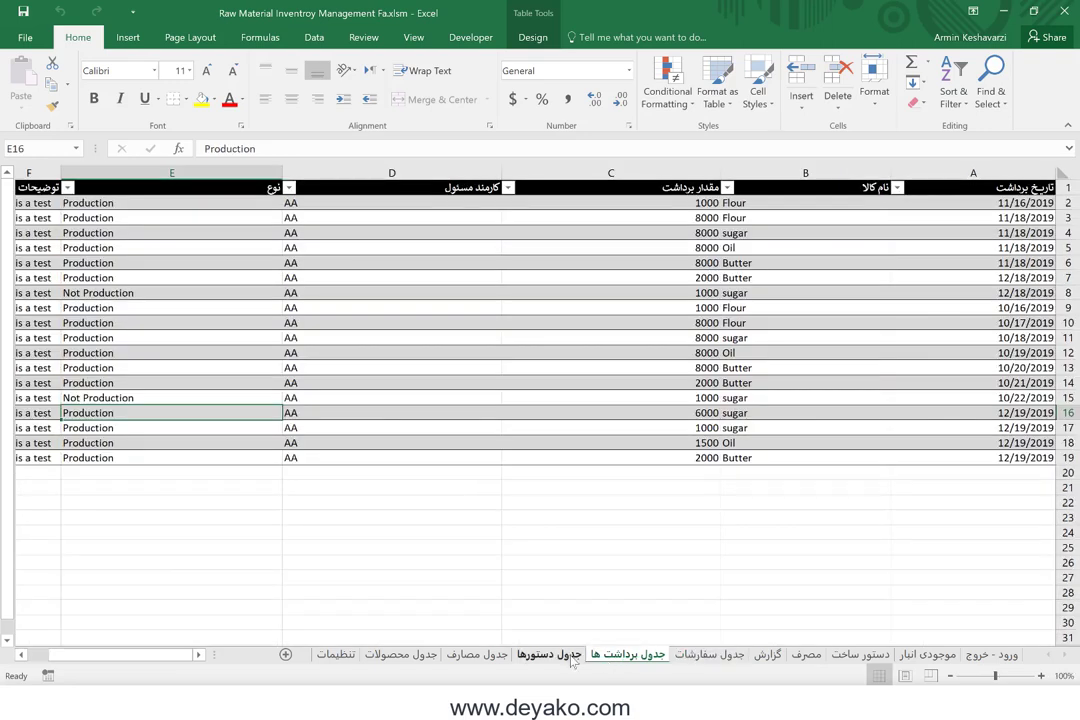
left_click(560, 656)
Look over the consumption, products and settings sheets, then return to the ورود - خروج form
left_click(475, 656)
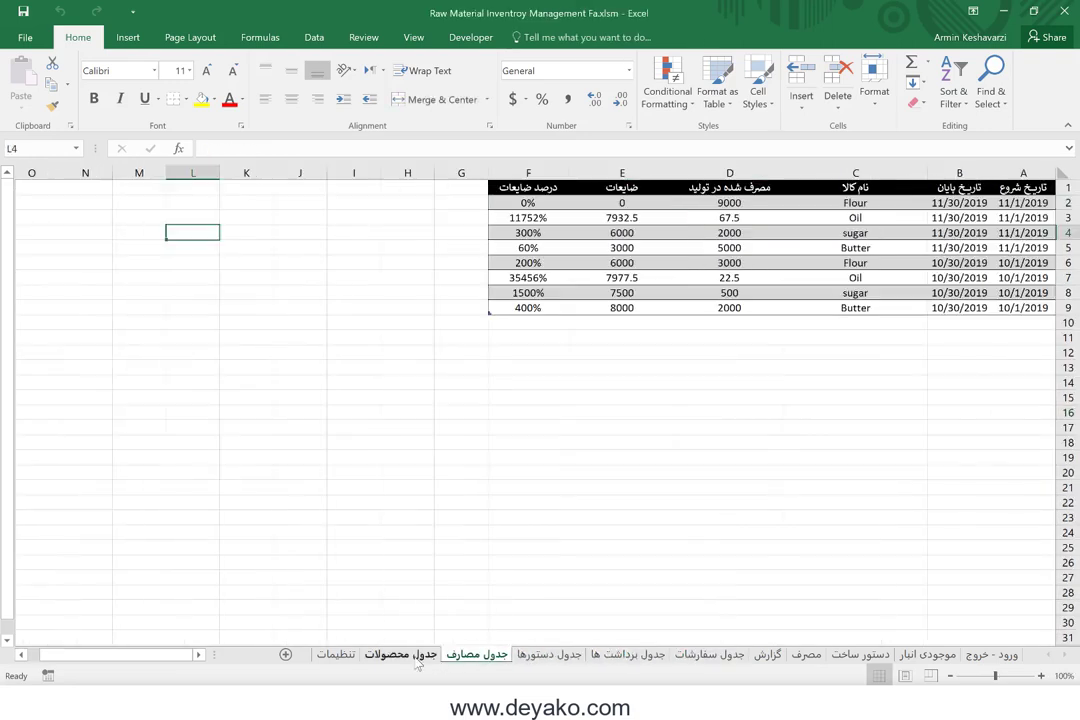
left_click(392, 657)
left_click(338, 656)
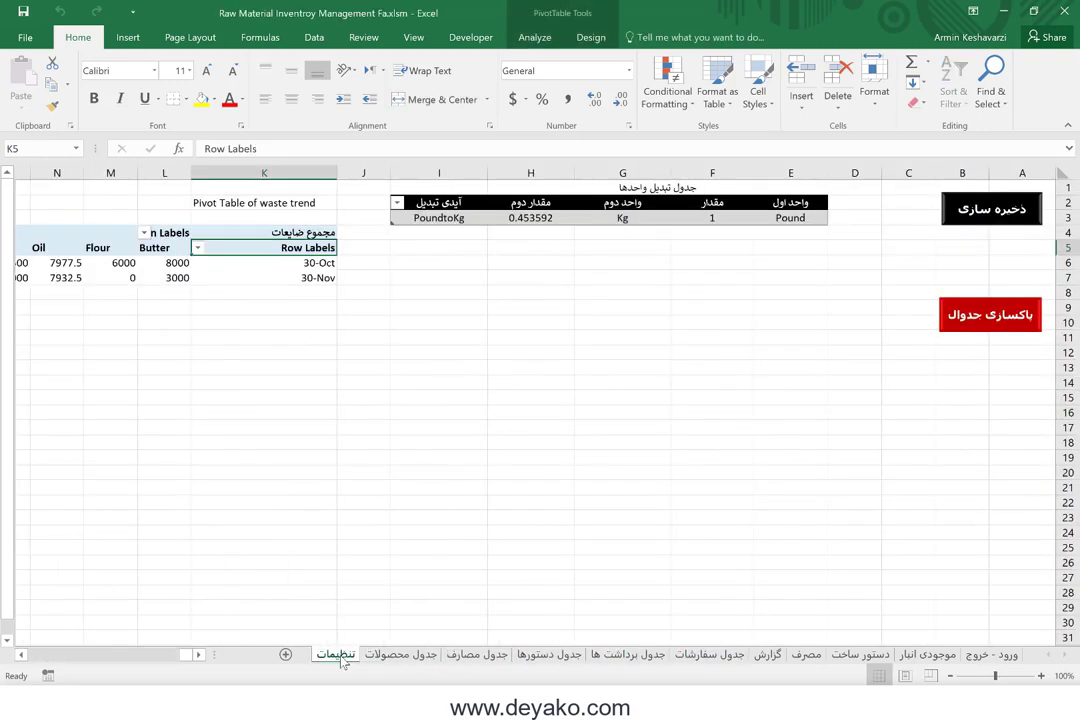
scroll(516, 490, "left", 2)
scroll(518, 490, "right", 2)
left_click(986, 654)
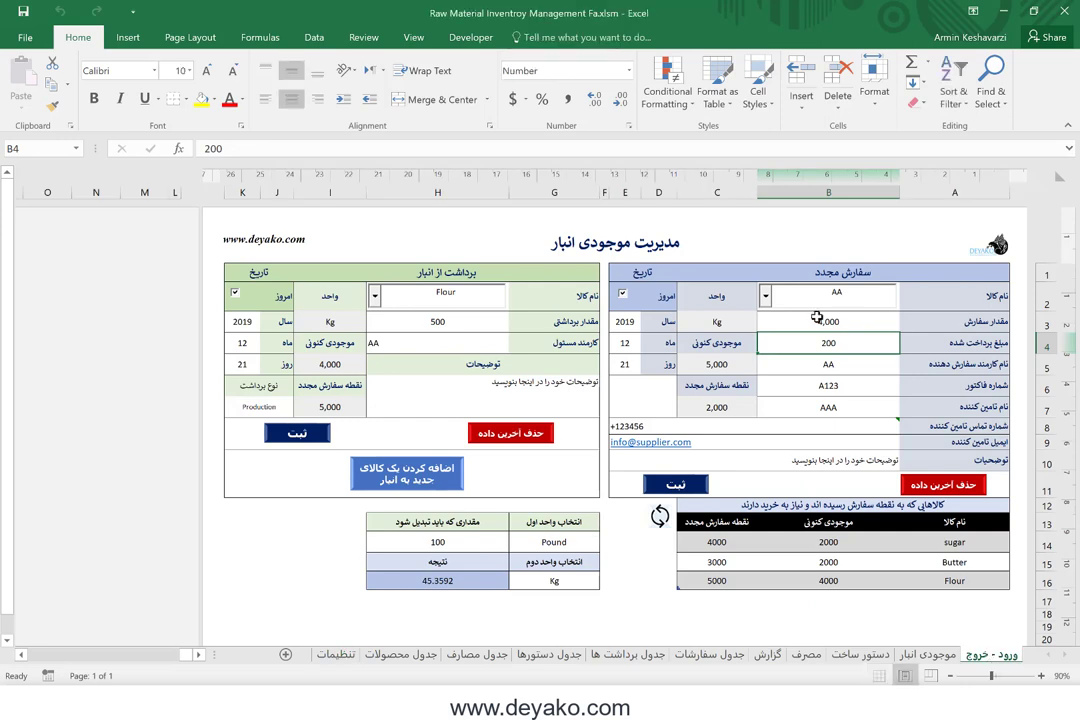
left_click(766, 296)
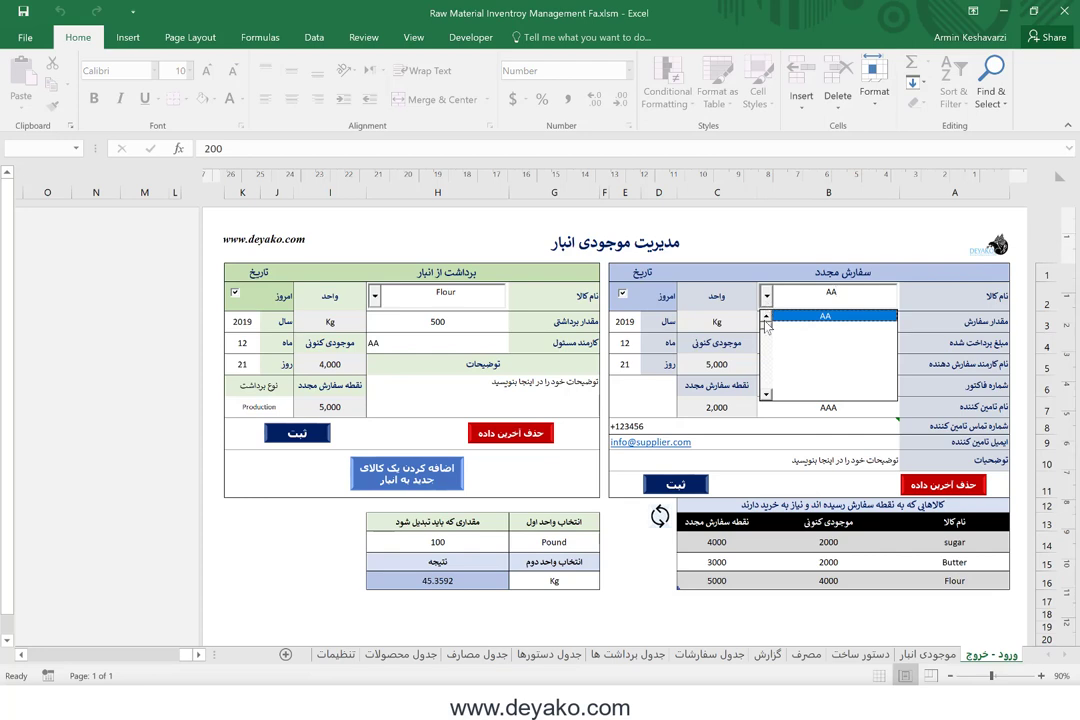
left_click(766, 318)
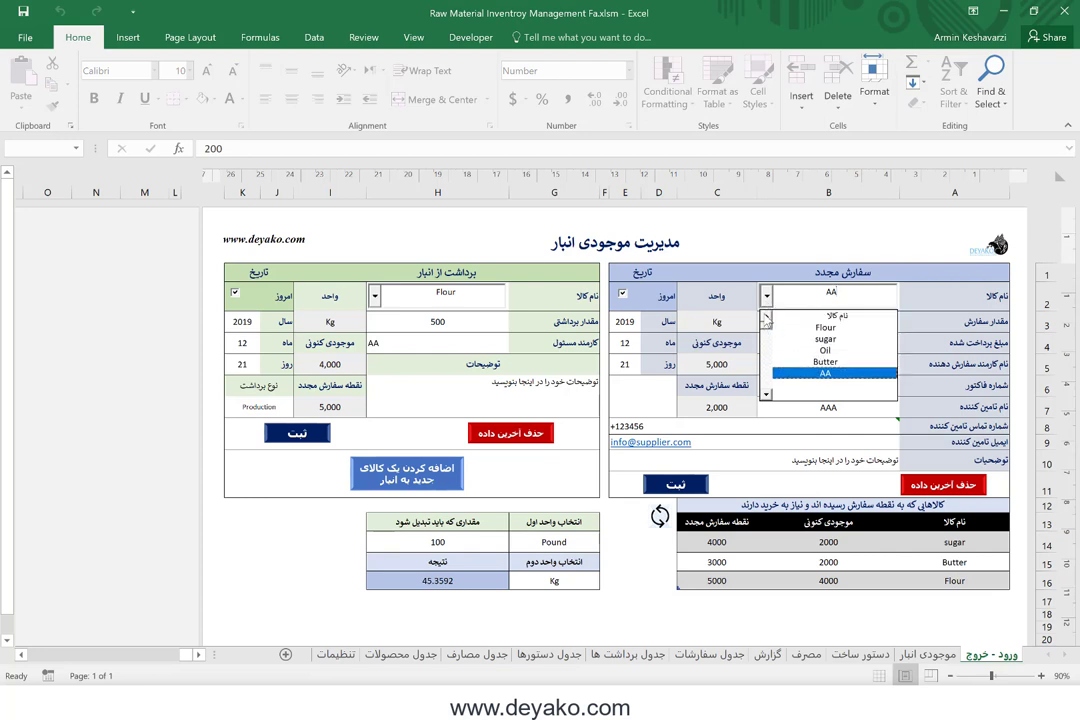
left_click(798, 343)
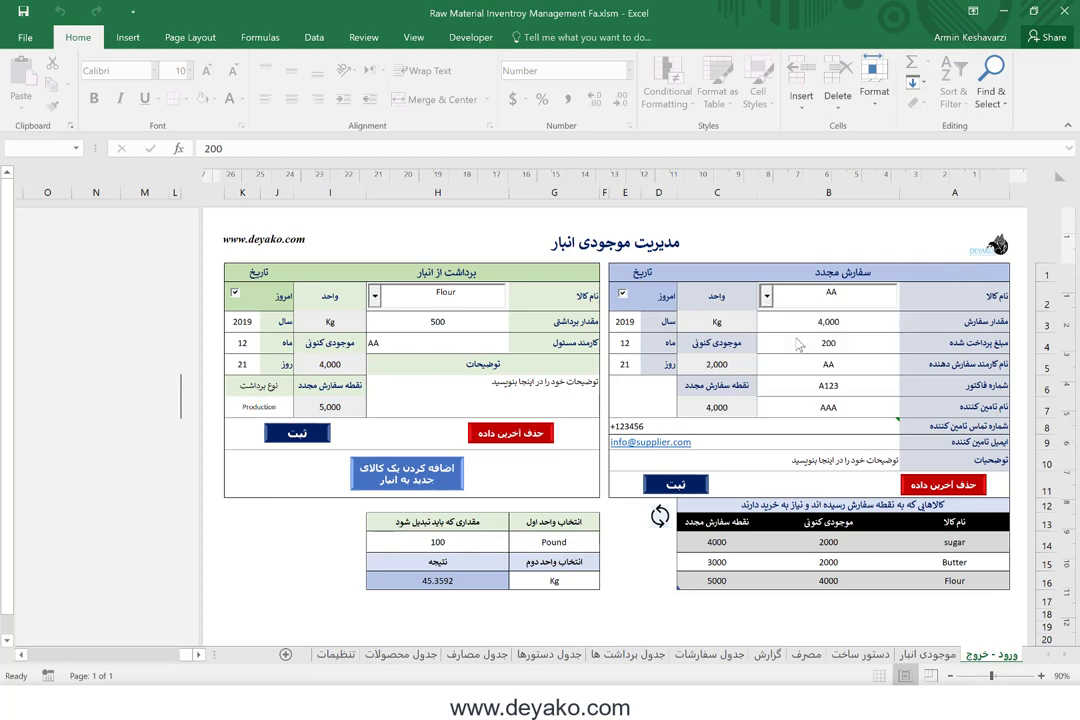
left_click(820, 300)
type("sugar")
left_click(847, 331)
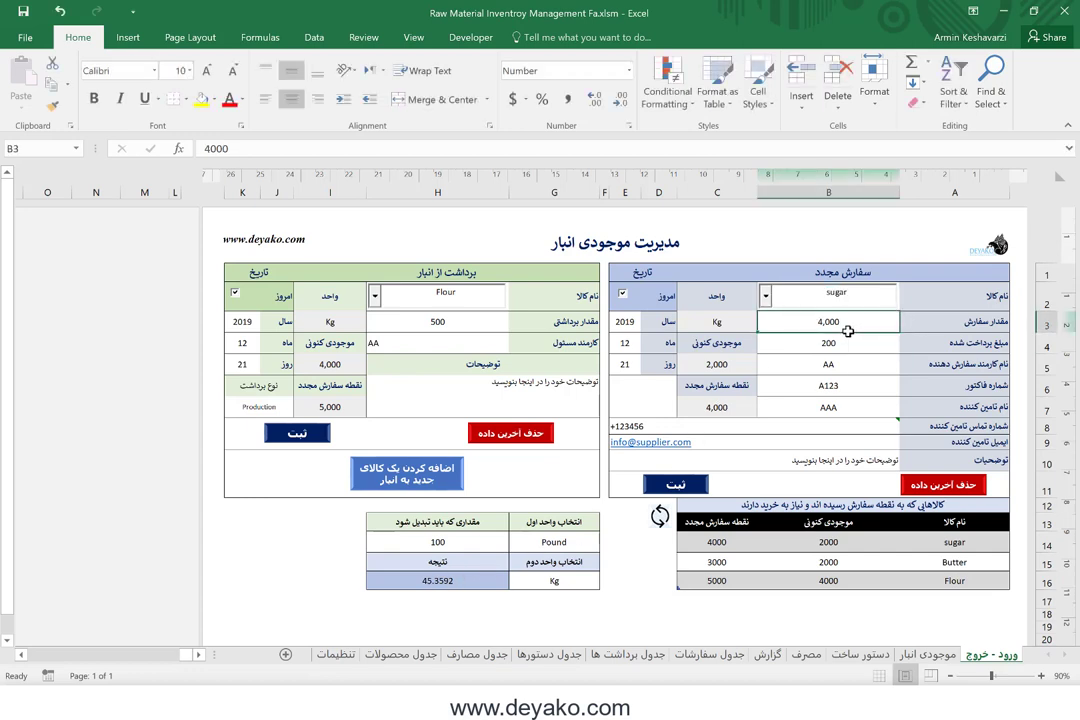
left_click(836, 352)
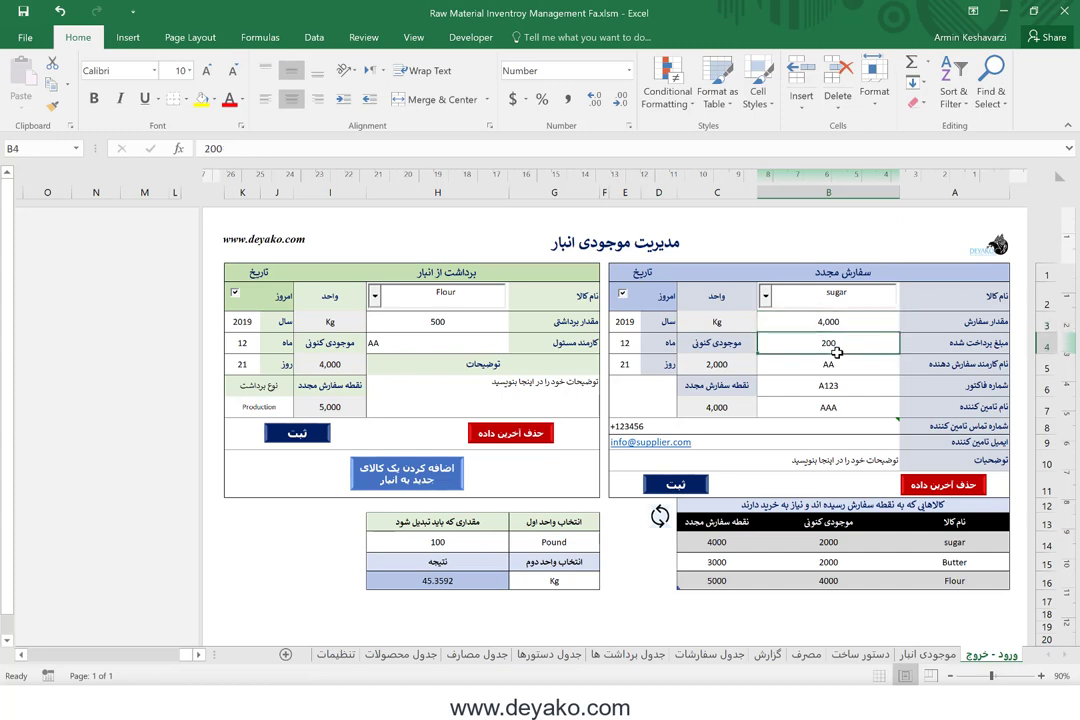
left_click(819, 368)
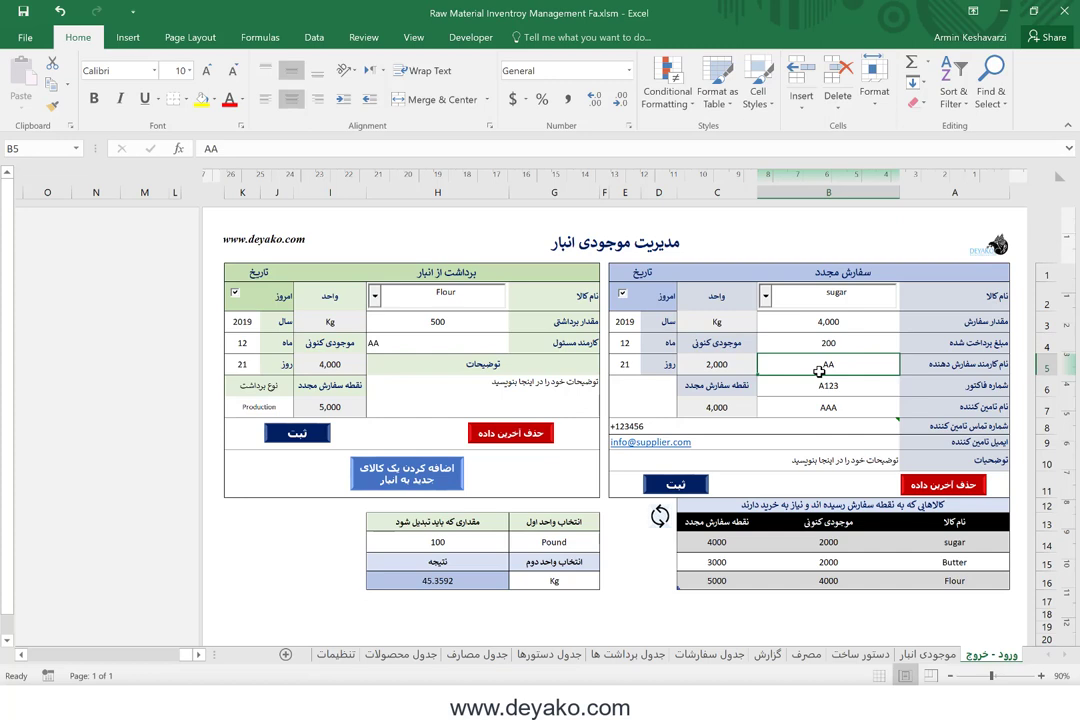
left_click(809, 387)
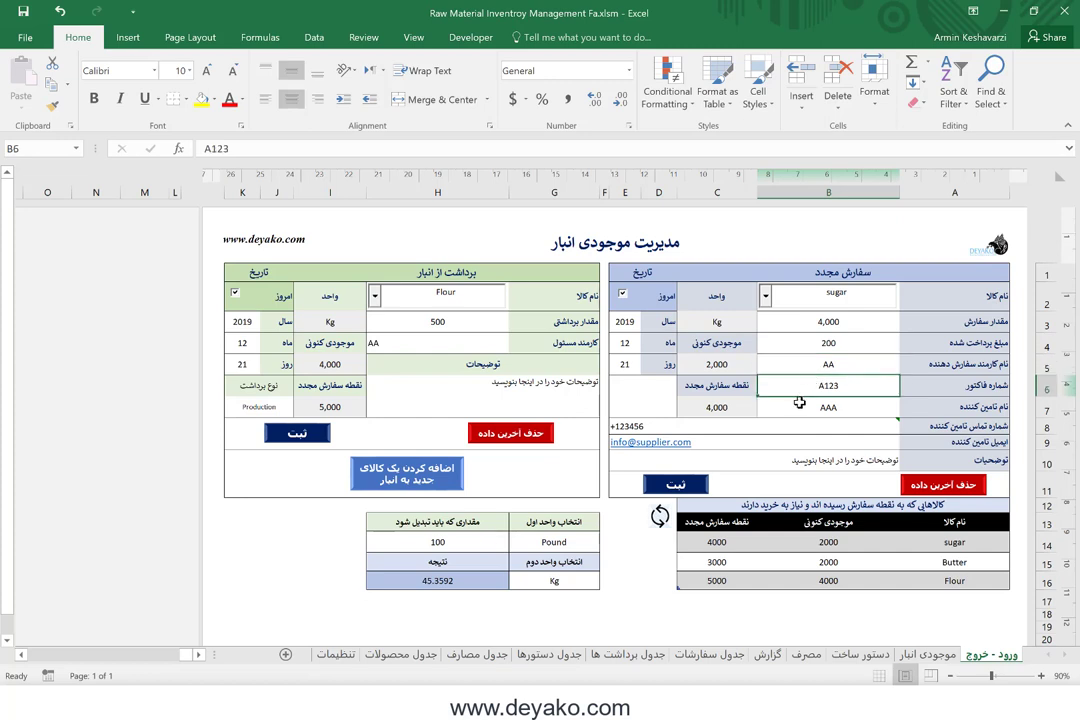
left_click(800, 403)
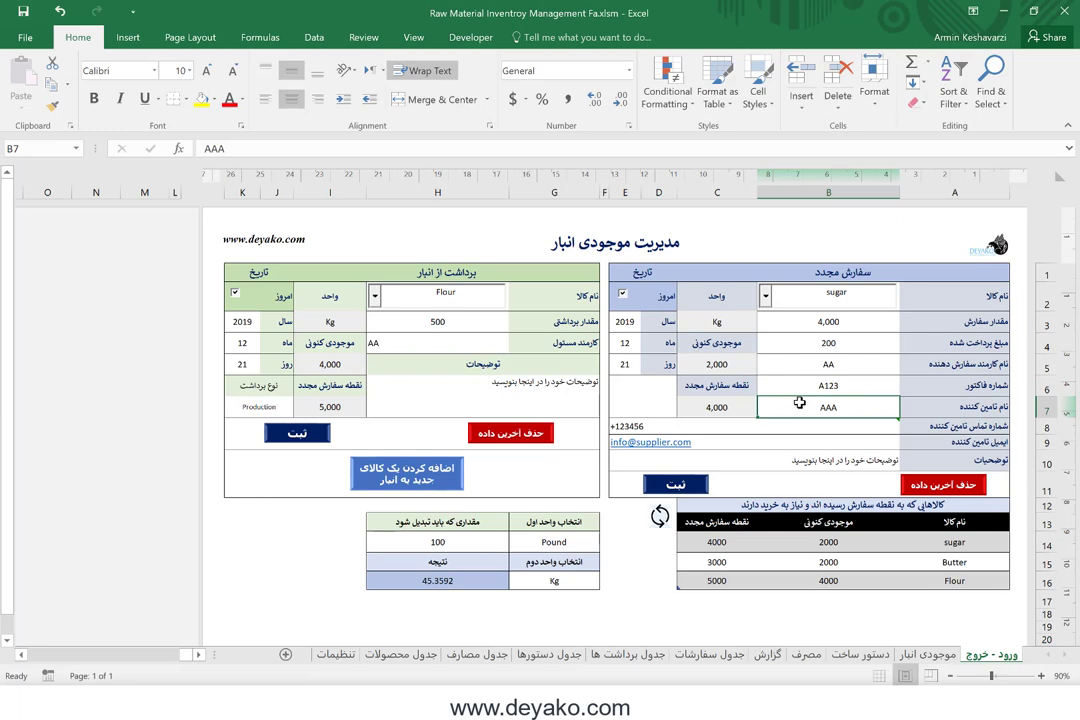
left_click(815, 459)
left_click(976, 409)
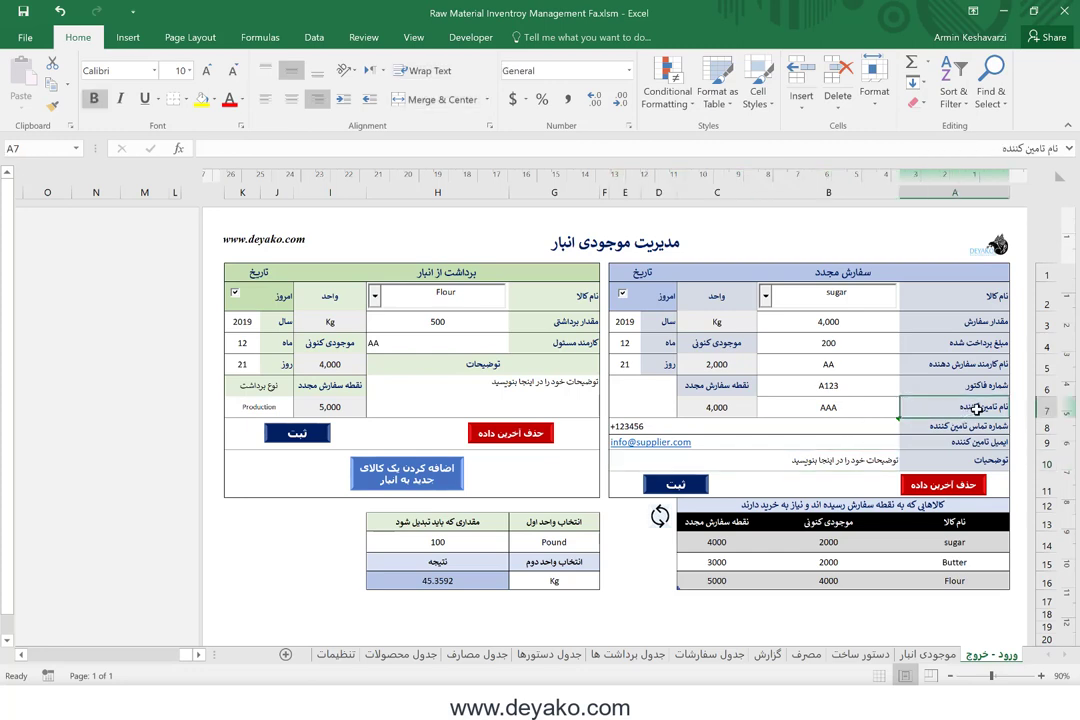
left_click(867, 413)
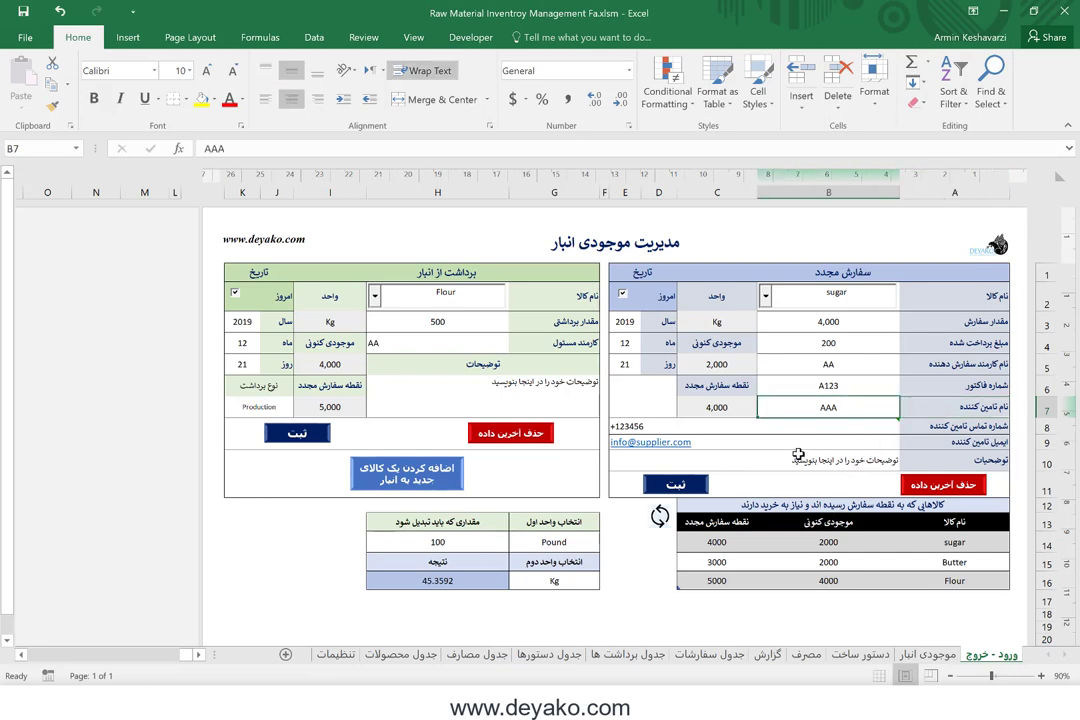
left_click(722, 321)
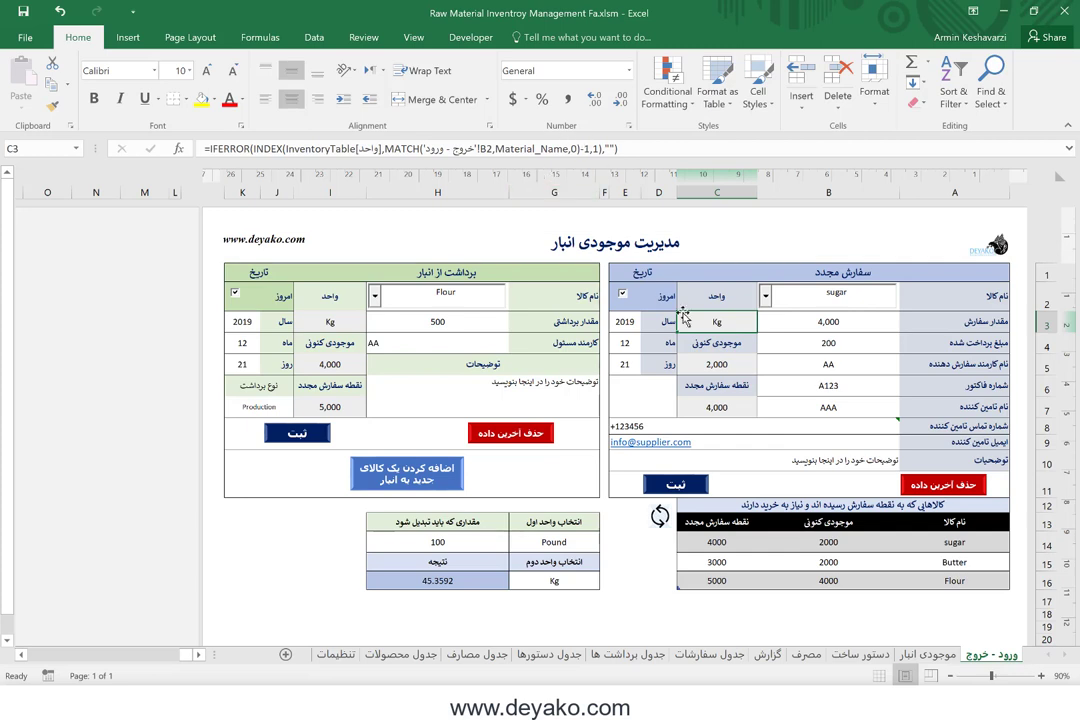
left_click(713, 366)
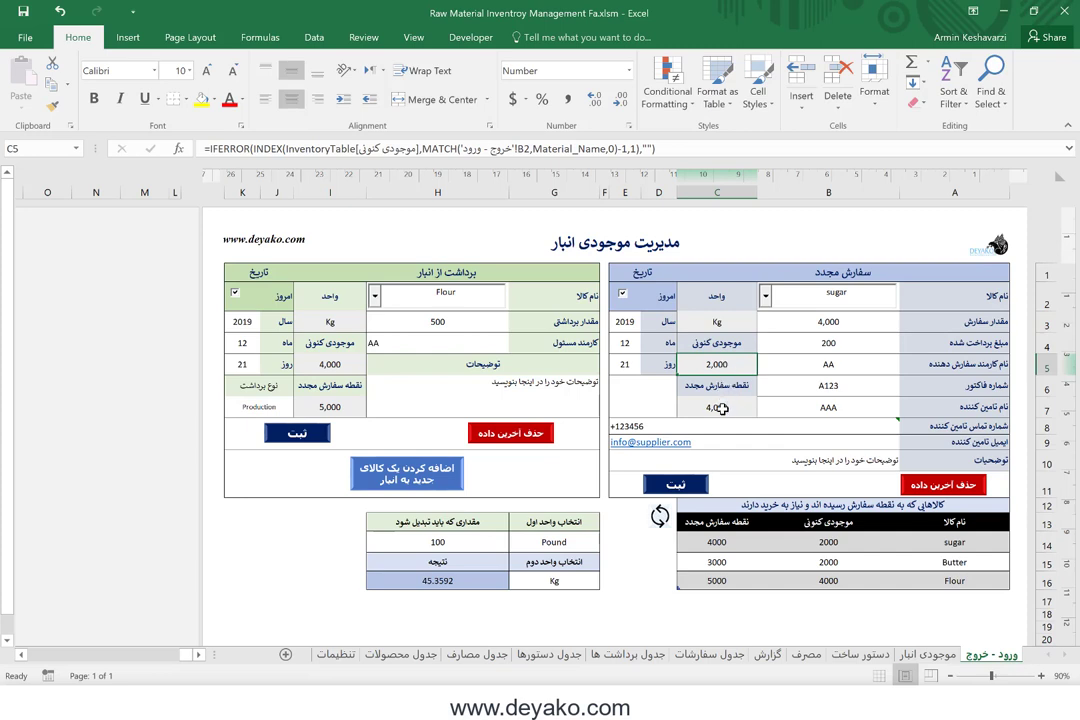
left_click(722, 409)
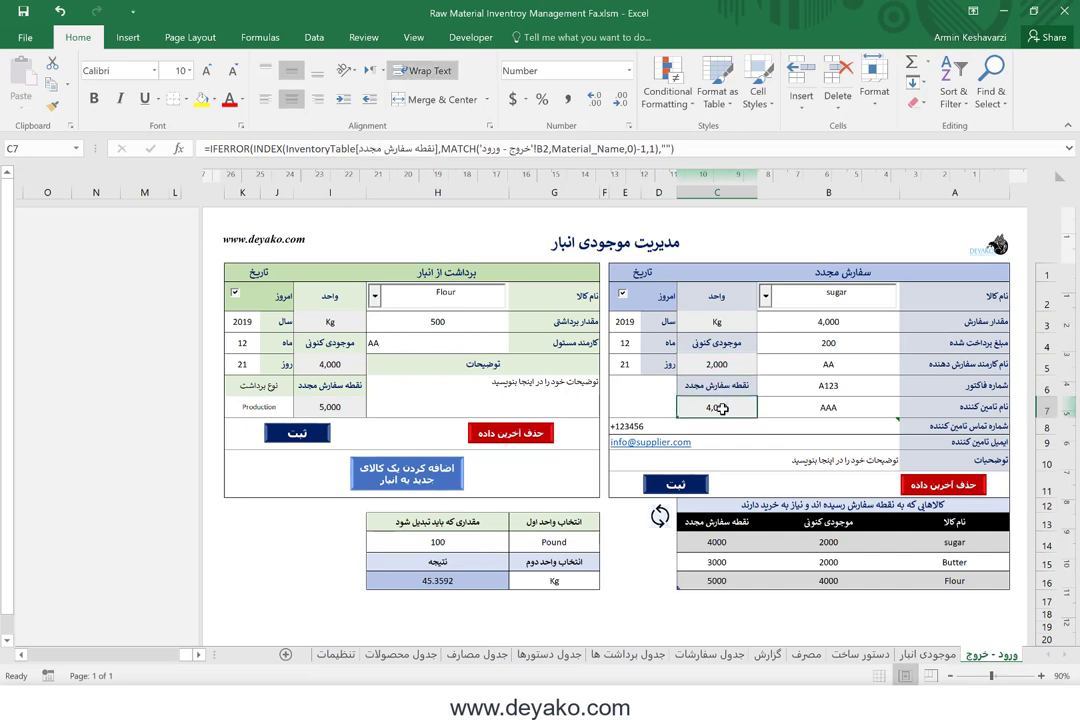
left_click(738, 366)
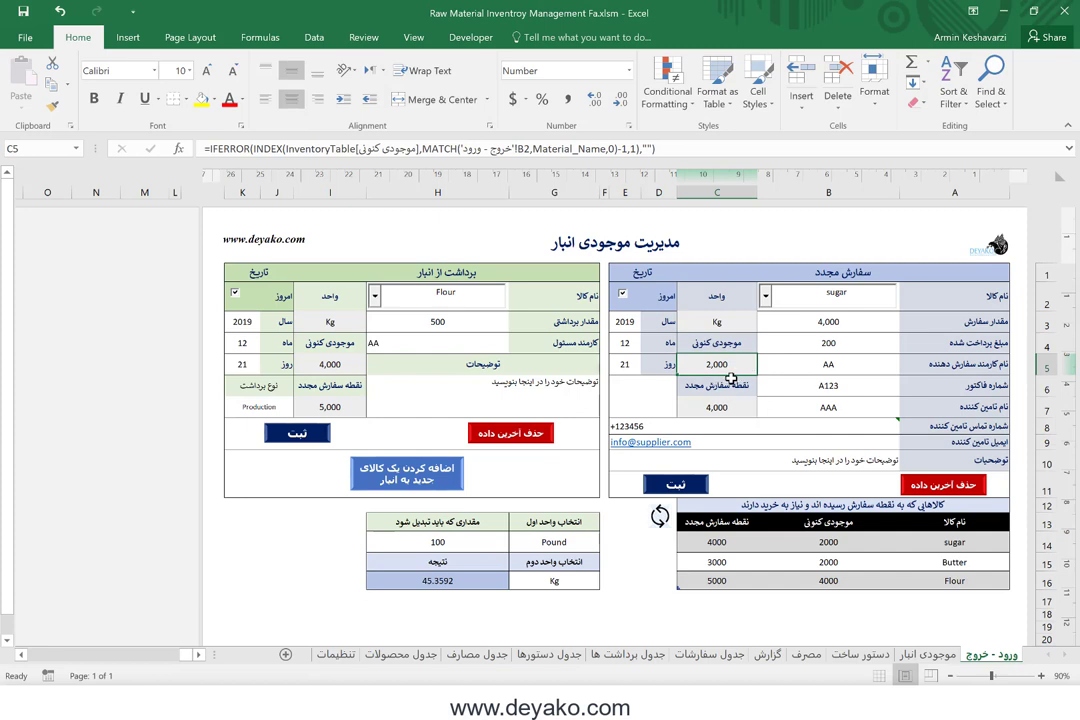
left_click(716, 408)
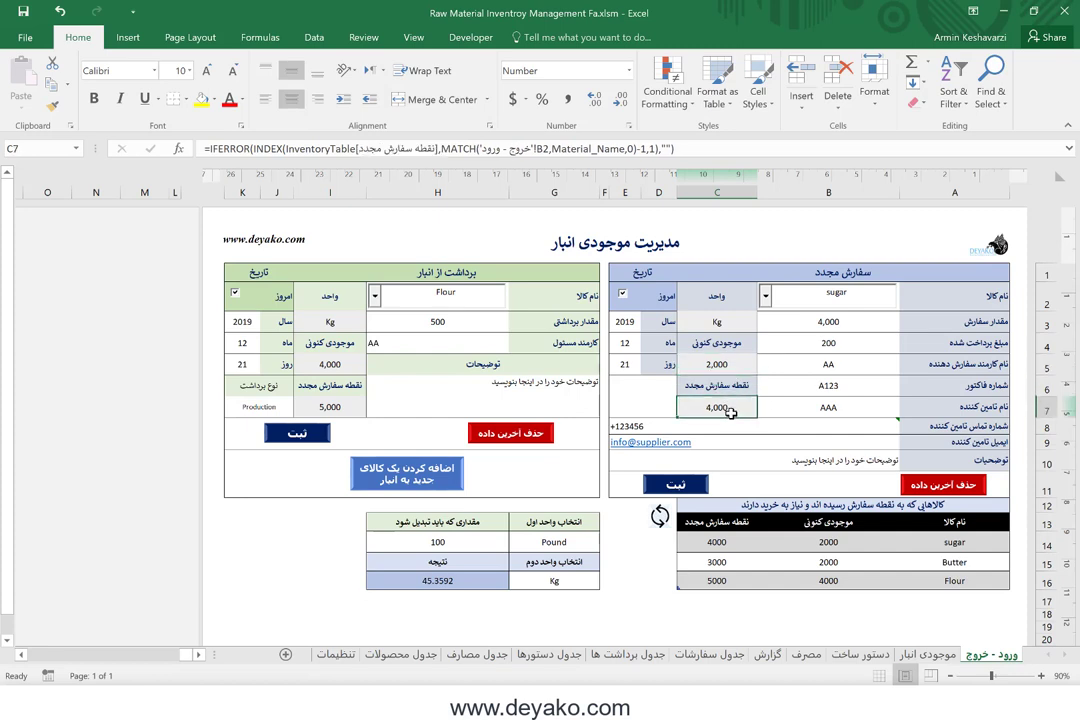
left_click(820, 321)
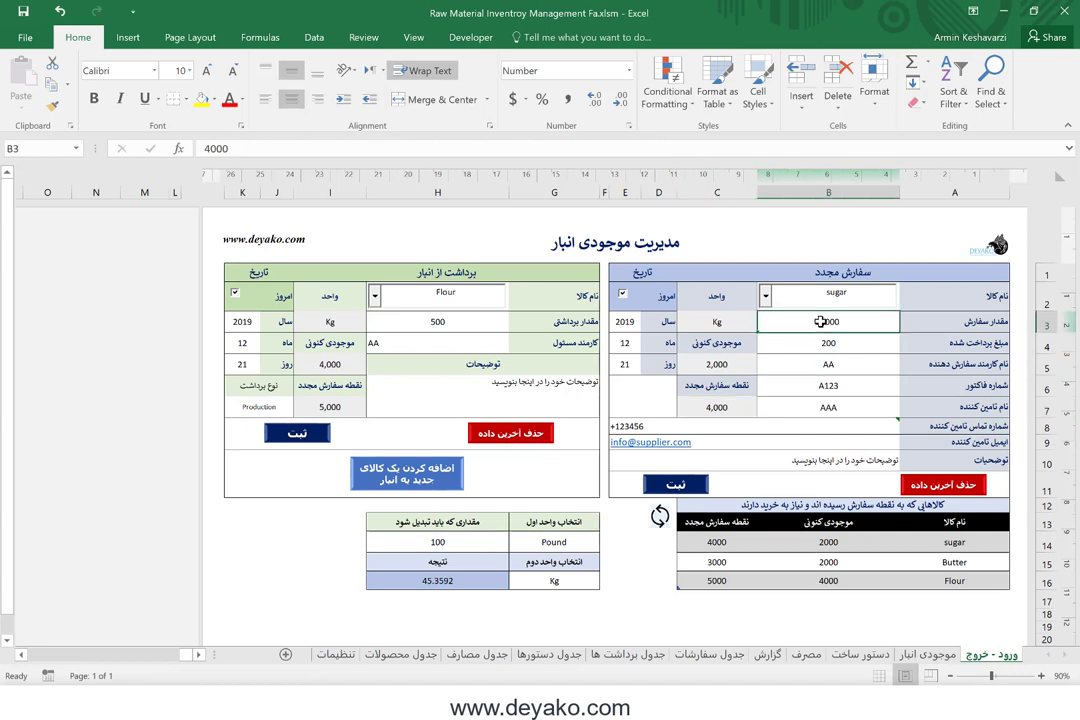
left_click(716, 407)
left_click(805, 321)
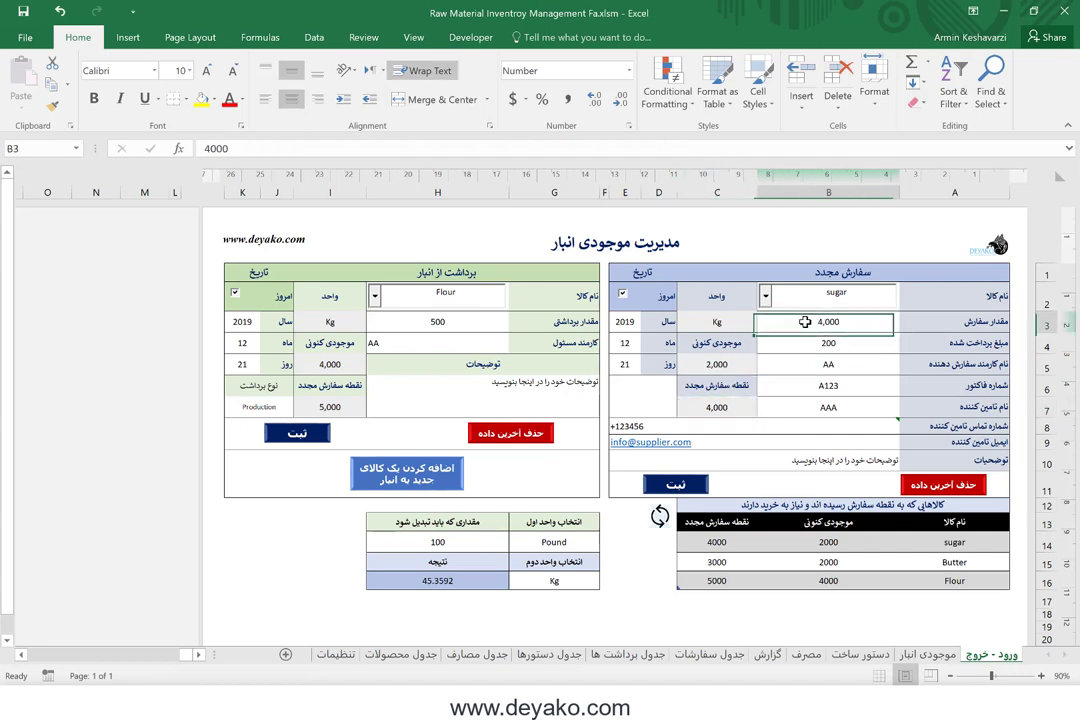
left_click(722, 406)
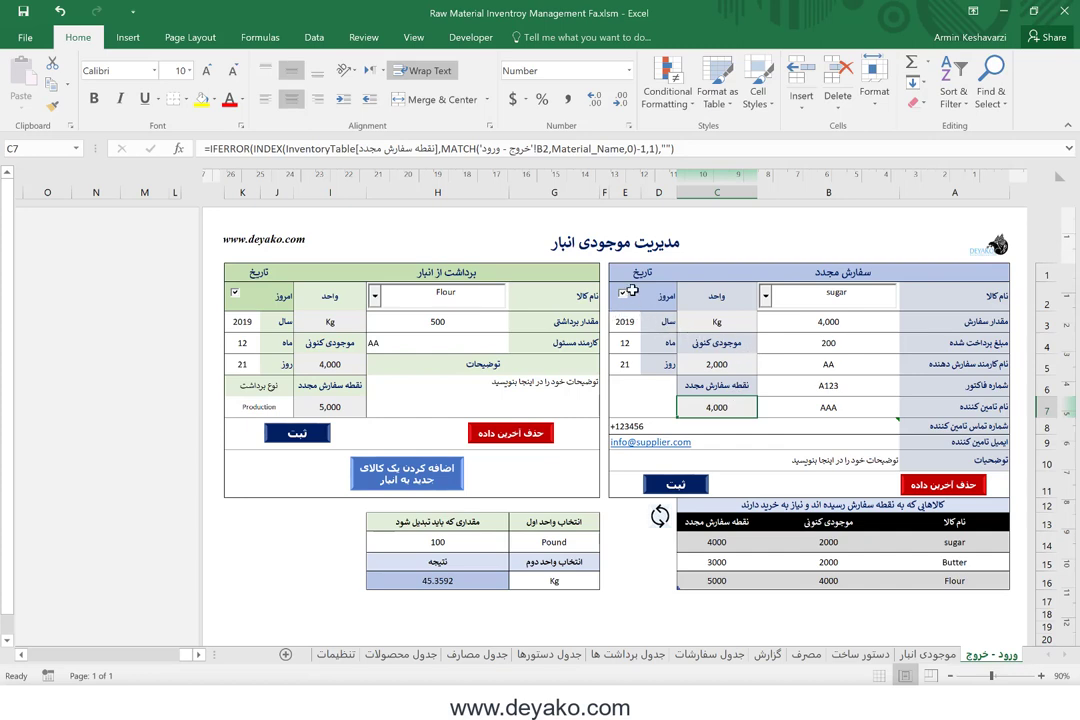
left_click(628, 325)
left_click_drag(636, 335, 636, 370)
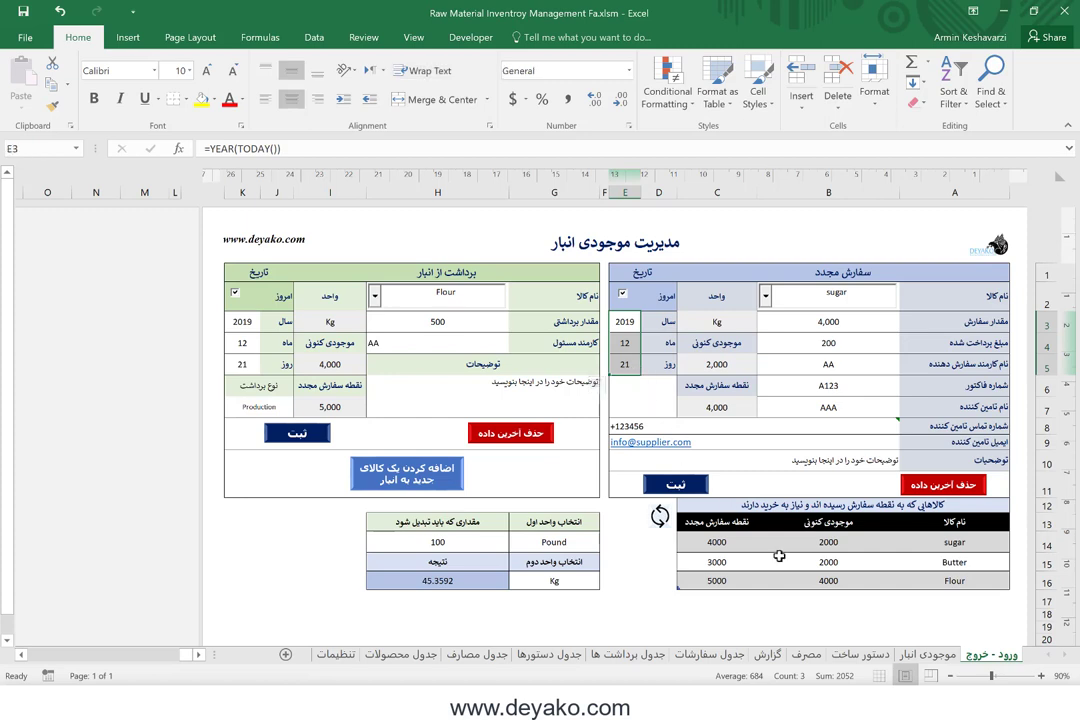
left_click(756, 655)
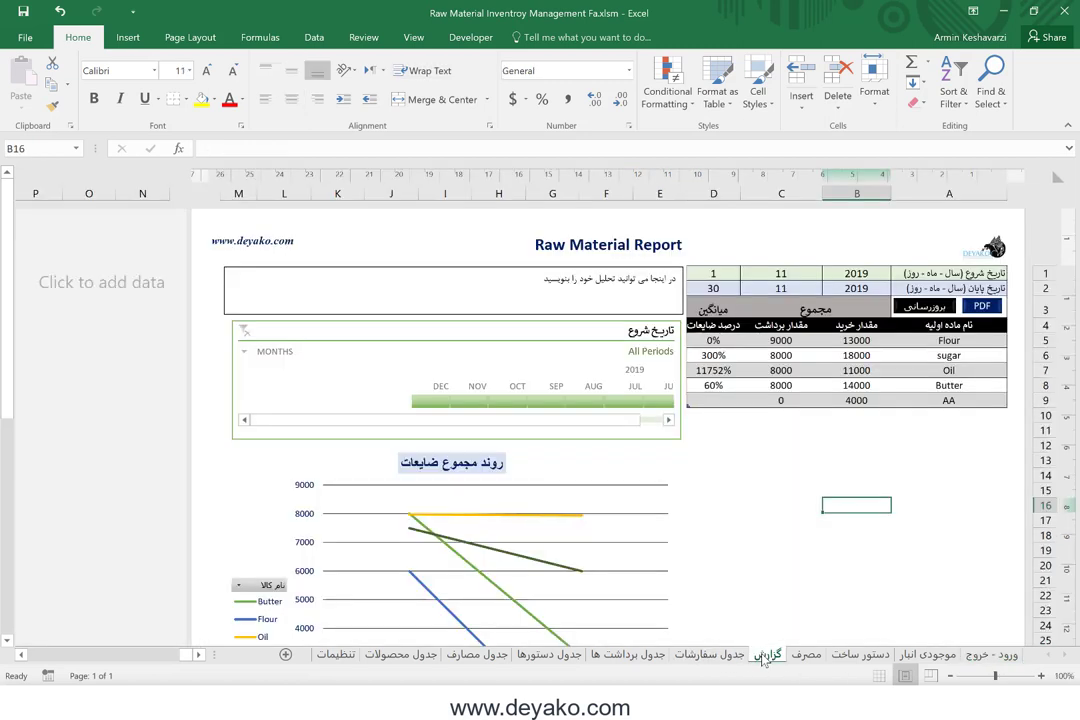
left_click(840, 656)
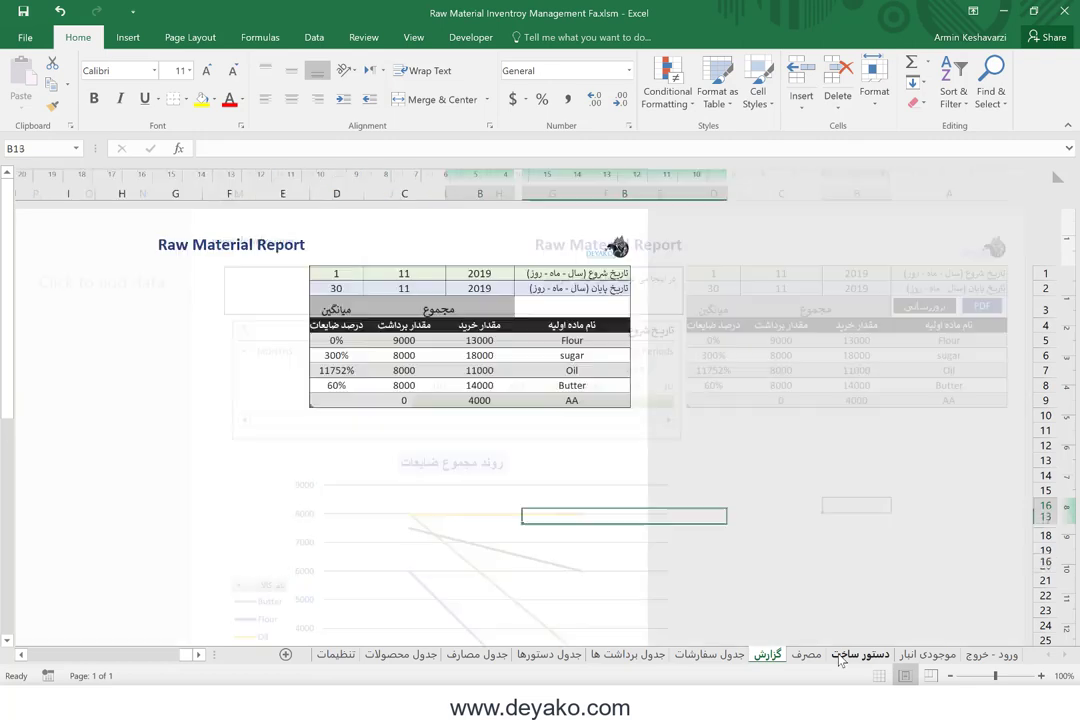
left_click(815, 657)
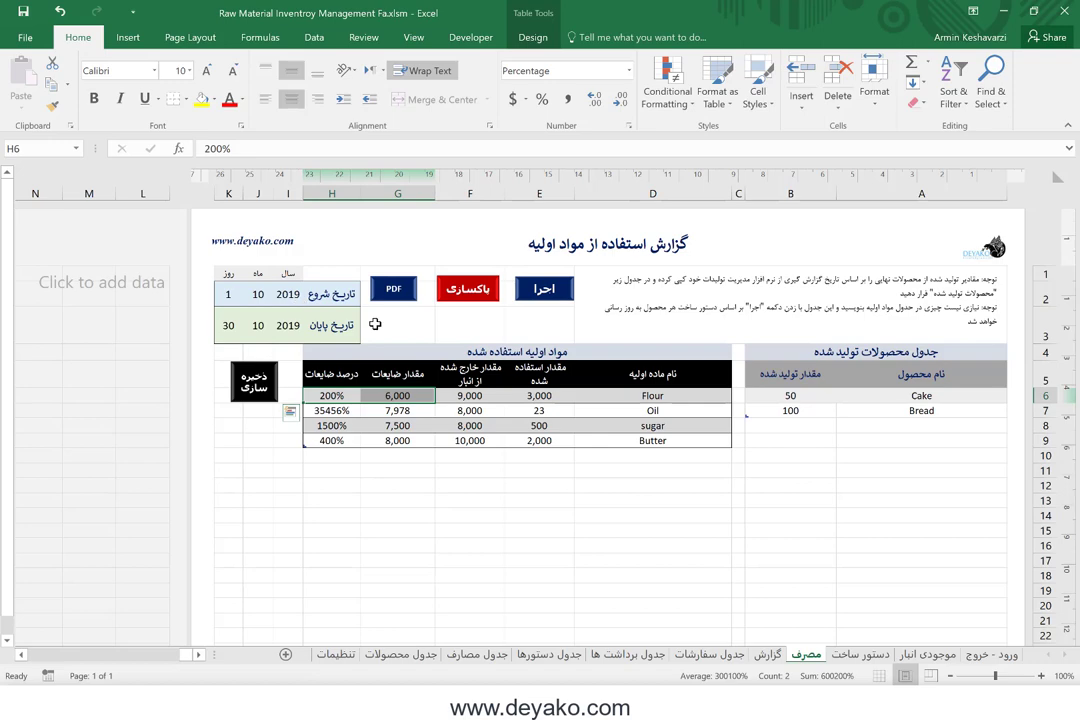
left_click(990, 656)
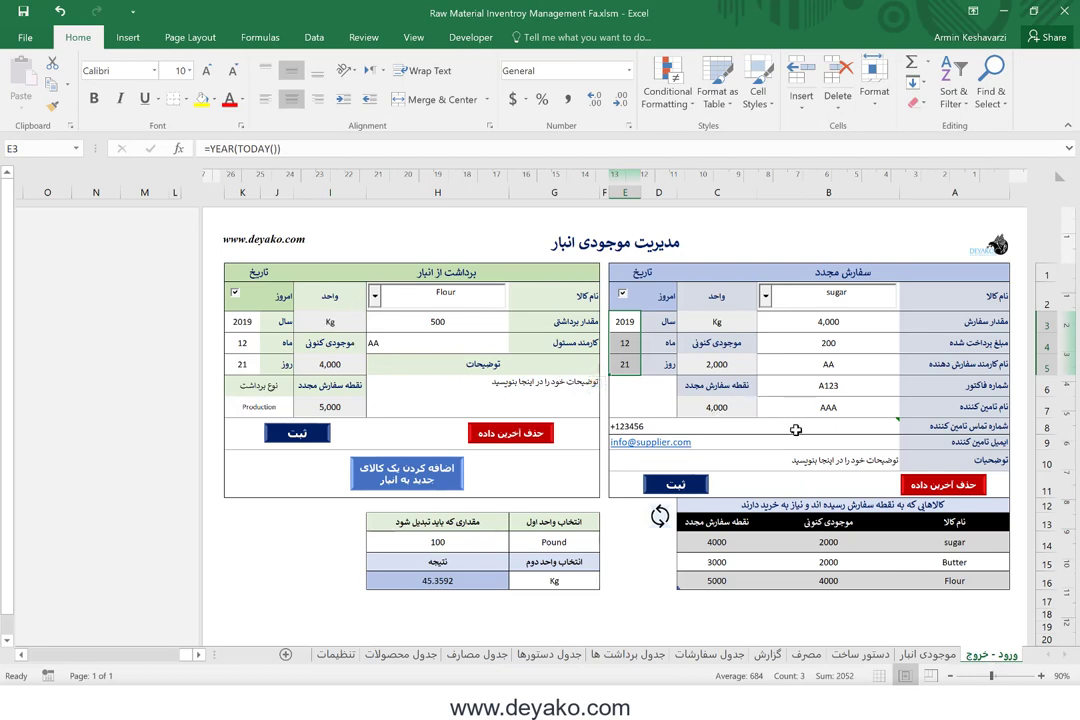
Submit the 4,000 Kg sugar reorder, check stock reads 6,000, and choose sugar for withdrawal
left_click(692, 481)
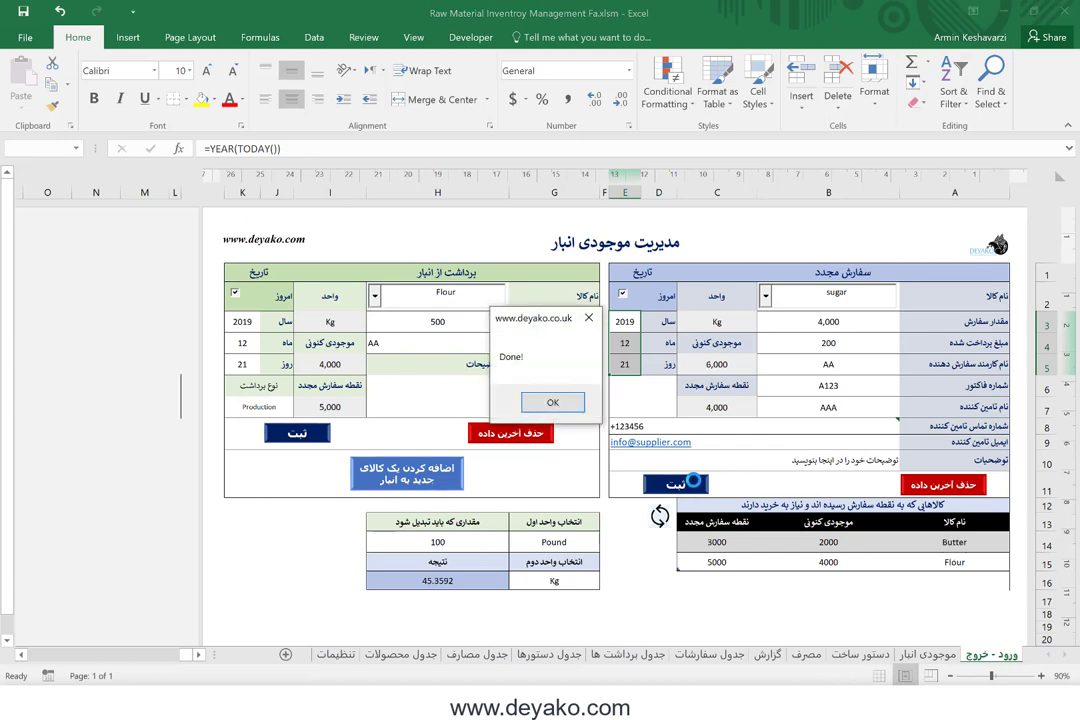
left_click(552, 402)
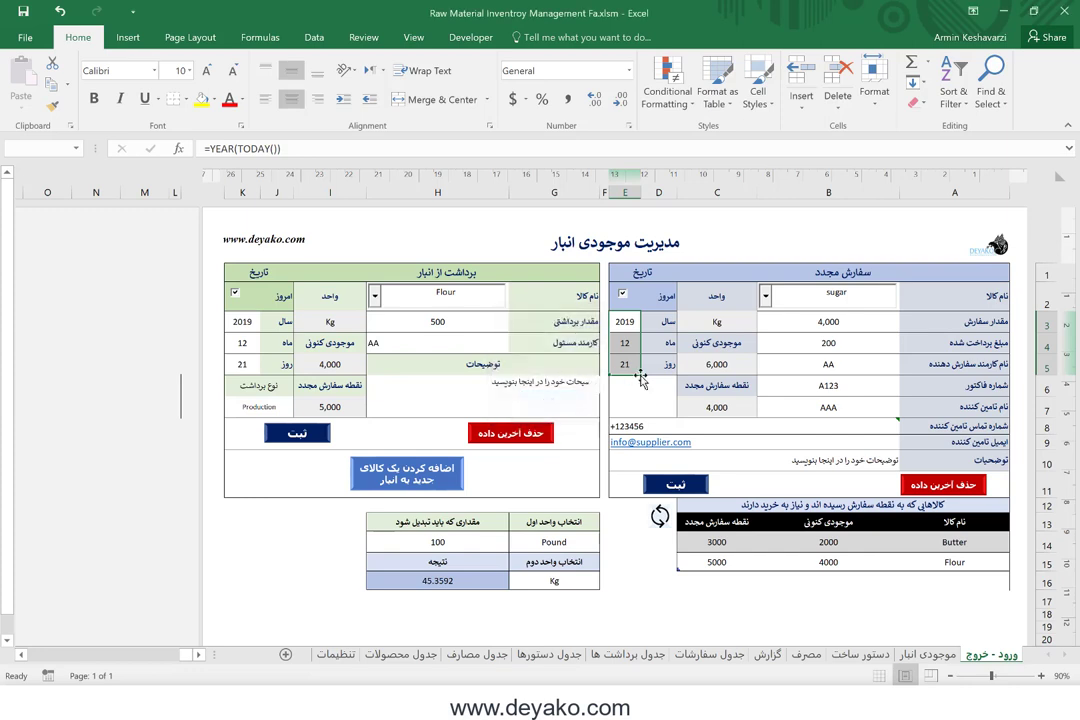
left_click(724, 365)
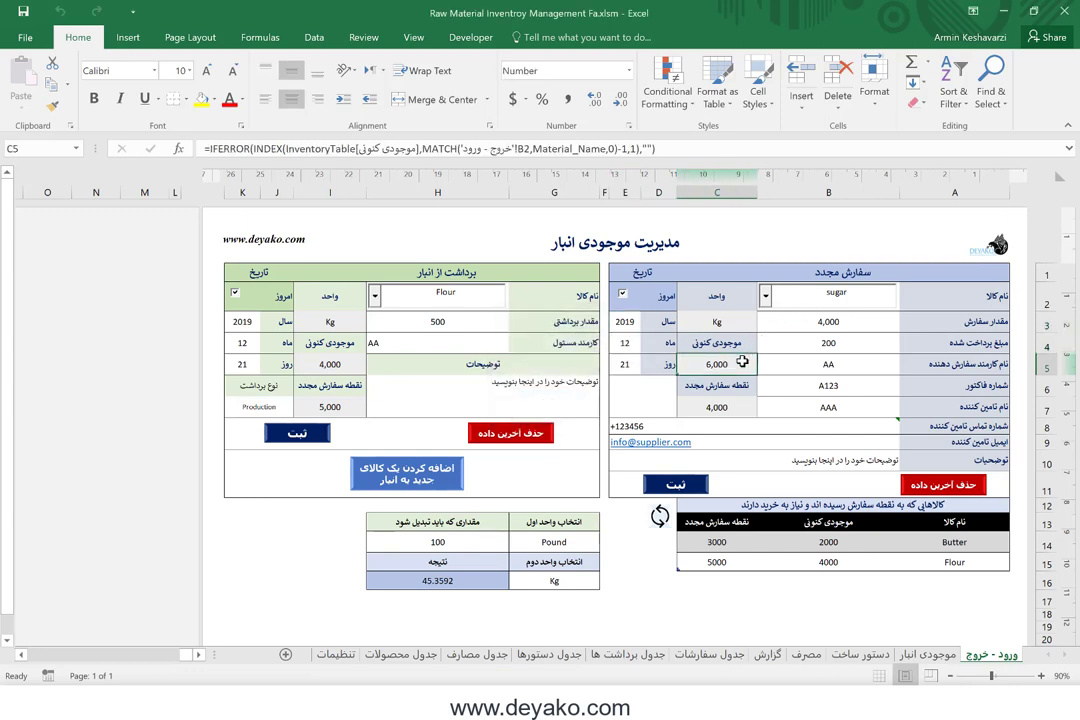
left_click(376, 298)
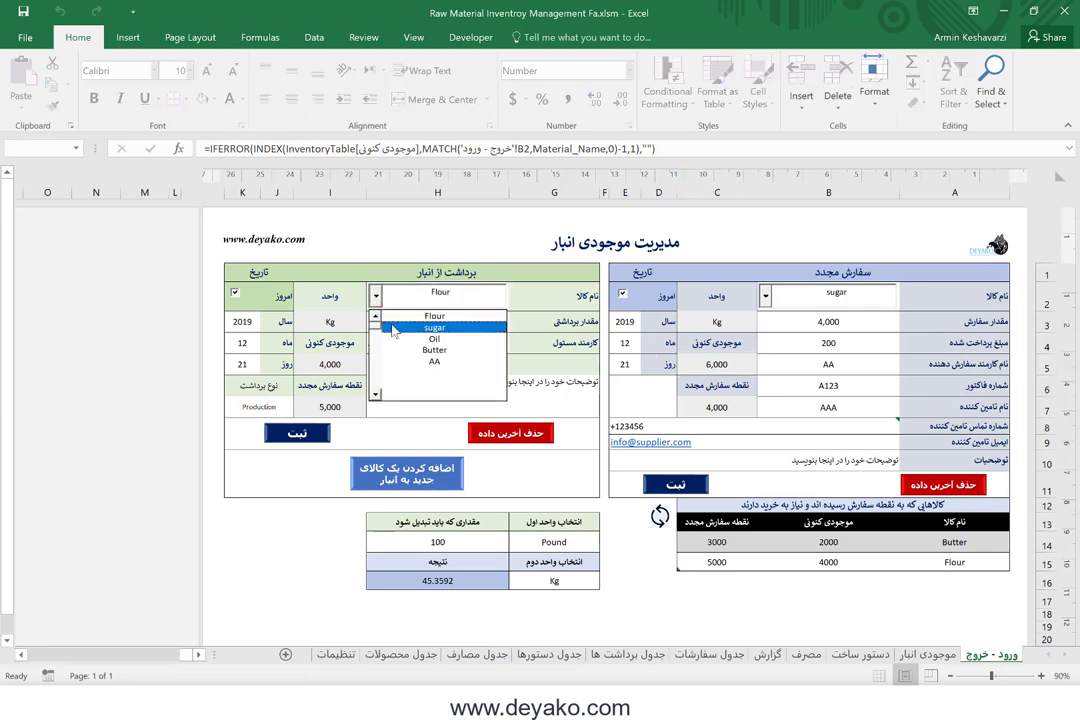
left_click(393, 328)
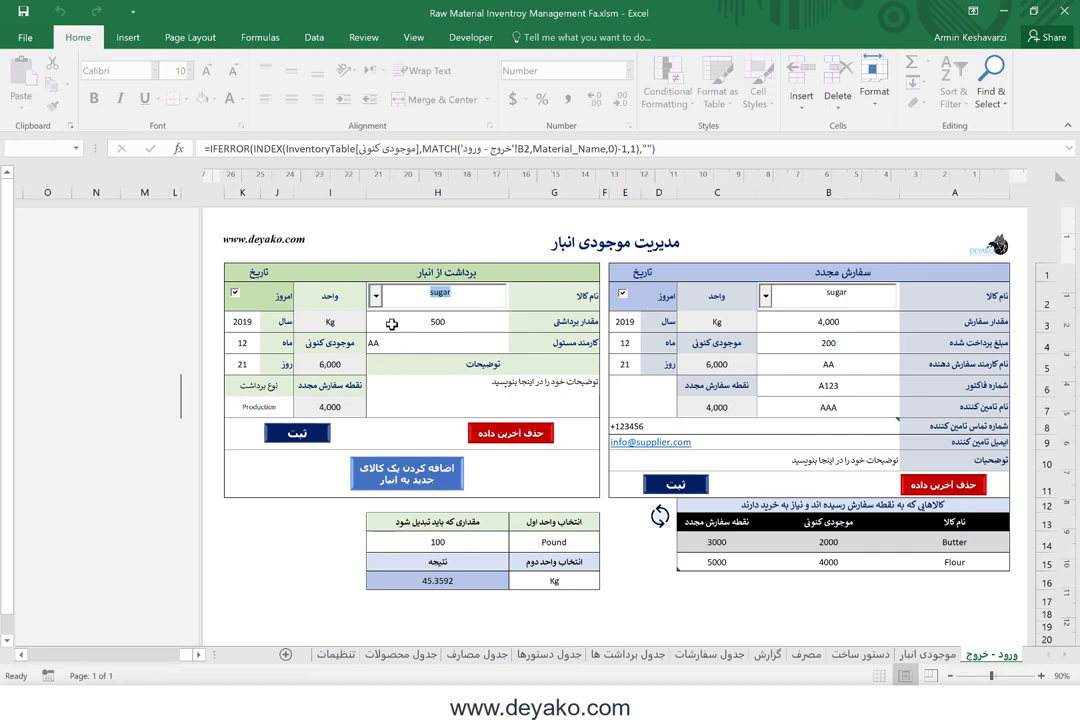
left_click(392, 324)
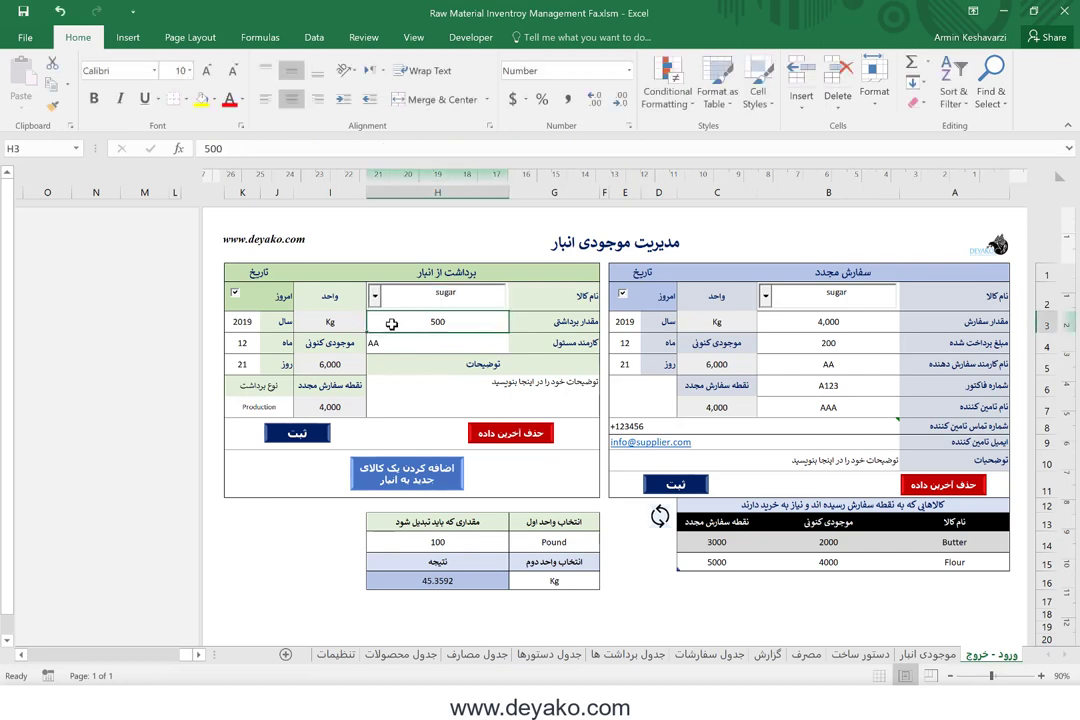
left_click(340, 365)
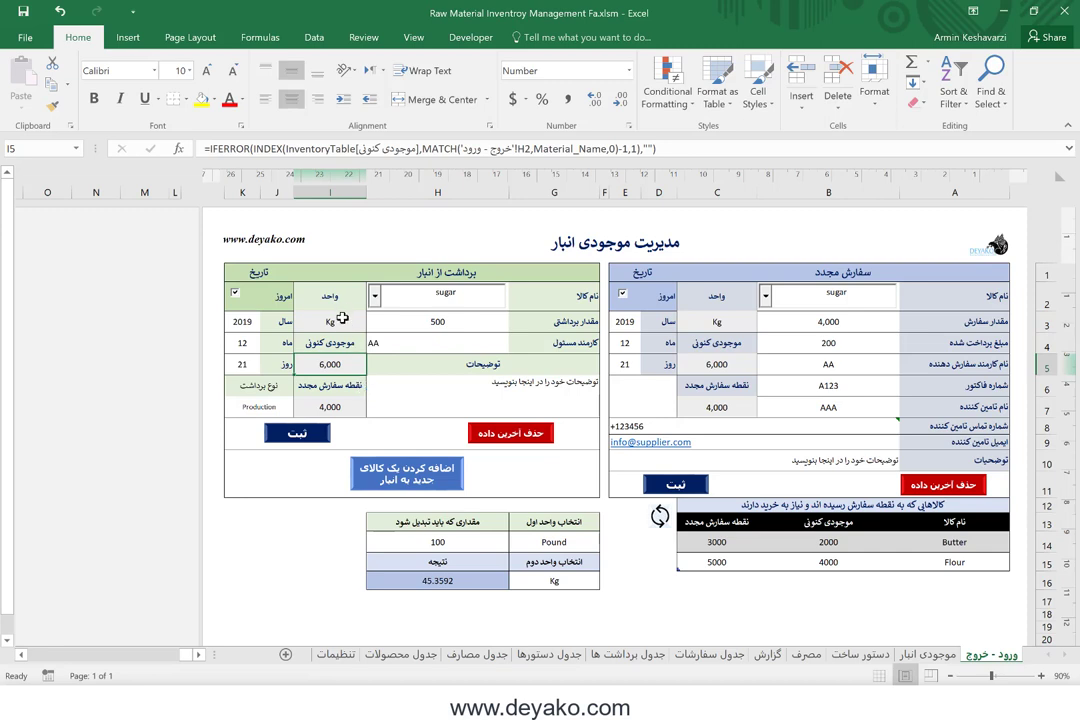
left_click(331, 408)
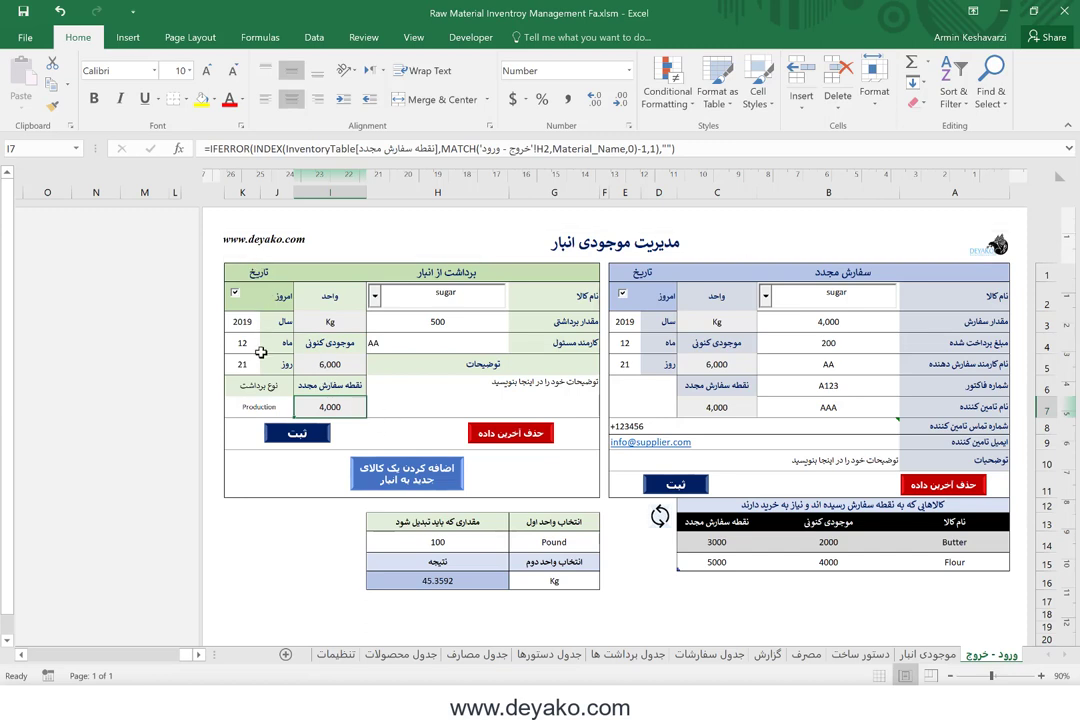
left_click(273, 407)
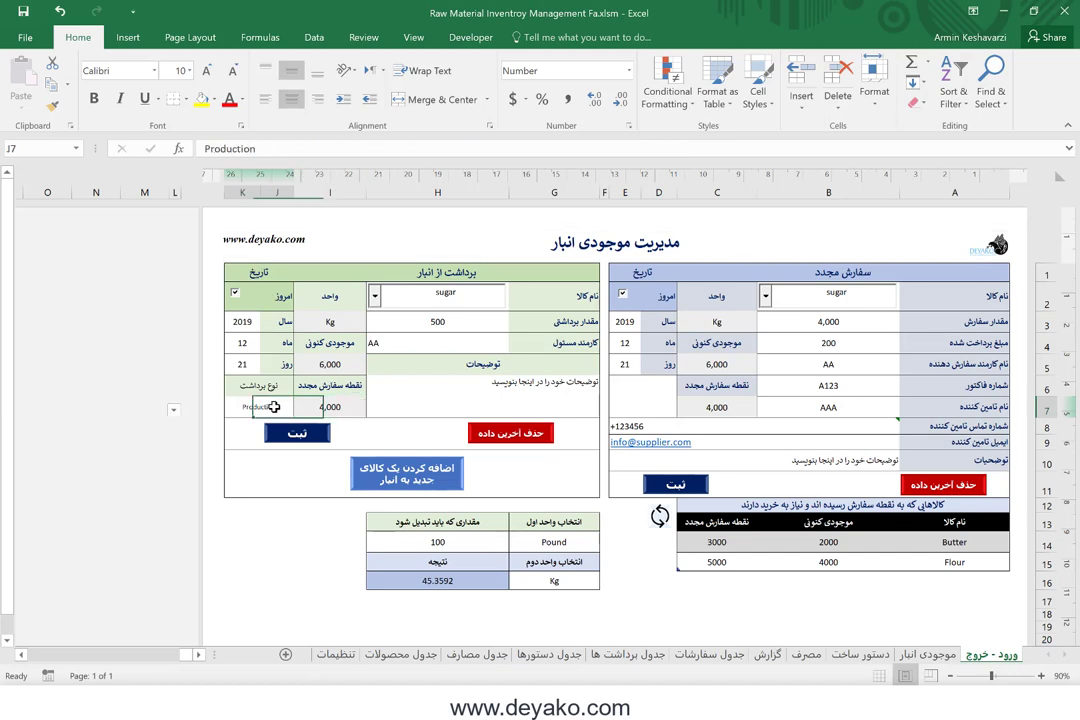
left_click(174, 410)
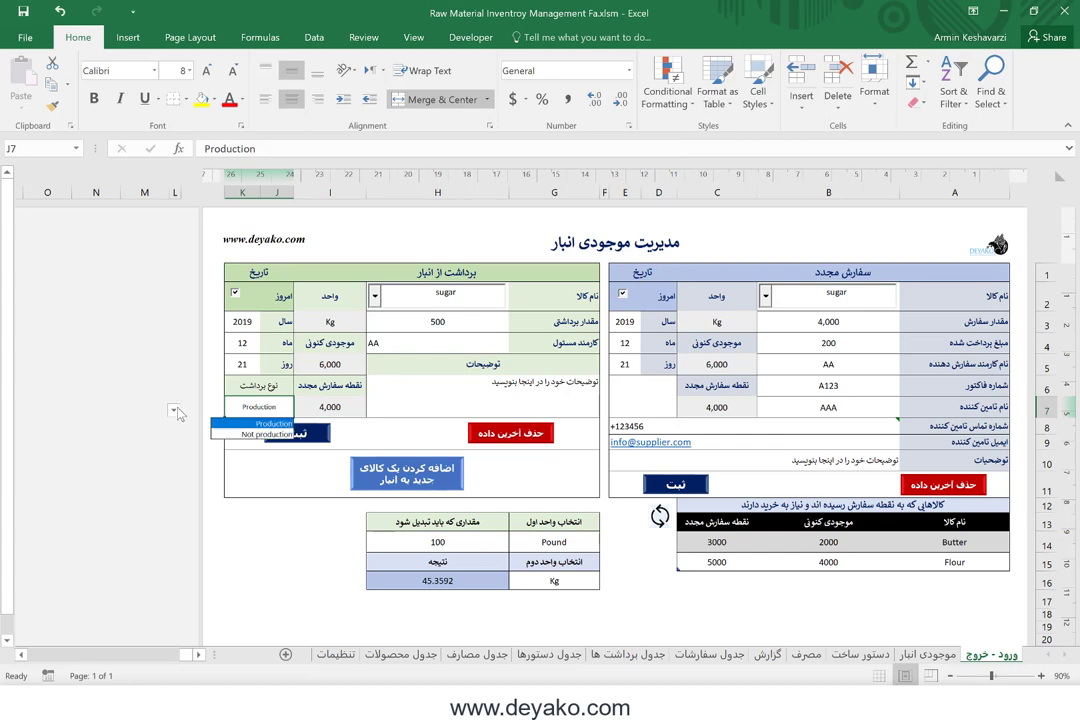
key("Down")
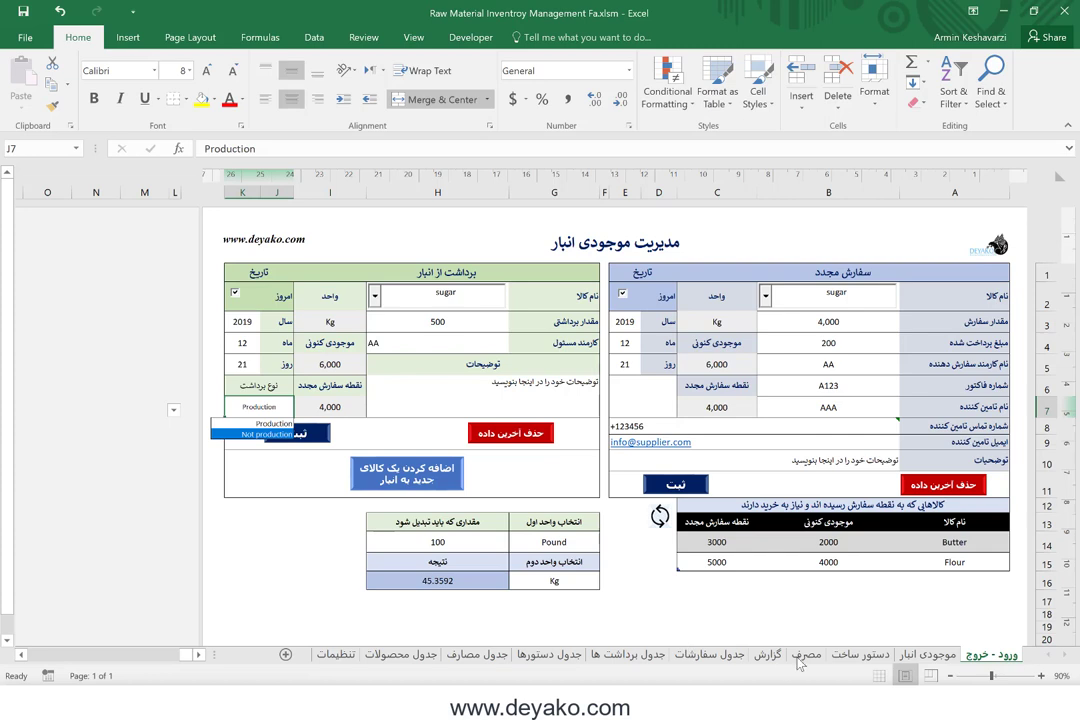
left_click(238, 437)
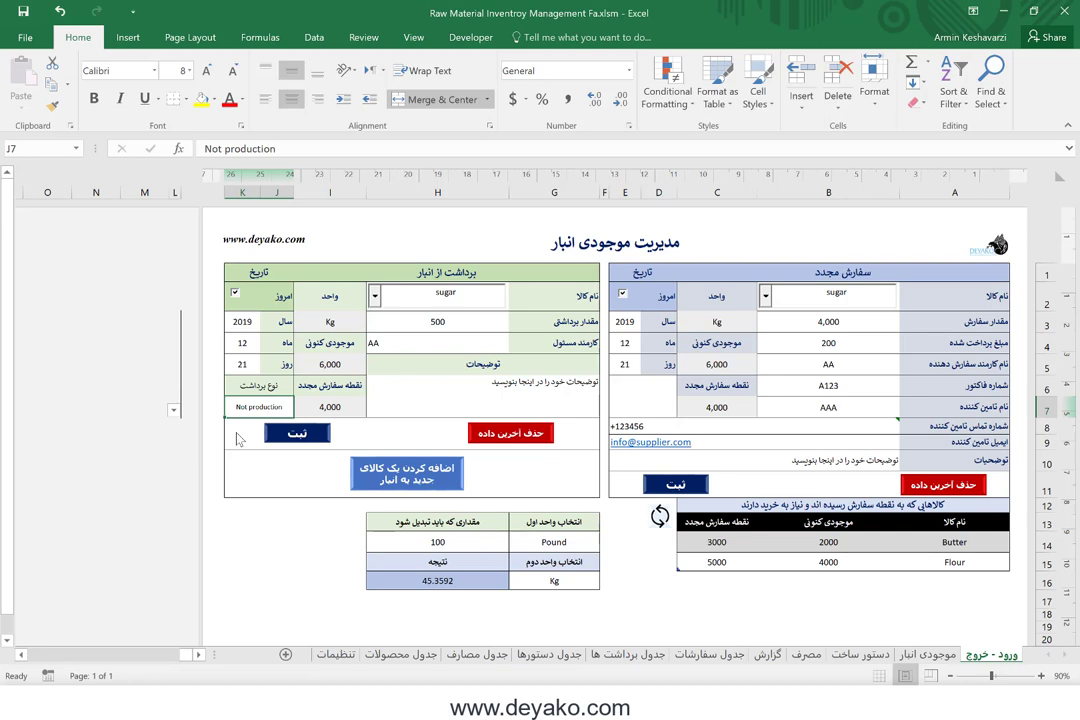
left_click(173, 409)
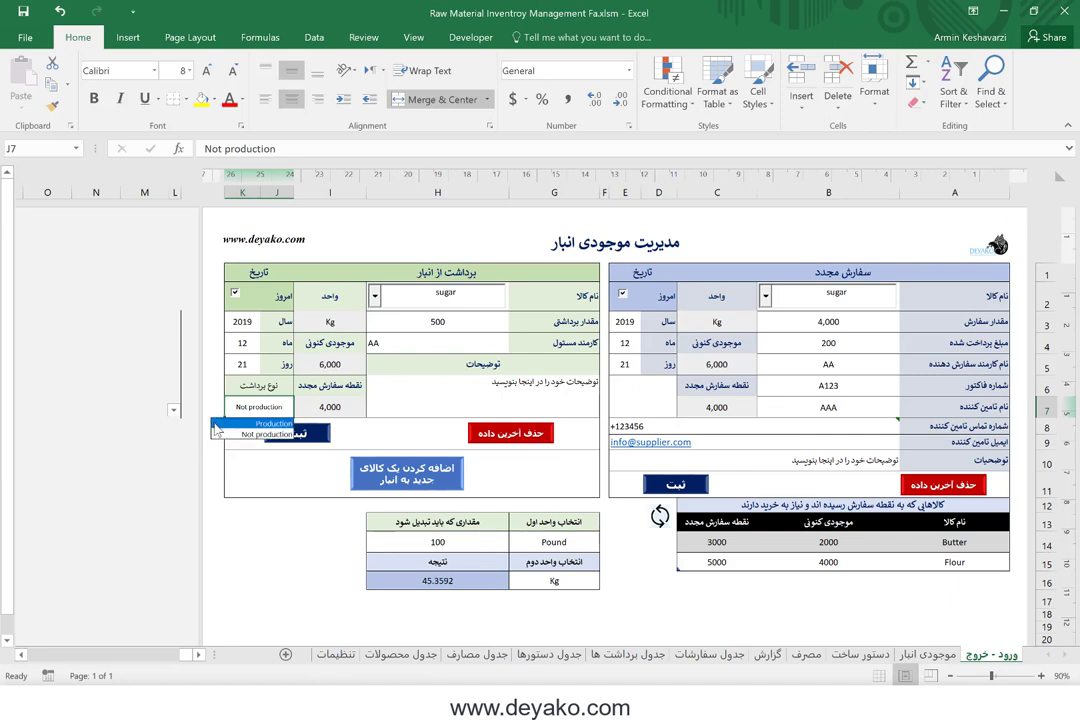
left_click(216, 424)
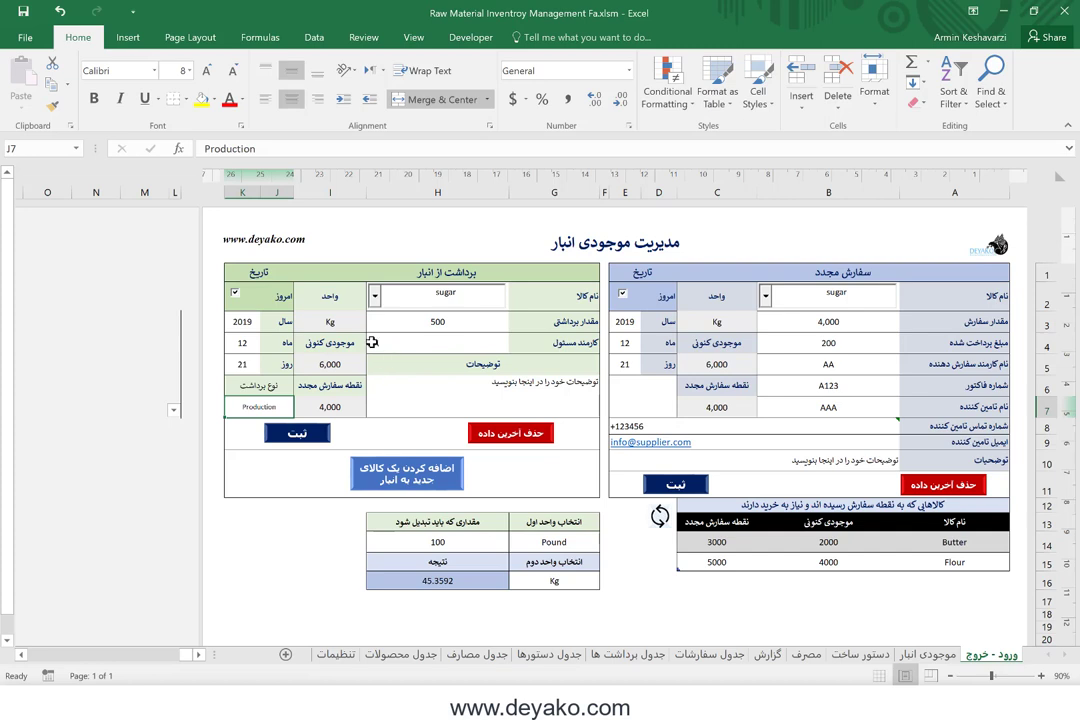
type("AA")
key("Tab")
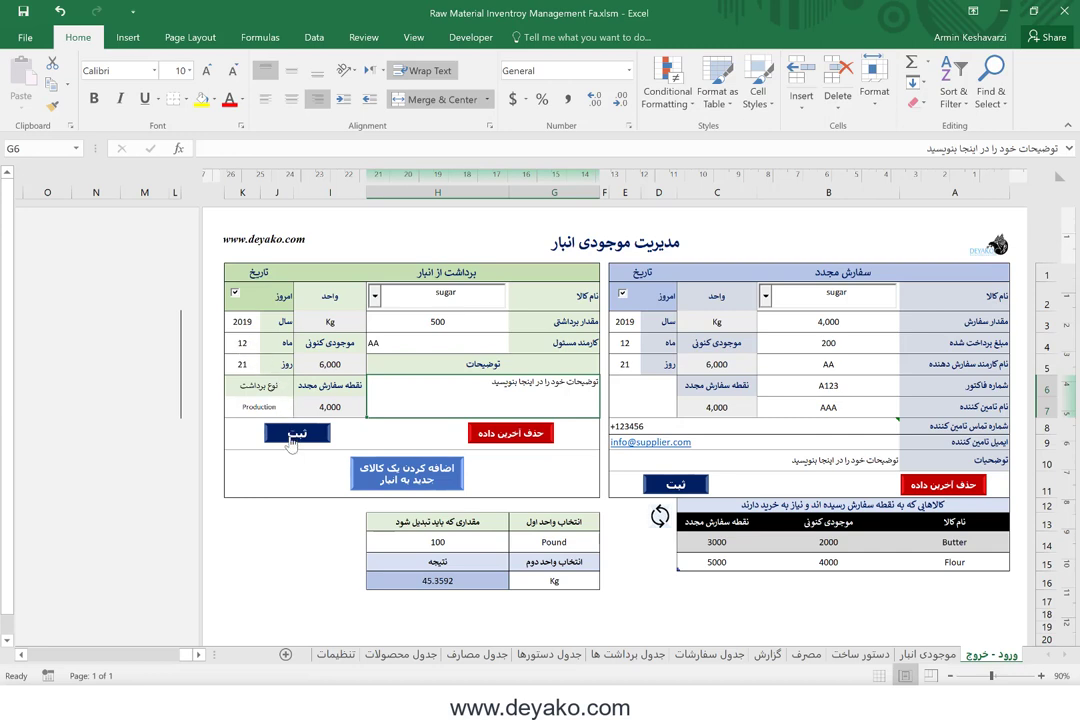
Submit the 500 Kg sugar withdrawal and verify stock is 5,500 against a 4,000 reorder point
left_click(290, 435)
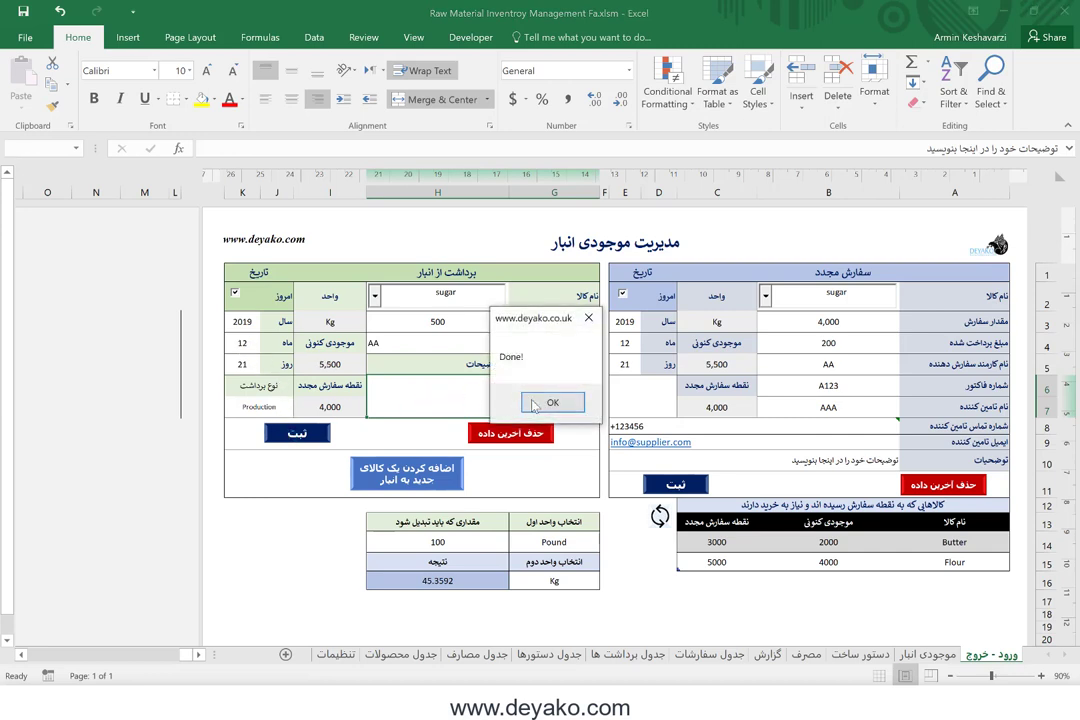
key("Return")
left_click(310, 365)
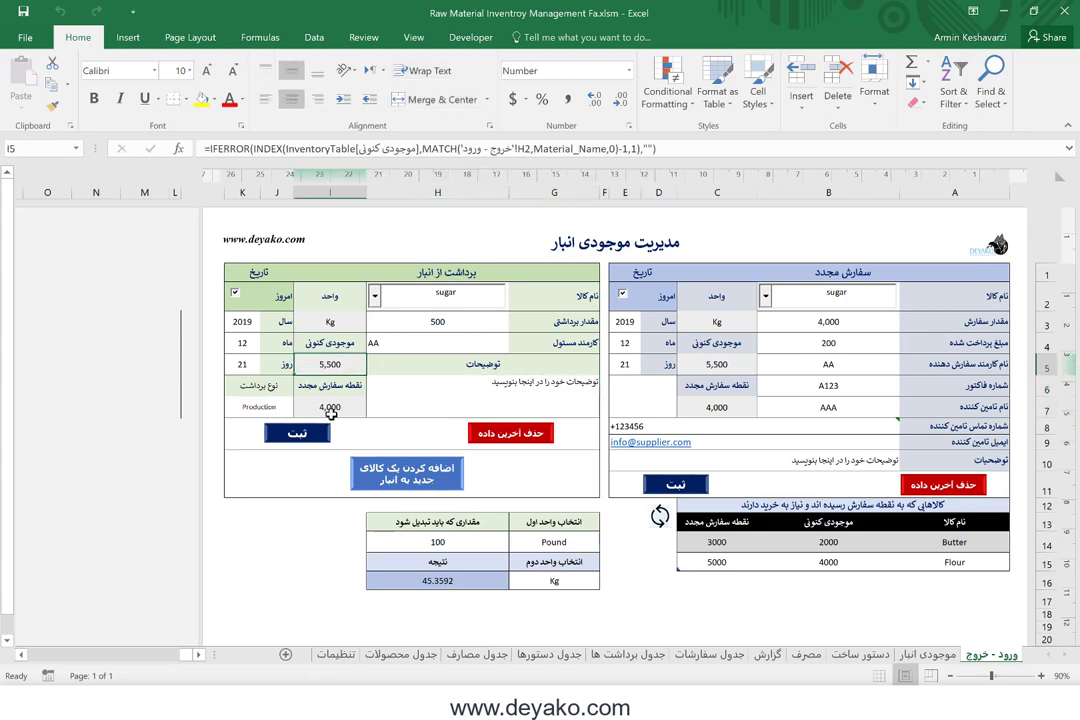
left_click(330, 411)
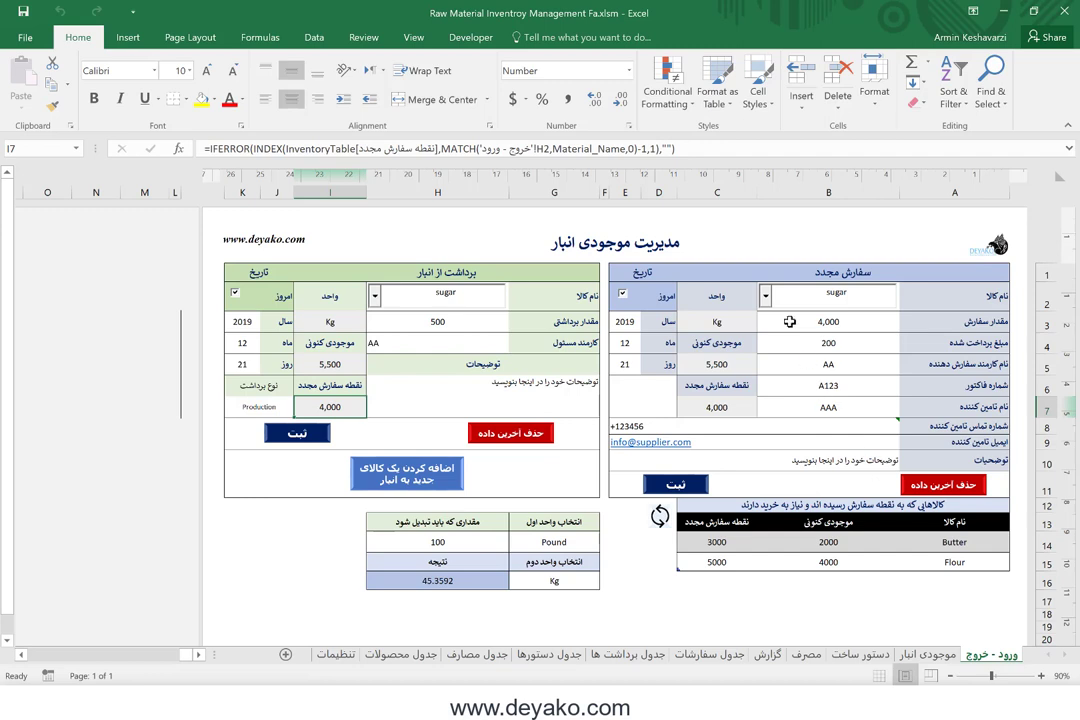
left_click(766, 295)
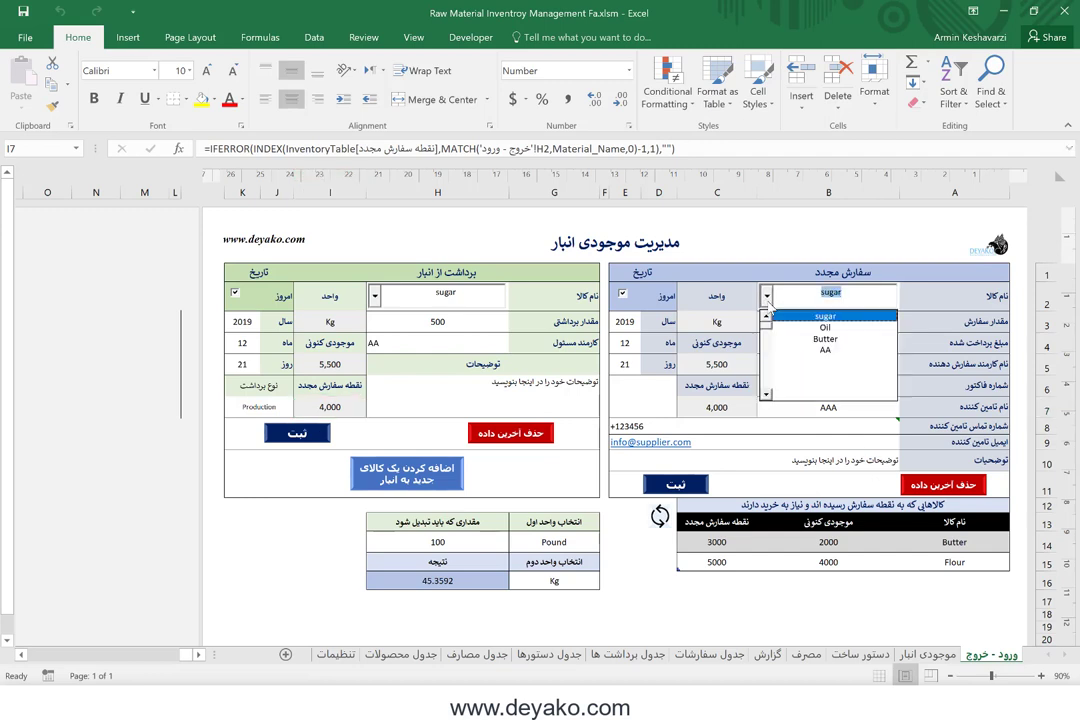
left_click(777, 318)
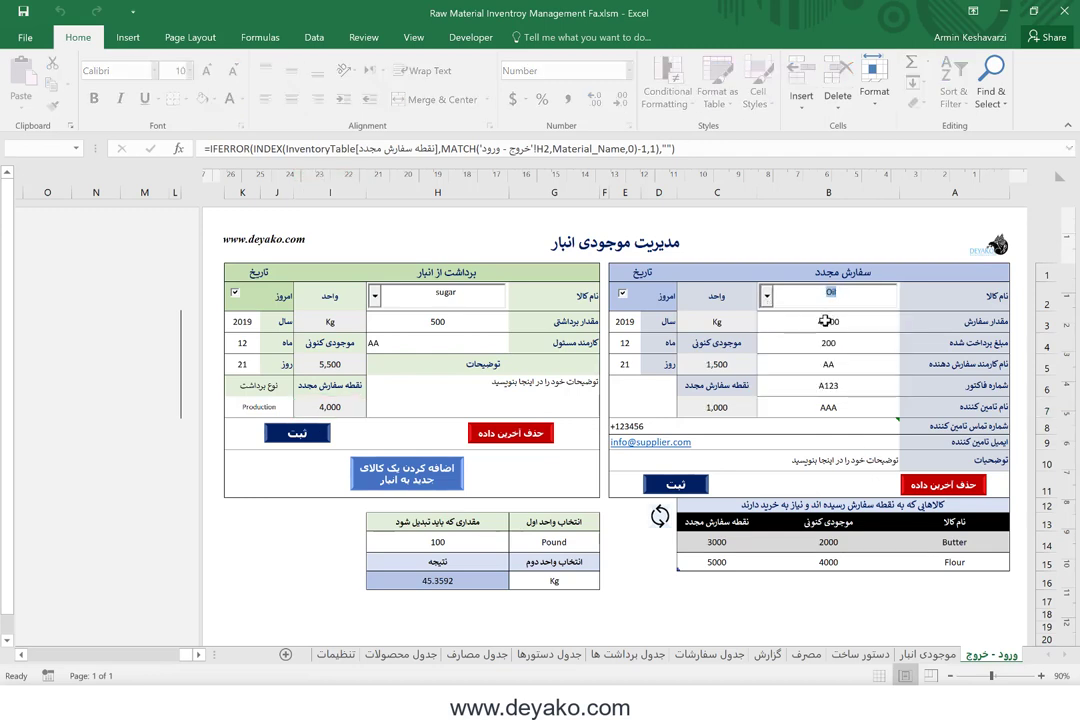
left_click(693, 485)
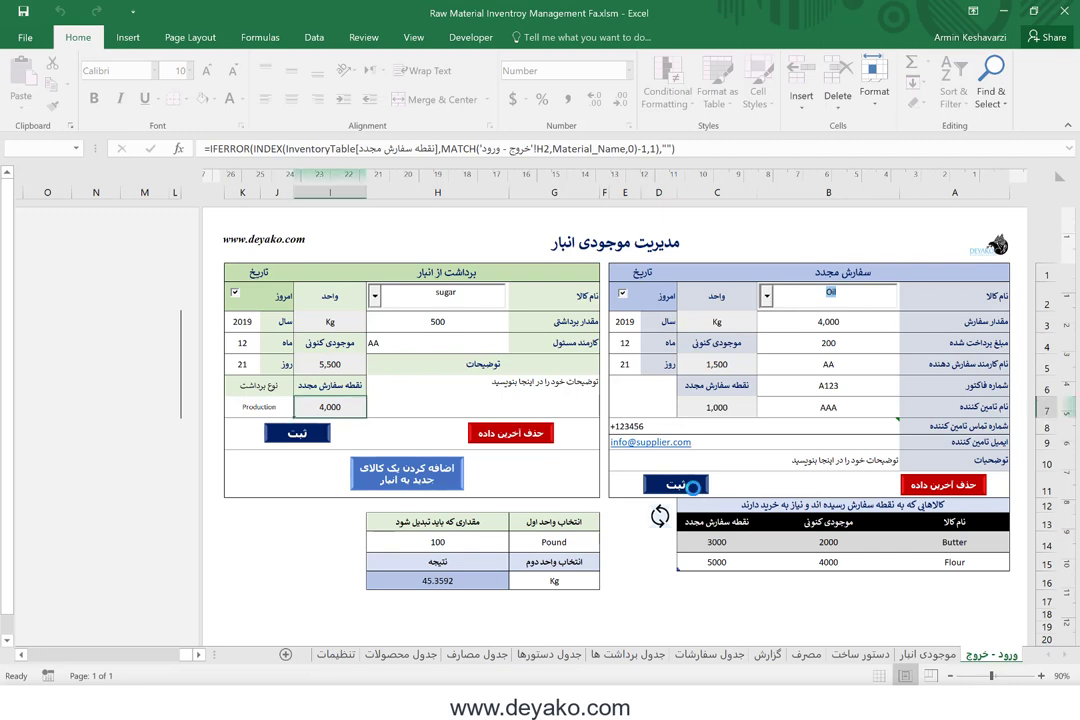
left_click(553, 403)
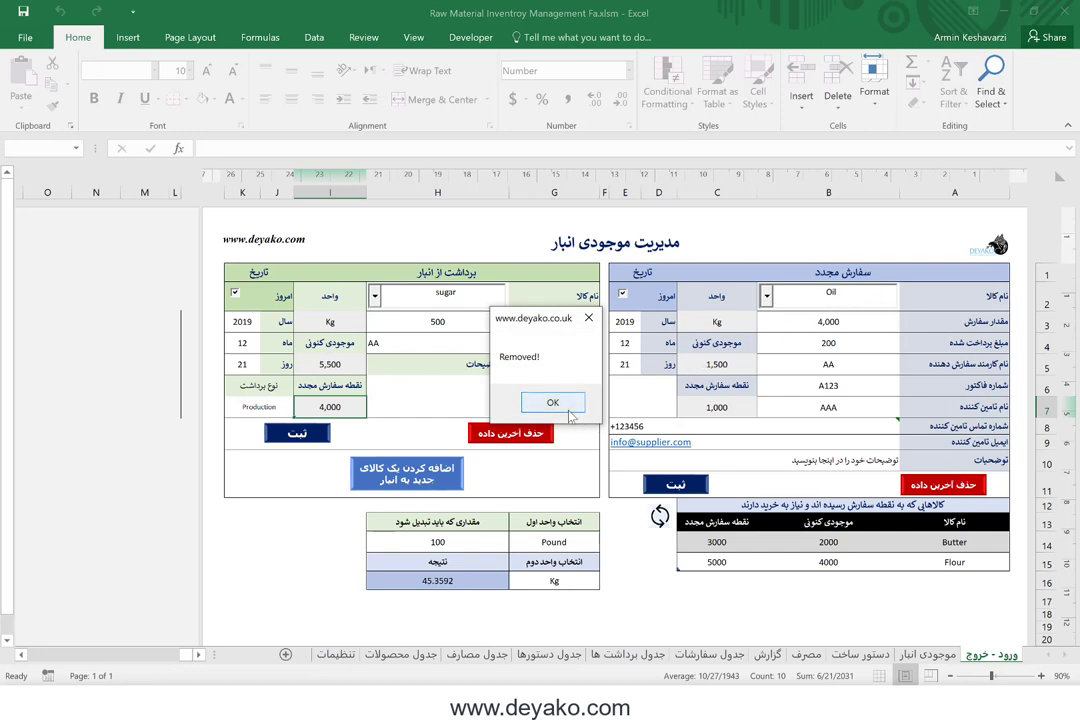
left_click(570, 413)
left_click(767, 296)
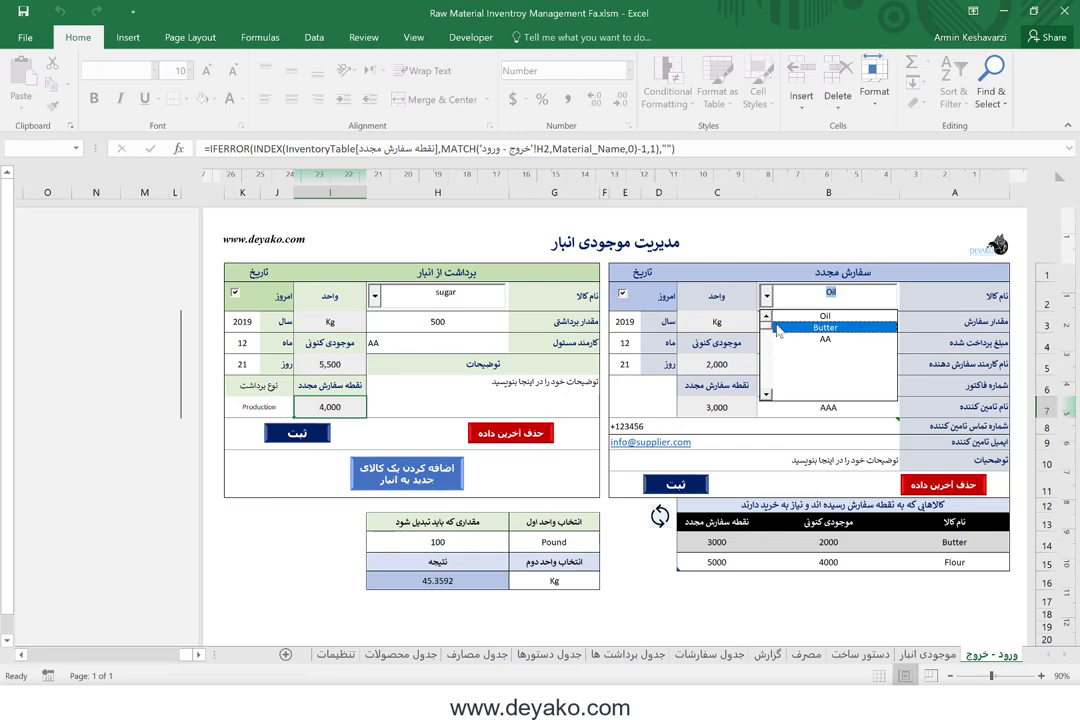
left_click(778, 328)
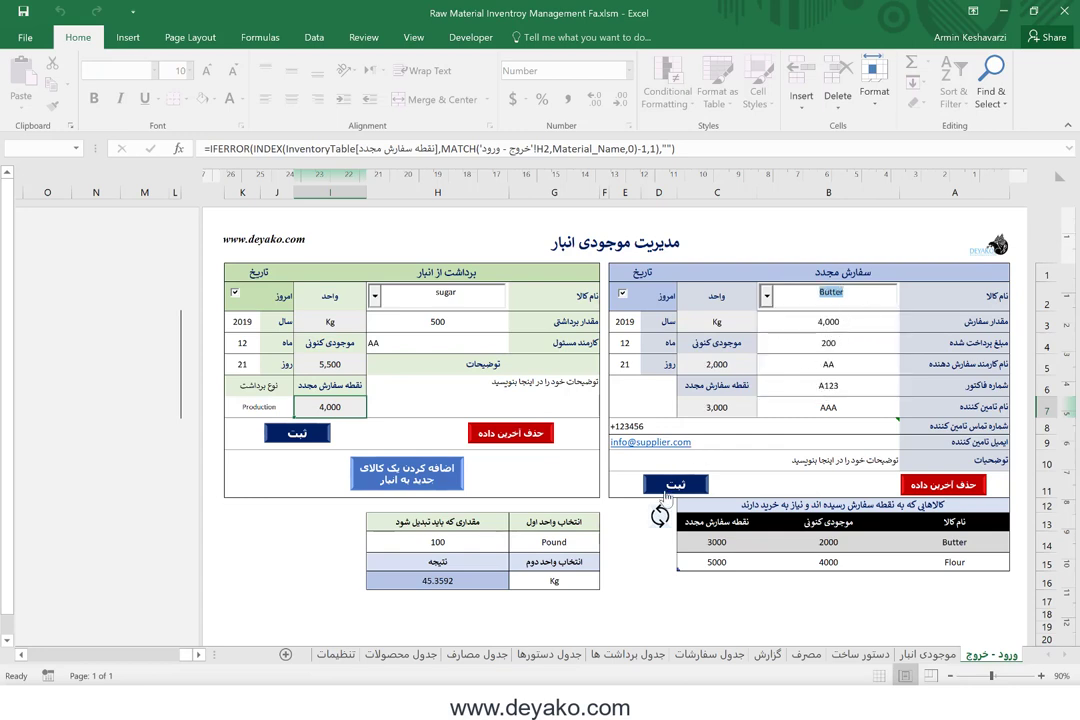
left_click(766, 296)
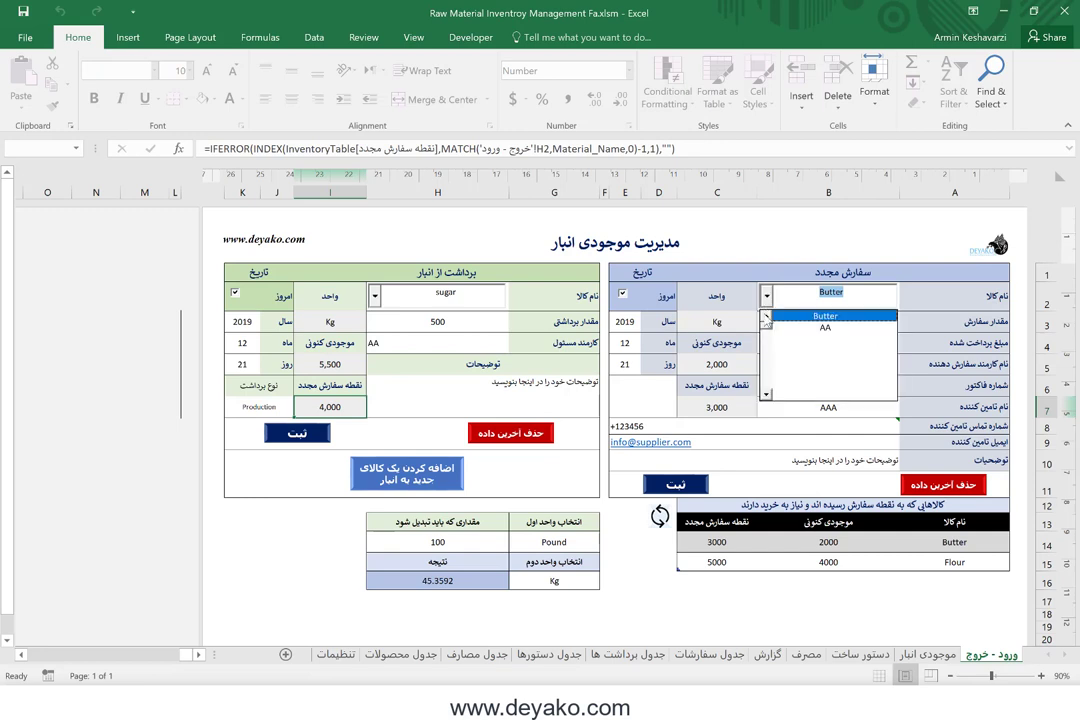
scroll(766, 322, "up", 2)
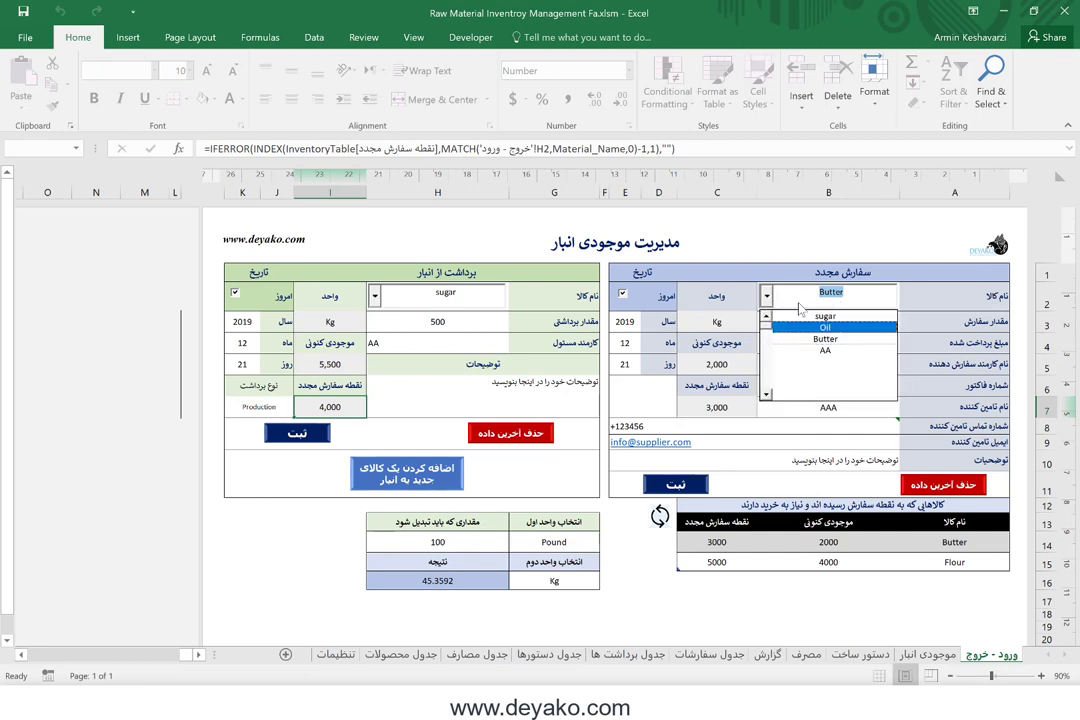
left_click(800, 327)
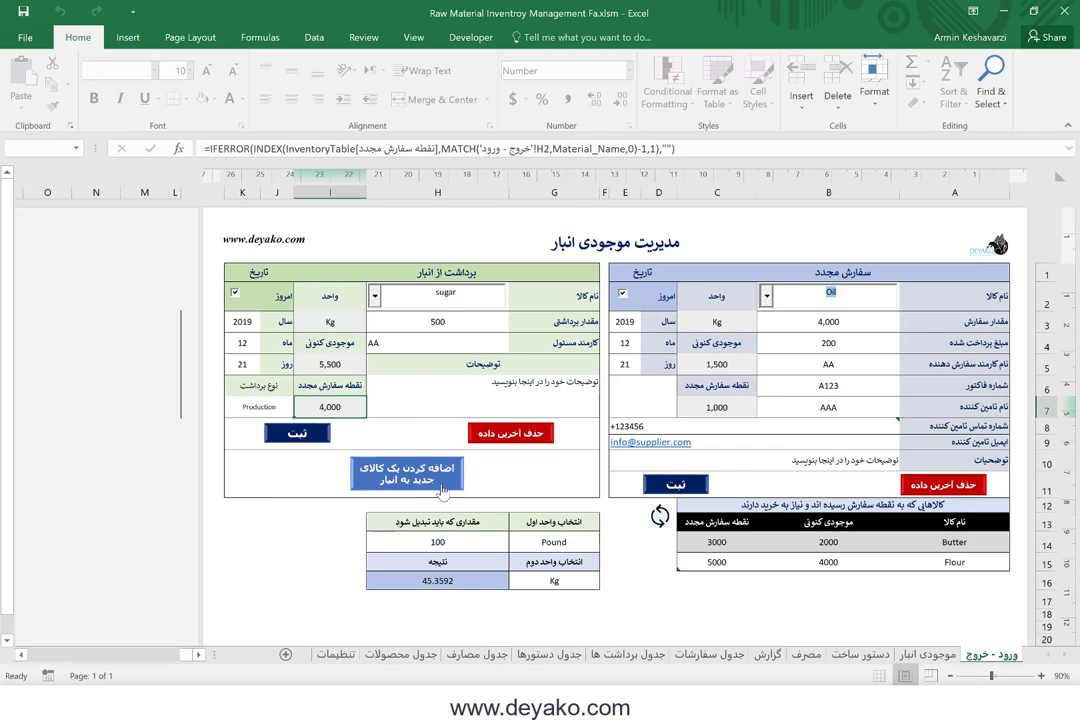
On the inventory sheet, add material BB with unit Kg below AA
left_click(922, 658)
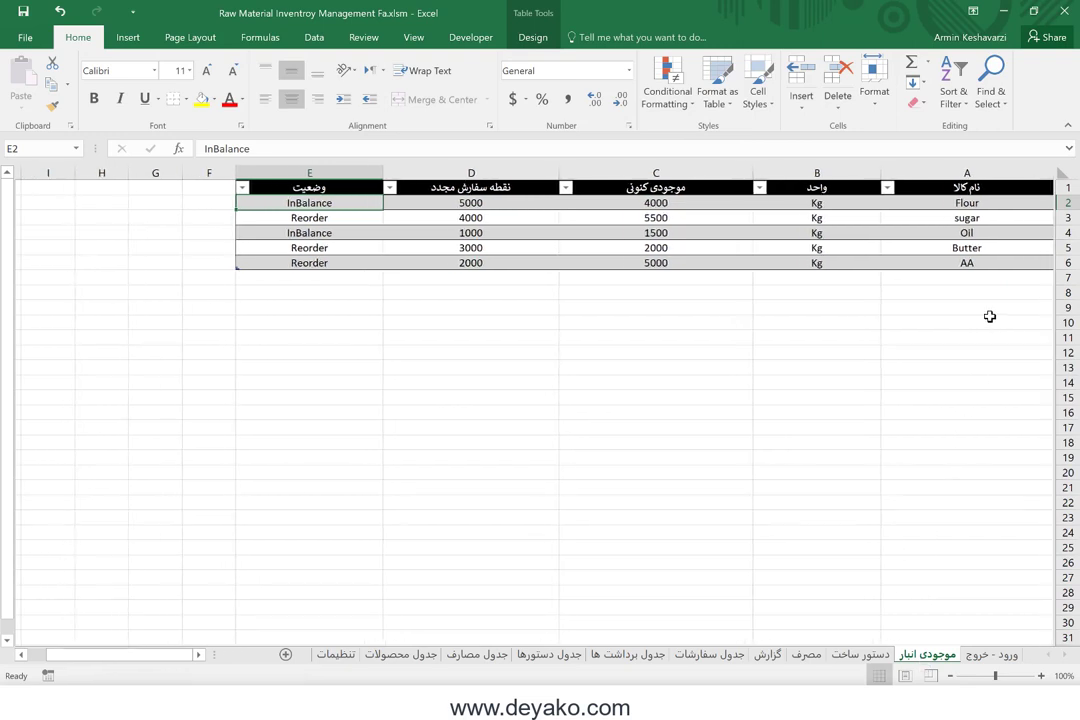
left_click(1000, 281)
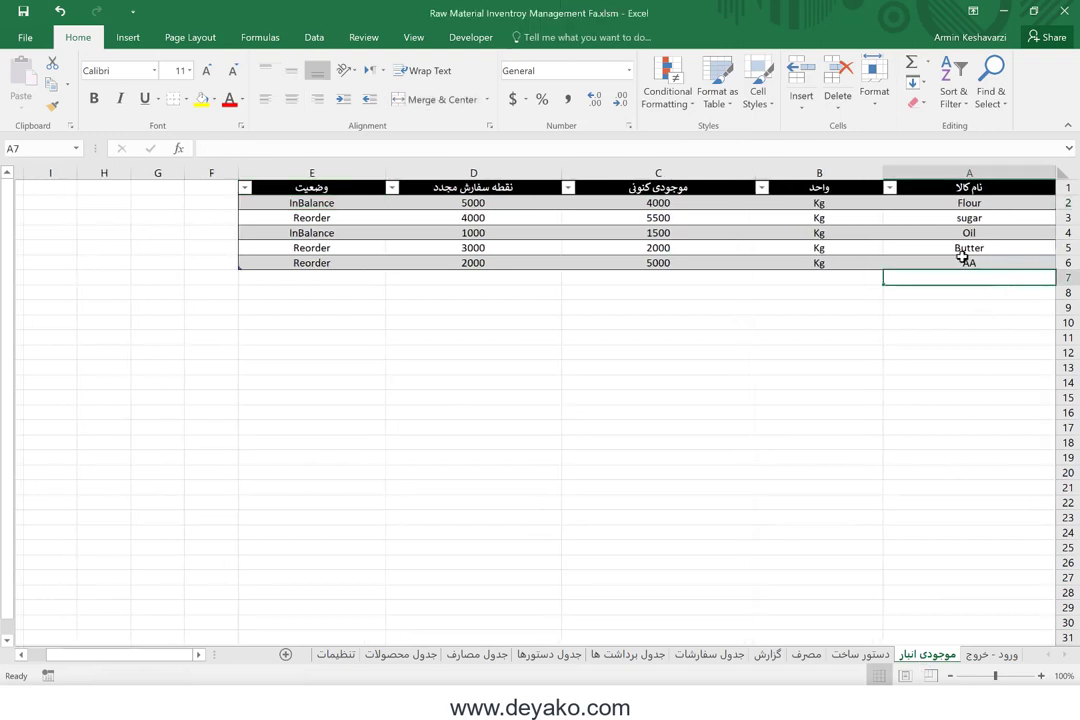
left_click(963, 260)
left_click(961, 274)
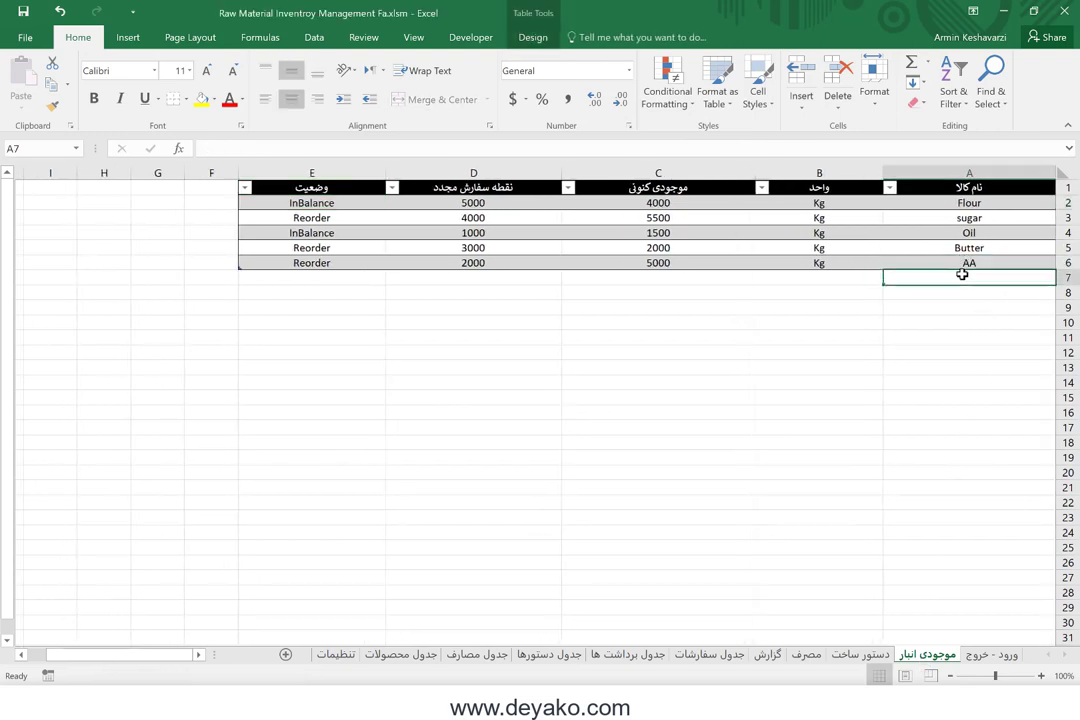
type("BB")
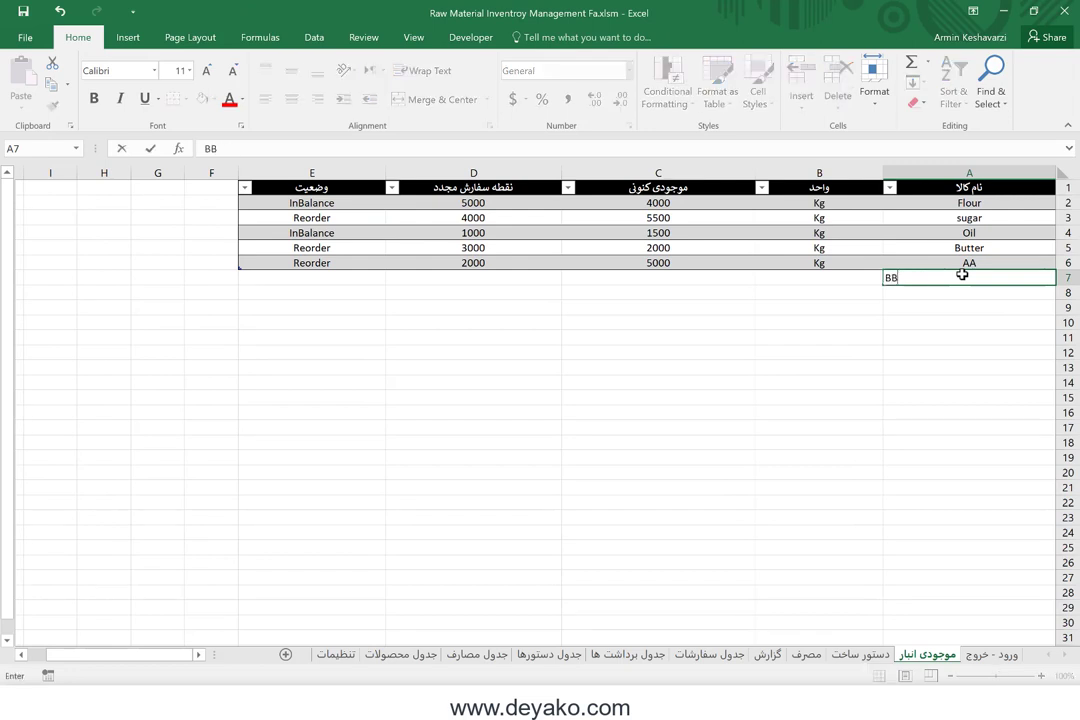
key("Return")
left_click(833, 272)
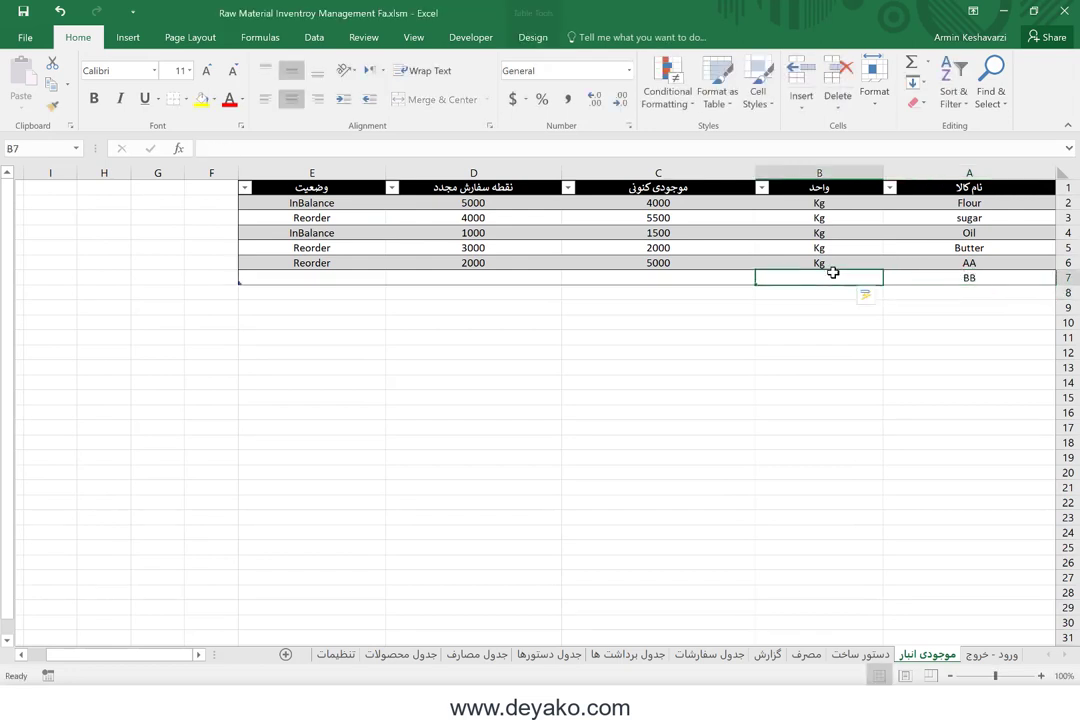
type("Kg")
key("Return")
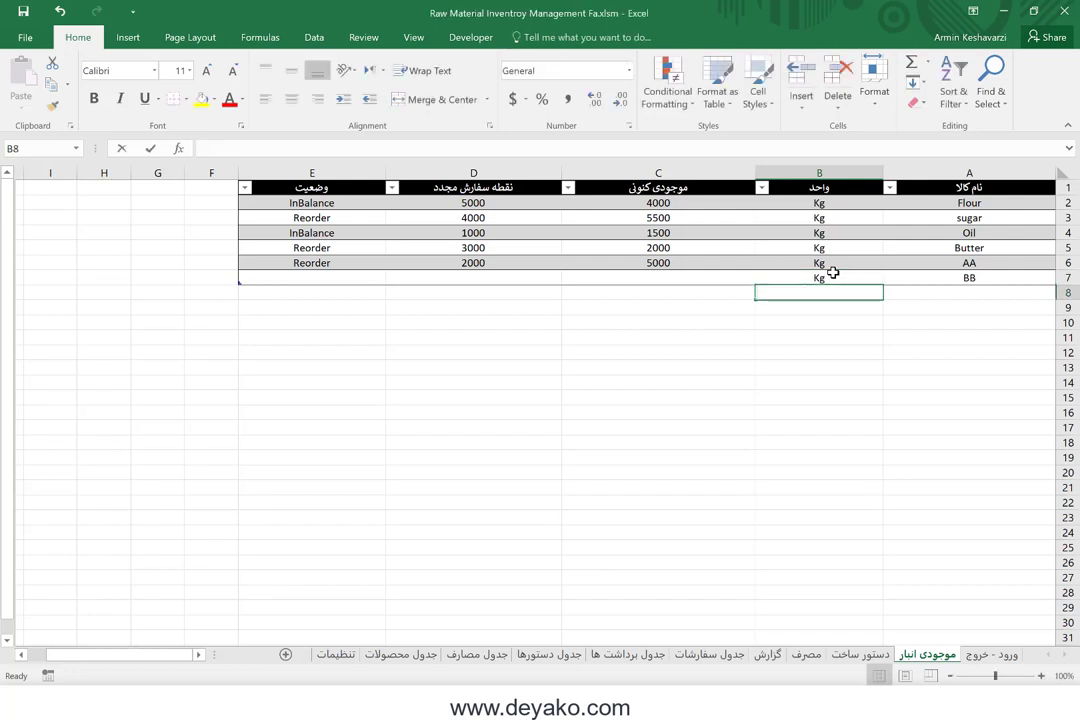
Give BB current stock 0 and reorder point 0, then select the status column from sugar to BB
left_click(692, 273)
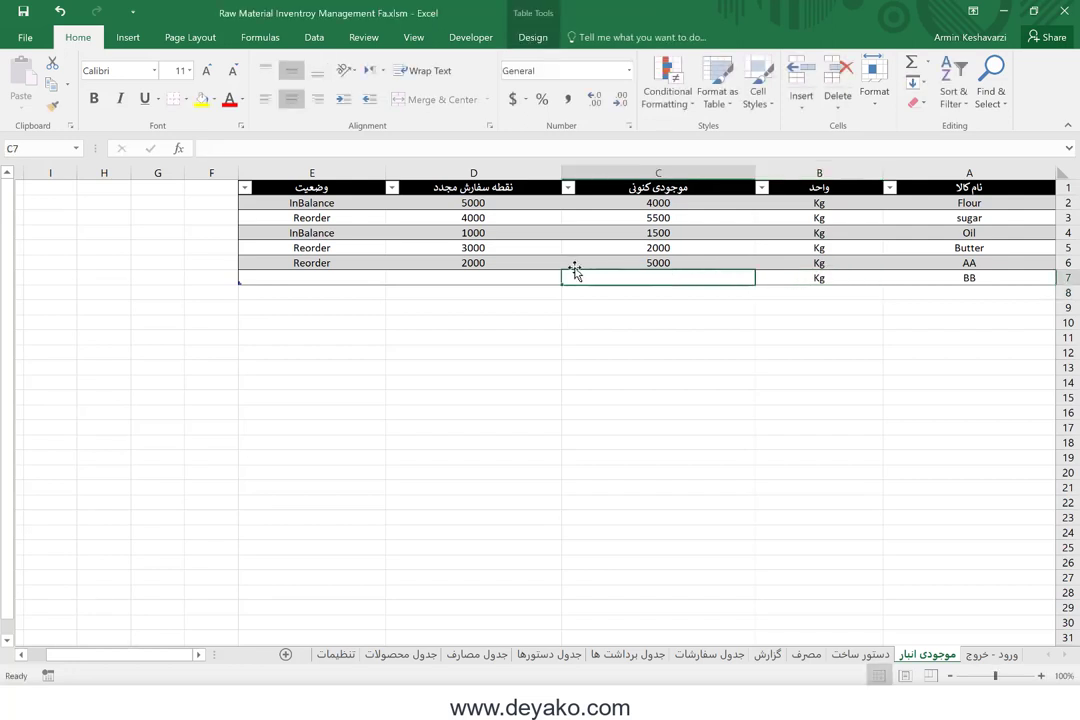
type("0")
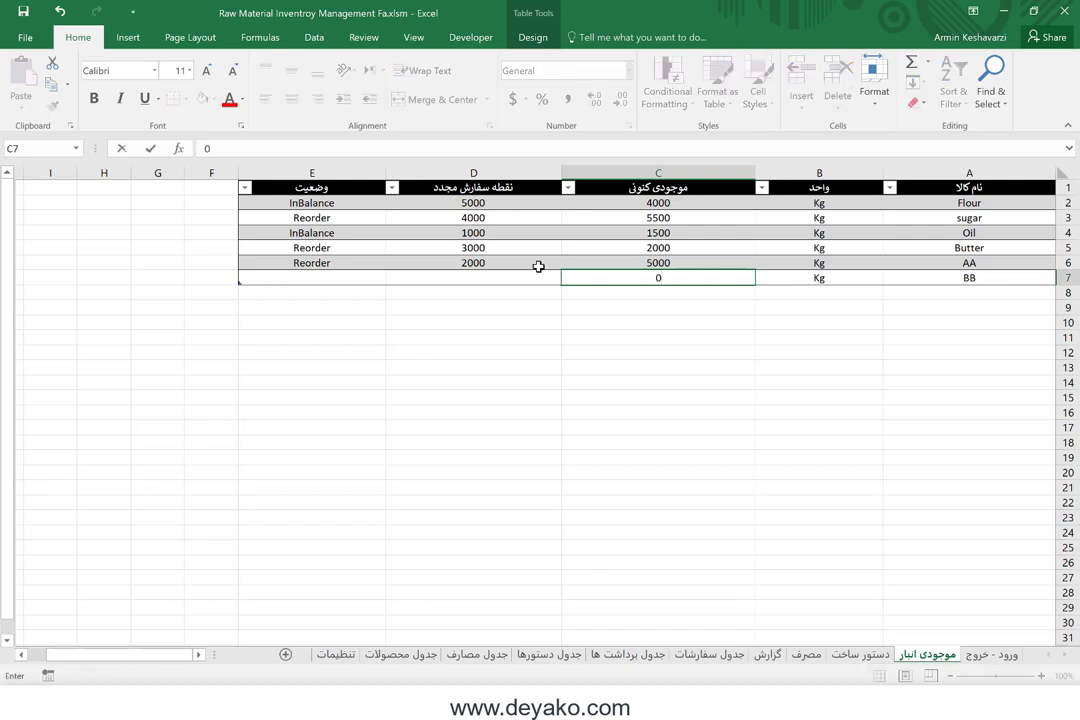
left_click(486, 279)
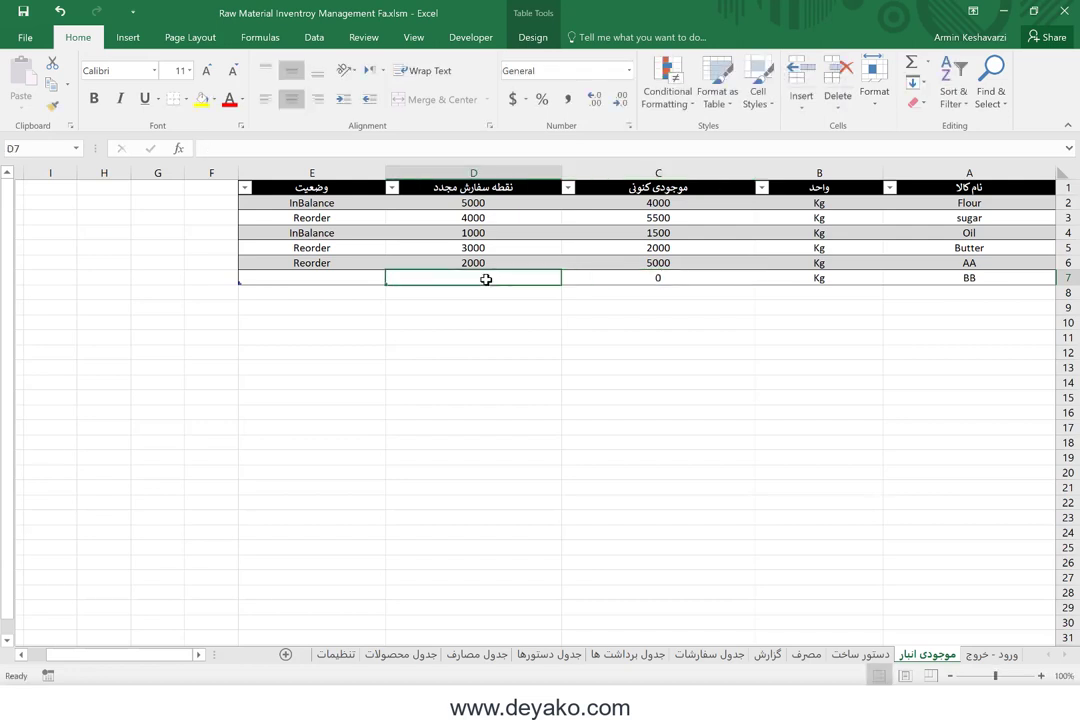
type("1000")
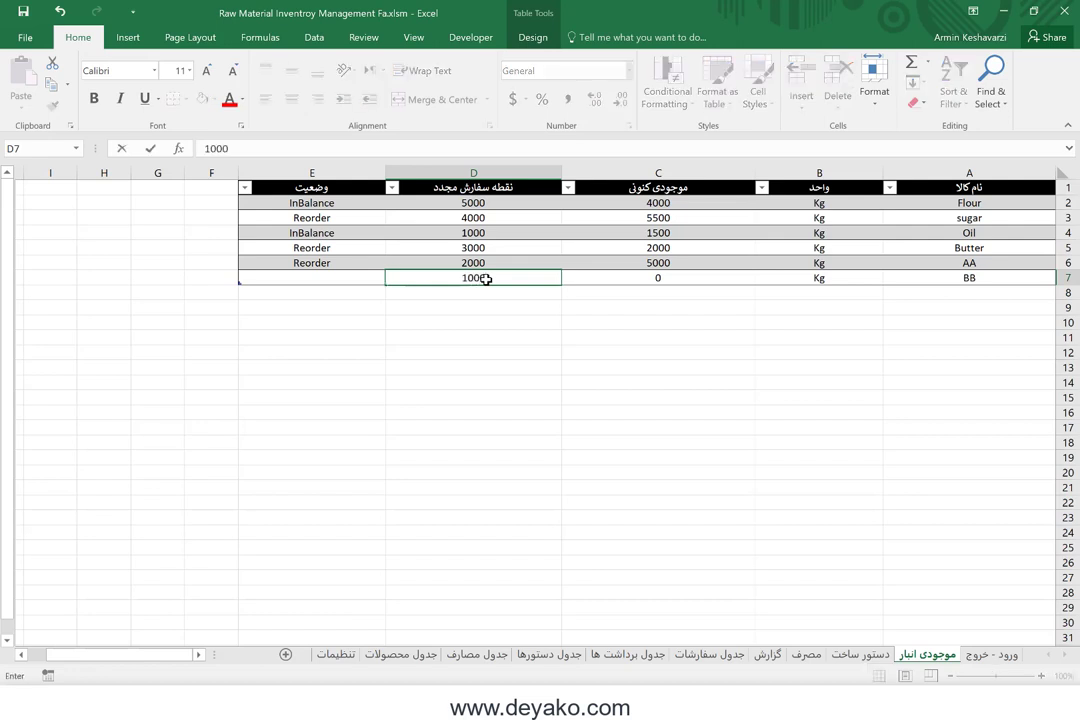
key("BackSpace")
key("BackSpace")
key("BackSpace")
type("0")
left_click(313, 282)
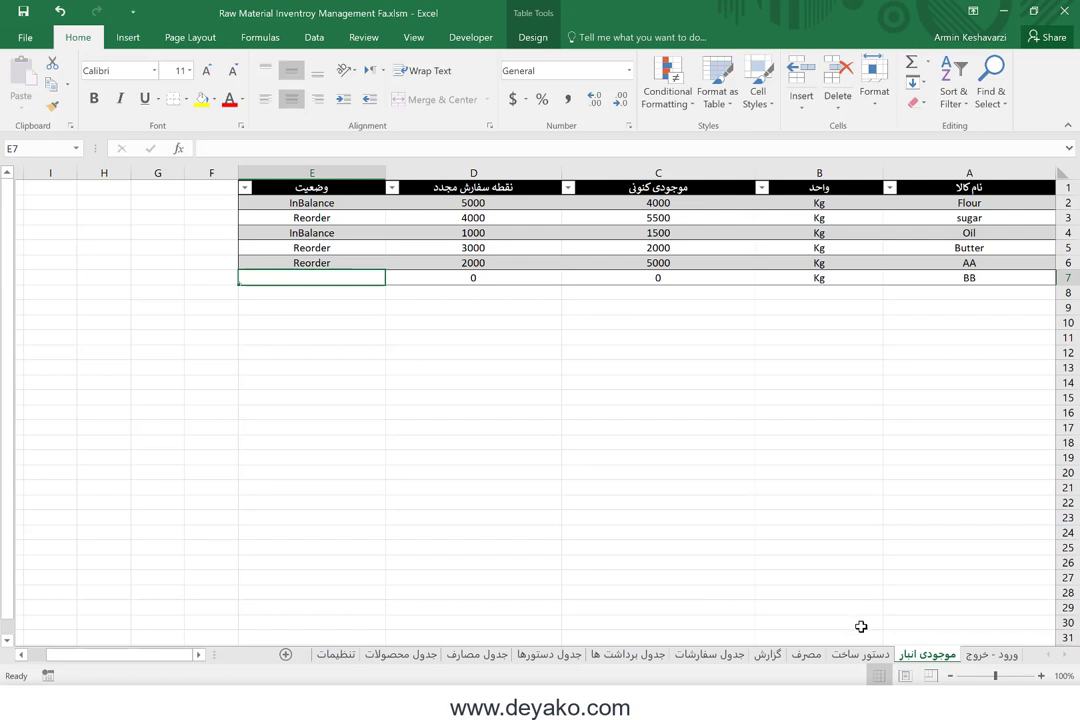
left_click(320, 246)
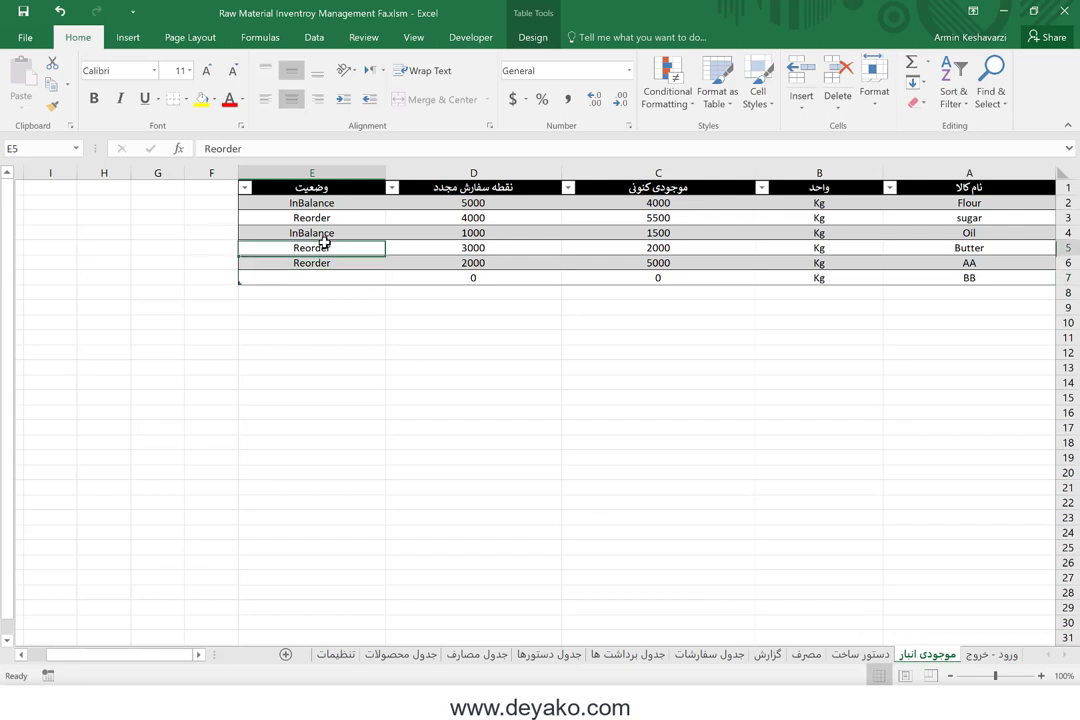
left_click_drag(330, 217, 349, 274)
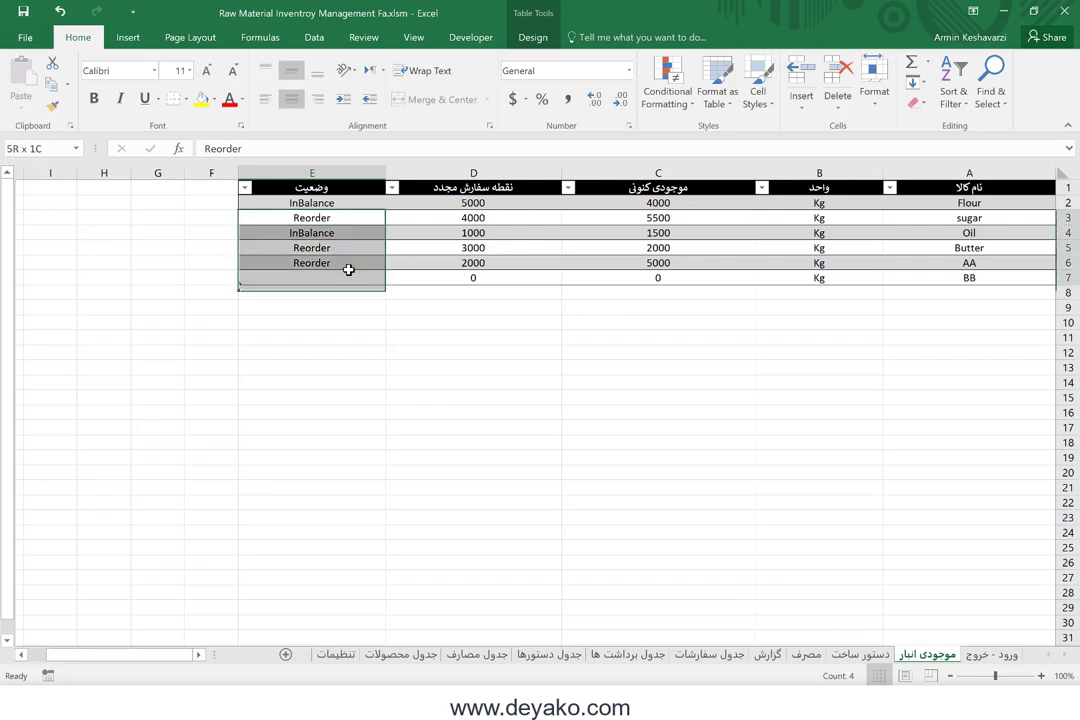
left_click(997, 657)
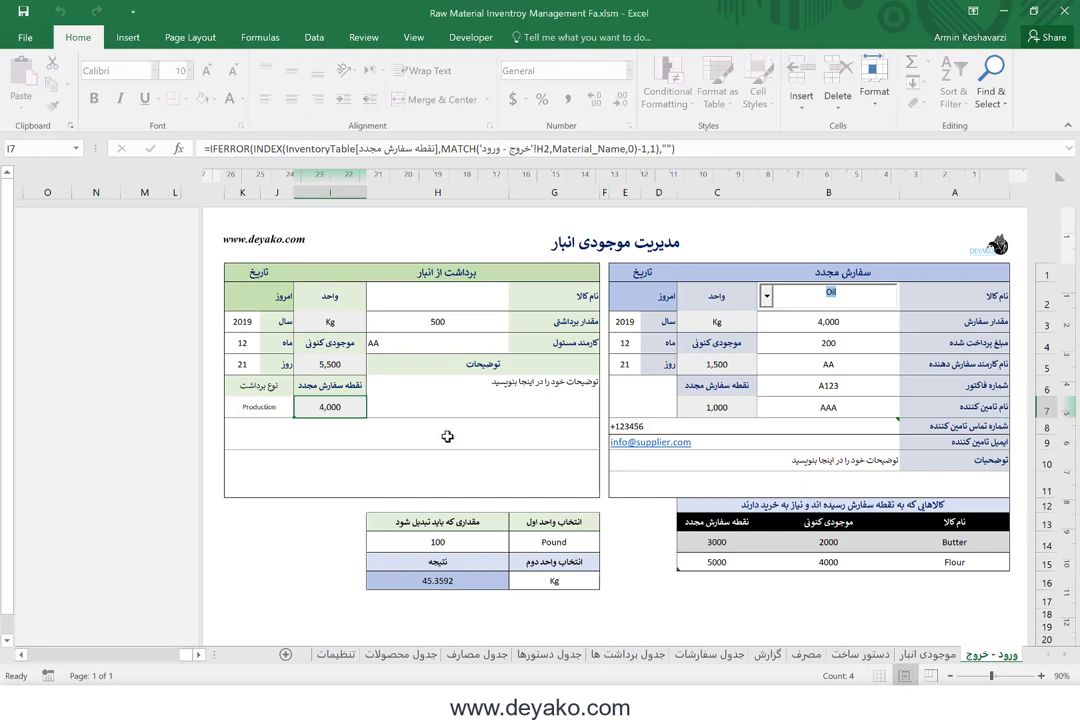
left_click(404, 478)
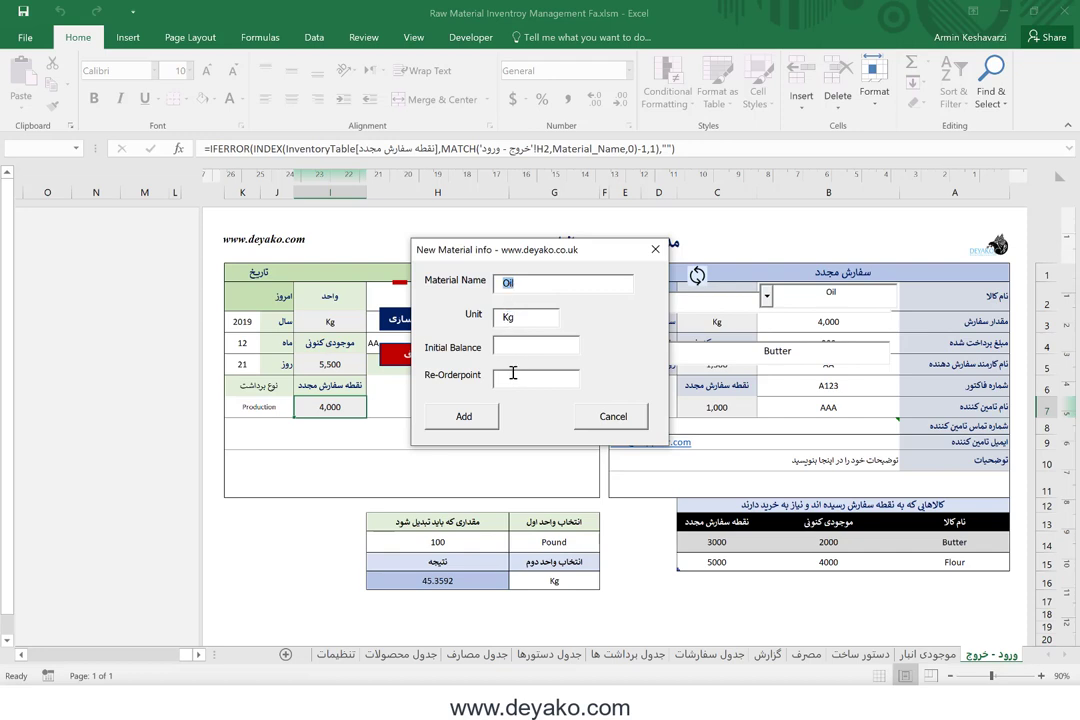
left_click(613, 416)
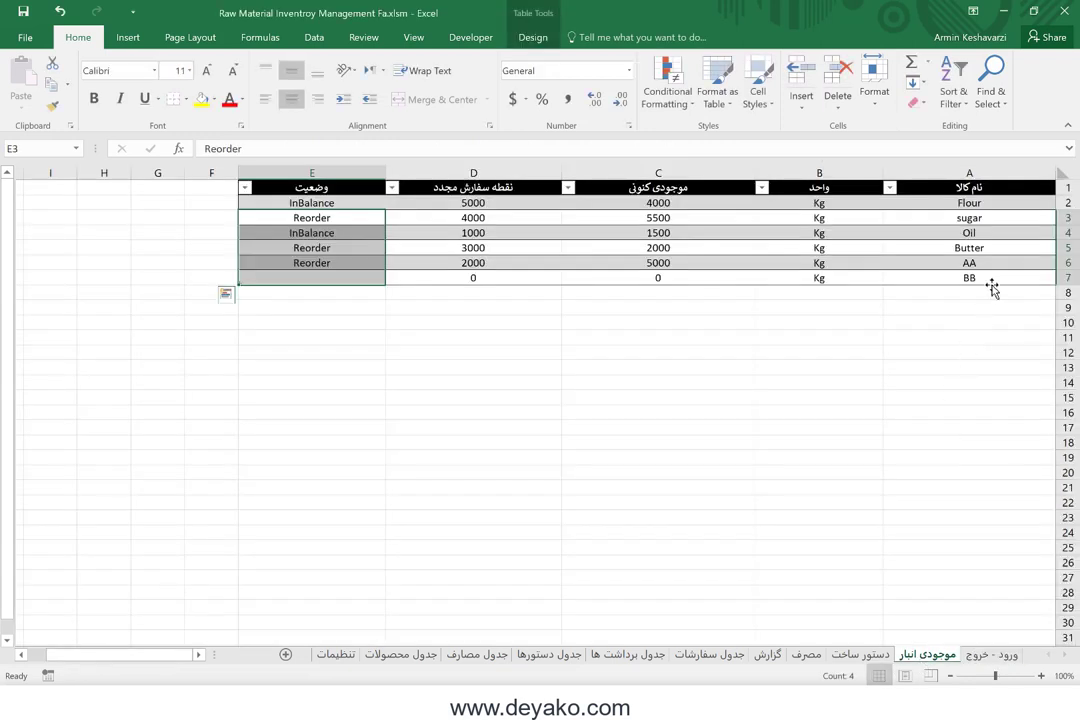
Paste the material names below BB, undo the paste, and go back to the ورود - خروج sheet
left_click_drag(995, 203, 996, 277)
key("ctrl+c")
left_click(971, 292)
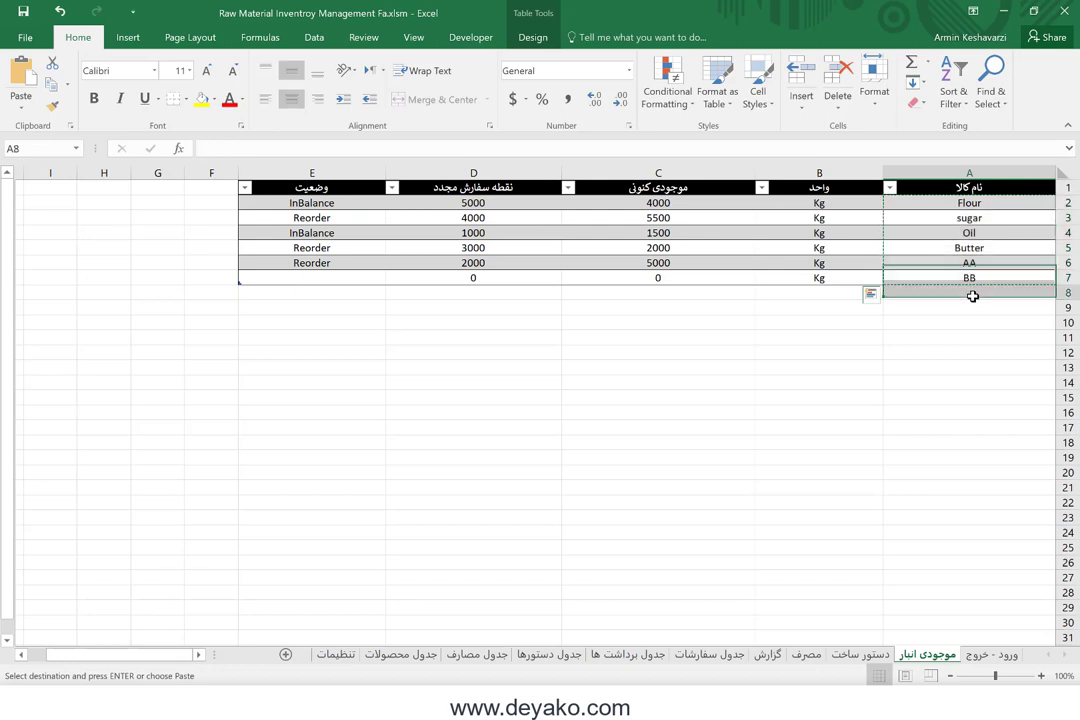
key("ctrl+v")
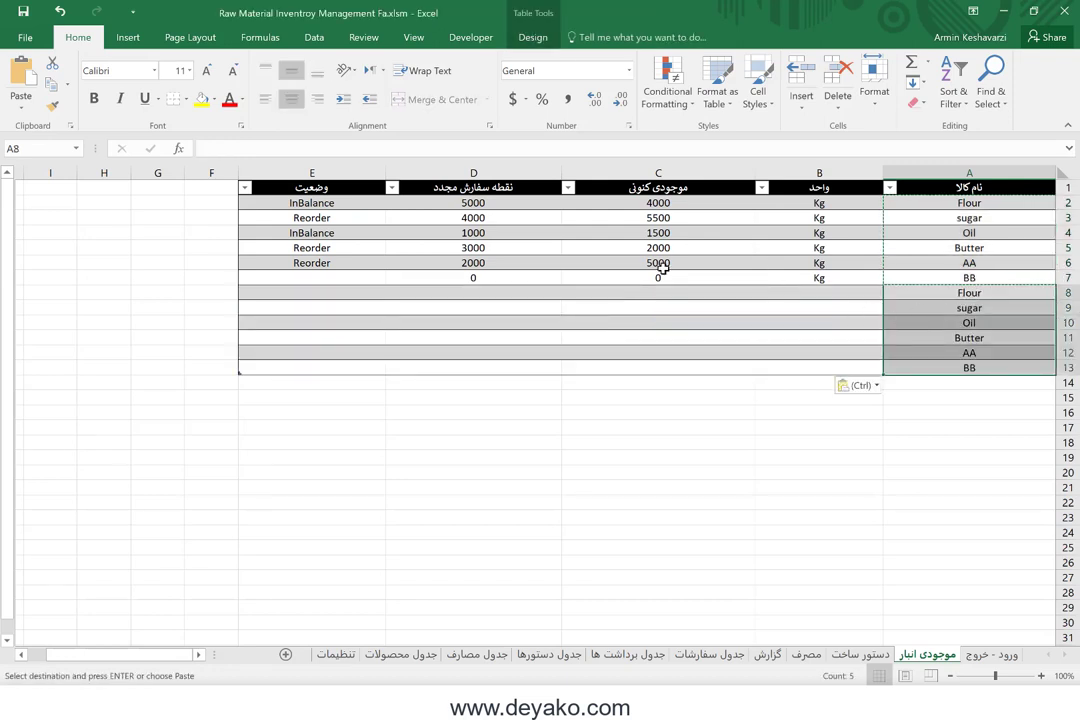
key("Escape")
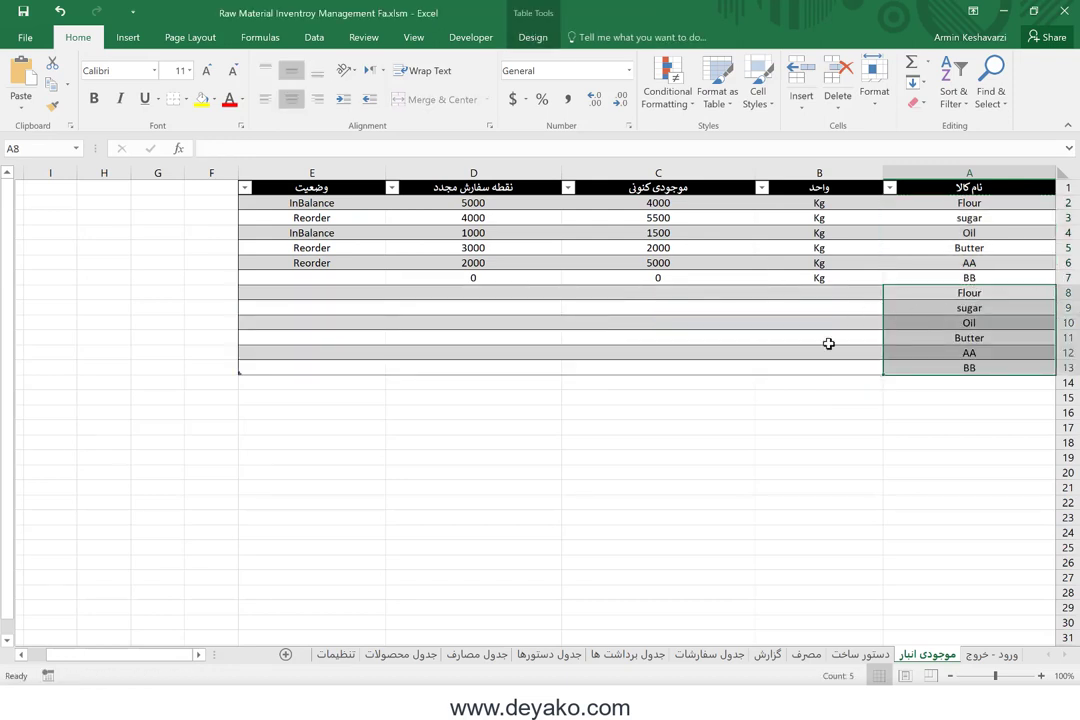
key("ctrl+z")
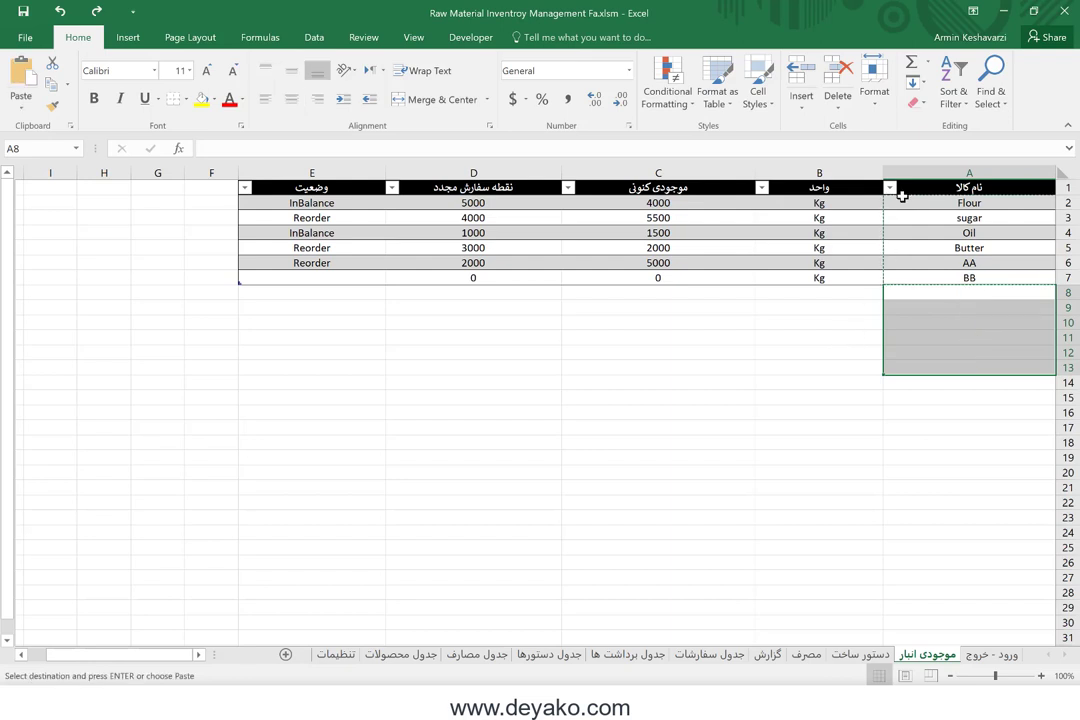
key("ctrl+z")
left_click(904, 205)
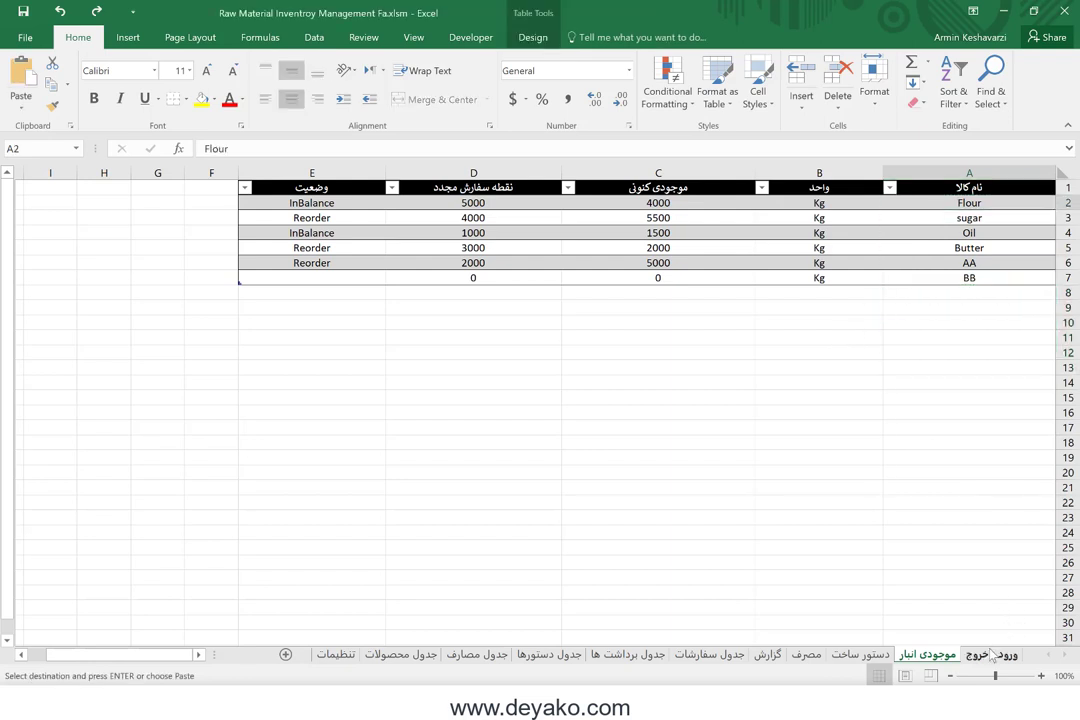
left_click(995, 654)
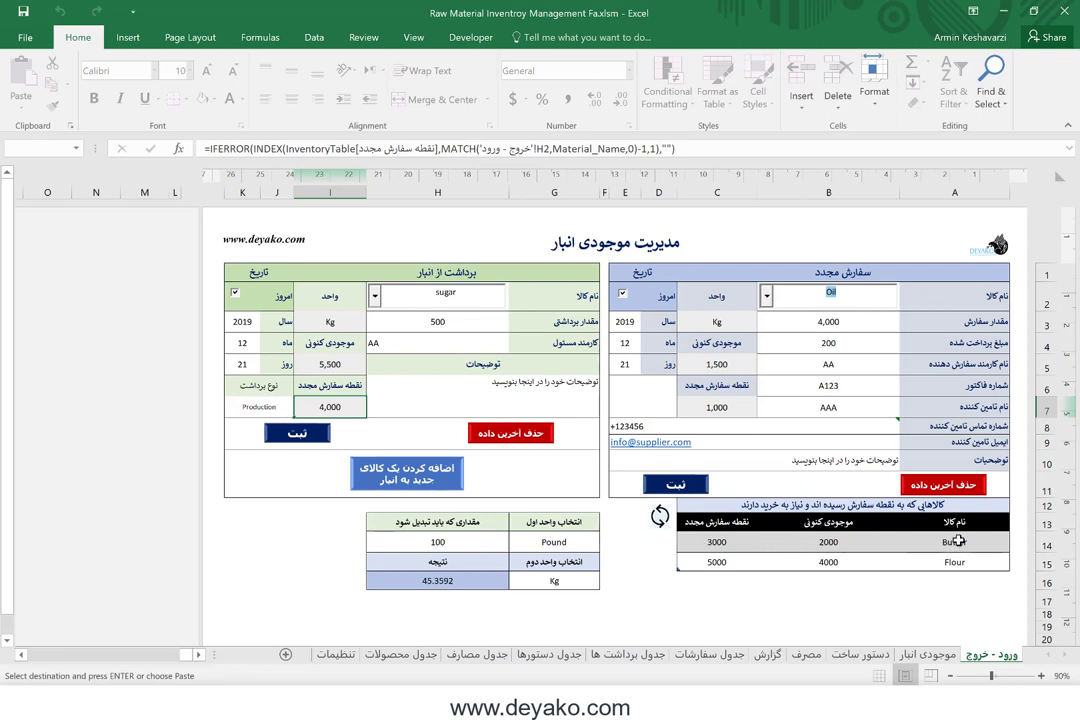
left_click_drag(910, 545, 726, 562)
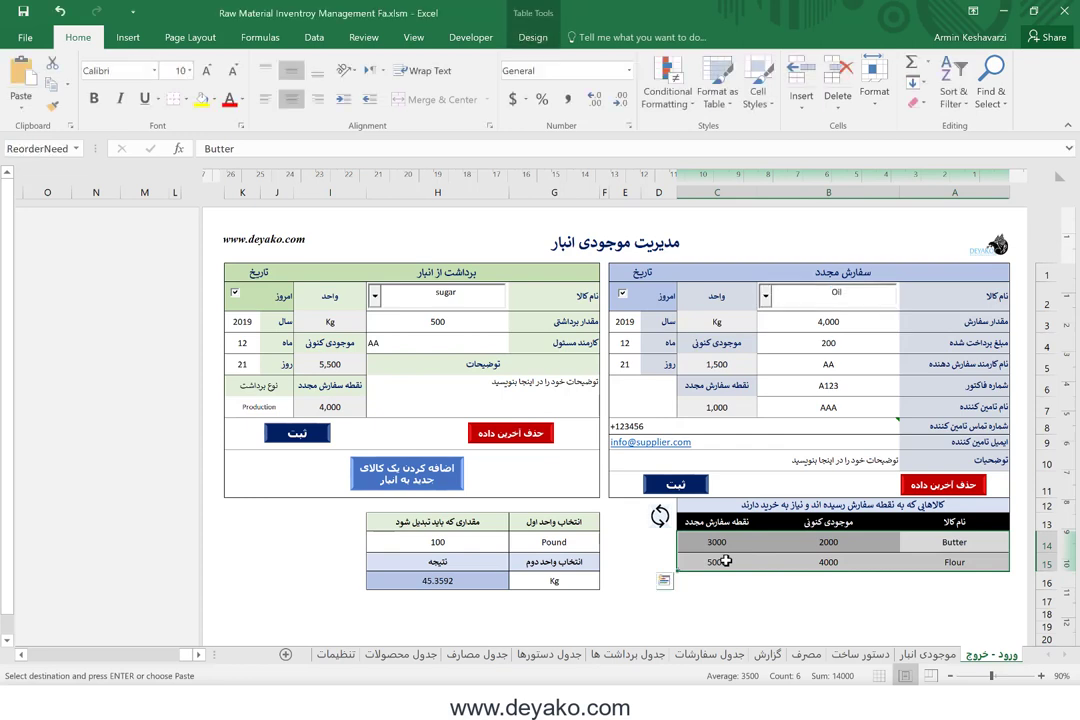
left_click(952, 542)
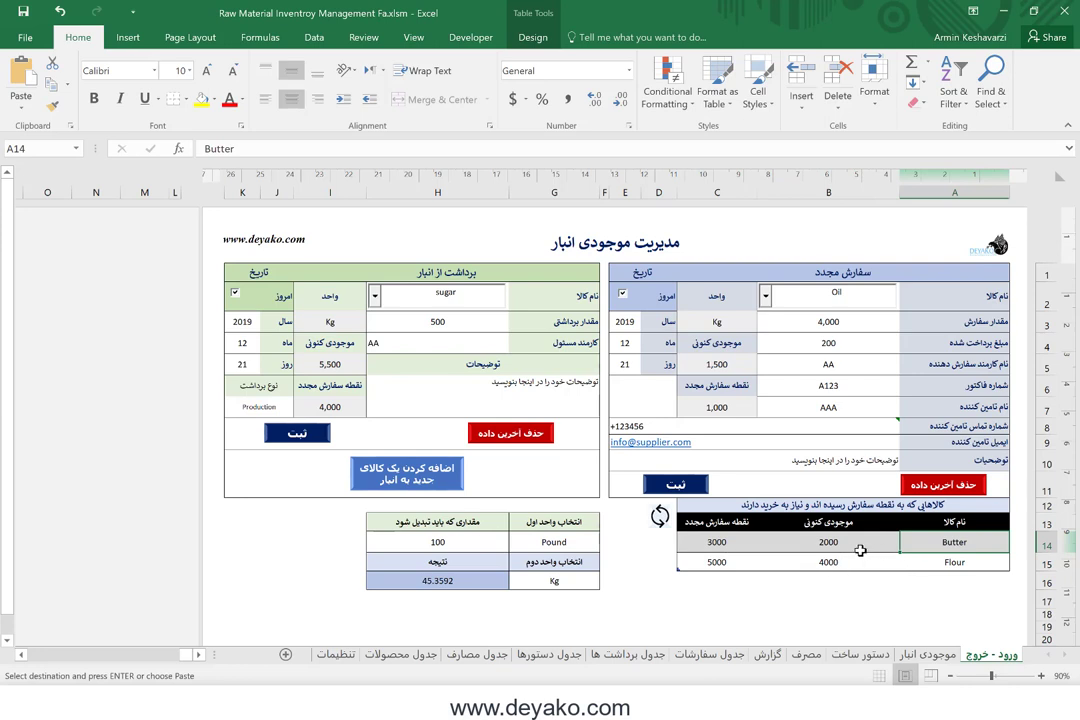
left_click(835, 542)
Choose Butter in the reorder form and submit its 4,000 order, acknowledging the Done! message
left_click(716, 542)
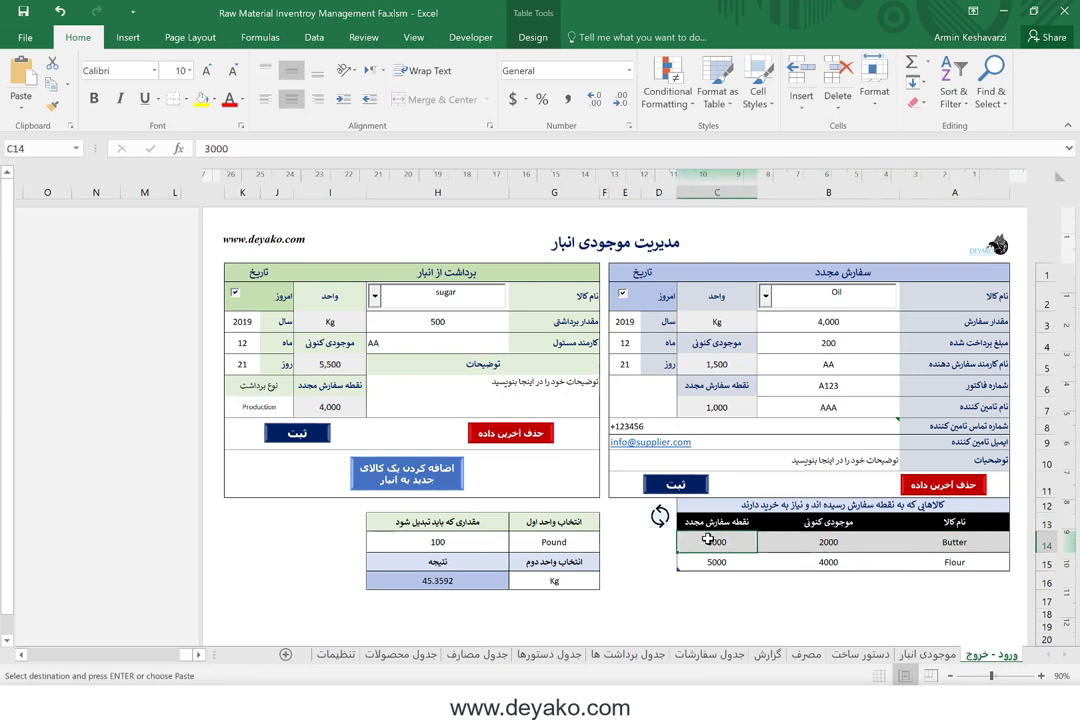
left_click(767, 296)
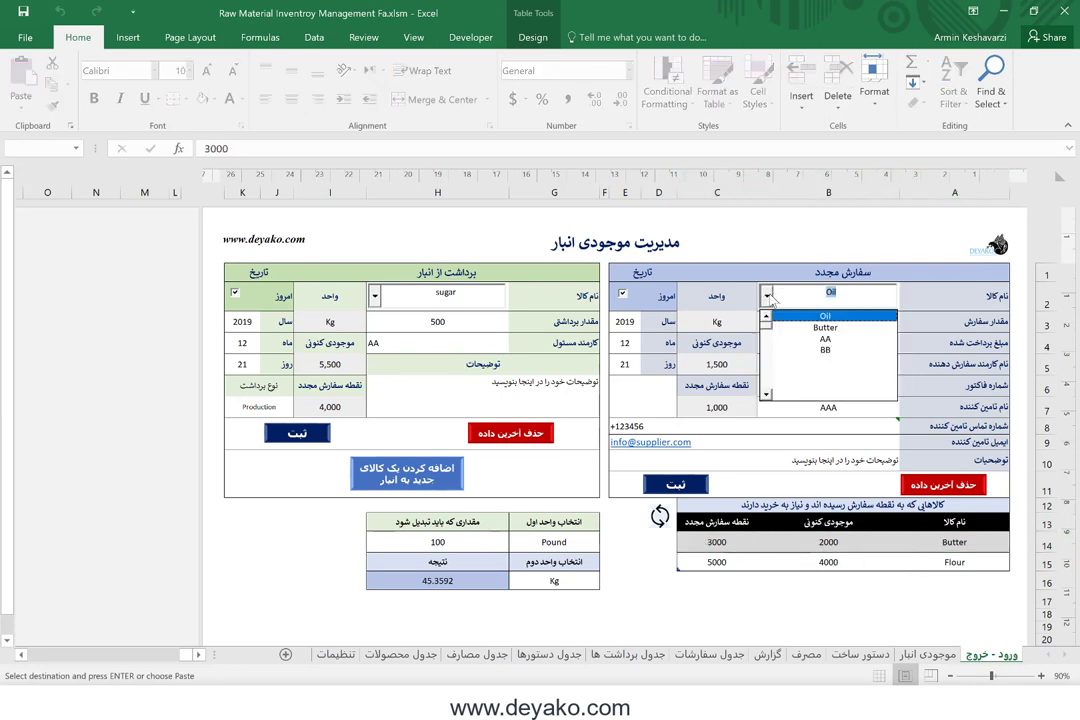
left_click(774, 329)
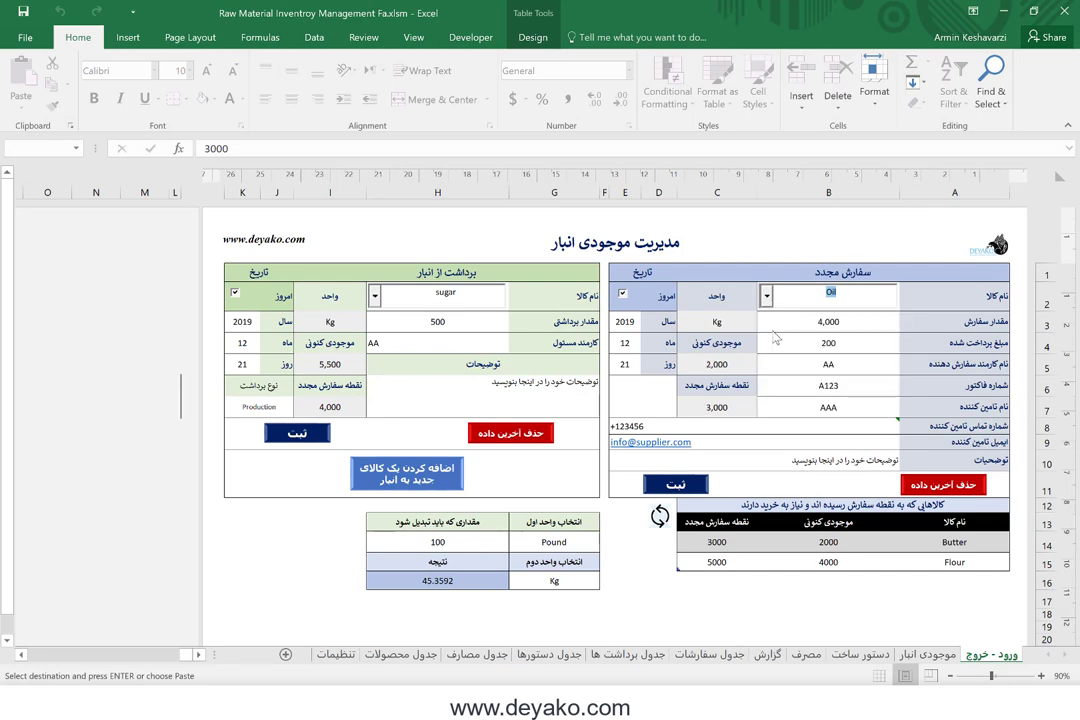
type("Butter")
left_click(814, 326)
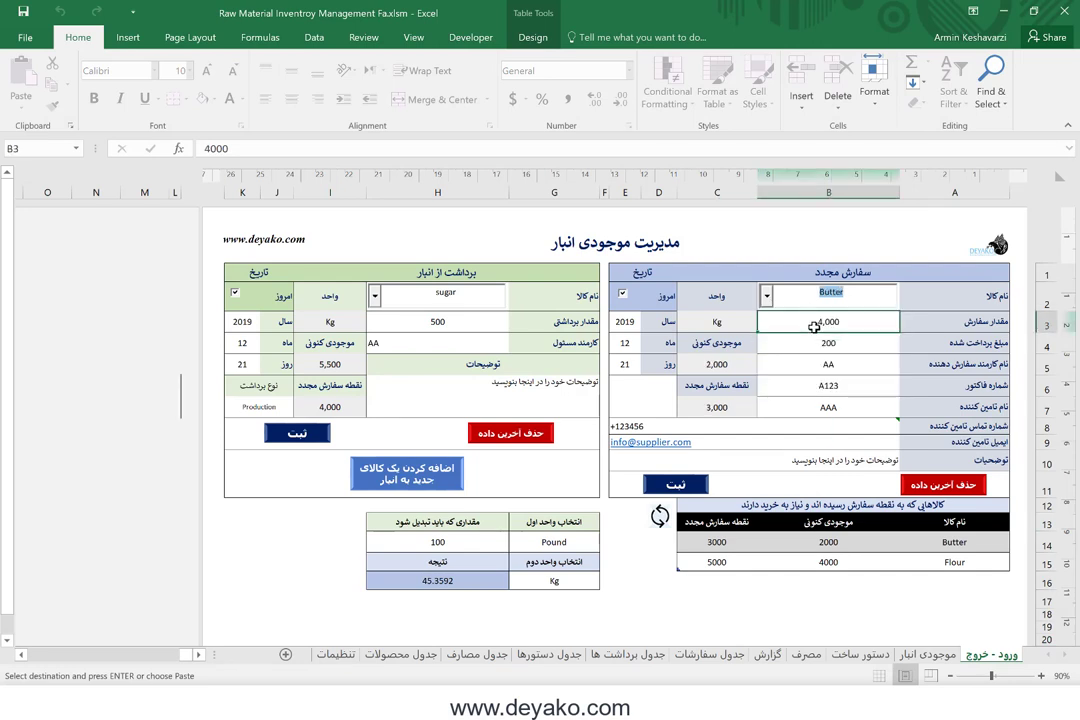
left_click(680, 485)
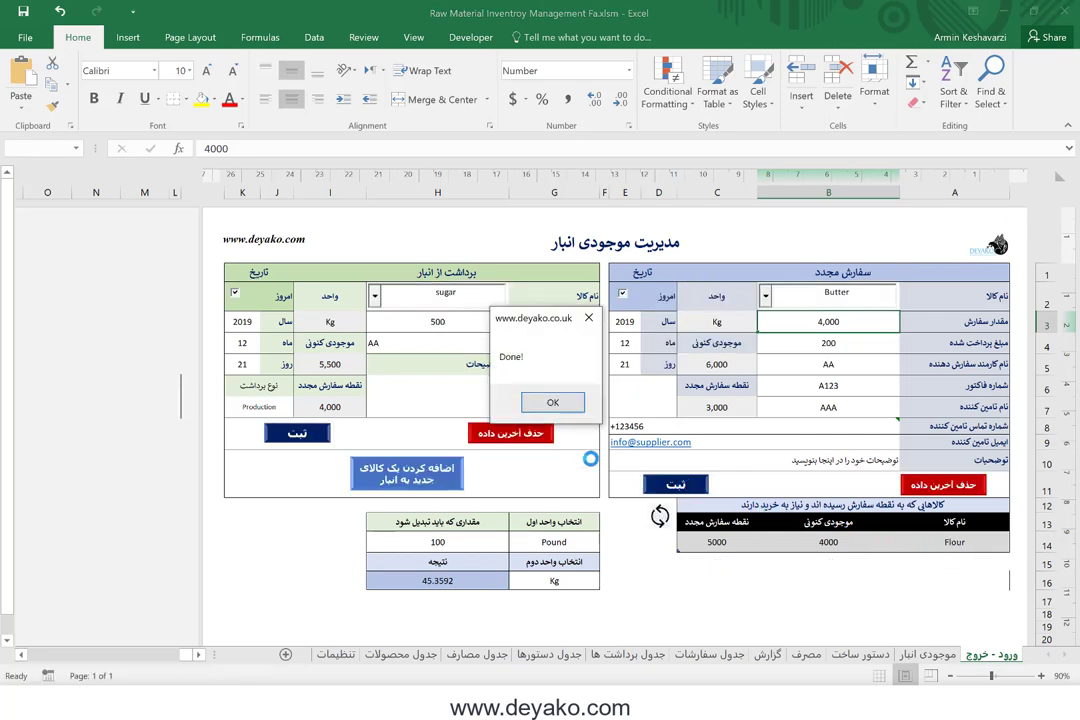
left_click(546, 402)
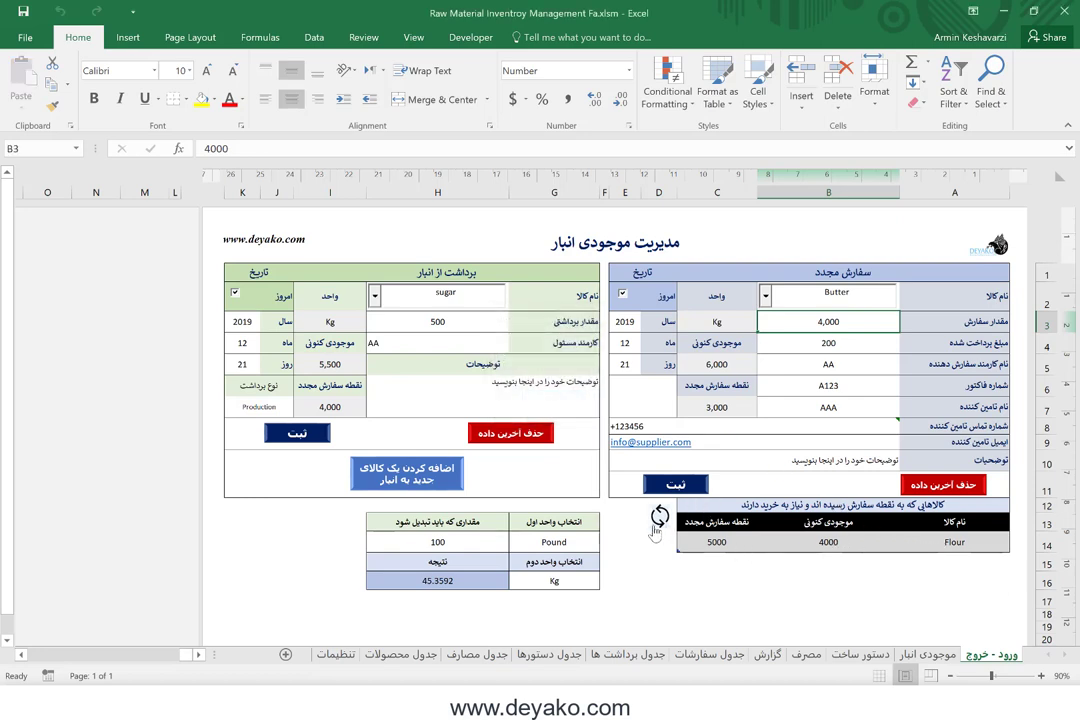
Refresh the reorder-needed list and inspect the new BB row's 0 stock and 0 reorder point
left_click(926, 655)
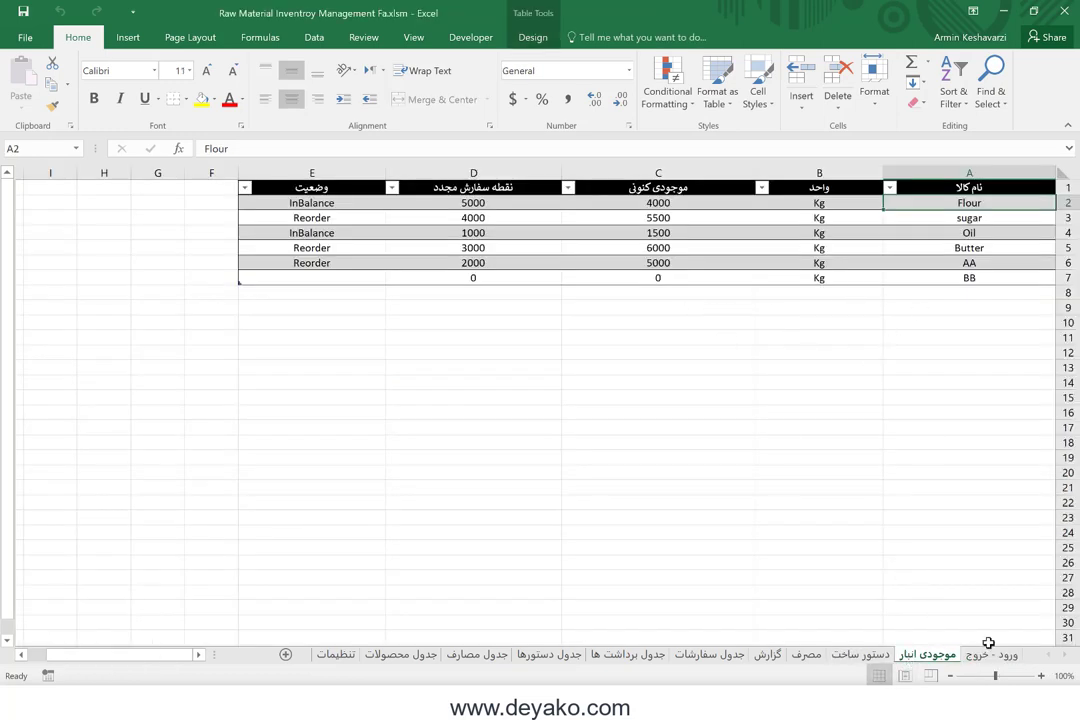
left_click(985, 655)
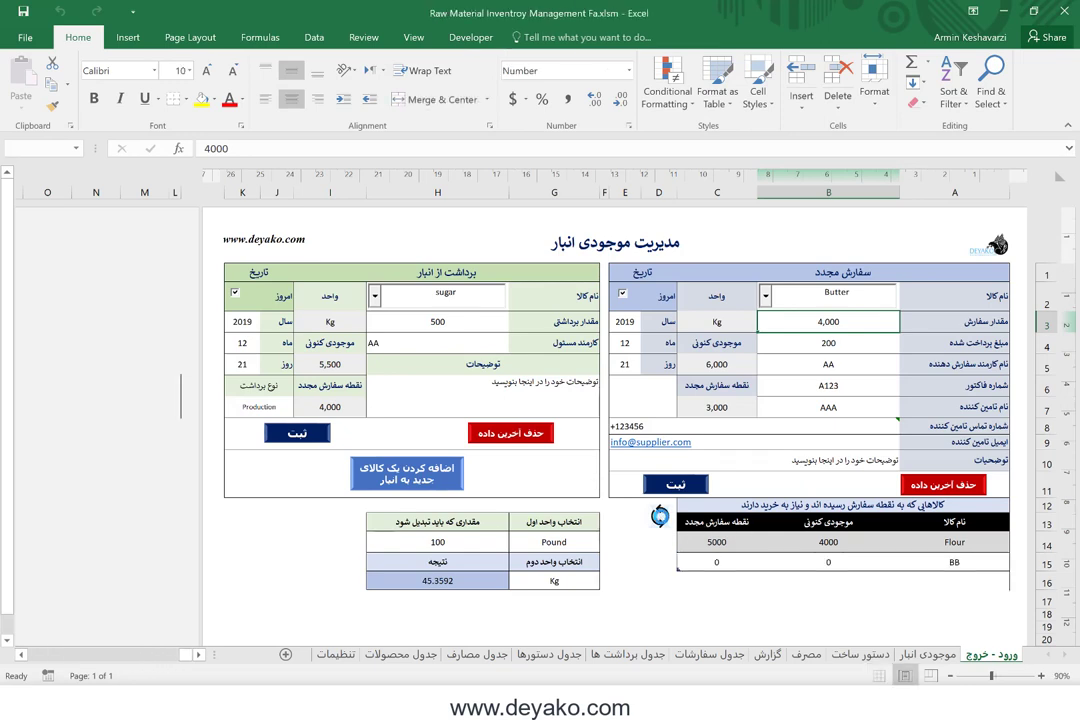
left_click(955, 564)
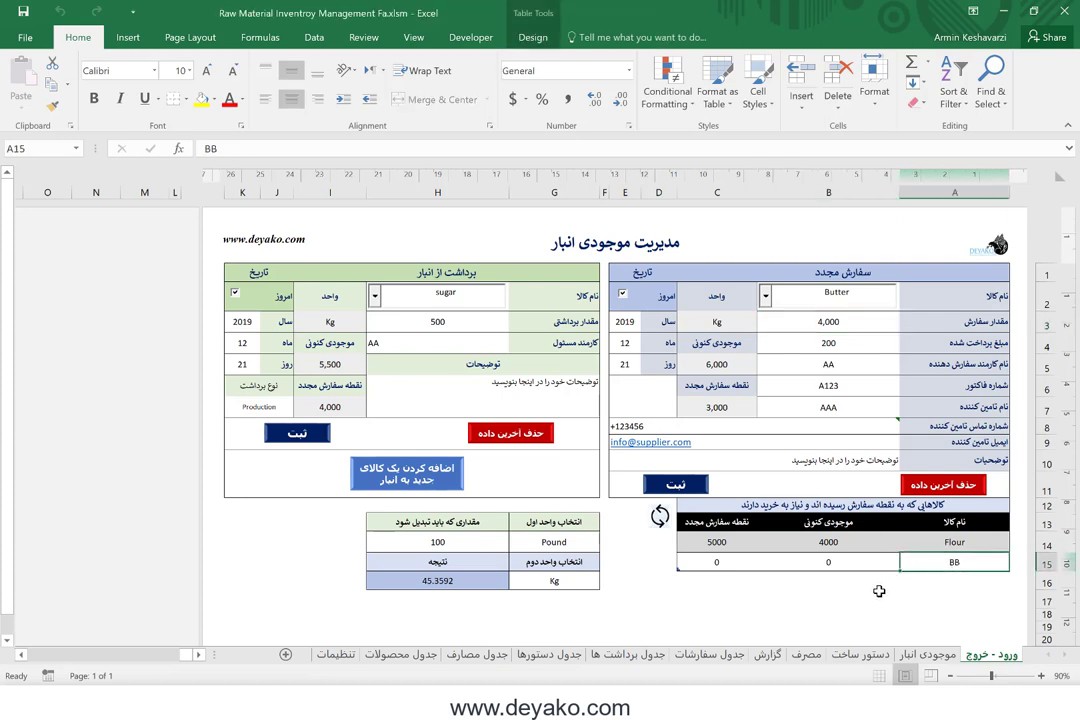
left_click(754, 568)
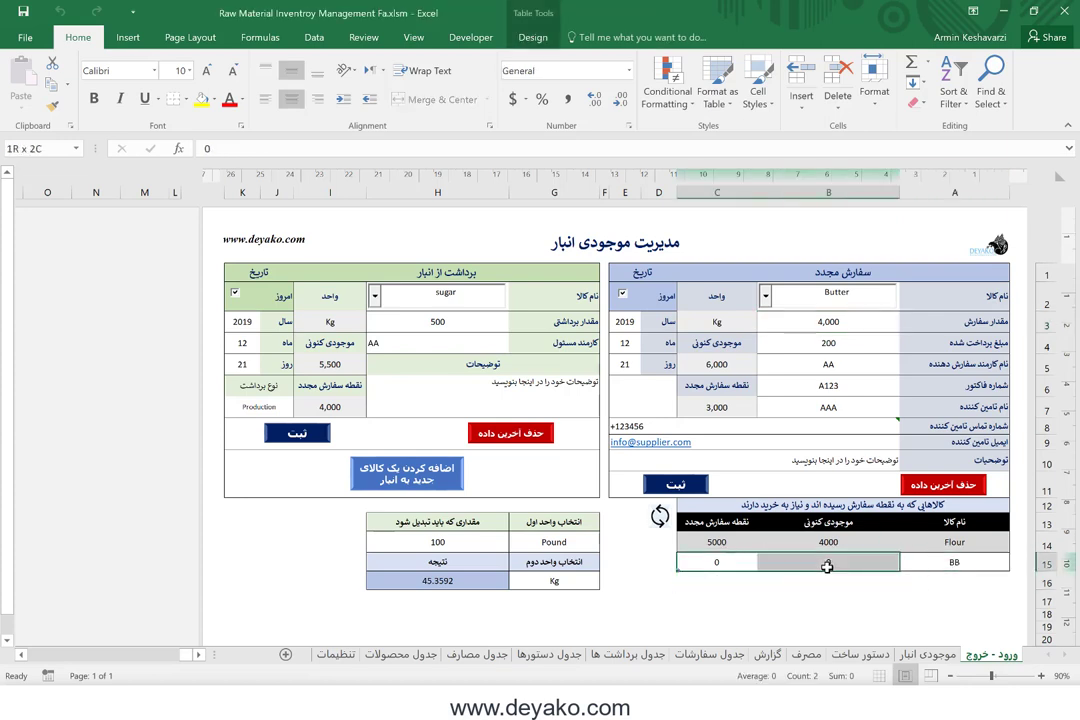
left_click_drag(754, 568, 870, 563)
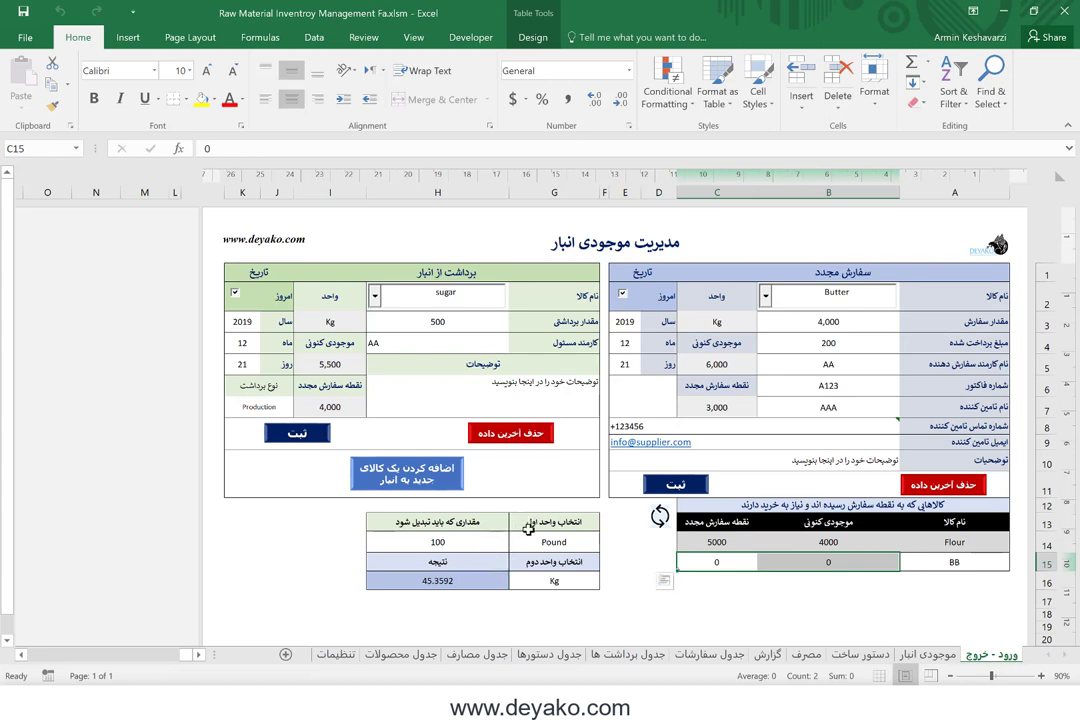
Review the converter's current setup: 100 Pound converted to Kg, and the result formula
left_click(529, 527)
left_click(524, 543)
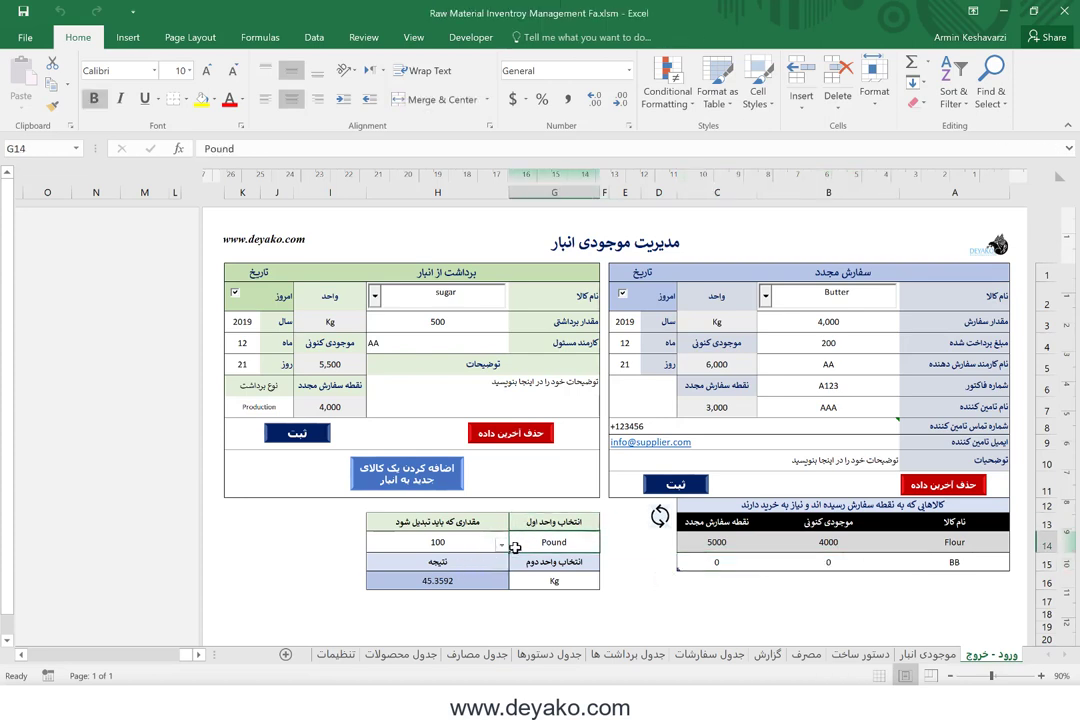
left_click(449, 544)
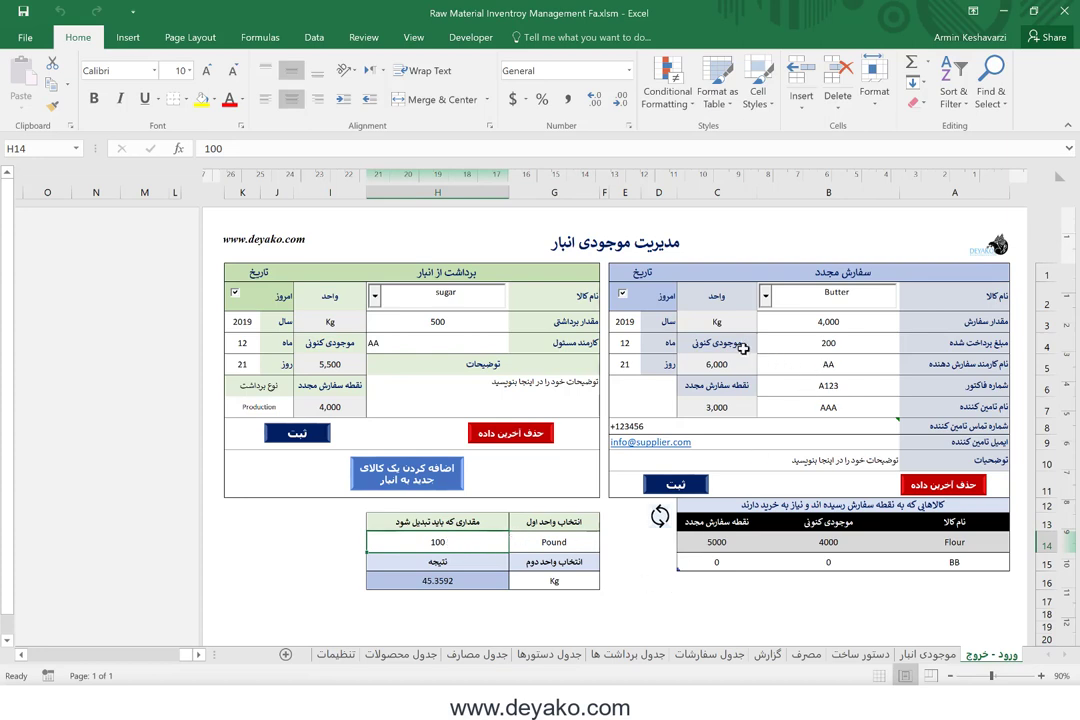
left_click(708, 330)
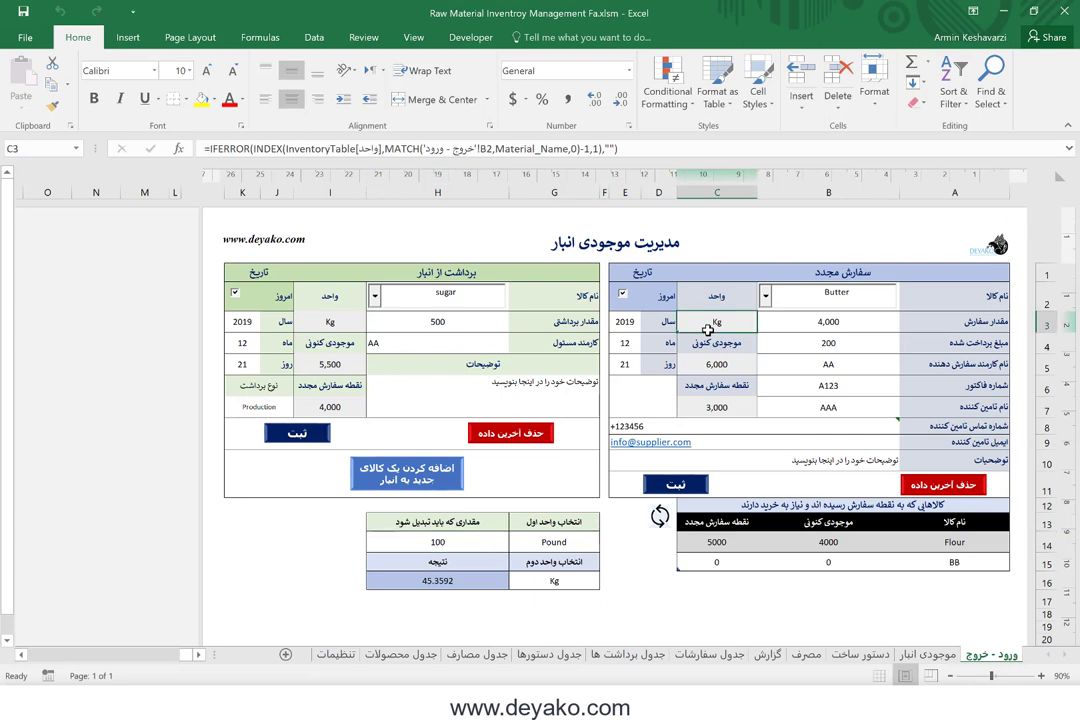
left_click(553, 545)
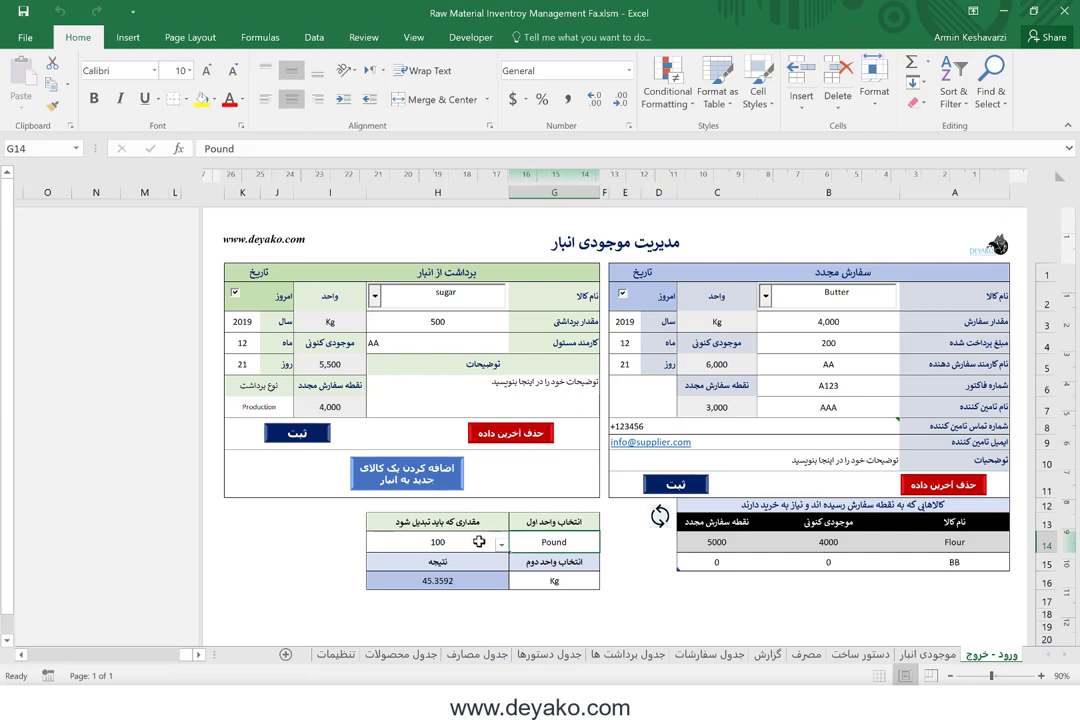
left_click(404, 456)
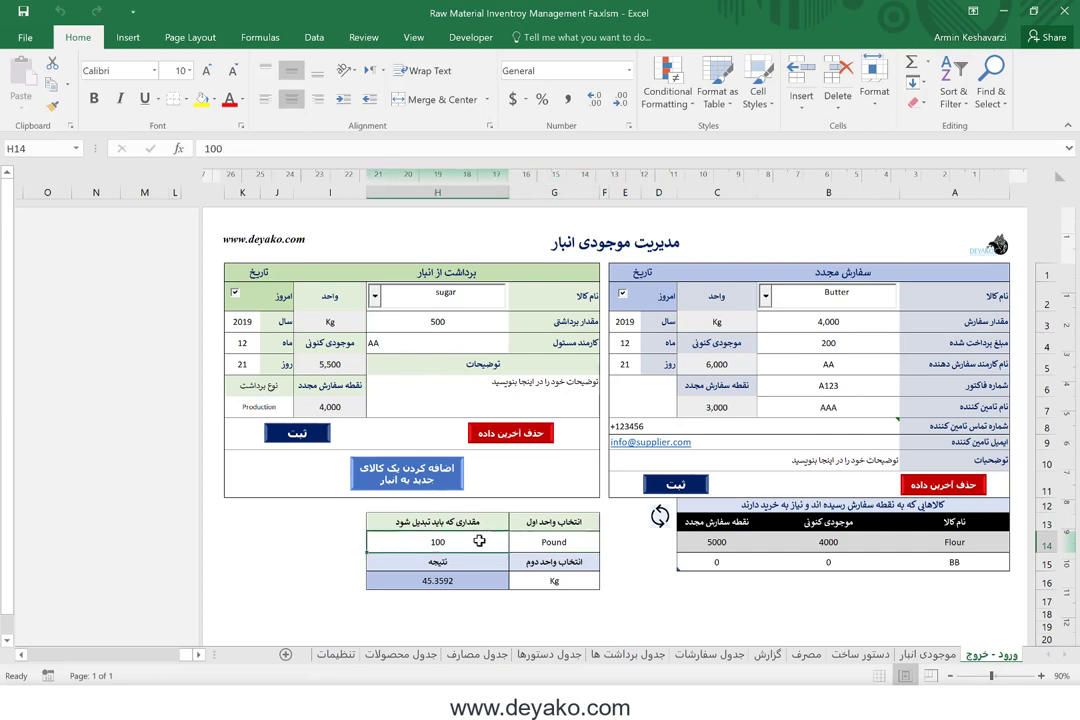
left_click(550, 582)
Change the quantity in H14 to 150, keeping Pound and Kg, giving 68.0388 Kg
double_click(461, 543)
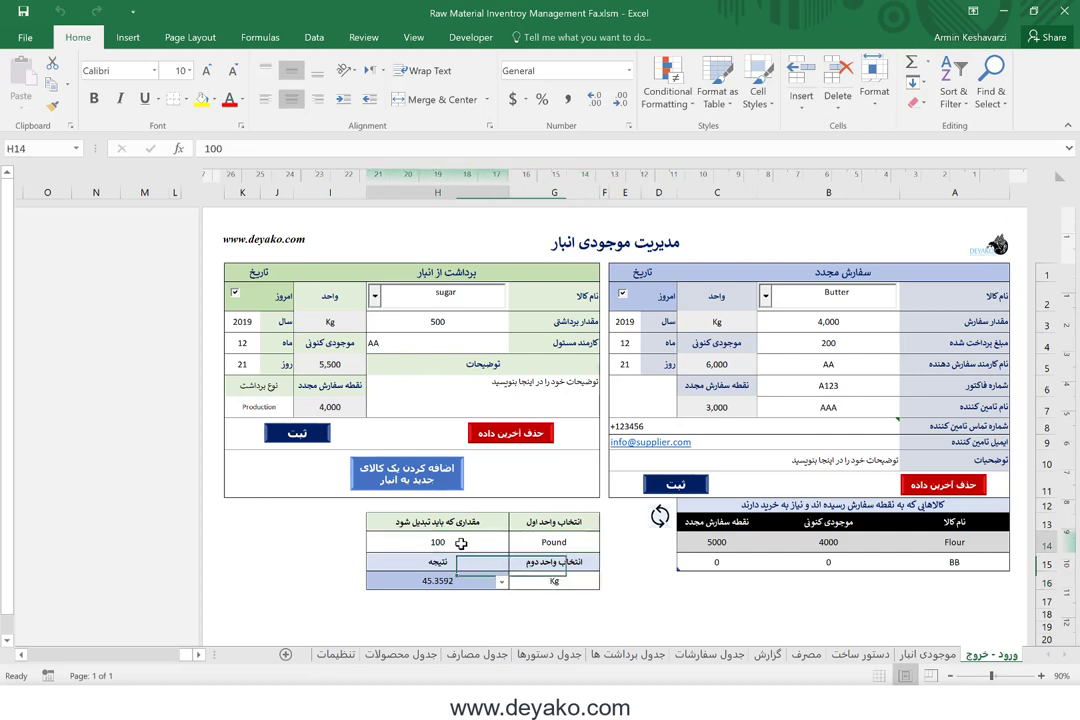
type("150")
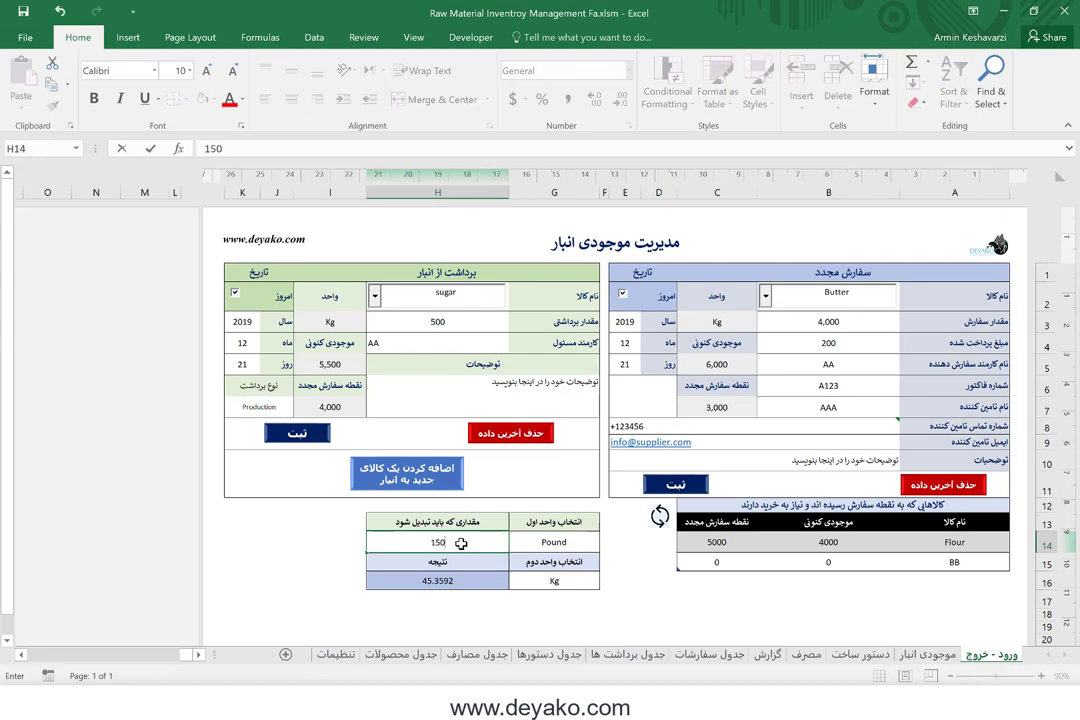
key("Return")
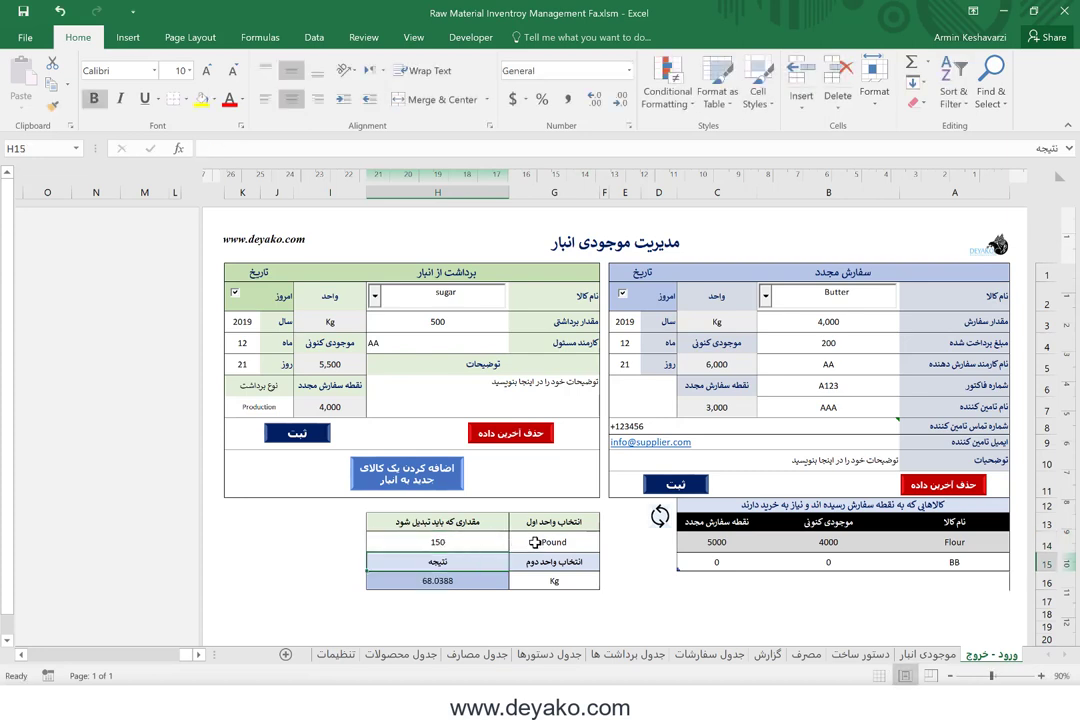
left_click(535, 542)
left_click(501, 545)
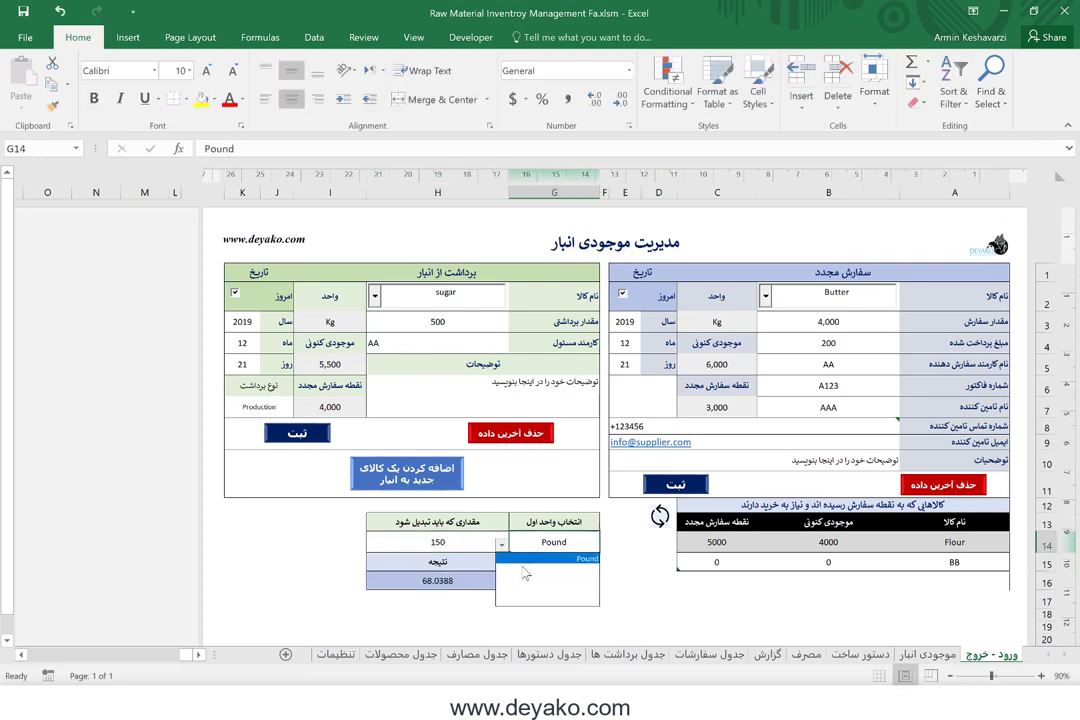
left_click(543, 558)
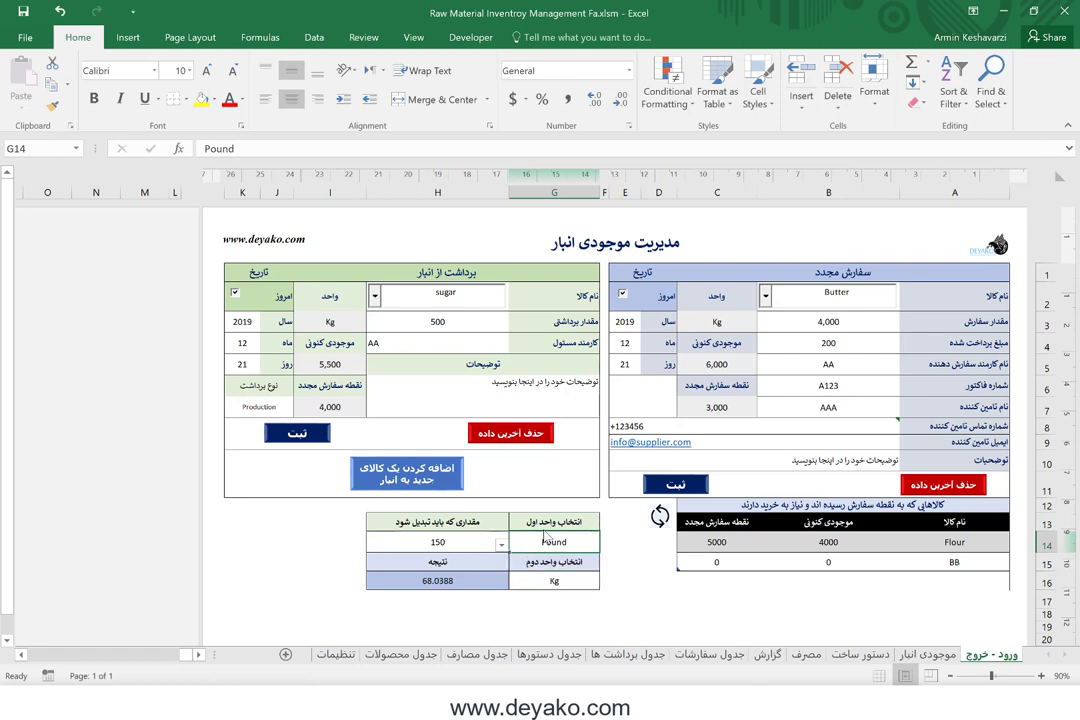
left_click(535, 580)
left_click(501, 583)
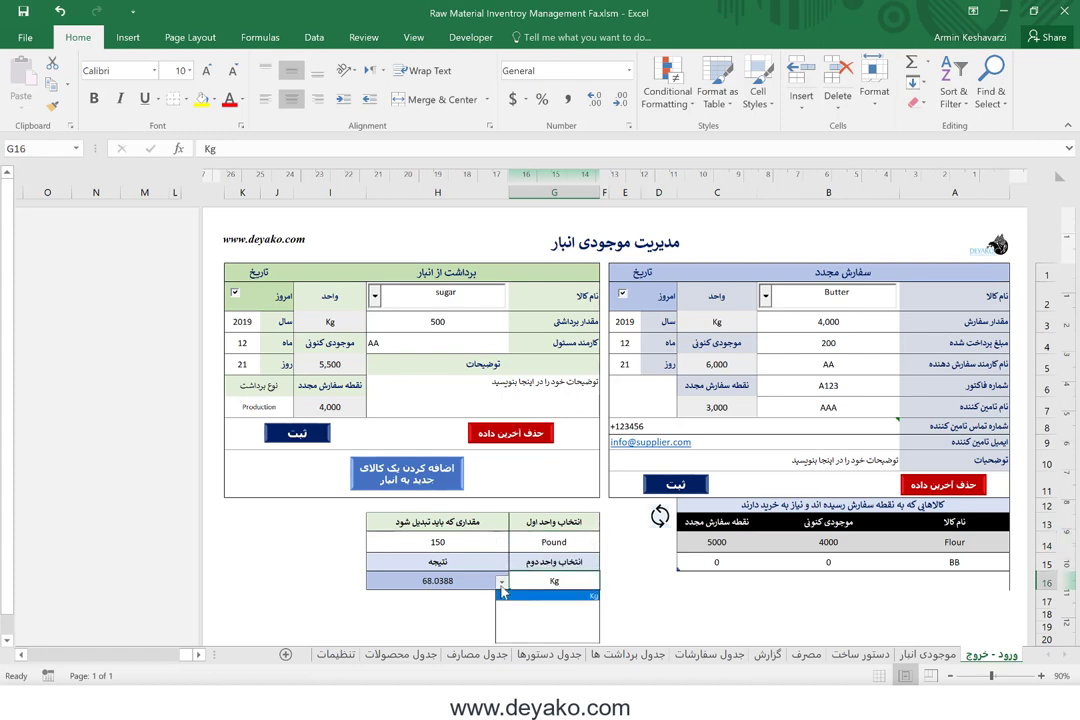
left_click(472, 581)
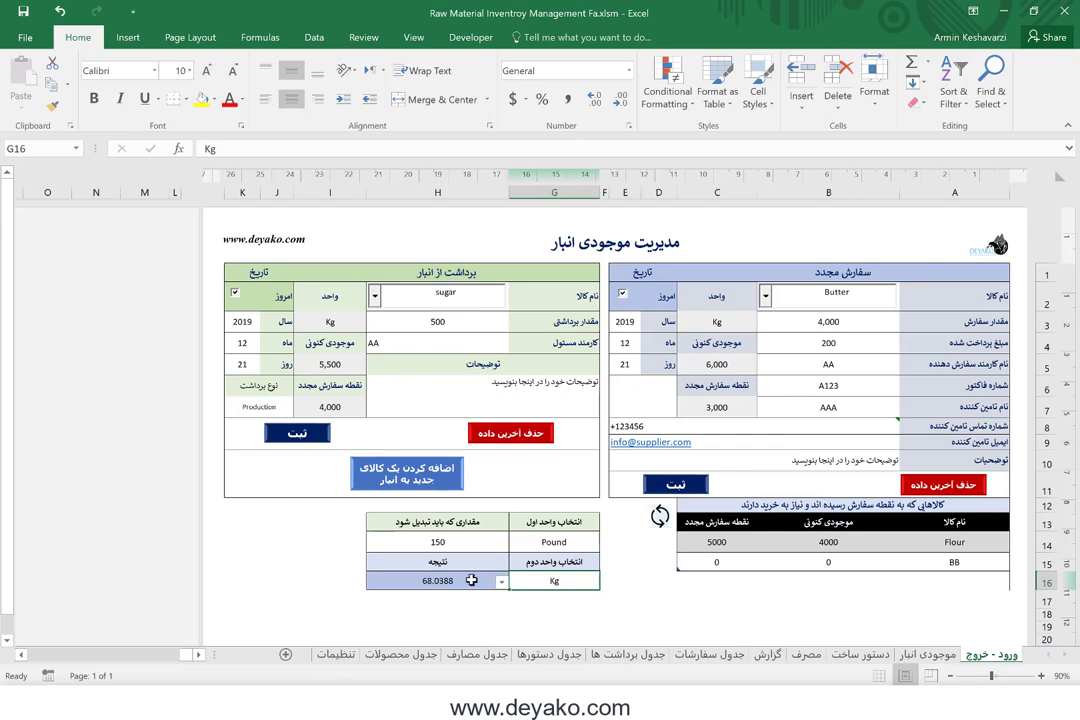
On the تنظیمات sheet, begin a new conversion-table row with amount 1
left_click(343, 655)
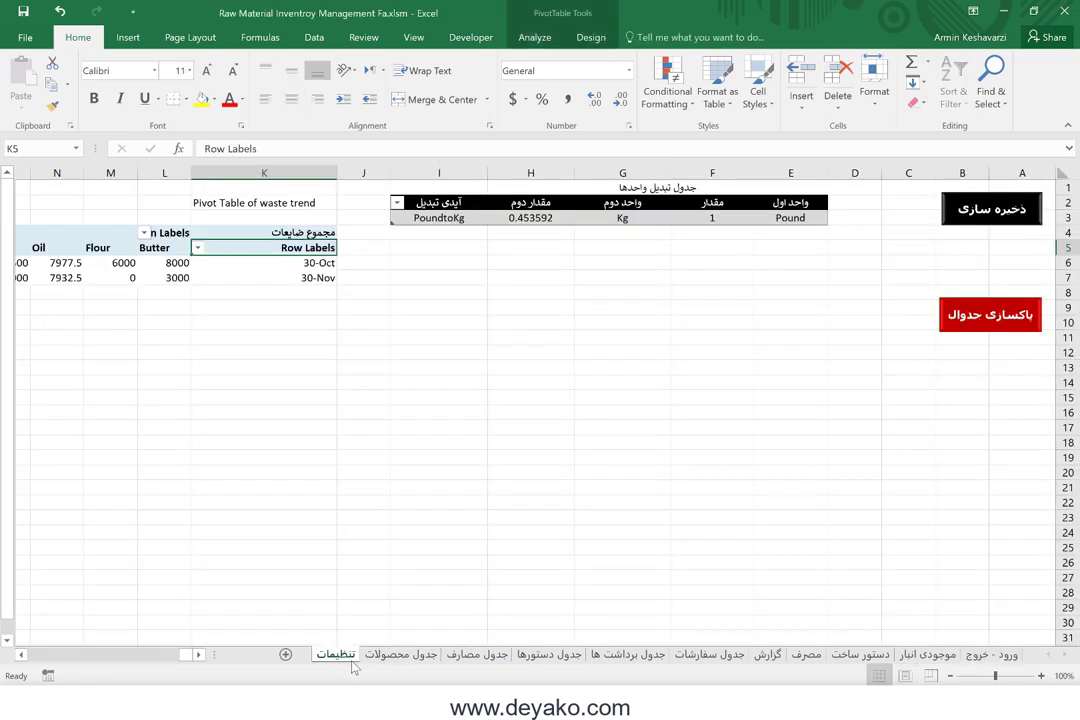
left_click(811, 232)
type("A")
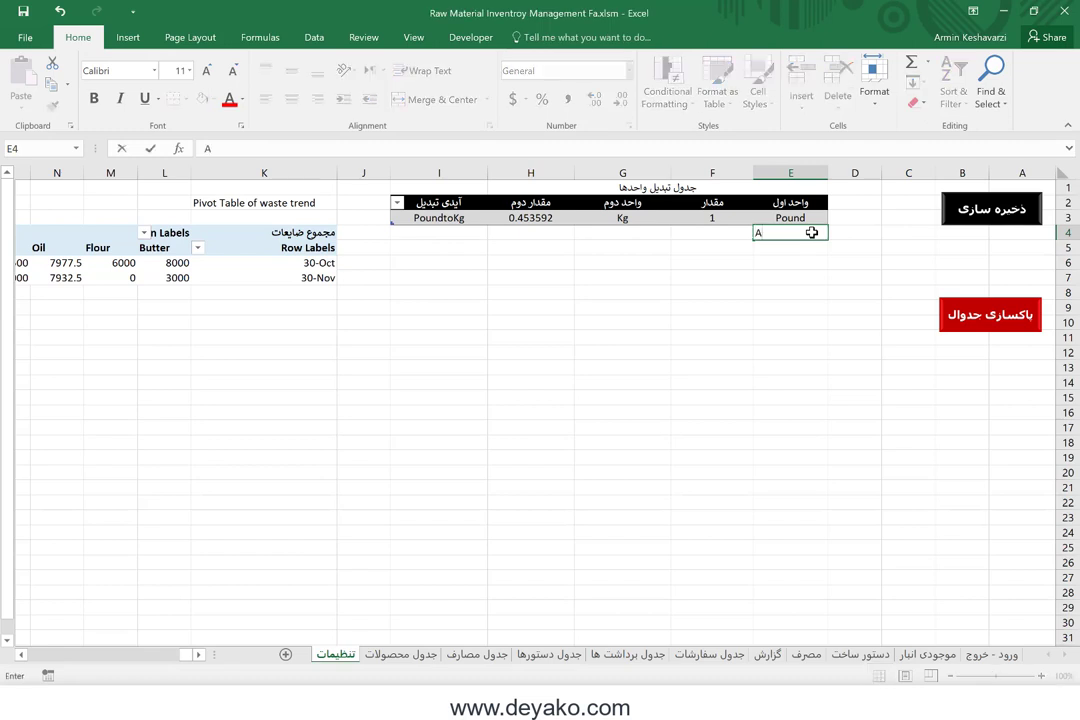
type("2")
key("Return")
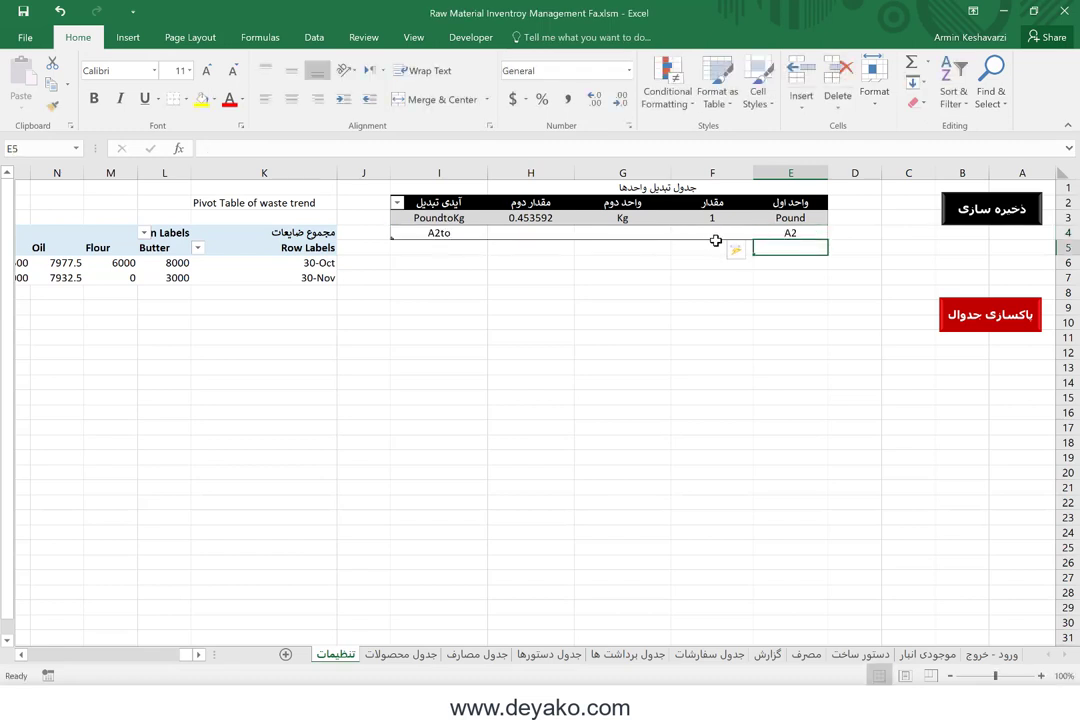
left_click(710, 233)
type("1")
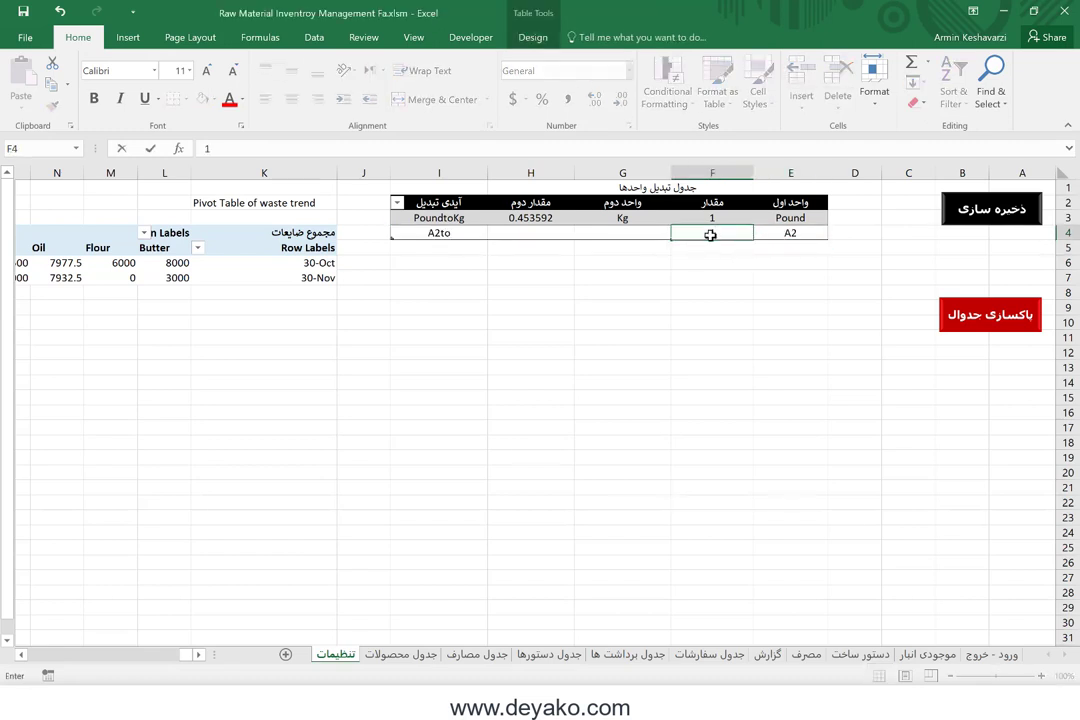
left_click(629, 233)
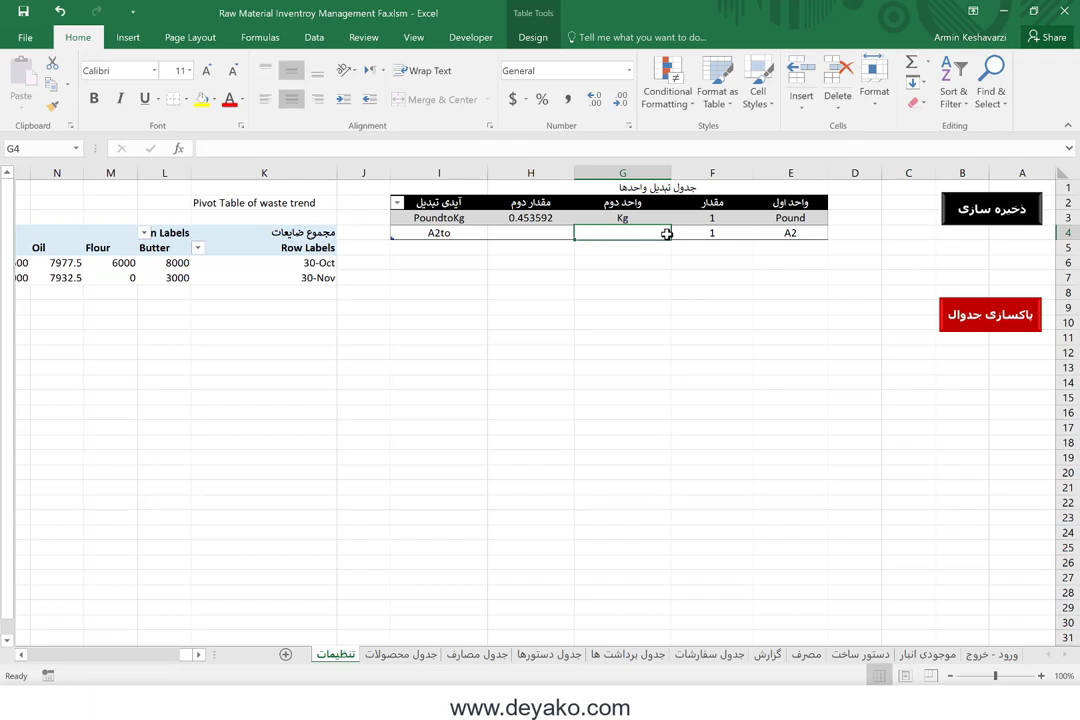
type("B2")
key("Return")
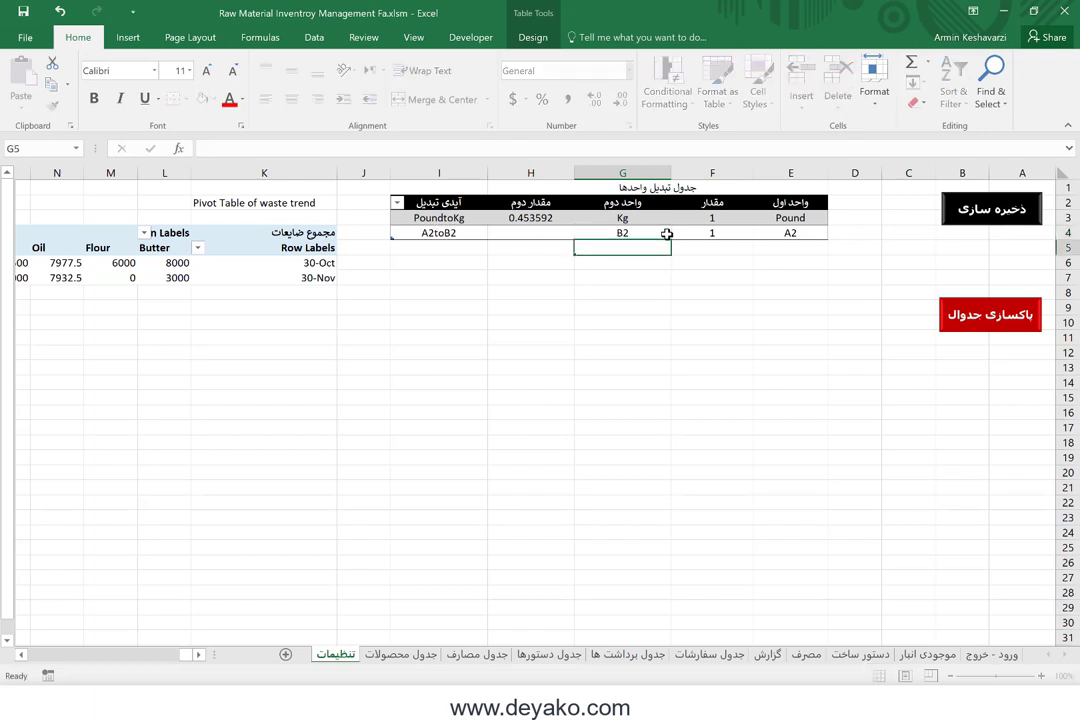
left_click(522, 232)
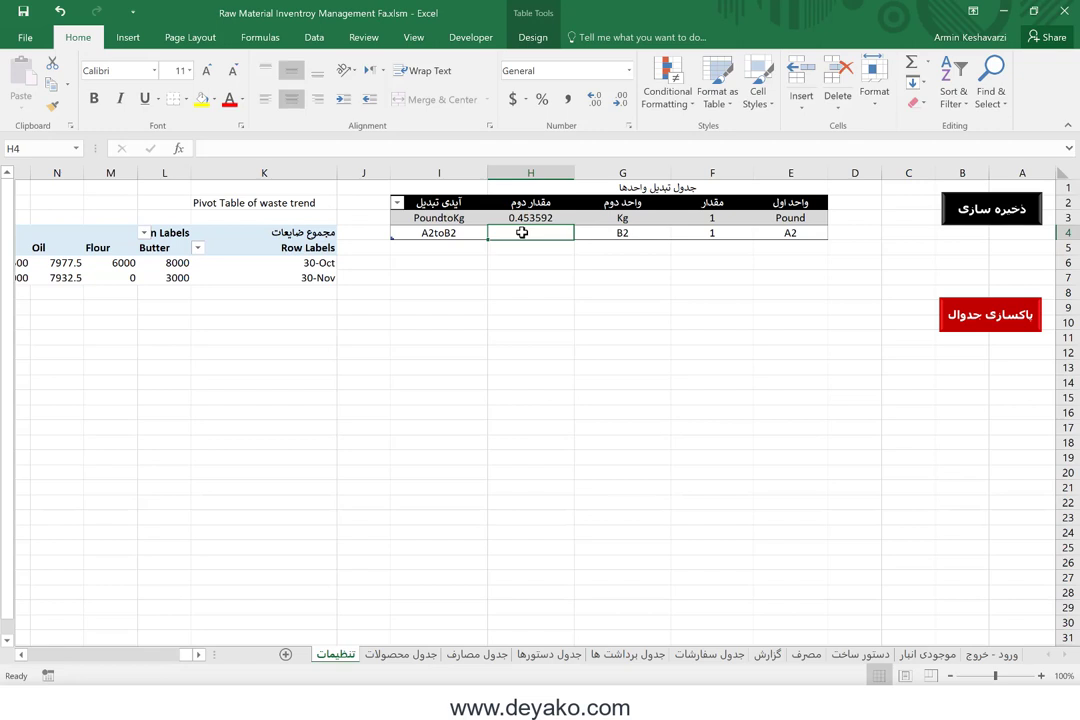
Fill the row with بسته, Kg and amount 2, producing the ID بستهtoKg
left_click(770, 232)
type("بسته")
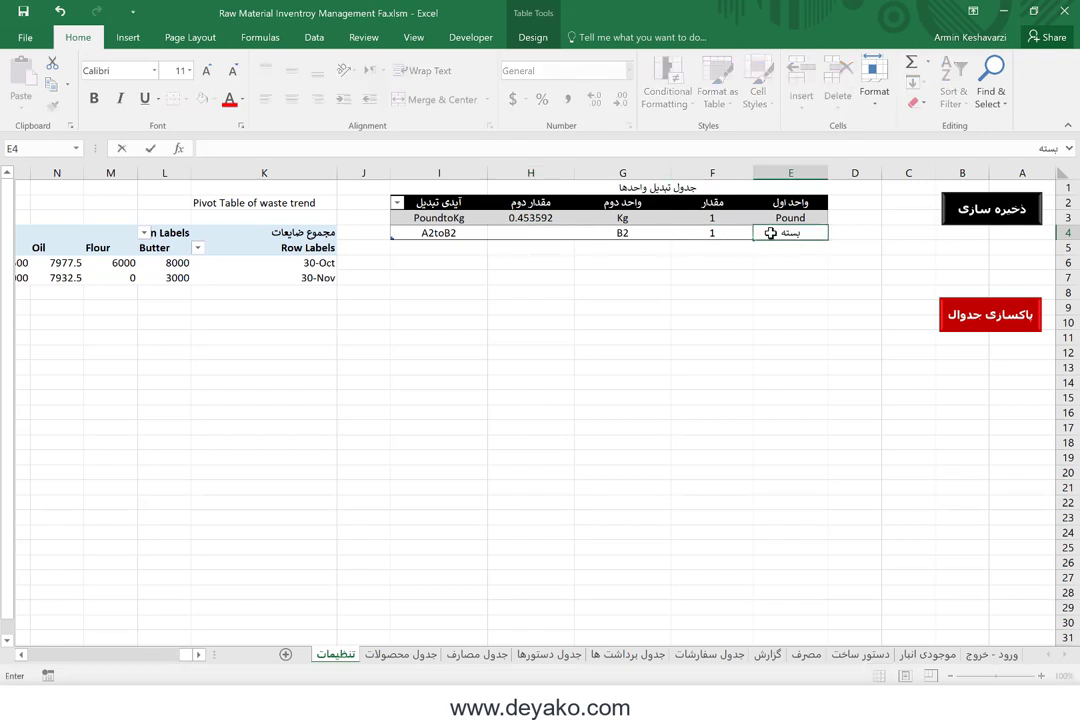
left_click(622, 233)
type("kg")
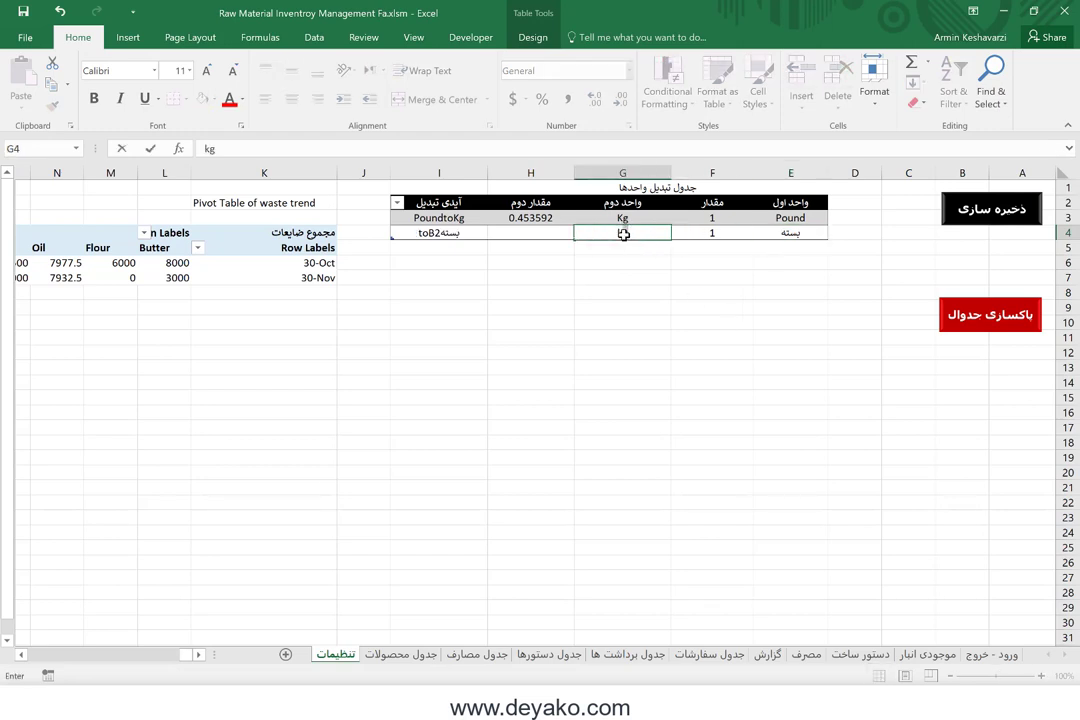
left_click(565, 232)
type("2")
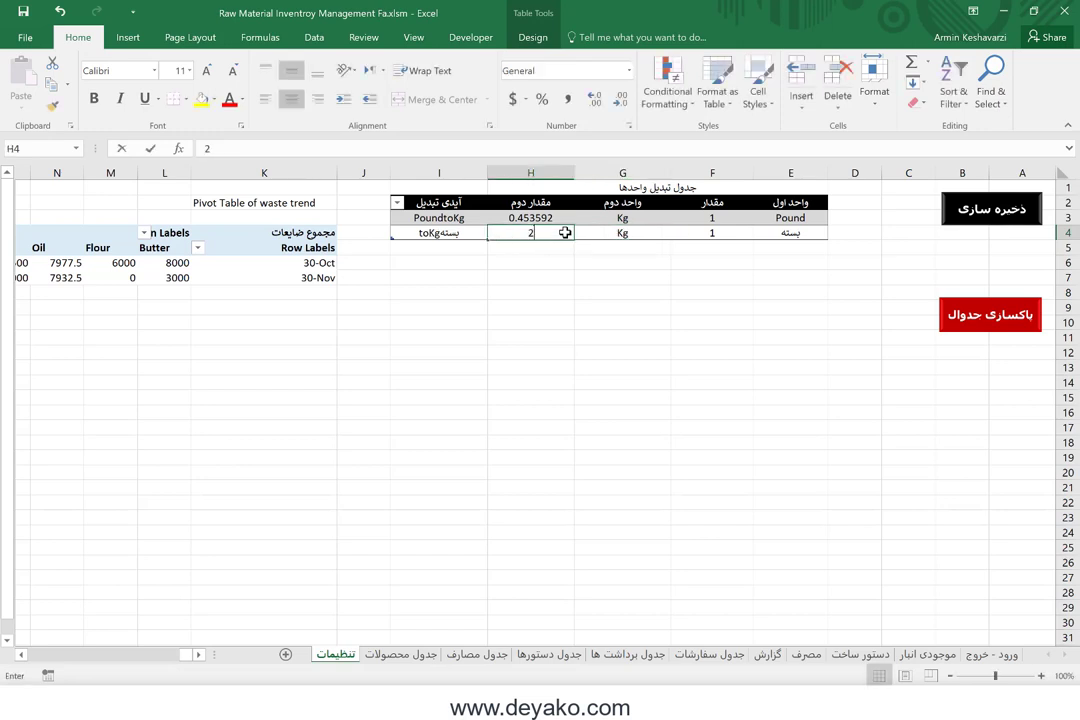
key("Return")
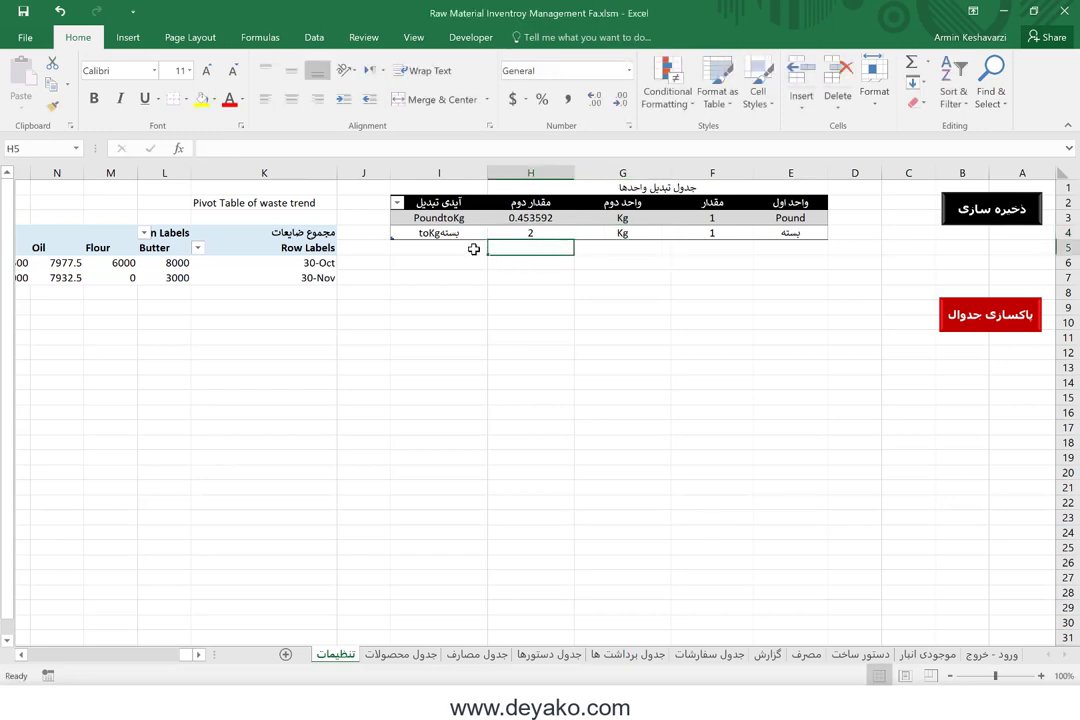
left_click(447, 232)
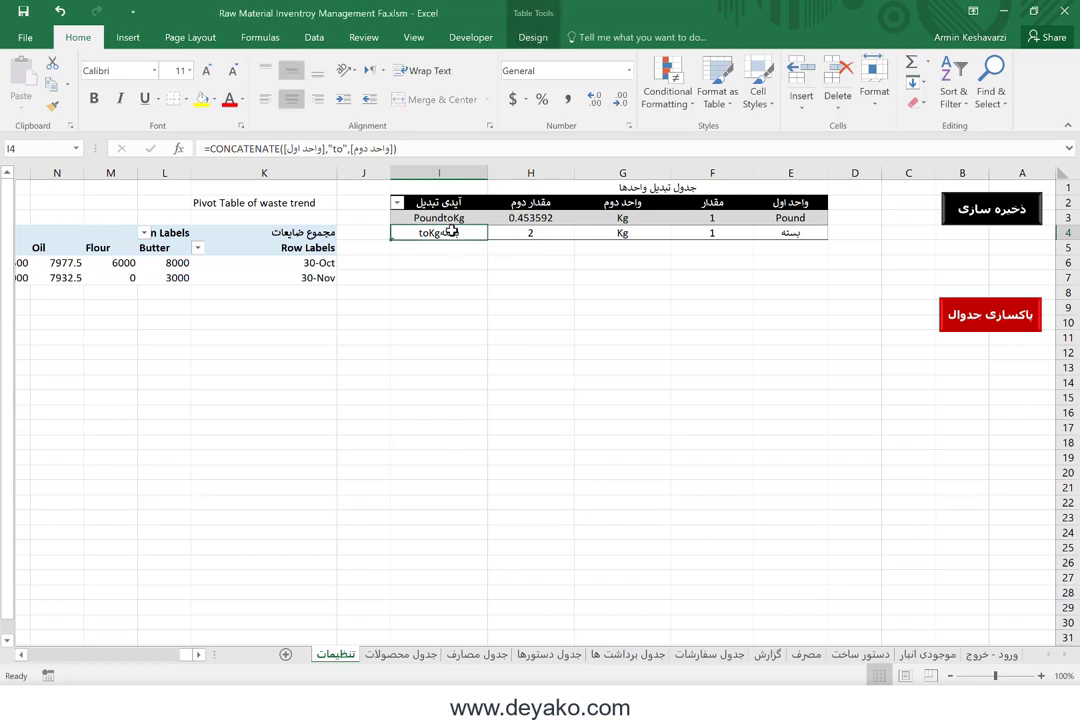
On the ورود - خروج form, convert 10 بسته to Kg, giving 20
left_click(980, 656)
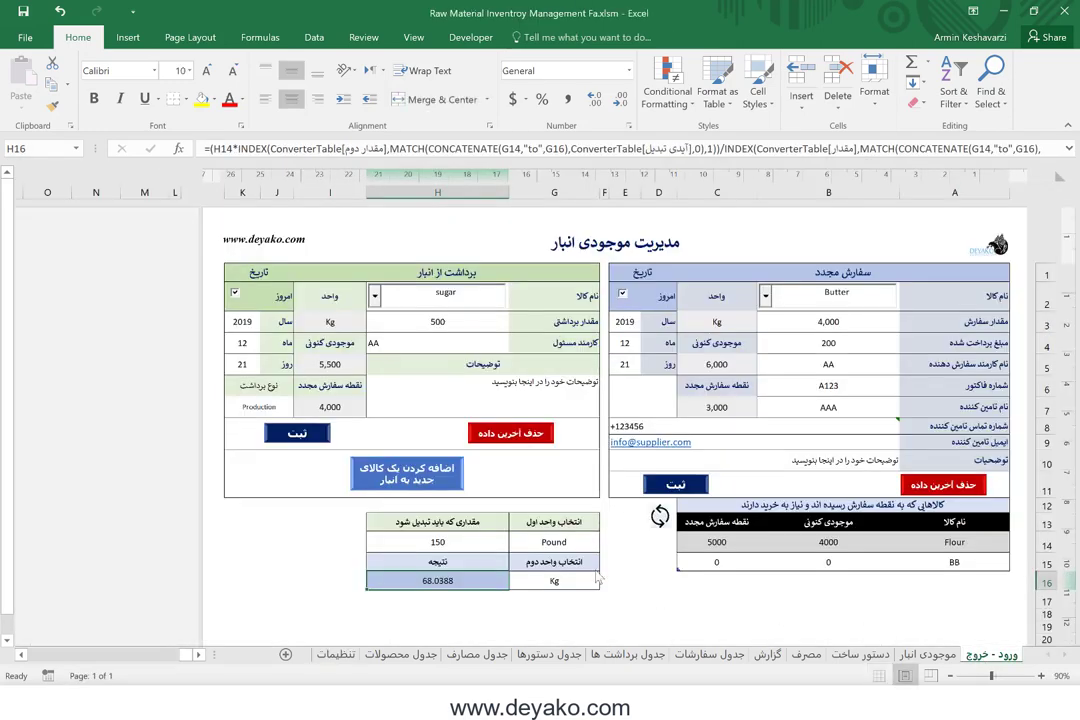
left_click(554, 540)
left_click(501, 543)
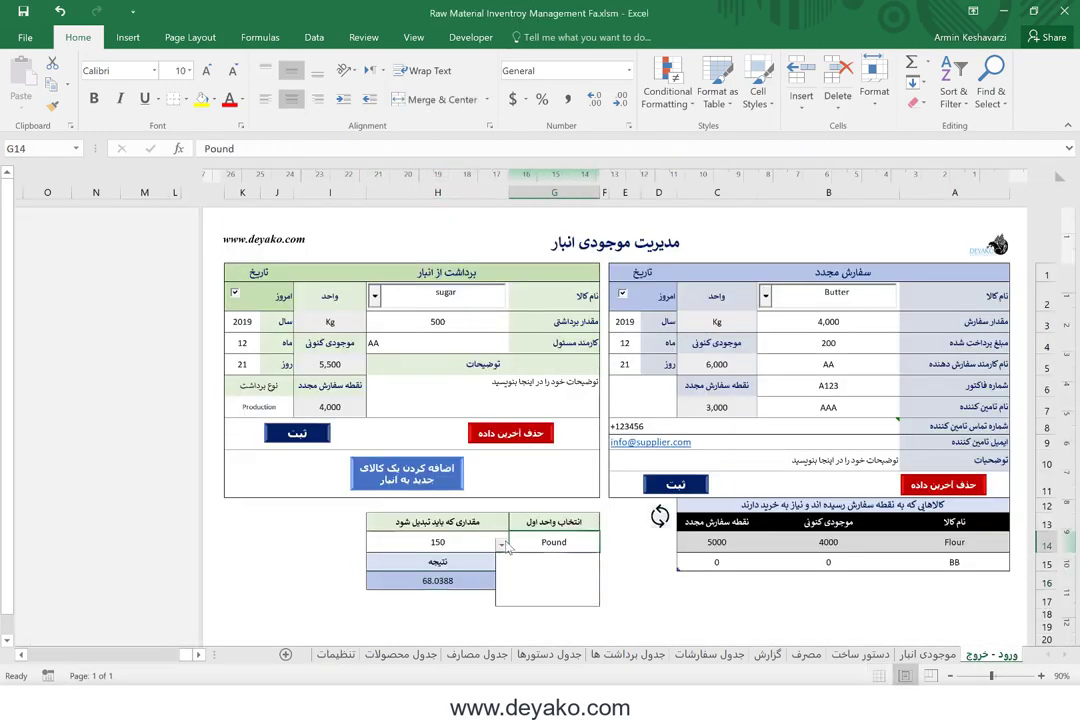
left_click(547, 569)
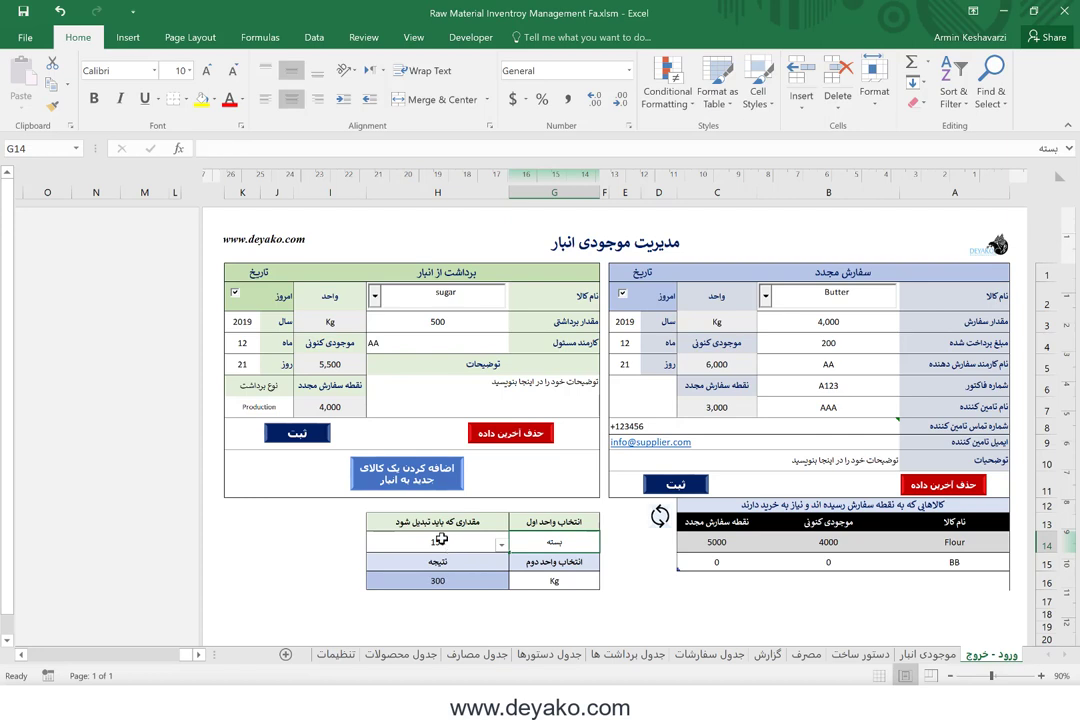
left_click(441, 540)
type("1-")
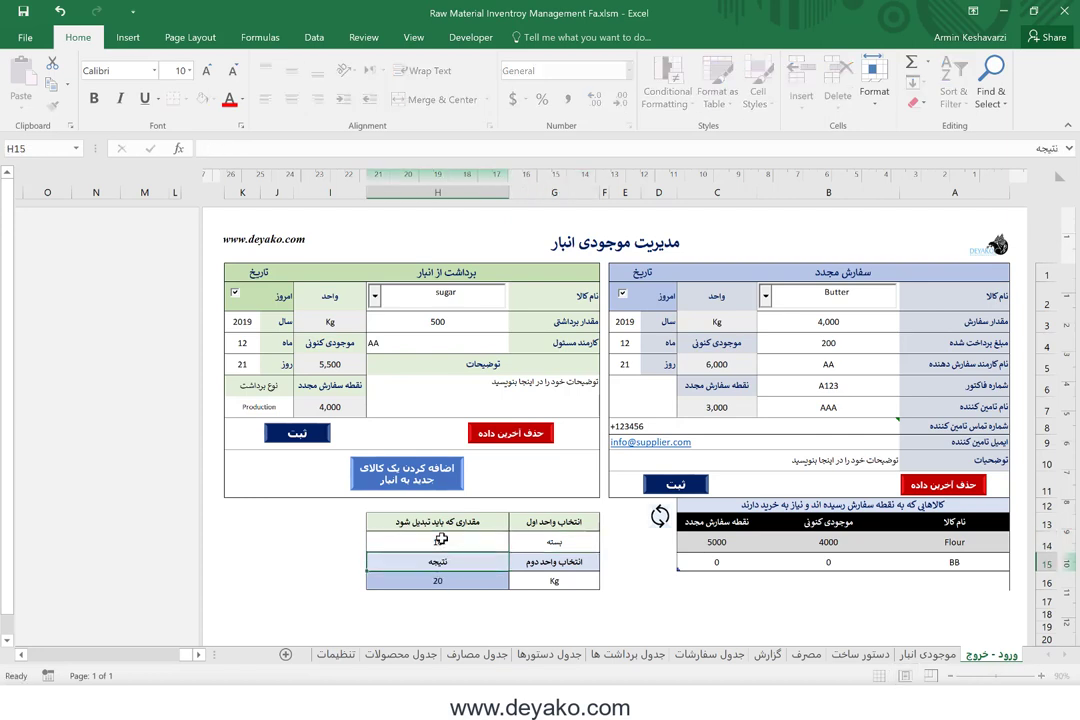
key("Return")
left_click(475, 582)
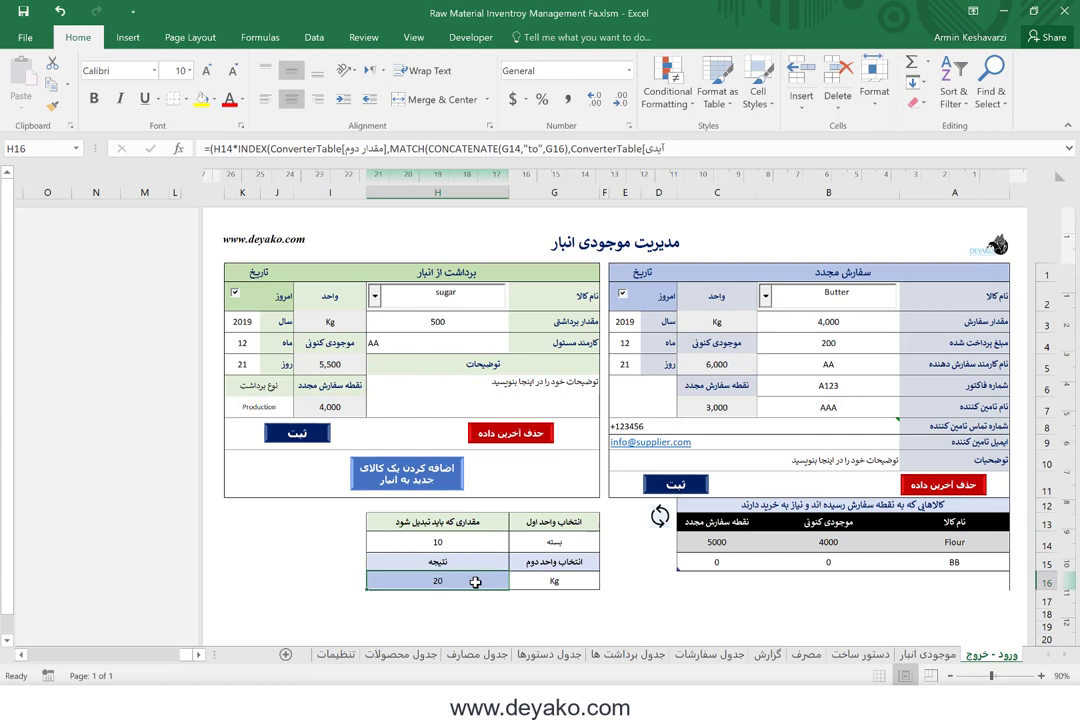
Replace the 4000 order quantity in B3 with 20, then view the موجودی انبار sheet
left_click(828, 322)
key("Delete")
type("20")
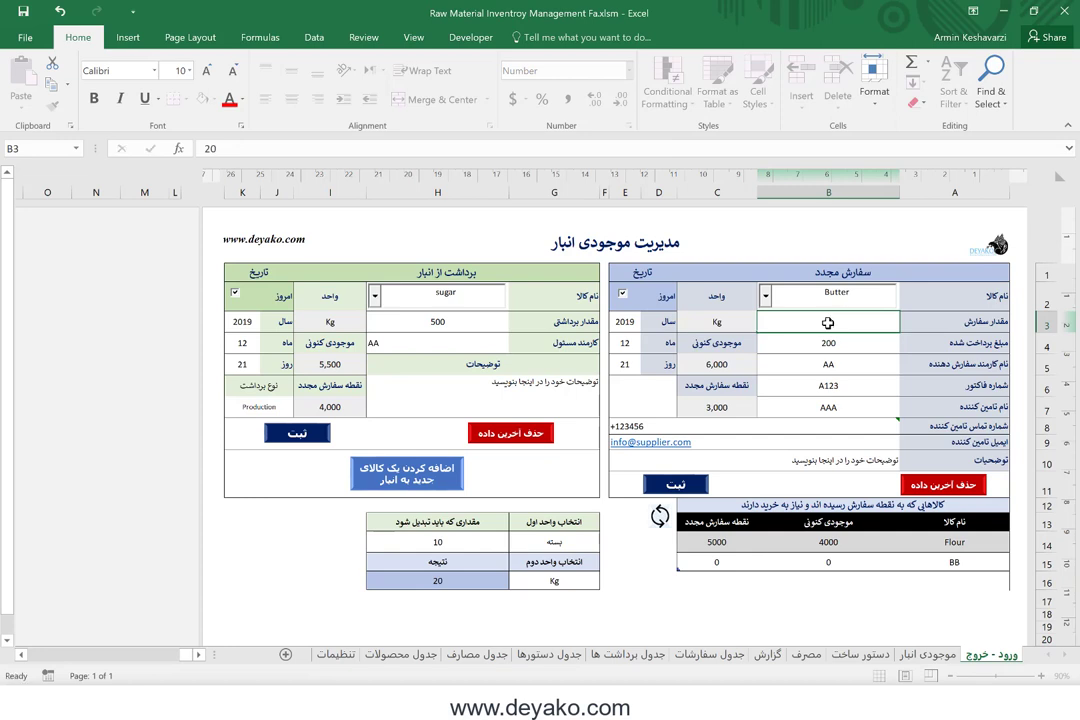
key("Return")
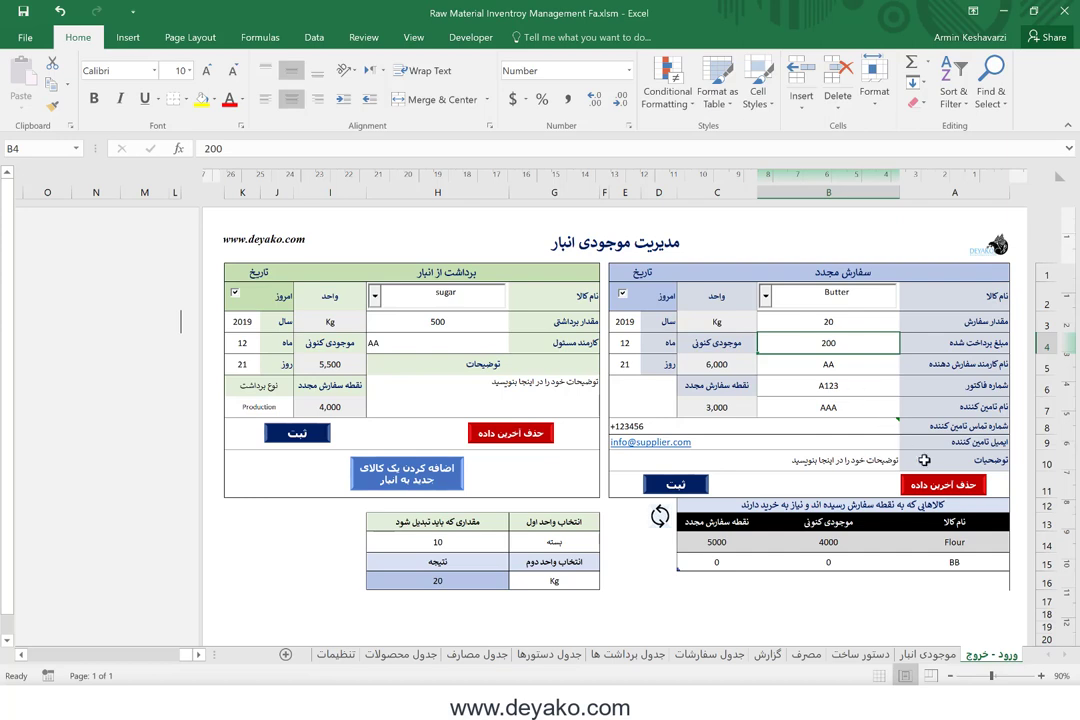
left_click(920, 660)
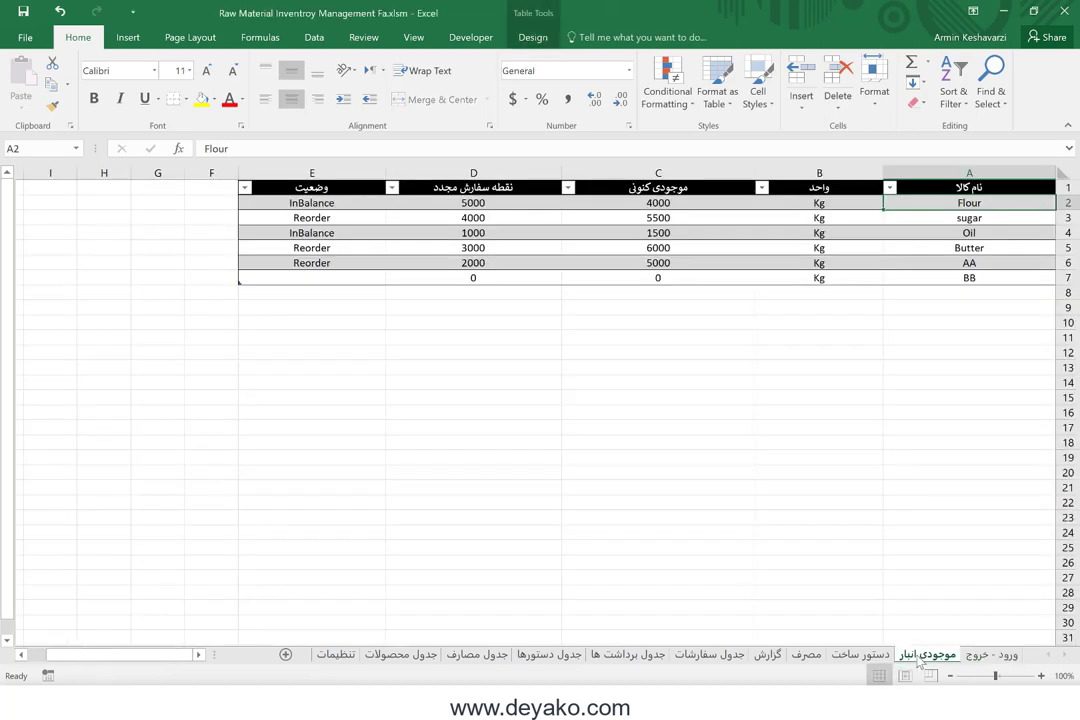
On the دستور ساخت sheet, pick Special Bread as the product and AA as the raw material
left_click(860, 656)
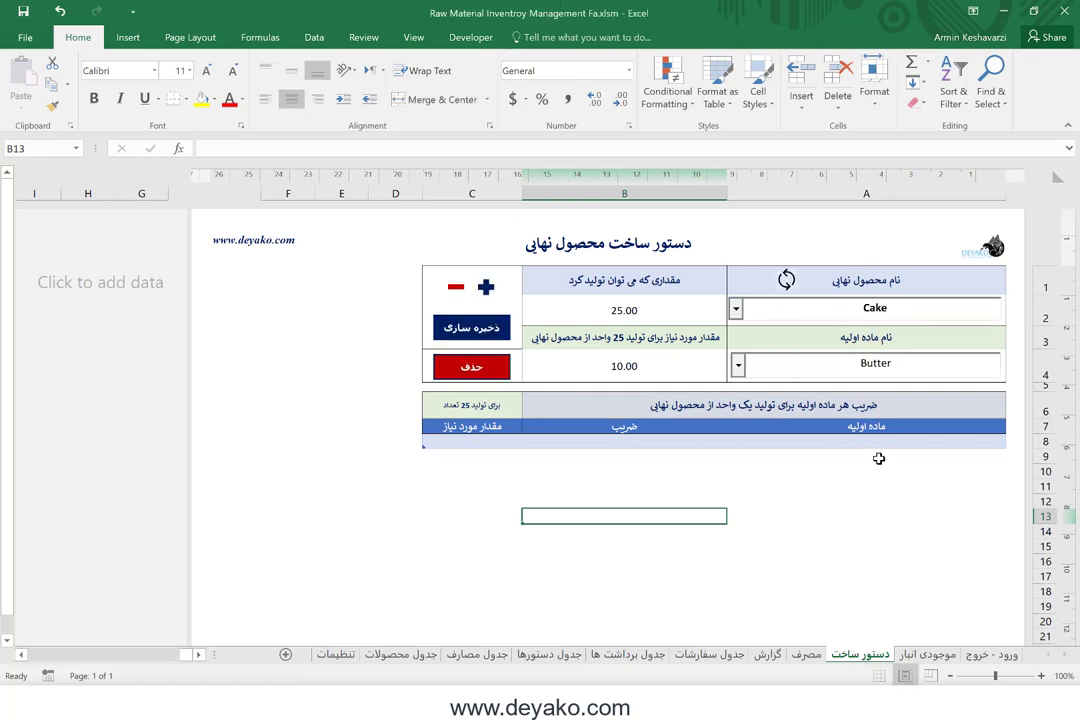
left_click(737, 311)
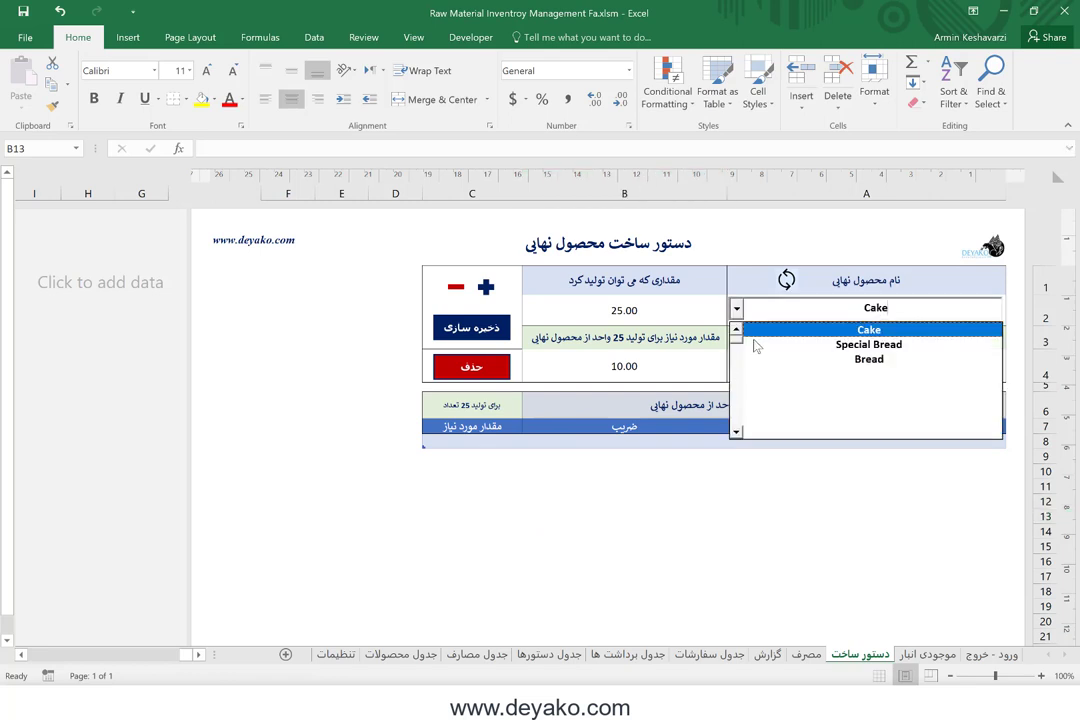
left_click(762, 344)
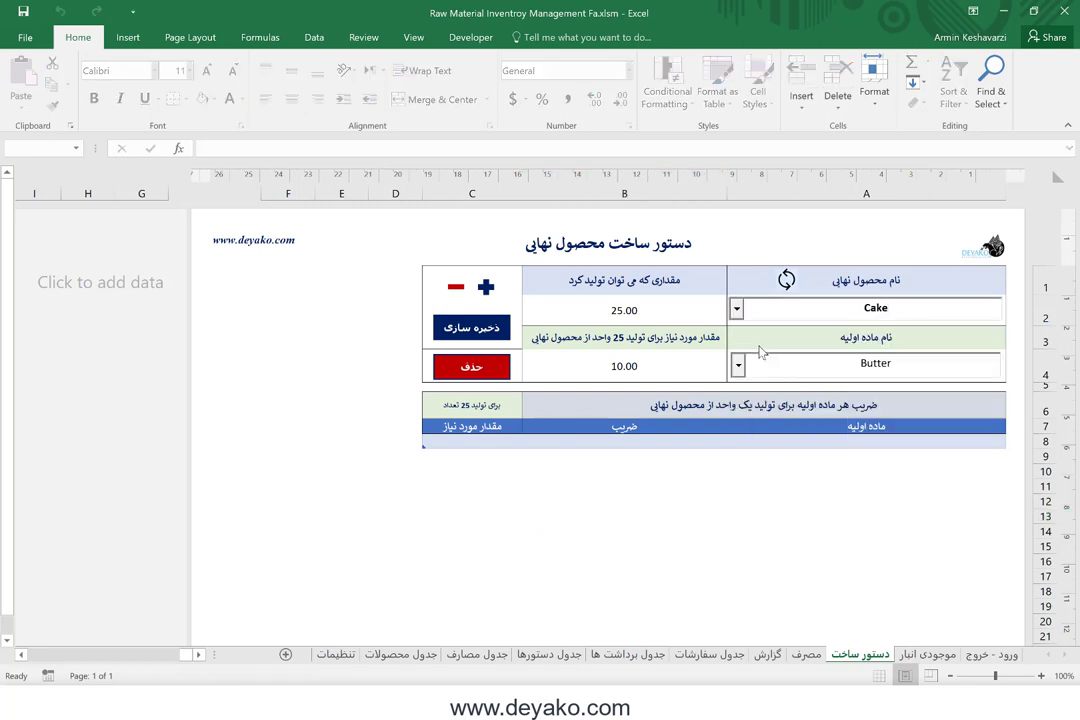
left_click(739, 367)
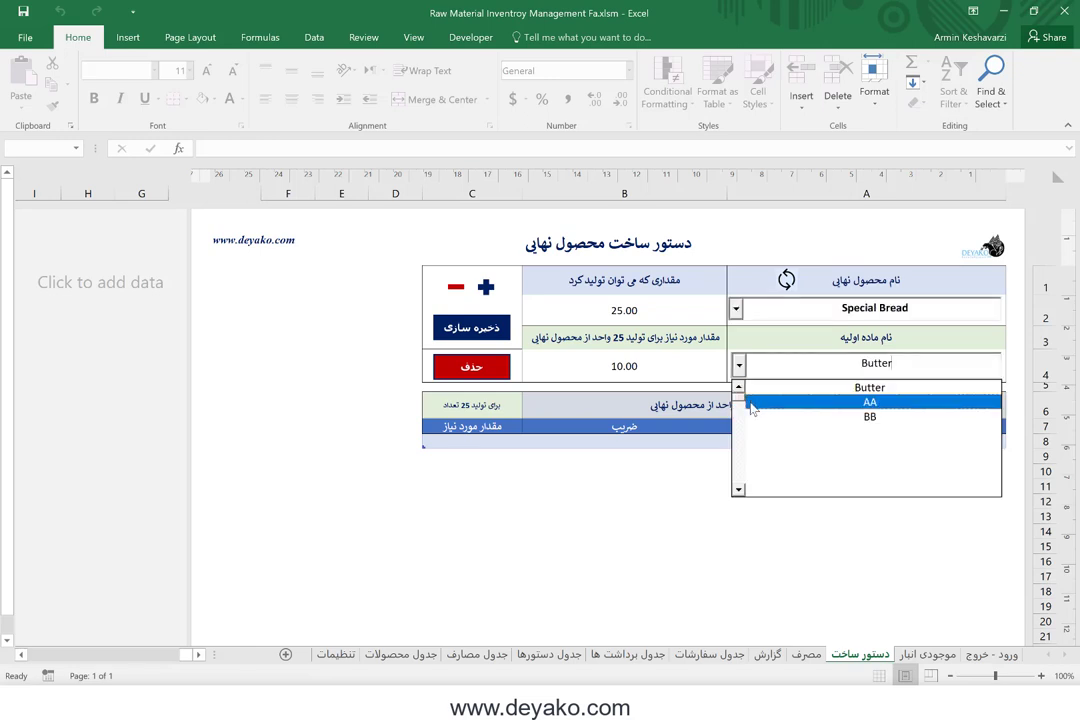
left_click(753, 404)
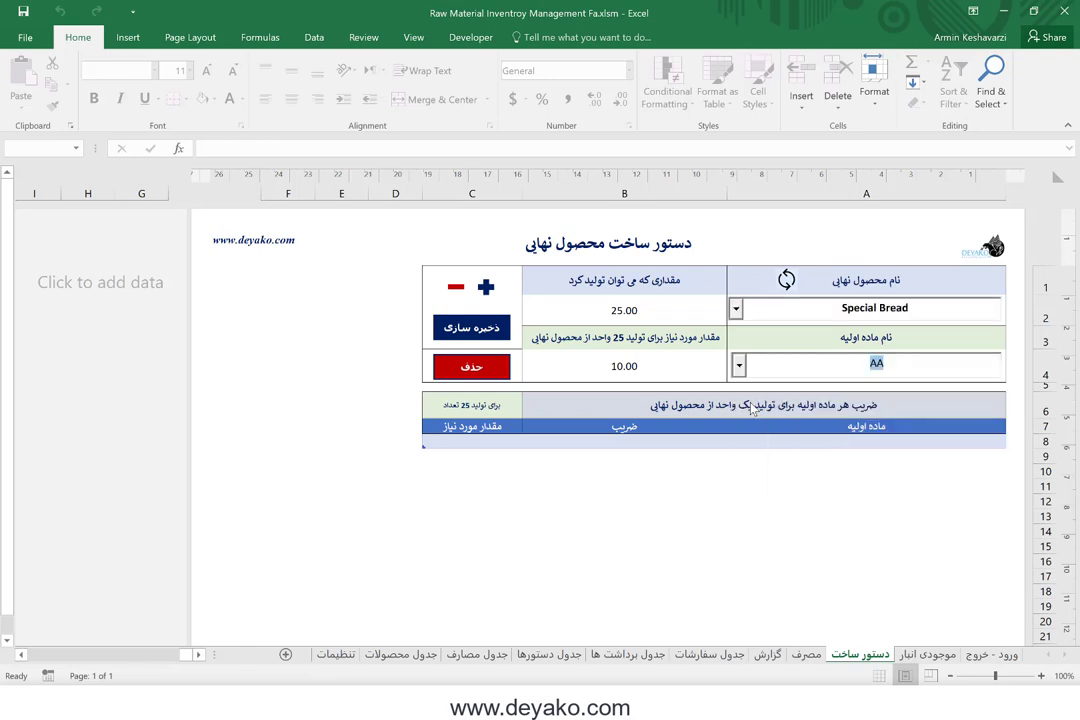
Enter 10 as the producible quantity in B2 and 30 as the required AA amount in B4
left_click(667, 308)
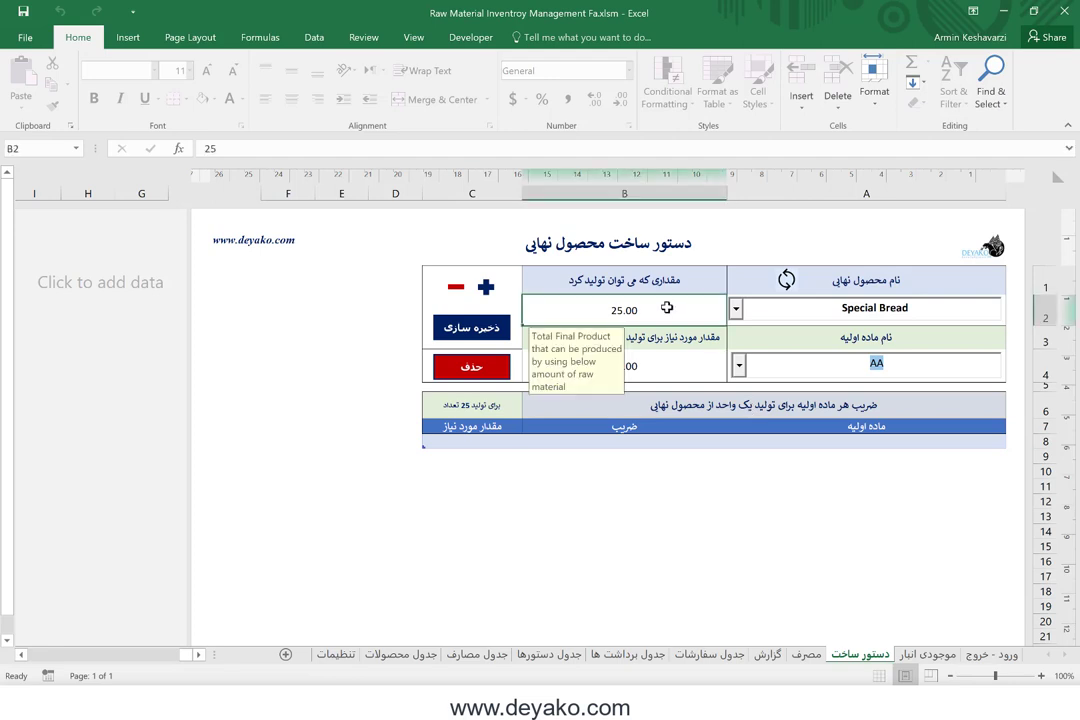
type("10")
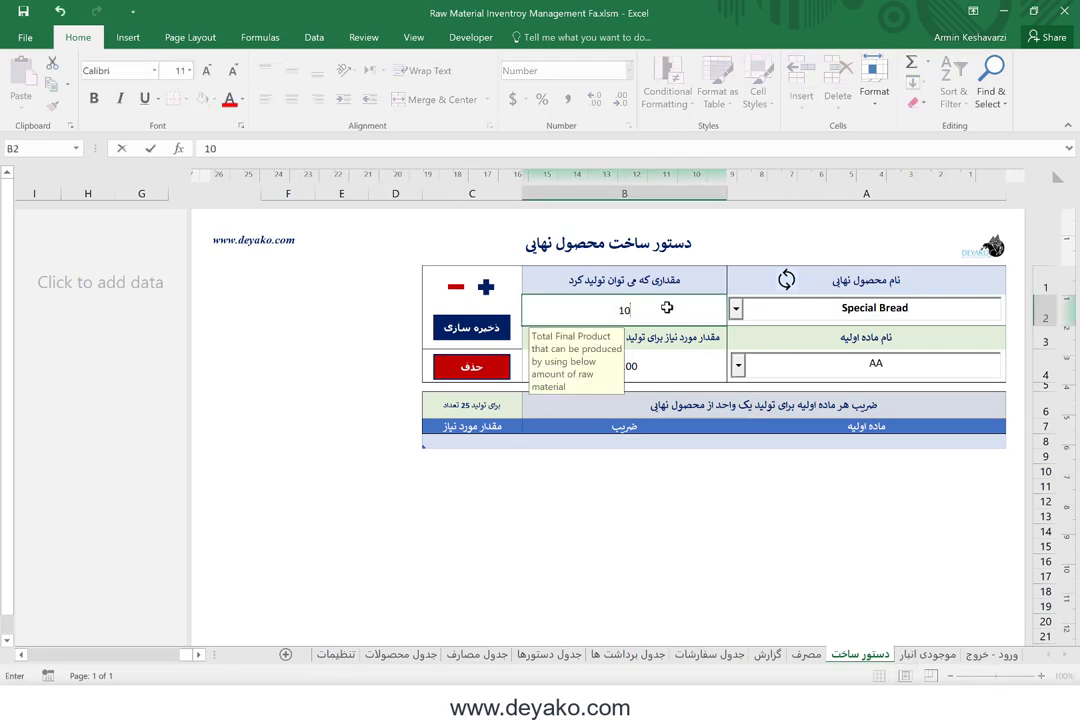
key("Return")
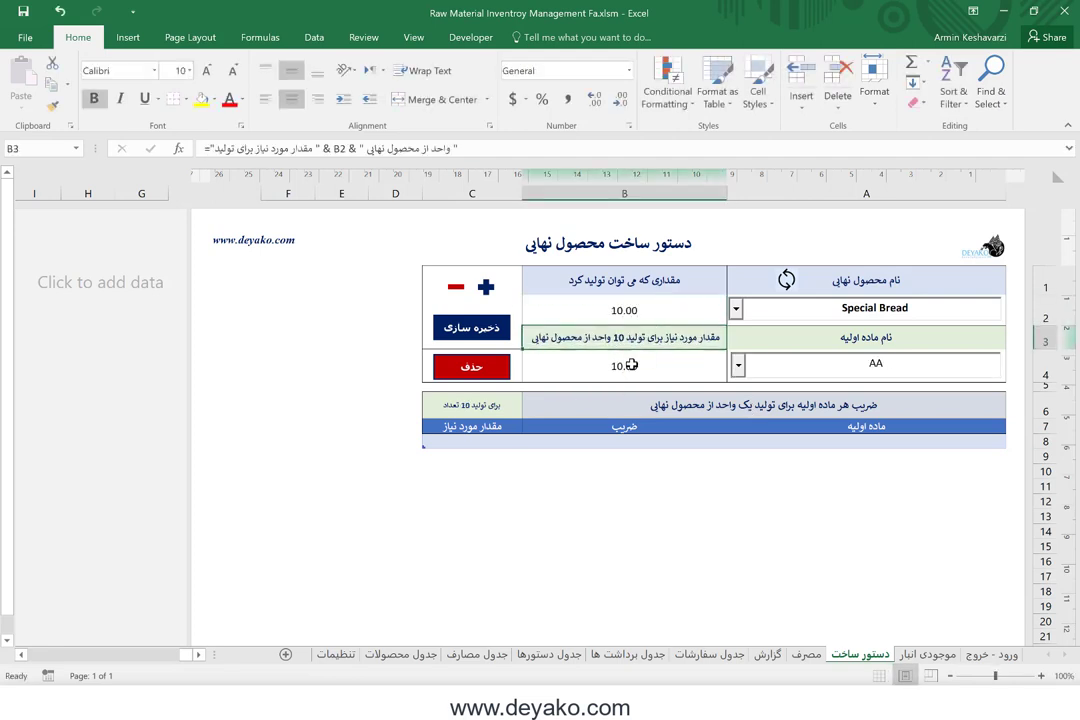
left_click(624, 366)
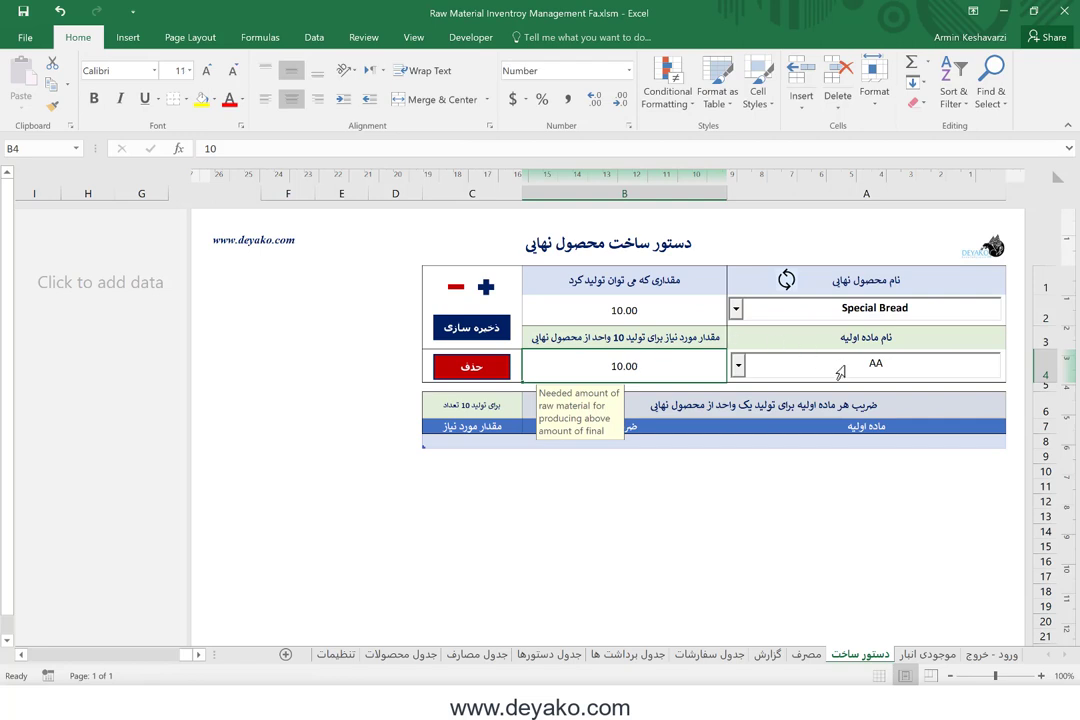
type("3")
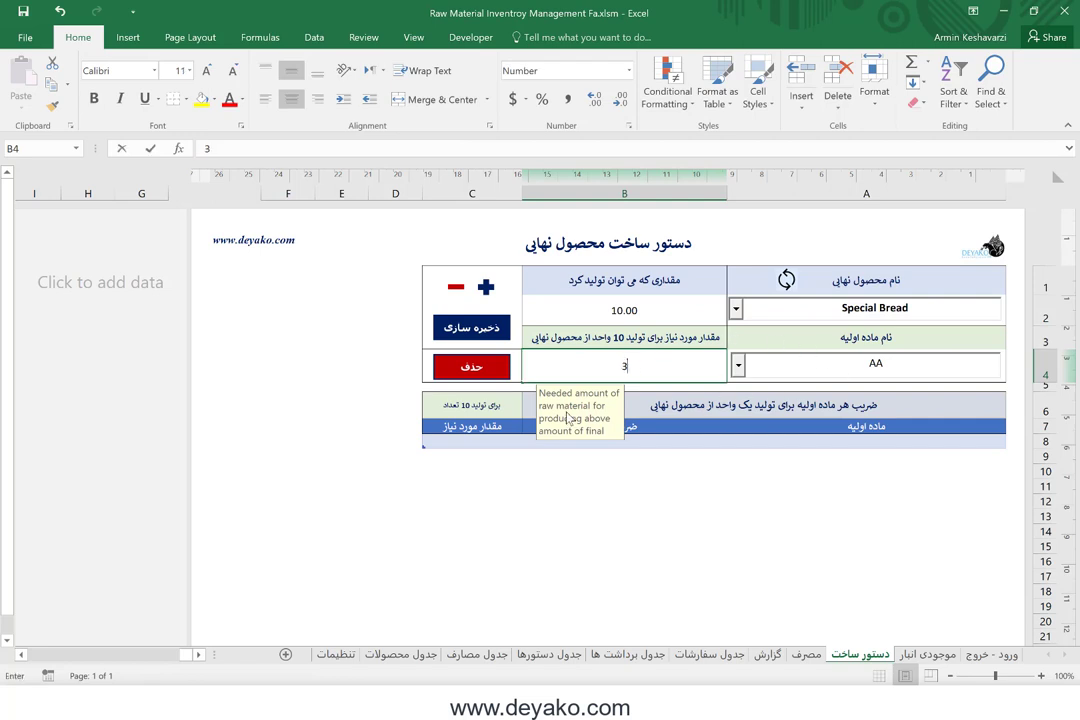
type("0")
key("Return")
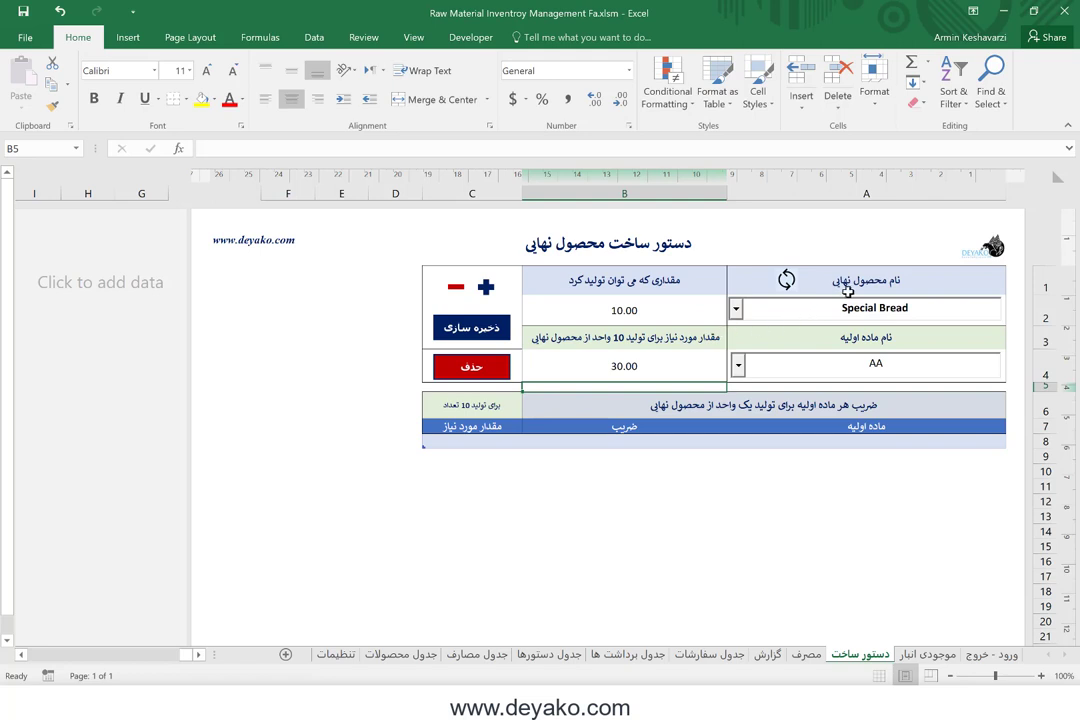
left_click(701, 308)
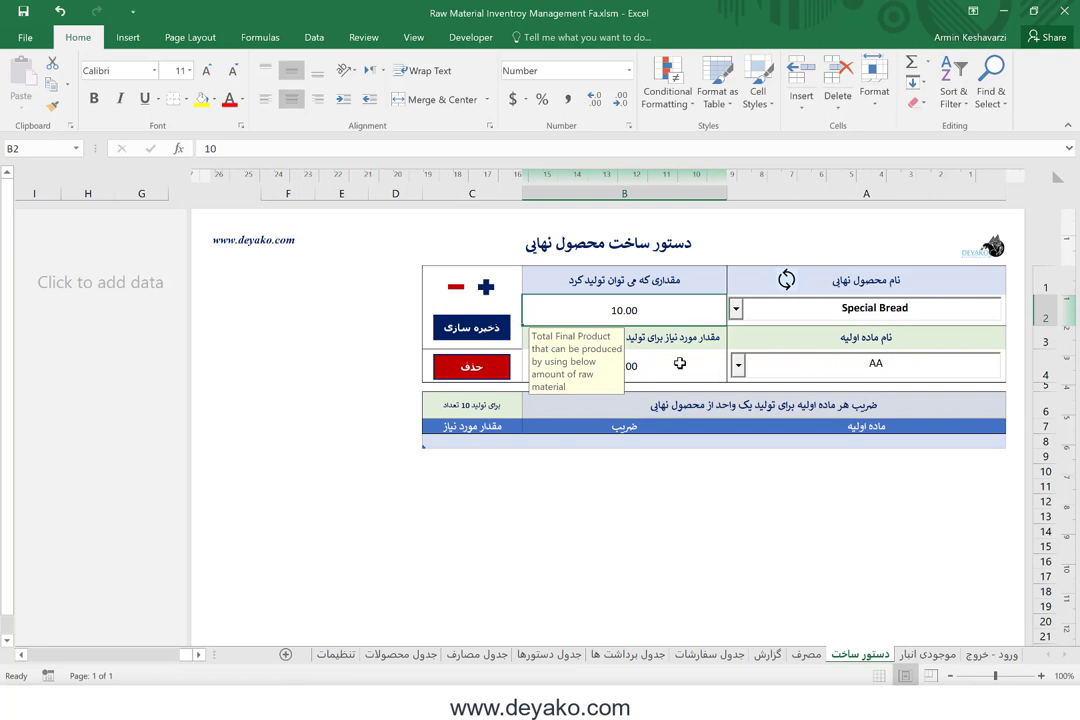
key("Down")
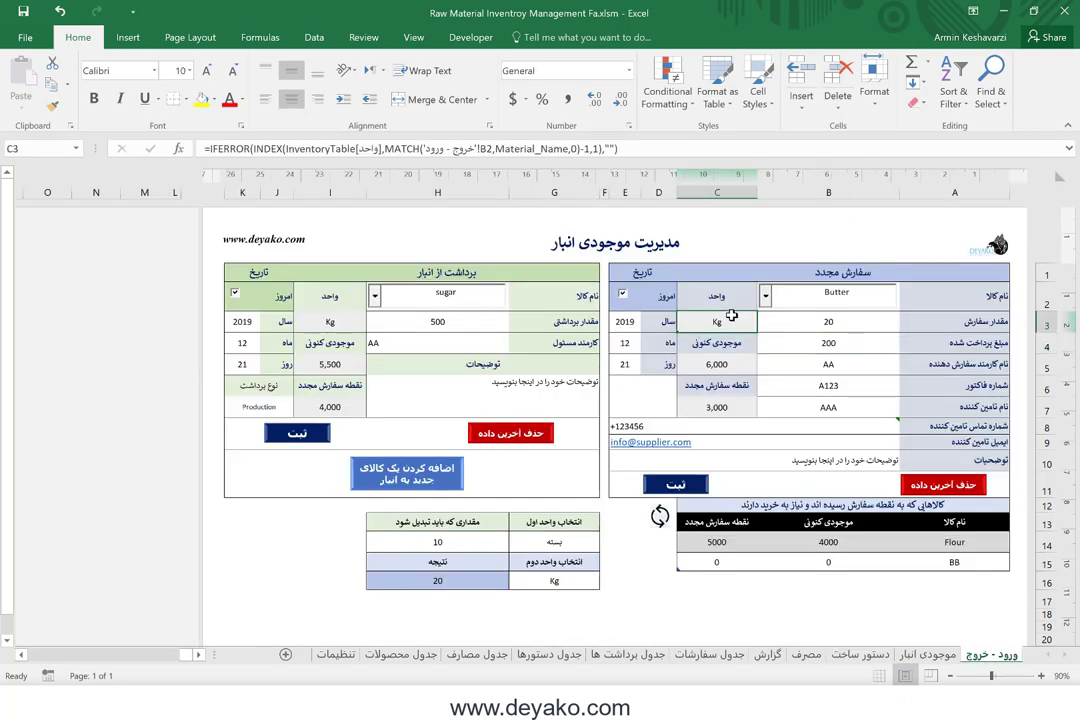
Pick AA on the reorder form, then return to cell B4 on the دستور ساخت sheet
left_click(766, 296)
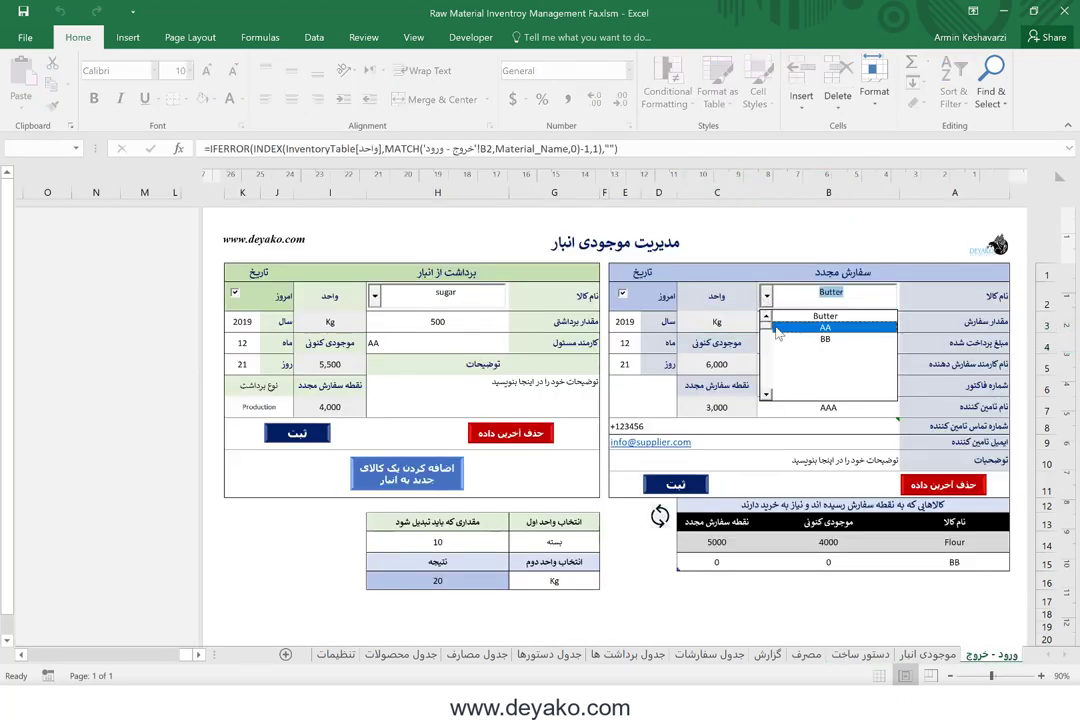
left_click(777, 329)
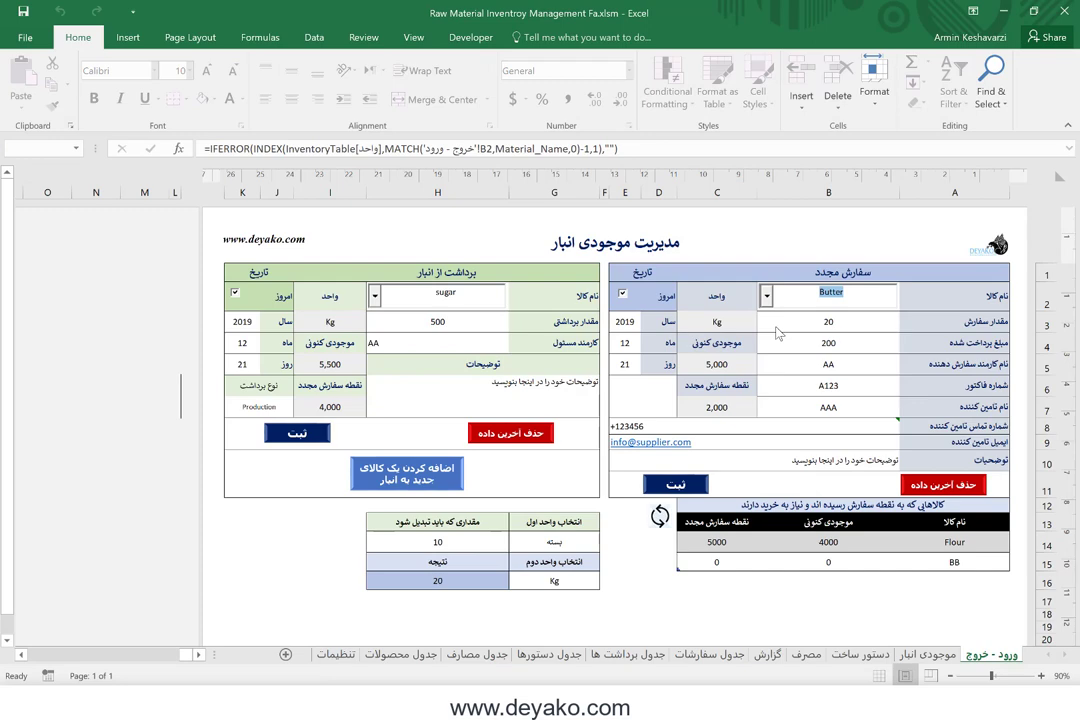
left_click(927, 655)
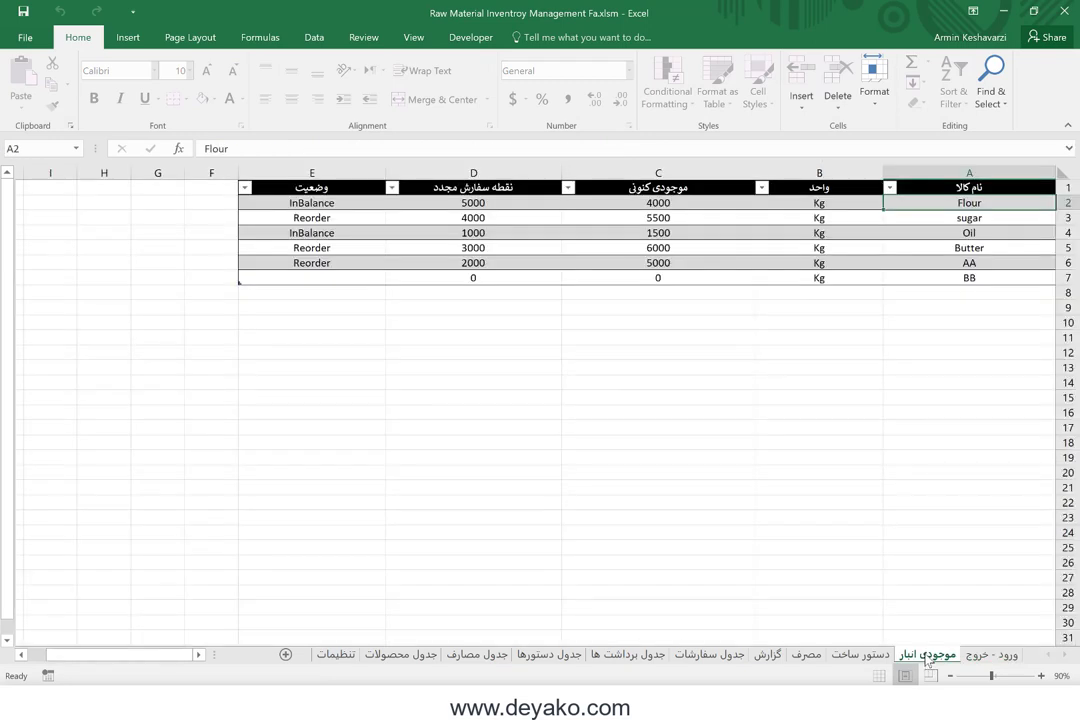
left_click(878, 655)
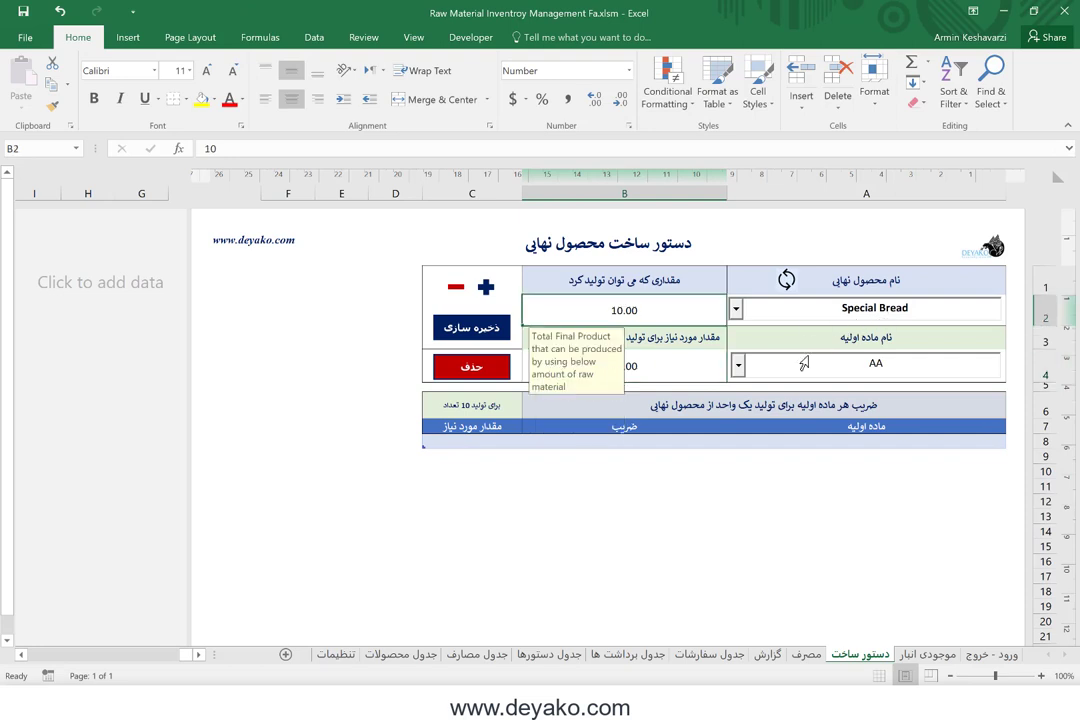
left_click(716, 366)
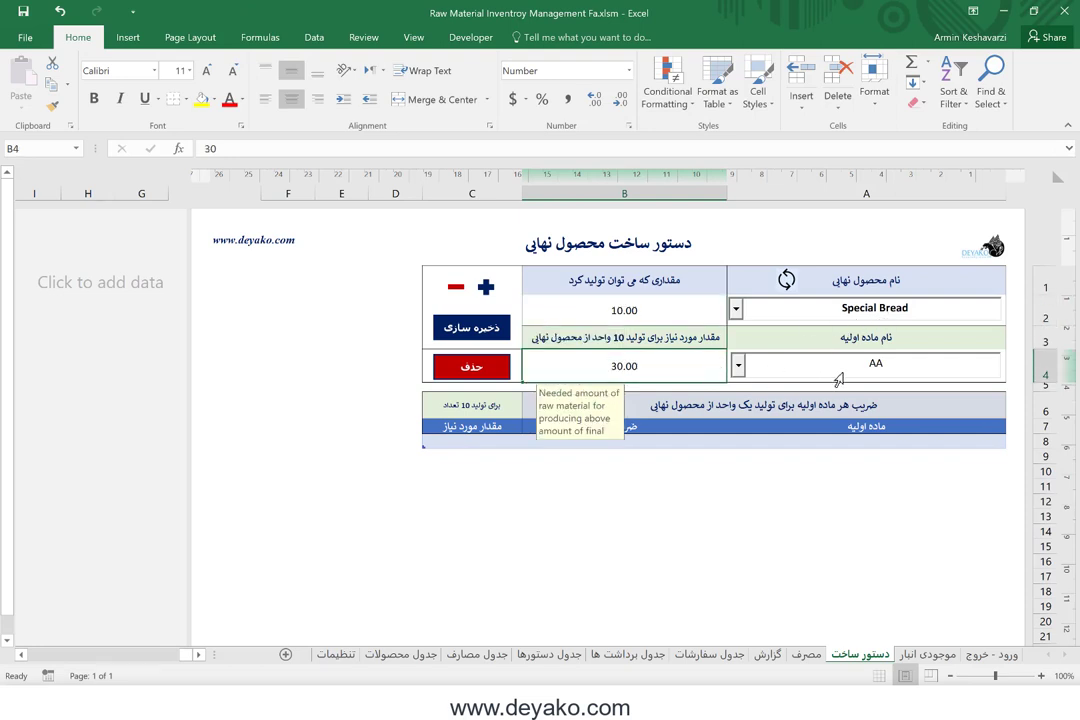
Add AA as a recipe row and review its 3.00 coefficient and required-amount formula
left_click(486, 289)
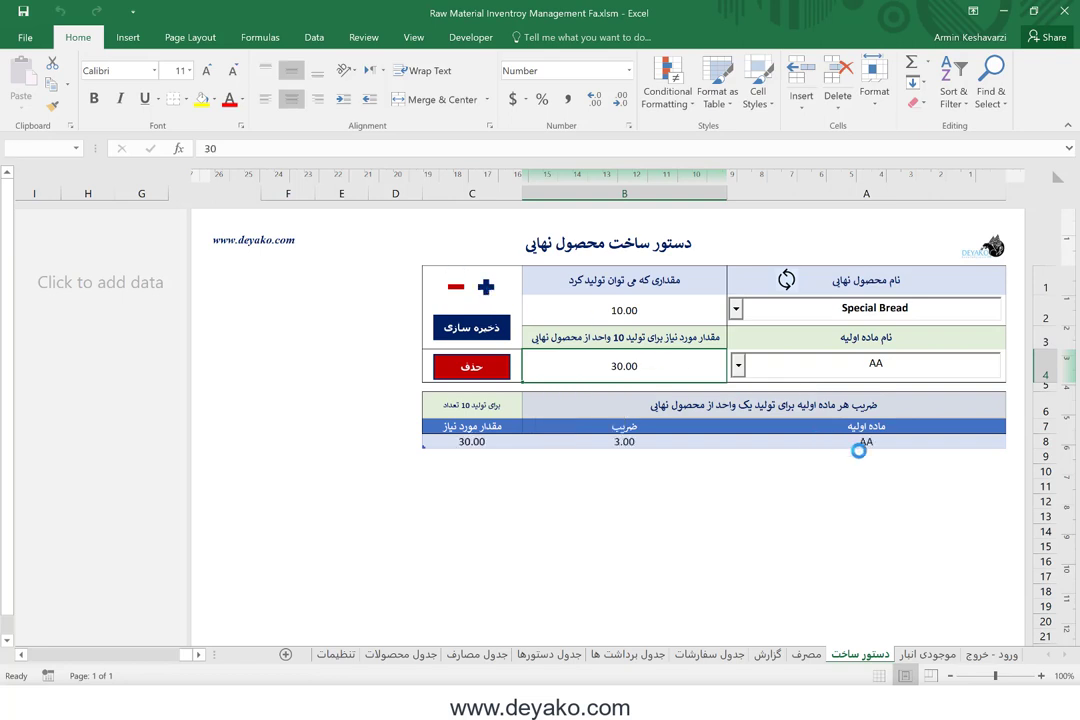
left_click(864, 443)
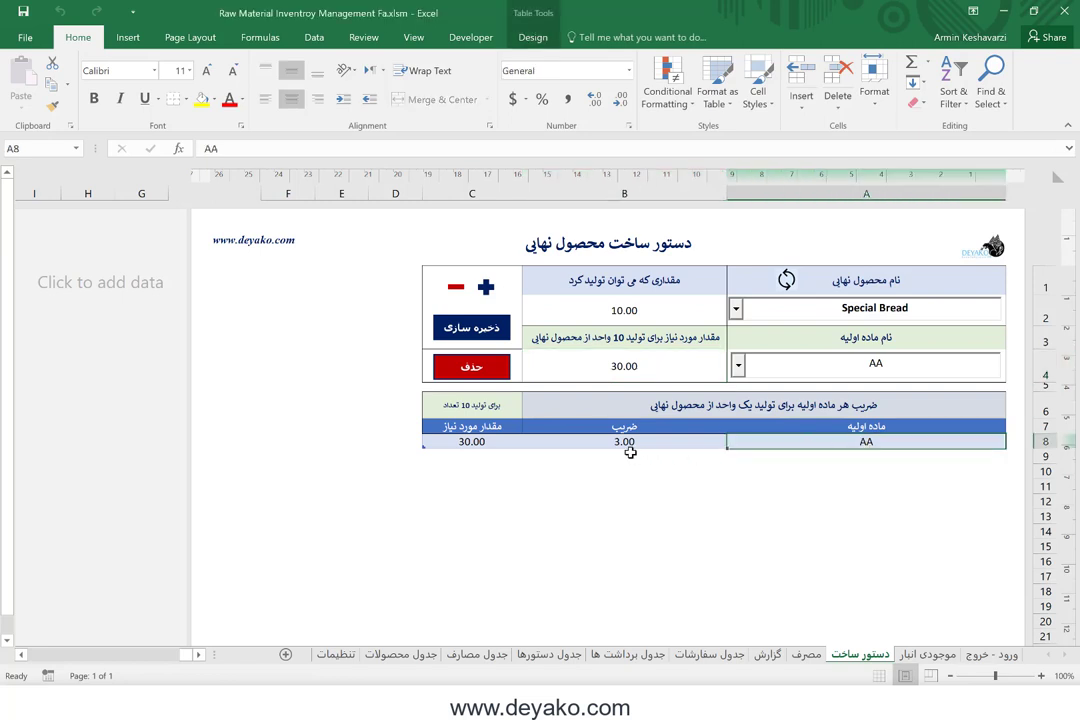
key("ctrl+a")
key("ctrl+a")
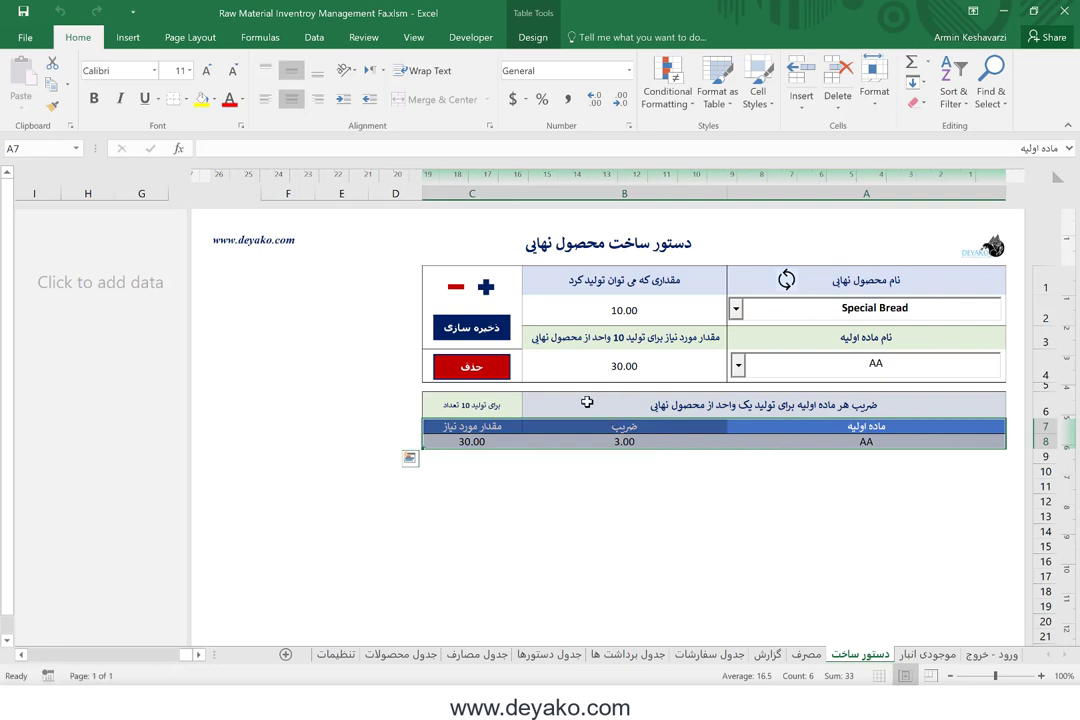
left_click(465, 441)
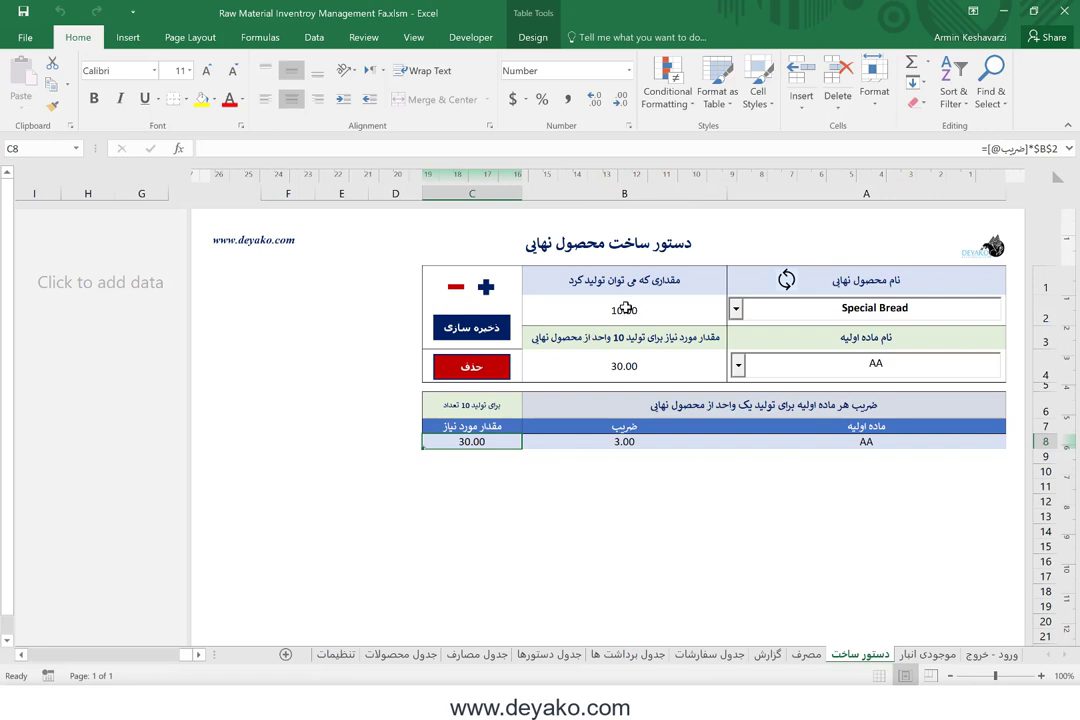
left_click(625, 308)
left_click(650, 374)
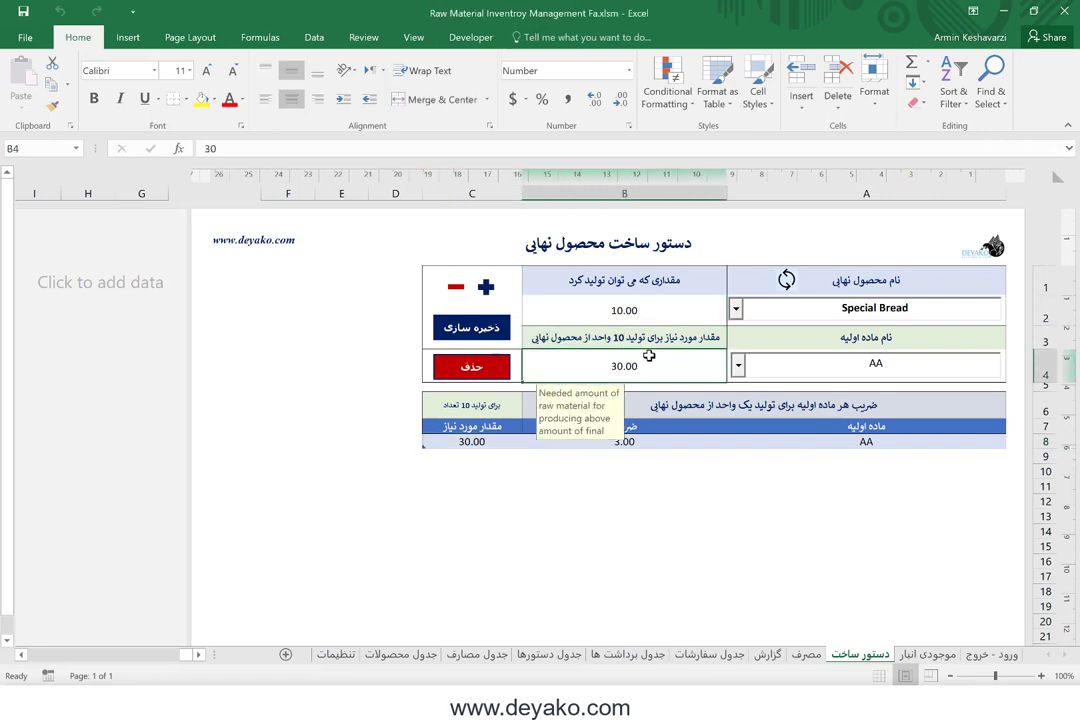
left_click(641, 441)
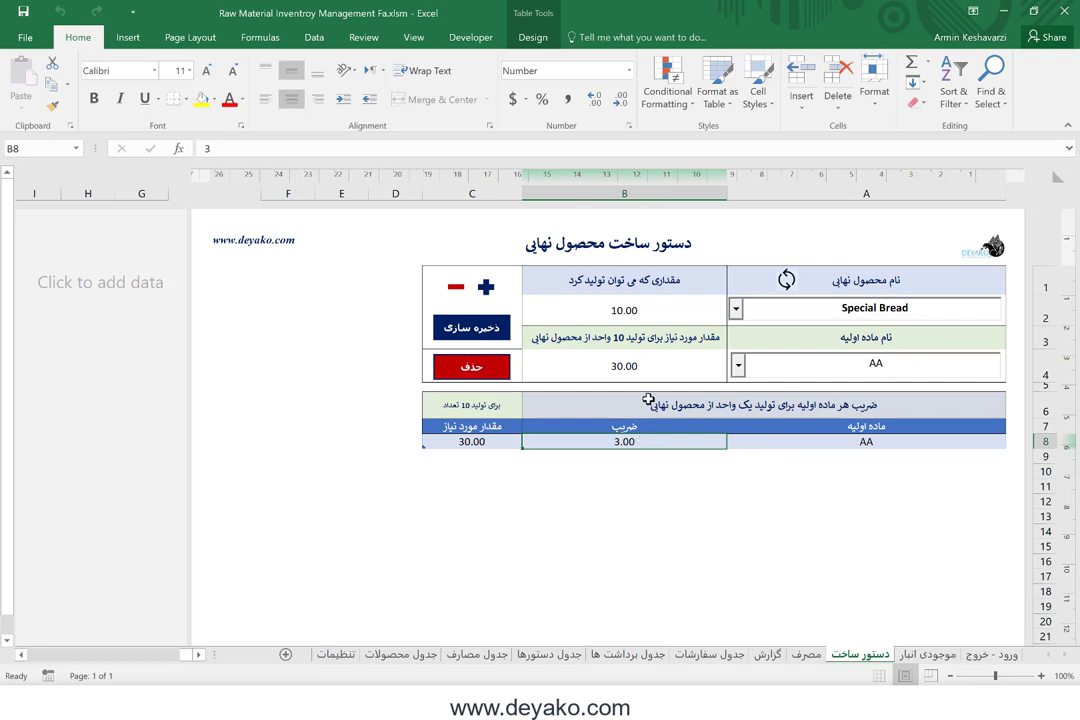
Add BB as a recipe row needing 20 for 10 units
left_click(738, 366)
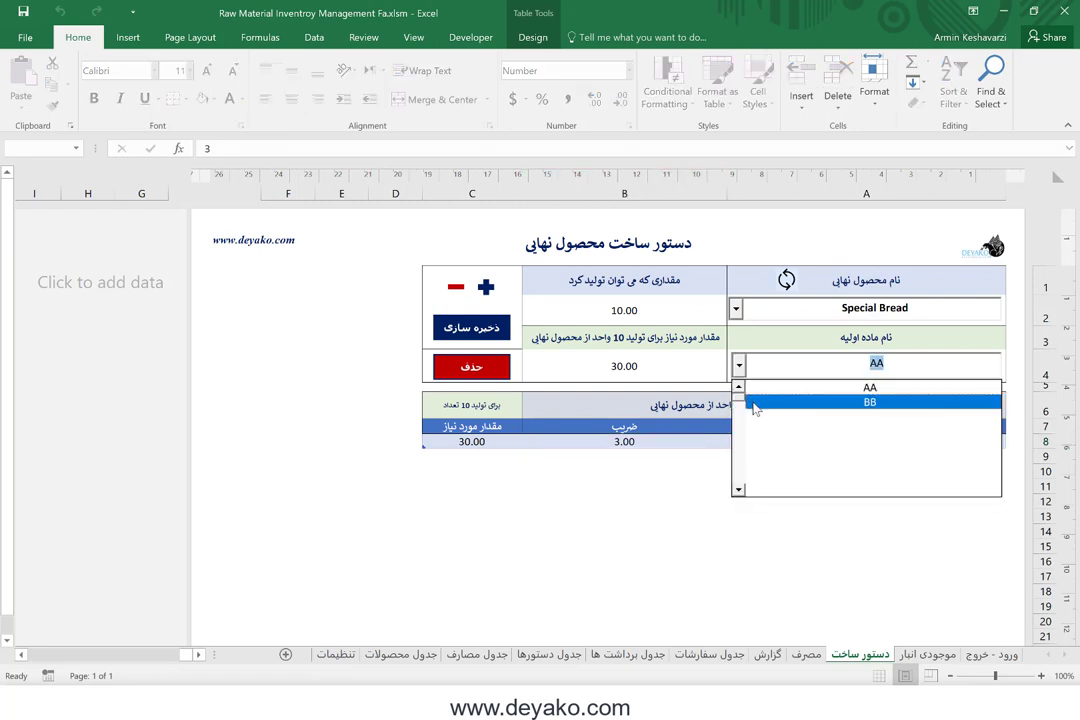
left_click(754, 404)
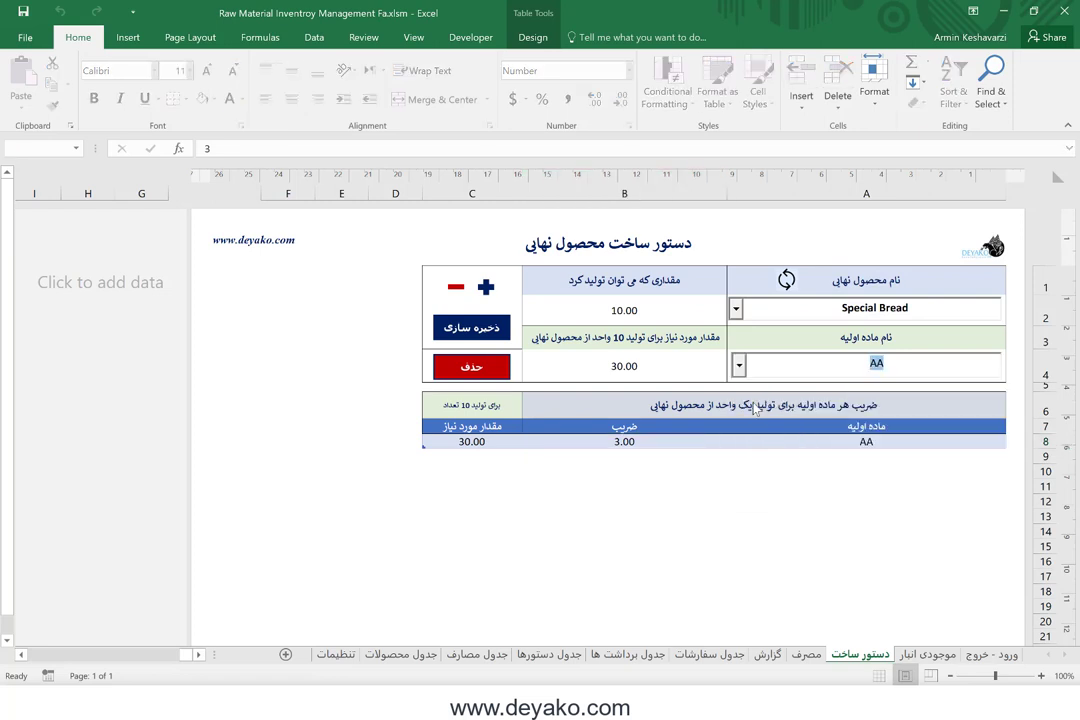
left_click(627, 366)
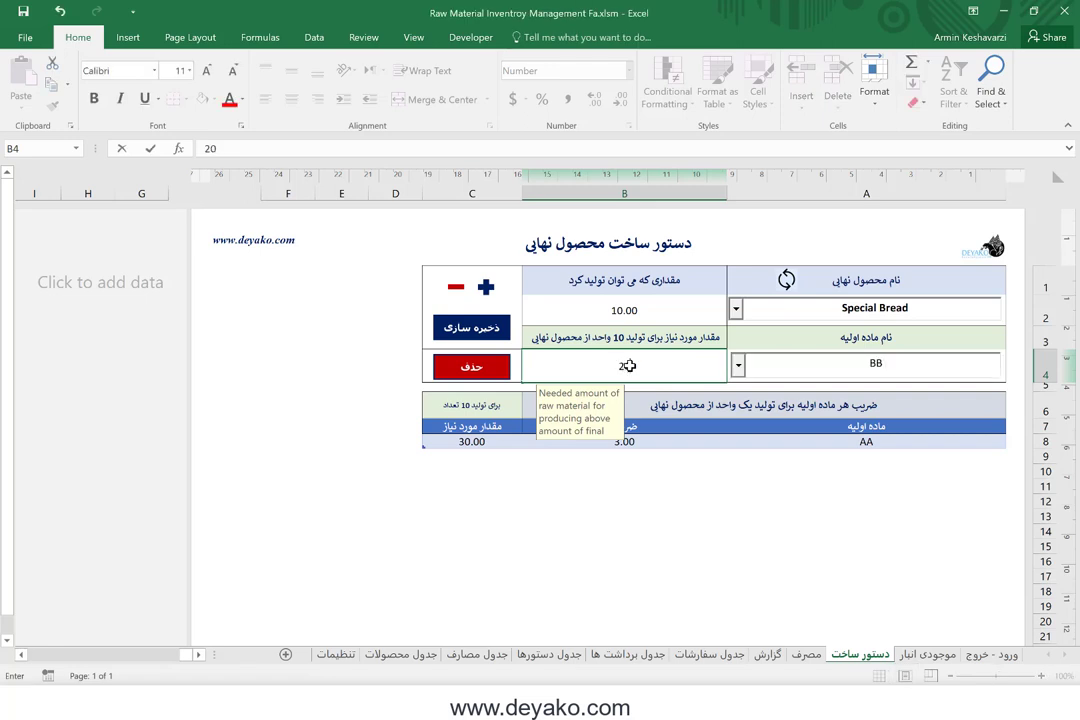
type("20")
key("Return")
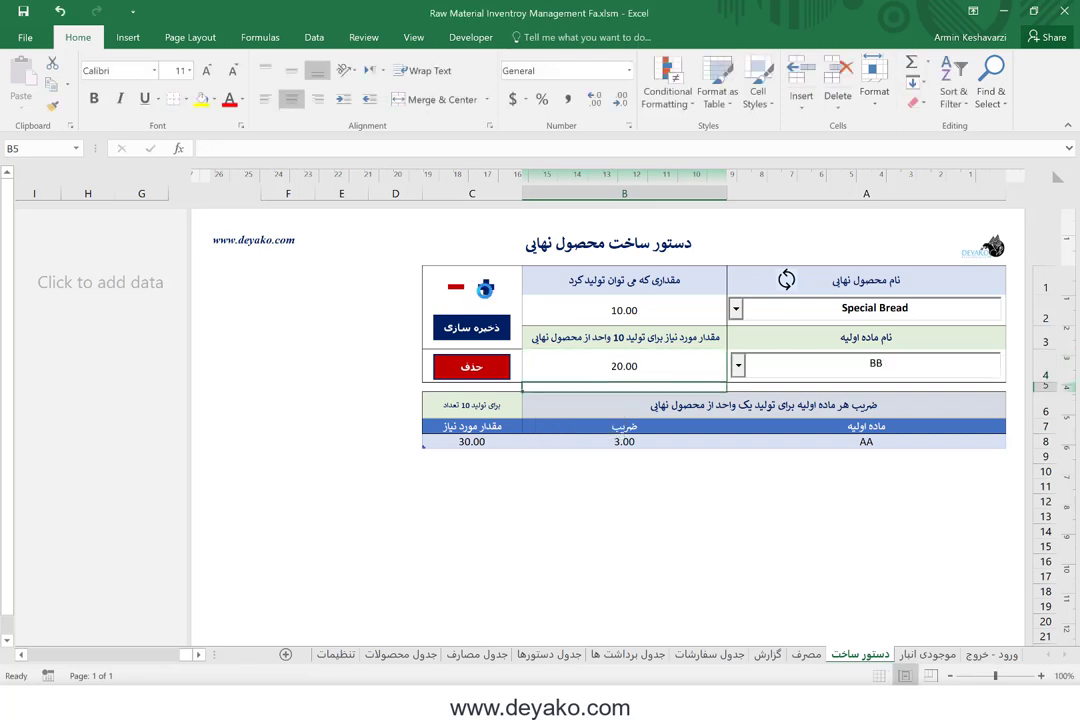
left_click(485, 289)
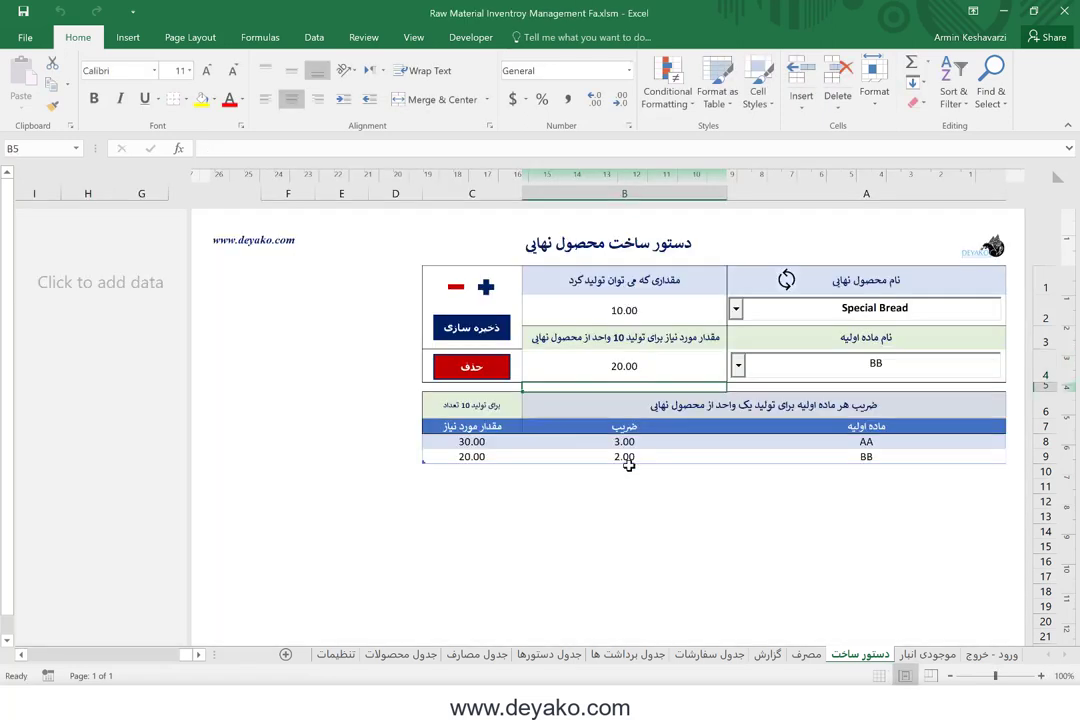
Add Oil as another recipe row at the same 20 amount
left_click(738, 366)
left_click(738, 389)
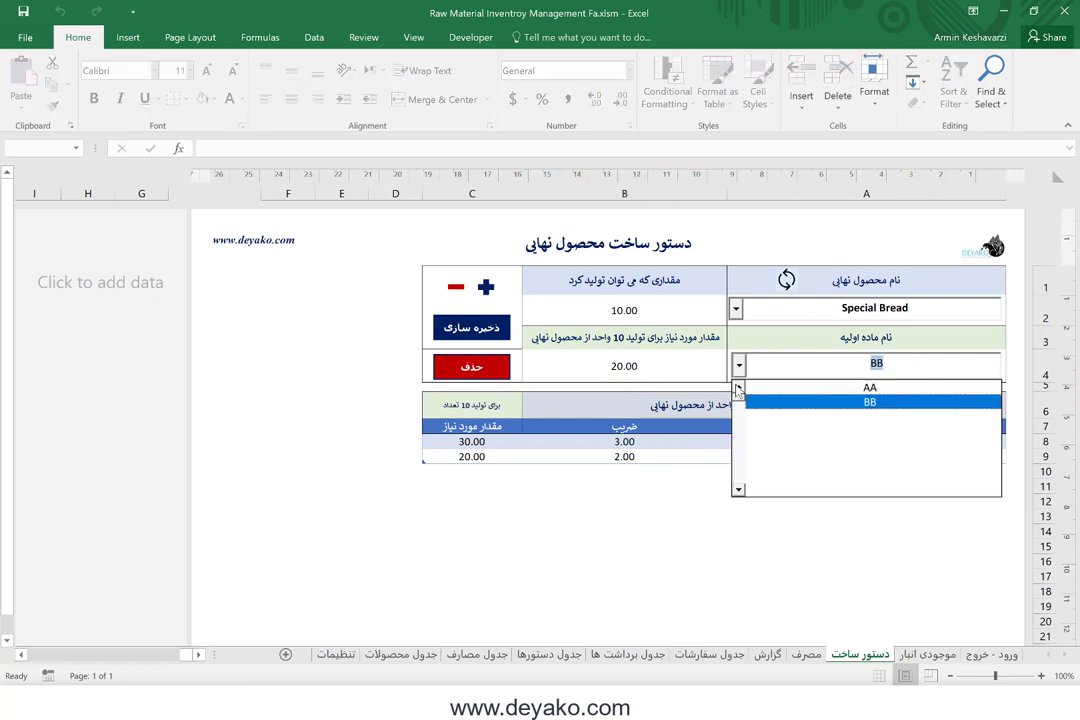
key("Escape")
type("Oil")
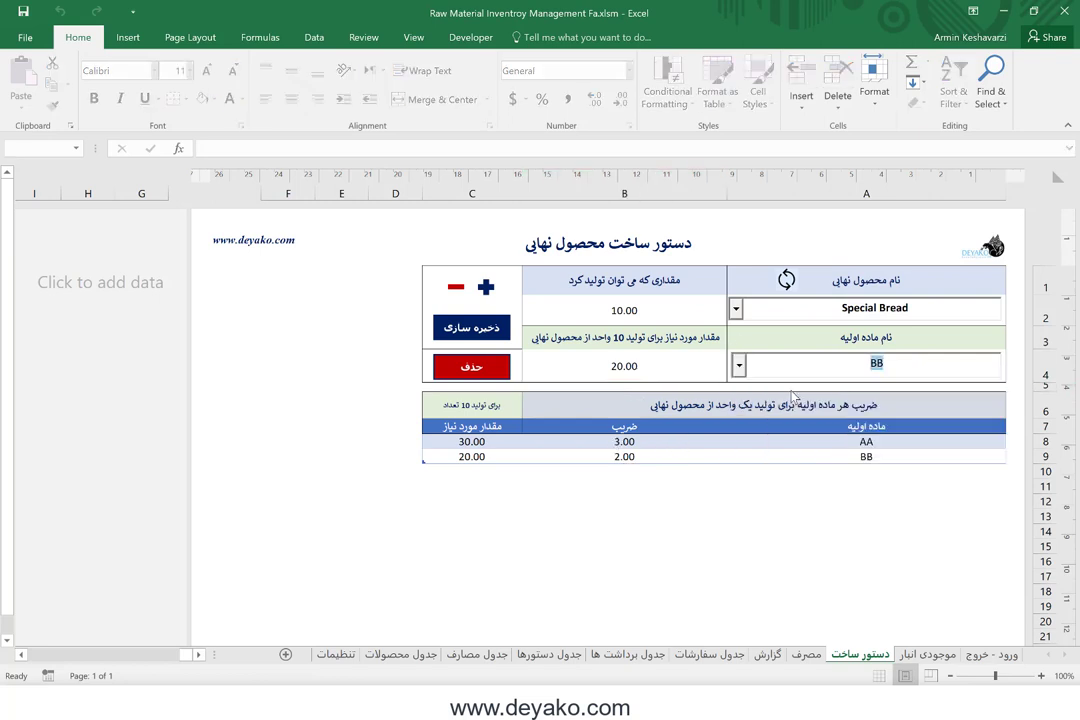
left_click(487, 288)
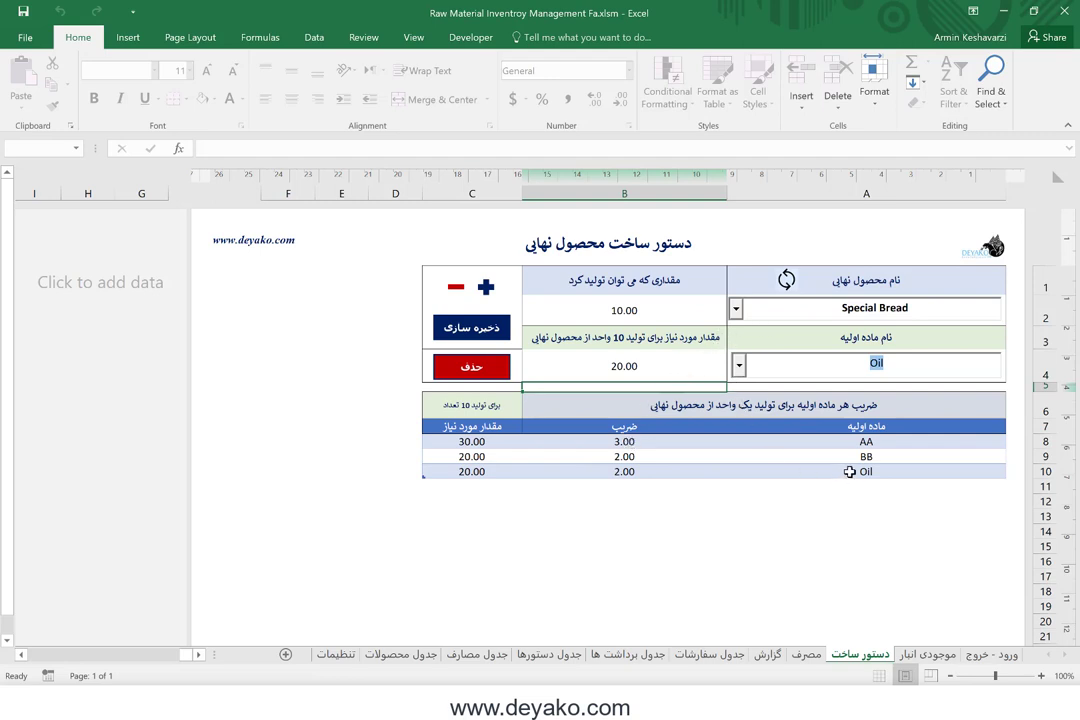
Delete the BB and Oil rows with the red minus button, leaving only AA
left_click(739, 363)
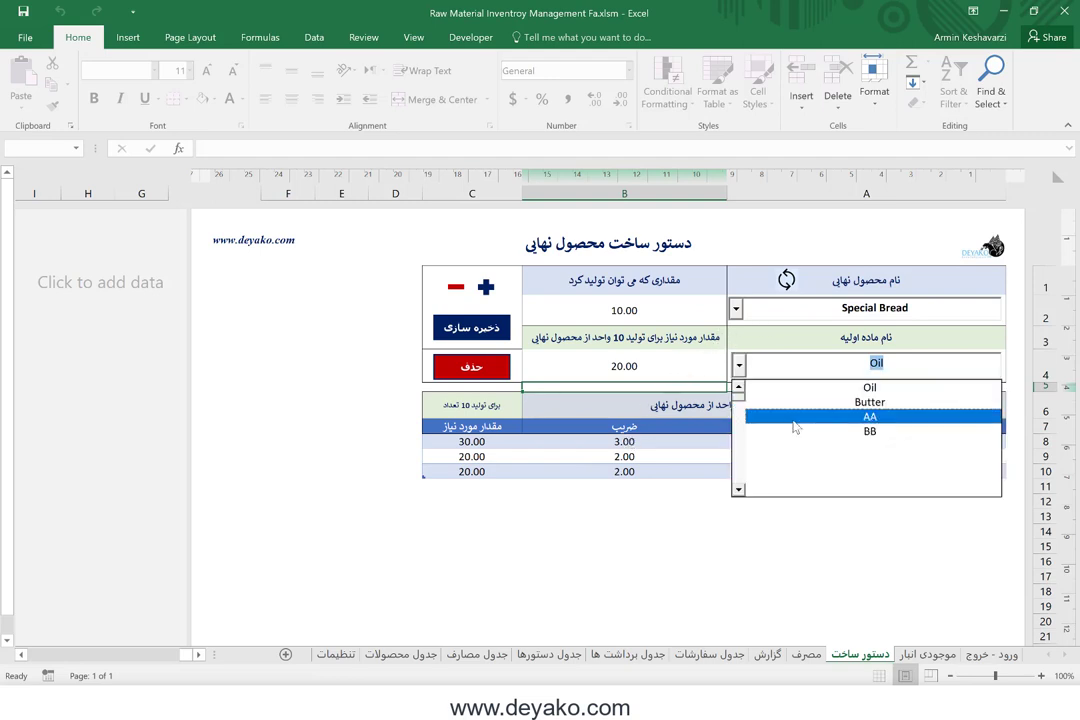
key("Escape")
left_click(455, 289)
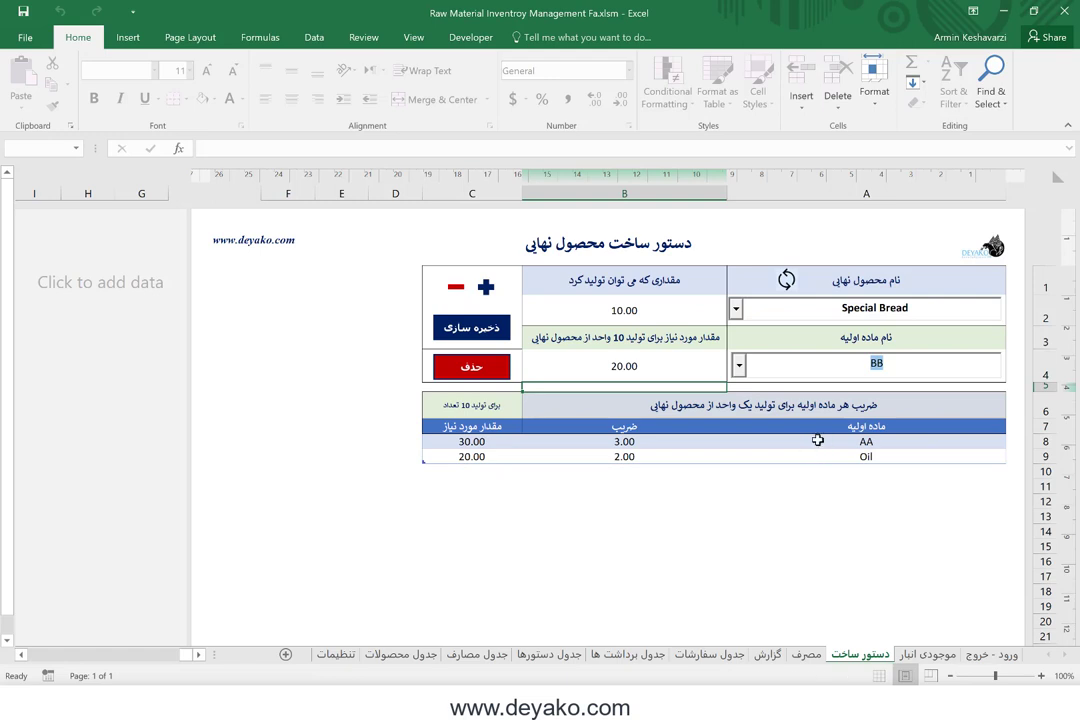
left_click(450, 287)
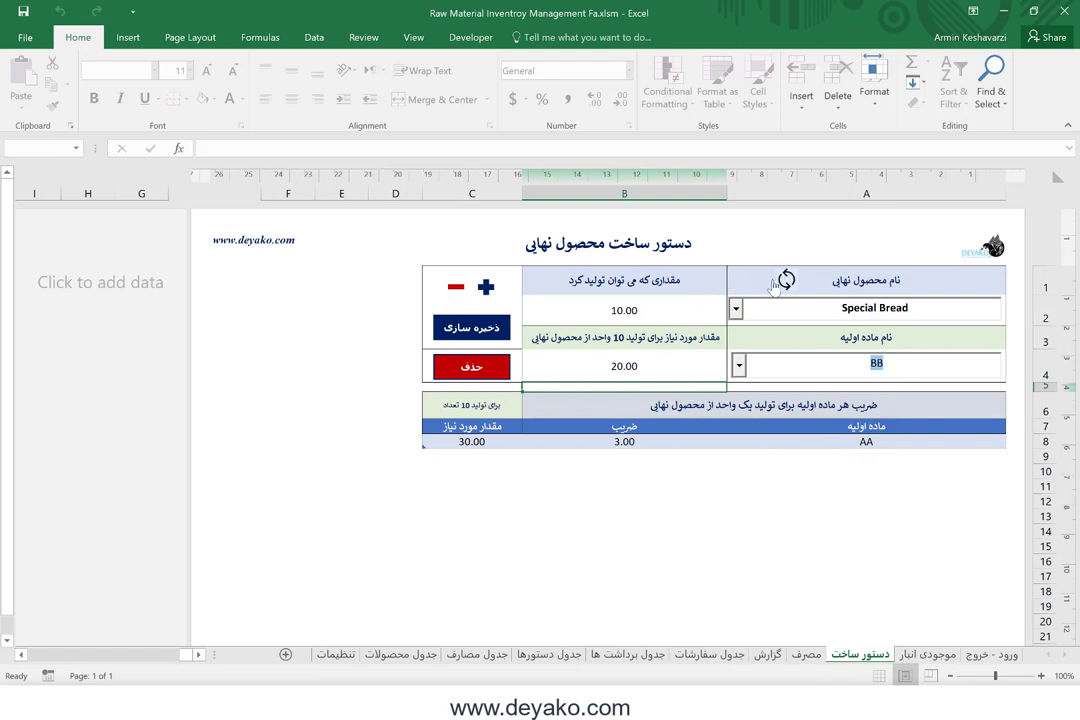
Load the Bread recipe (Flour, Oil, Butter), save it with ذخیره سازی and confirm the message
left_click(739, 309)
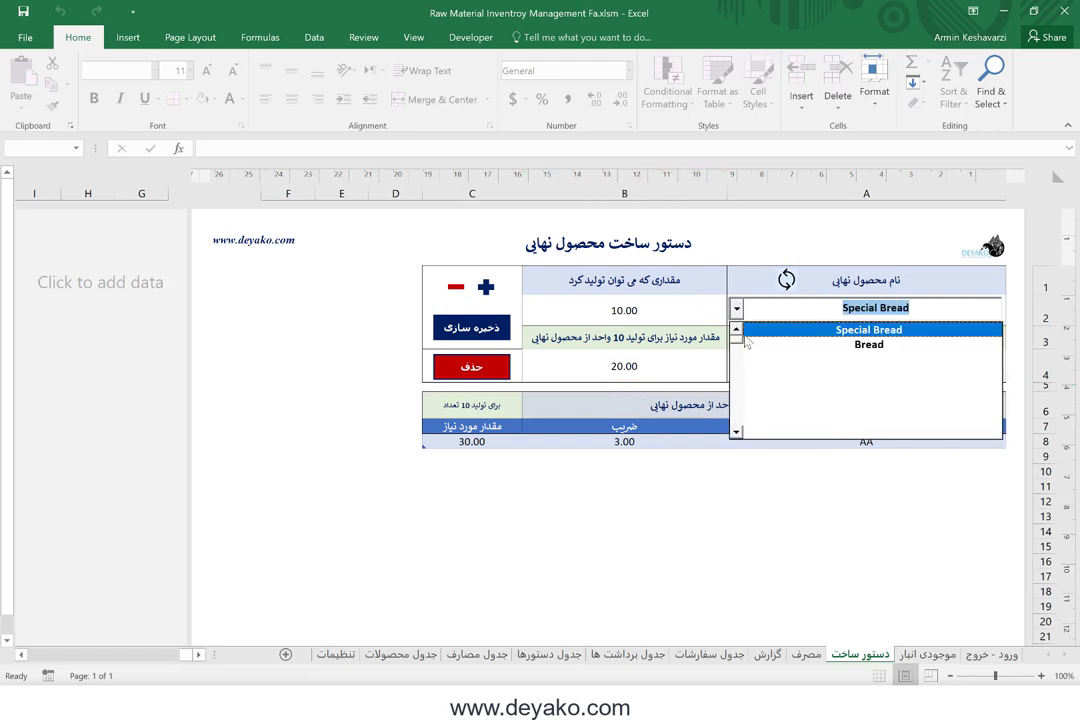
left_click(751, 345)
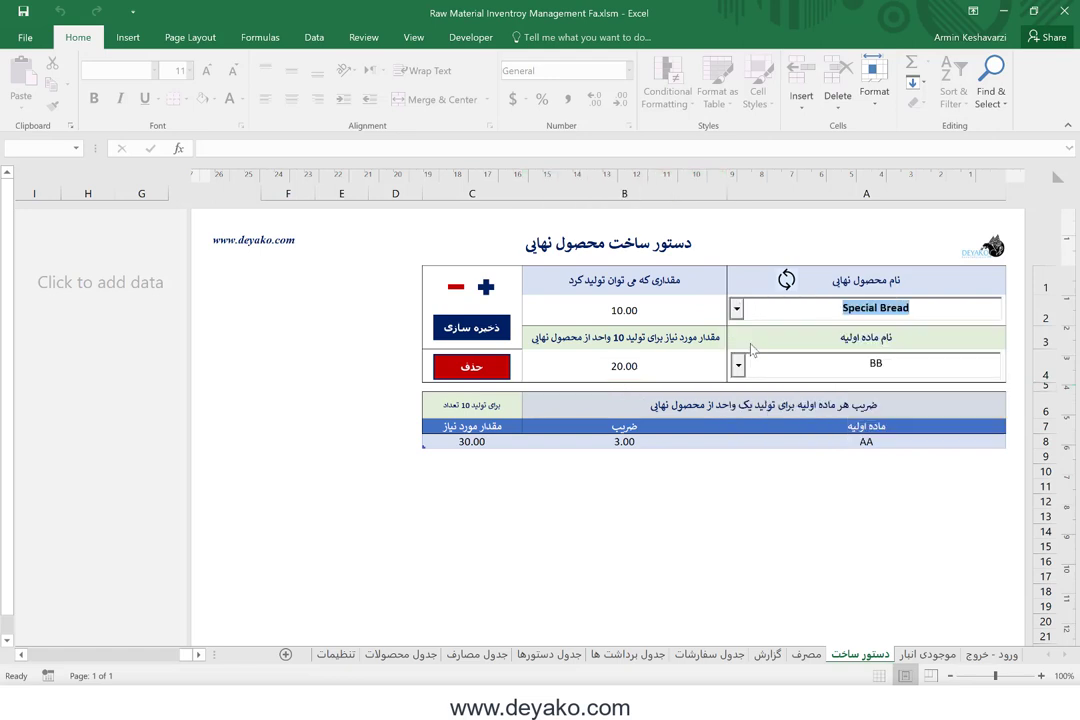
left_click(786, 281)
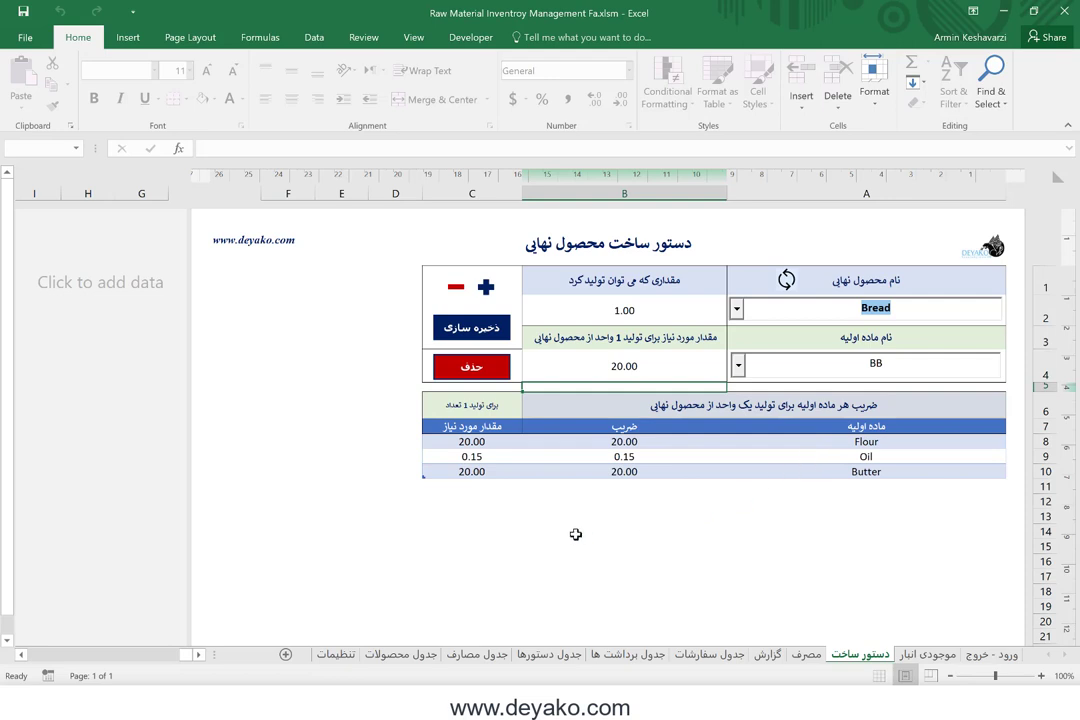
left_click(491, 330)
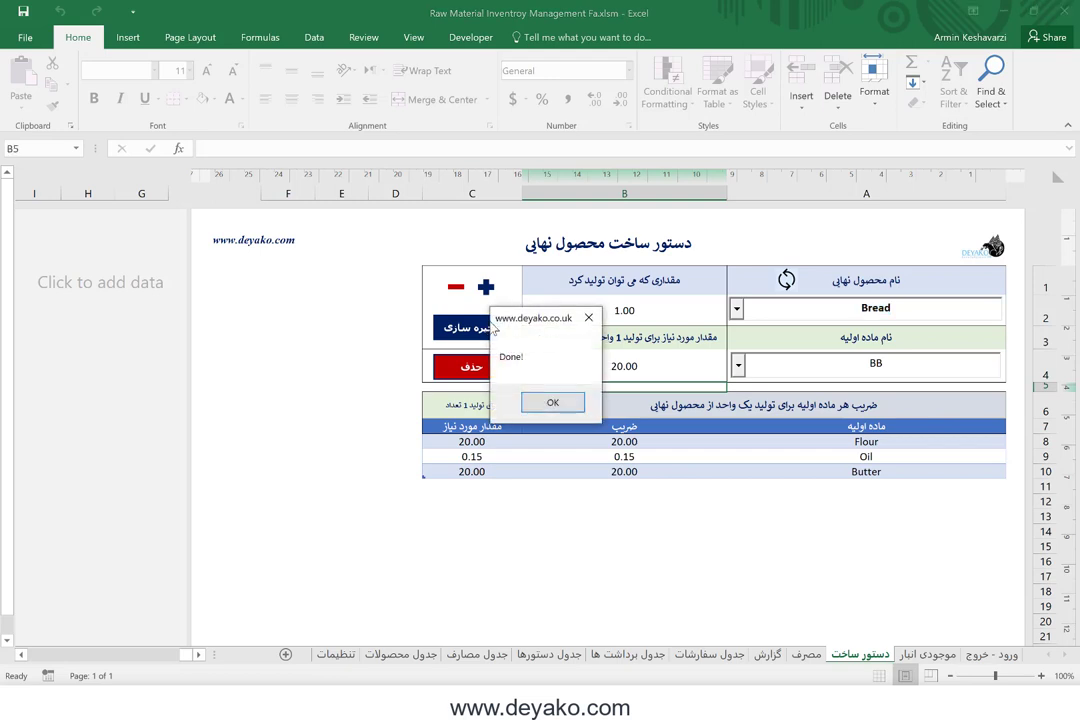
left_click(553, 403)
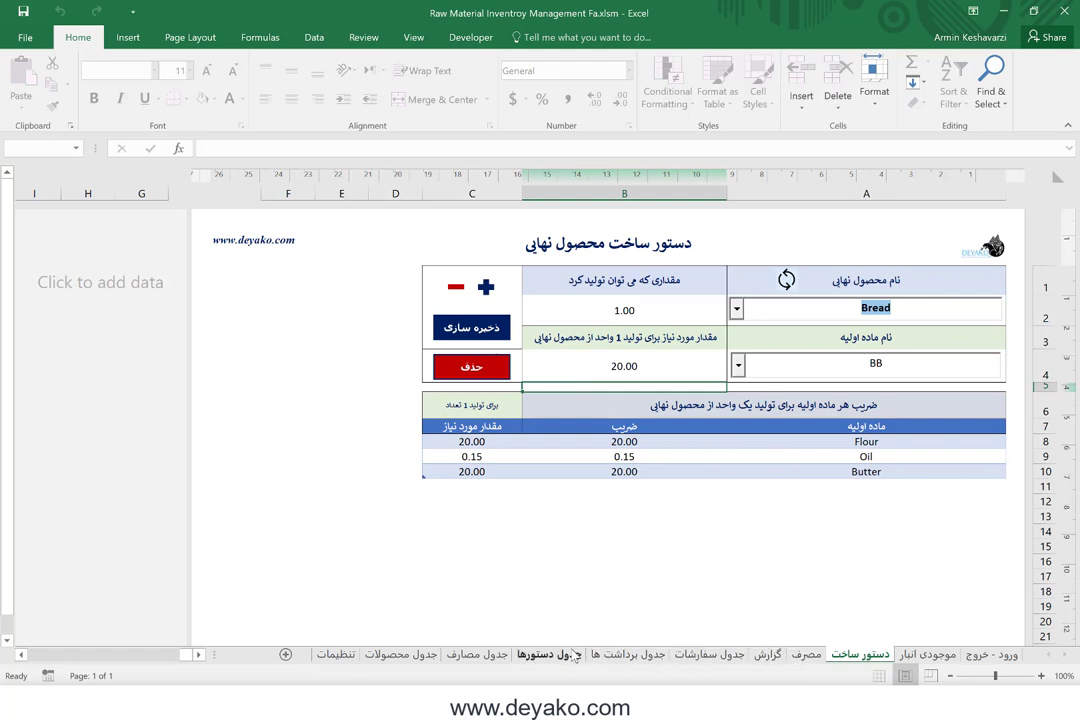
Check the جدول مصارف and جدول دستورها sheets, then enter نان مخصوص in A5 of جدول محصولات
left_click(500, 656)
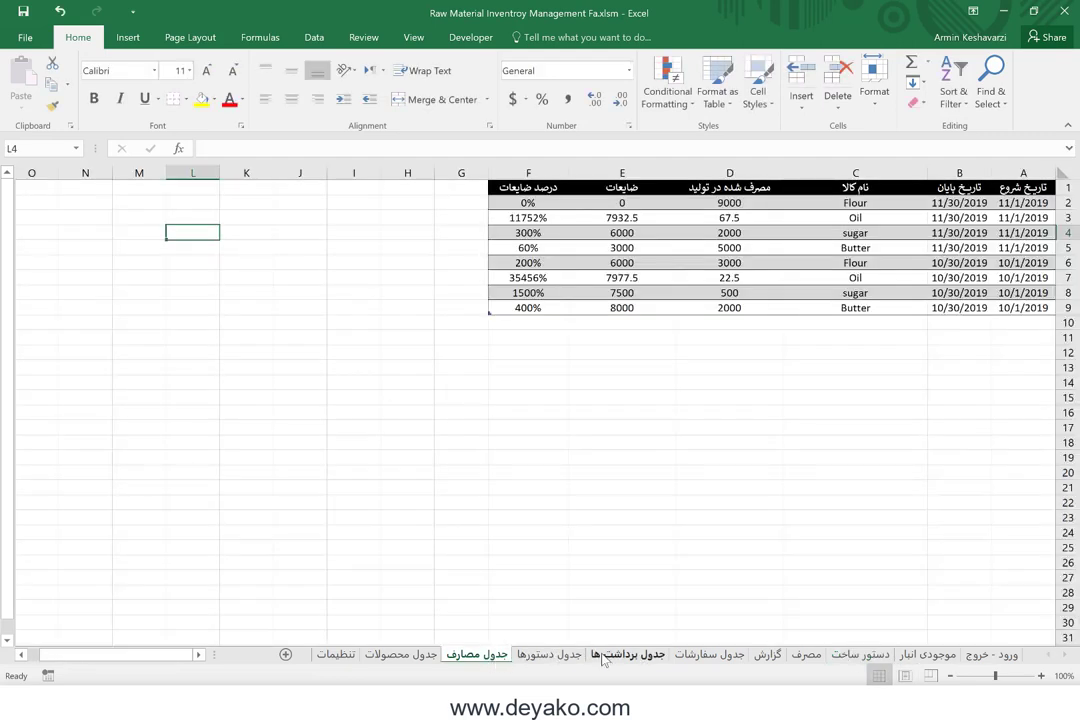
left_click(548, 655)
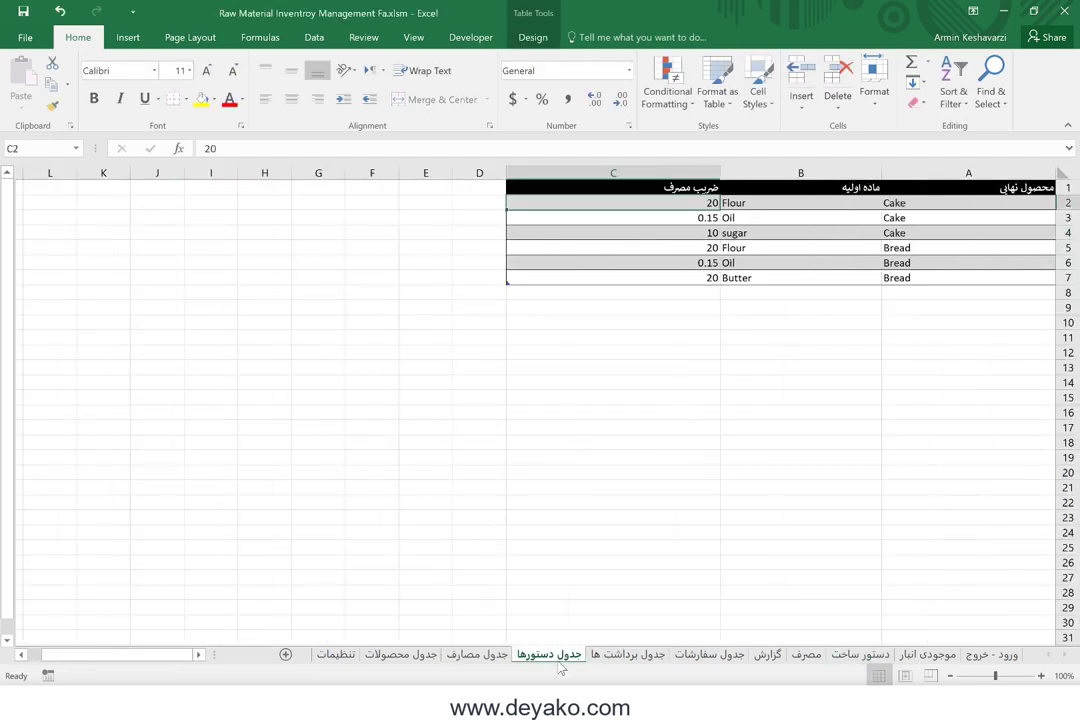
left_click(400, 655)
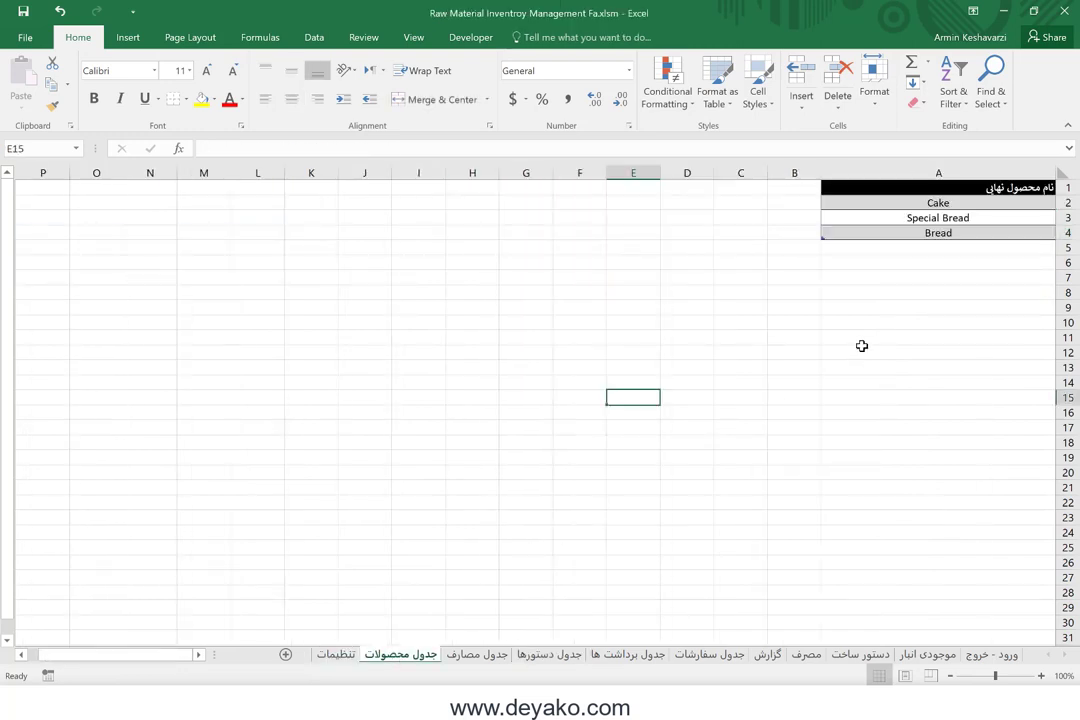
left_click(983, 249)
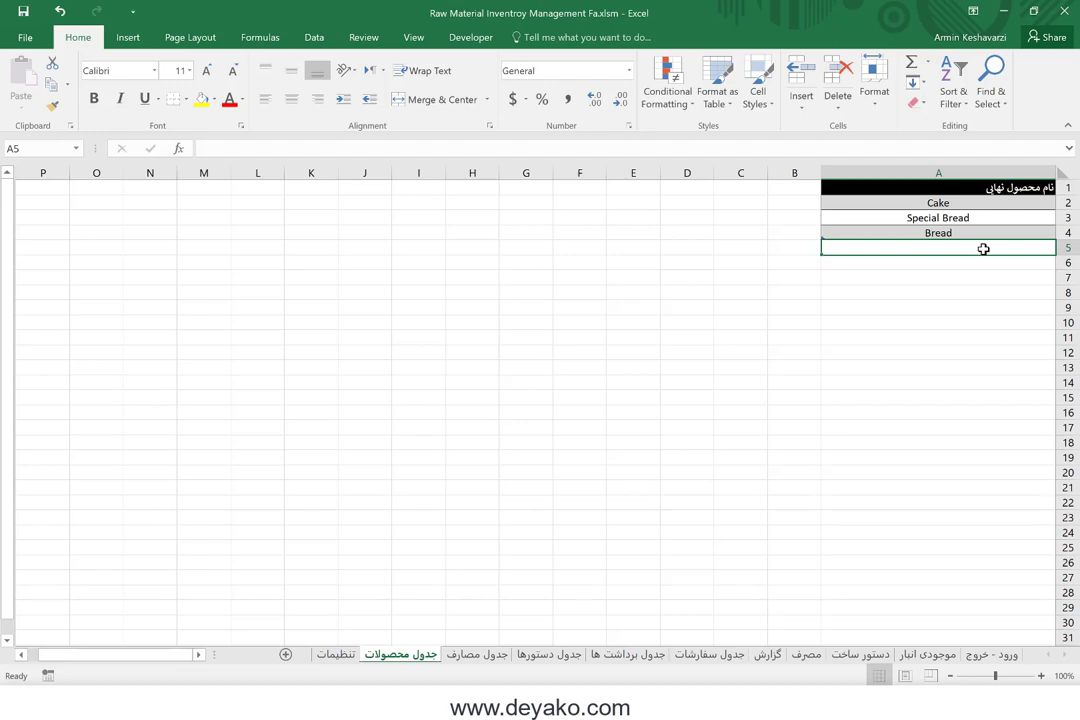
type("kh")
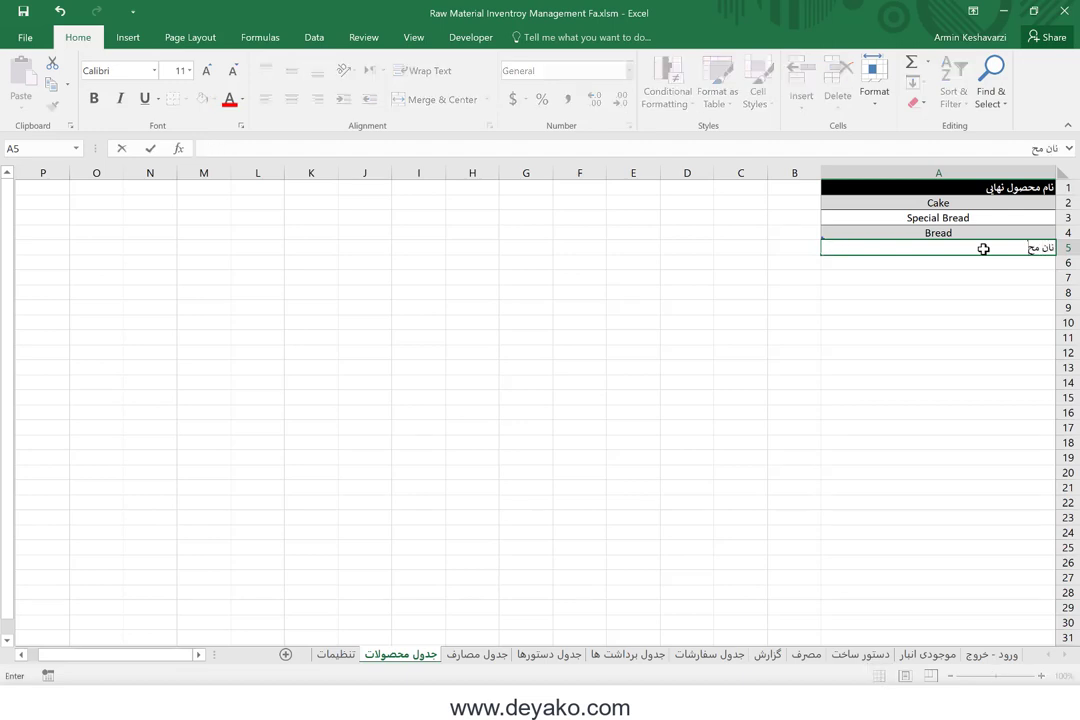
type("صو")
type("ص")
key("Return")
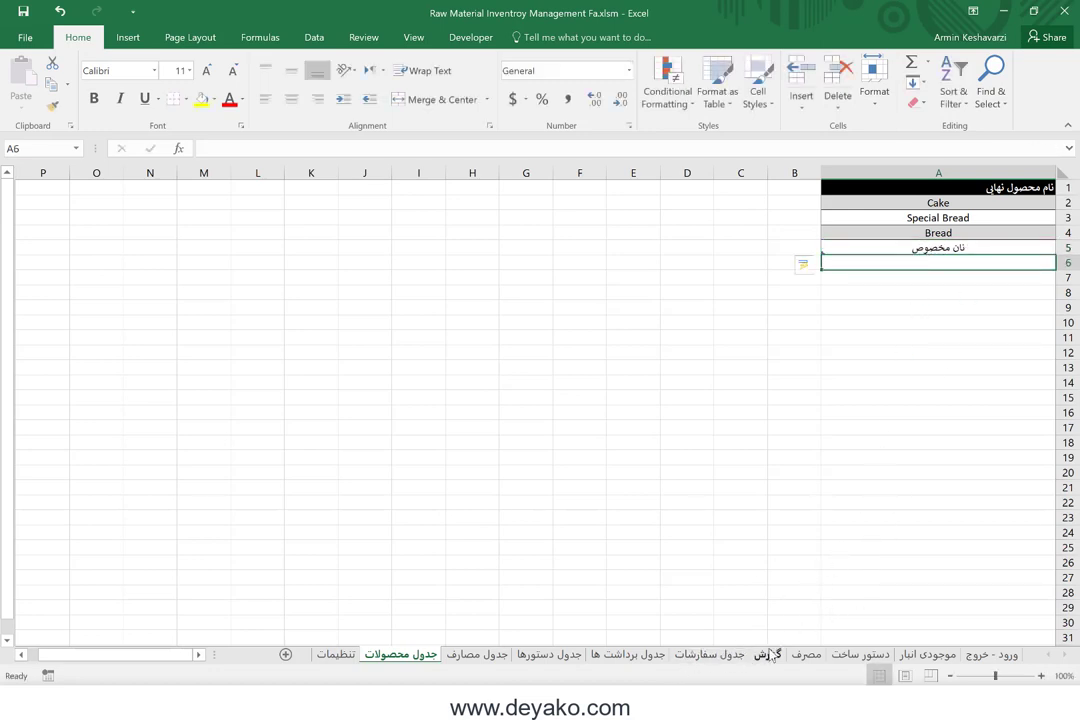
Choose نان مخصوص as the product on the دستور ساخت recipe form, then view the مصرف report
left_click(838, 656)
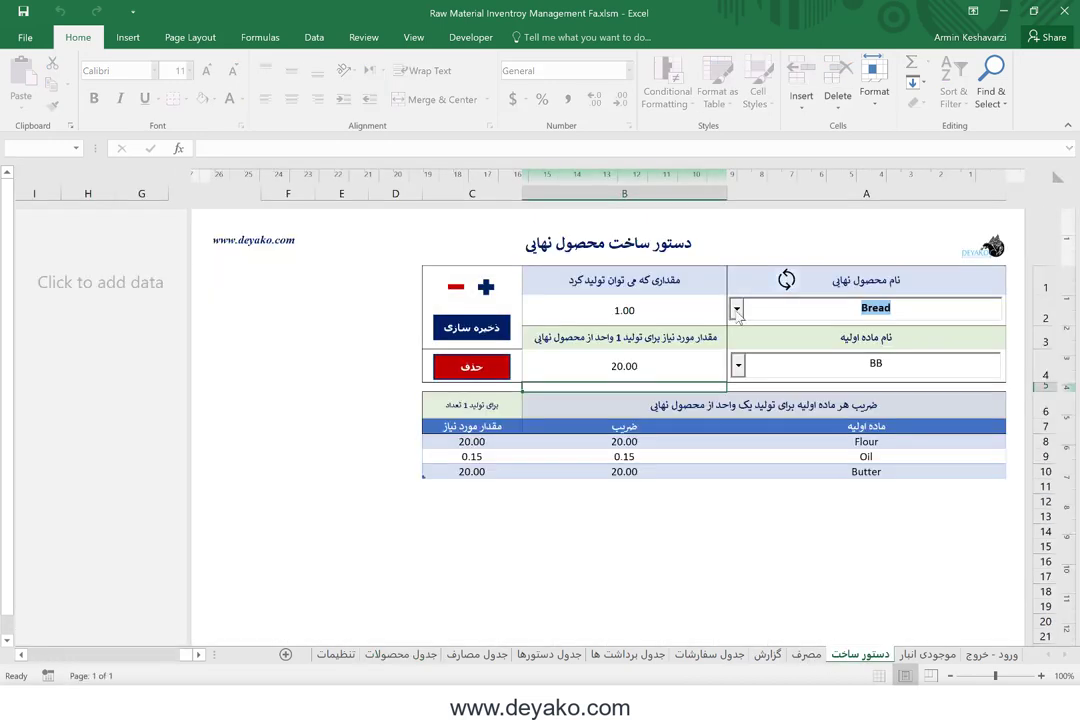
left_click(736, 310)
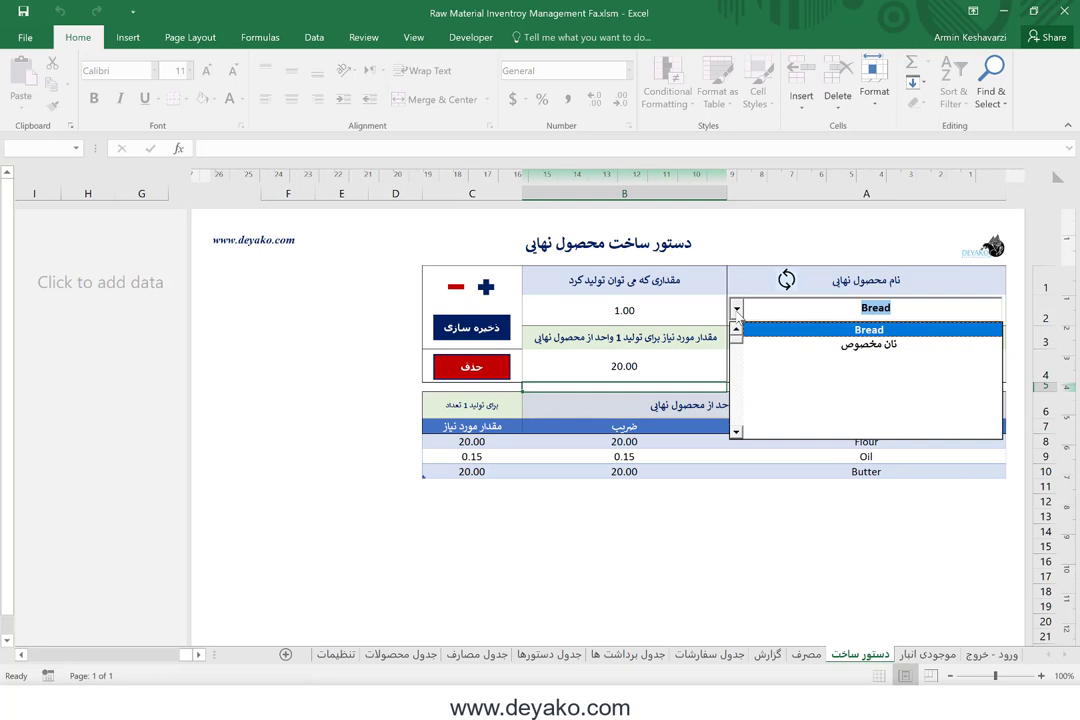
left_click(813, 343)
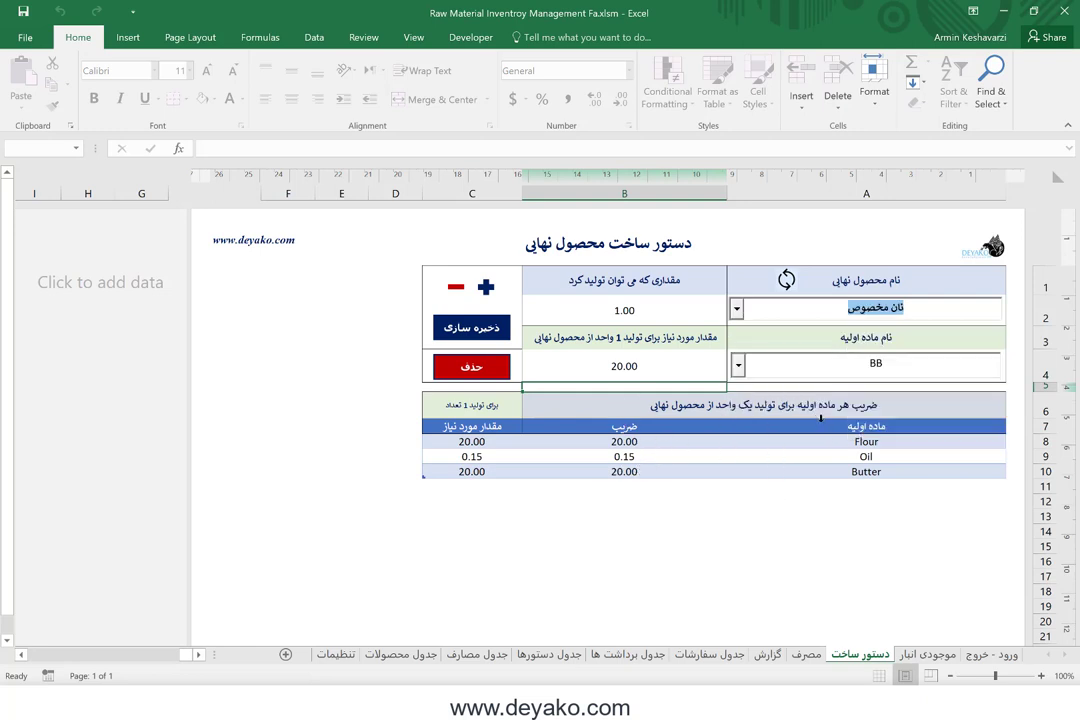
left_click(805, 652)
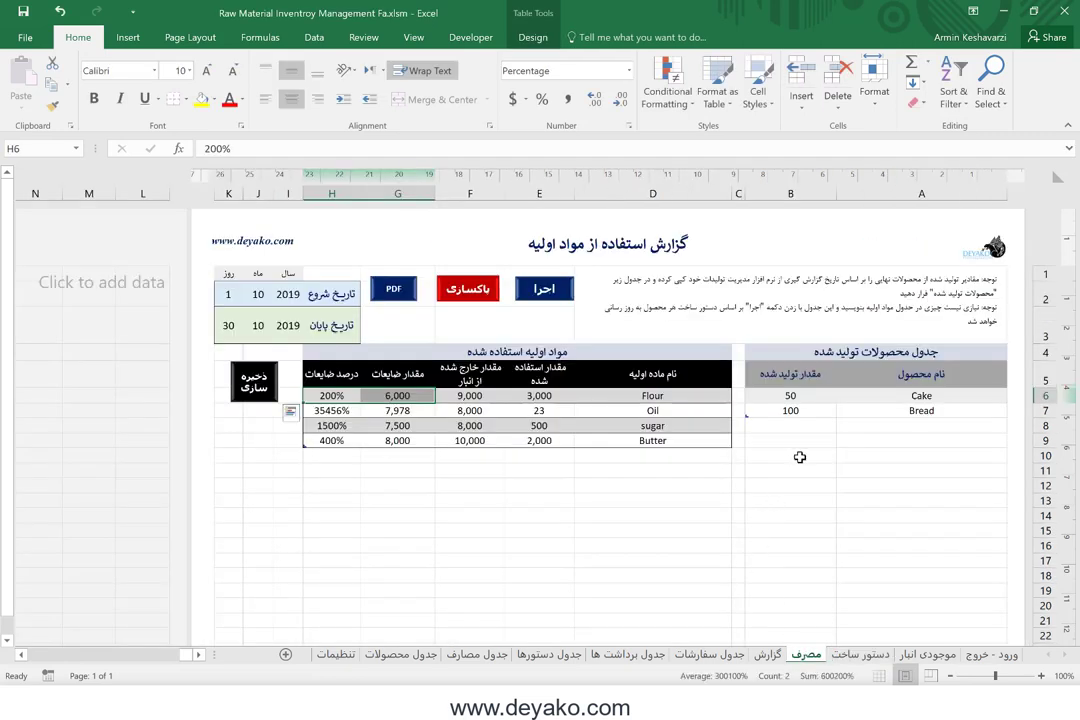
left_click(929, 394)
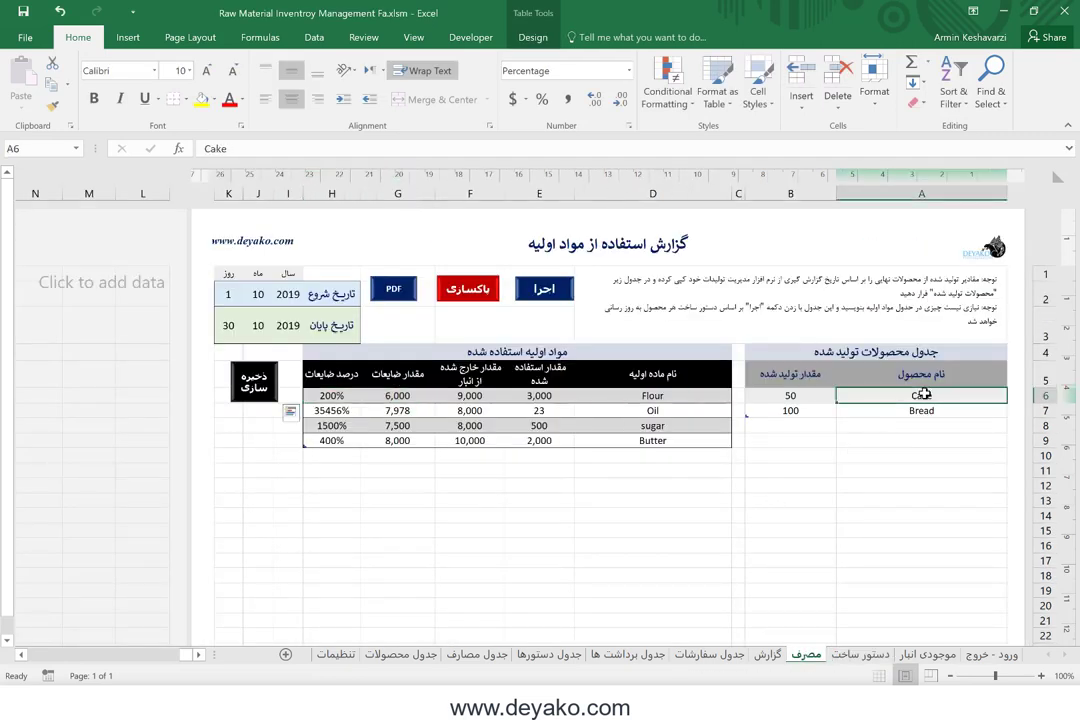
left_click(279, 288)
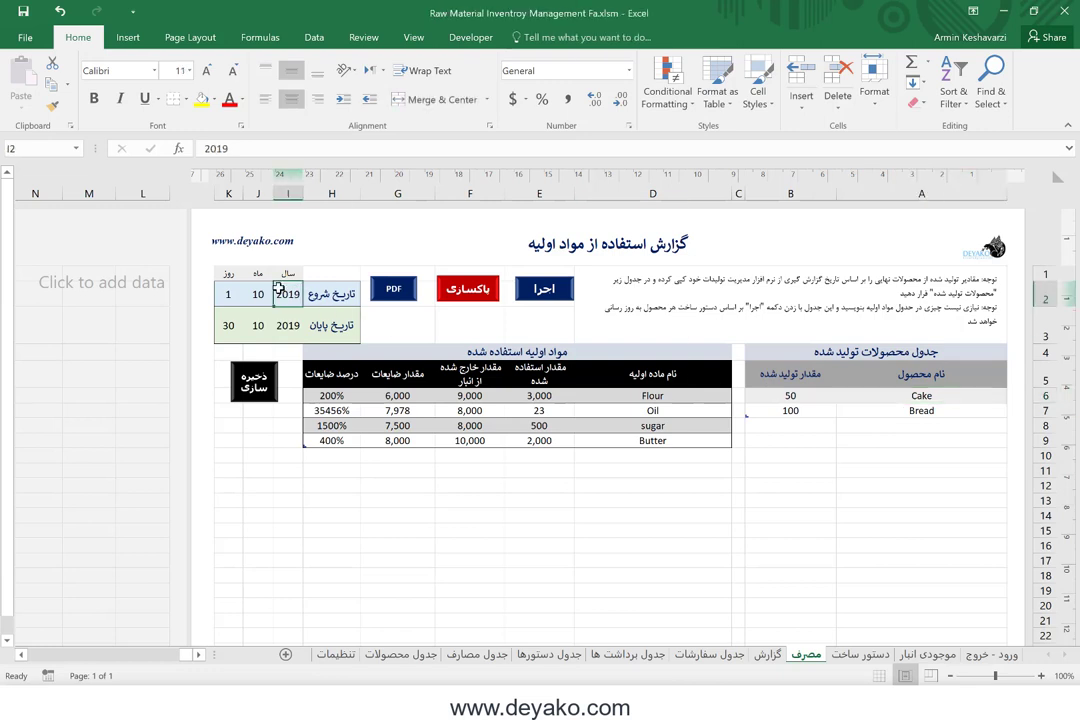
left_click(230, 320)
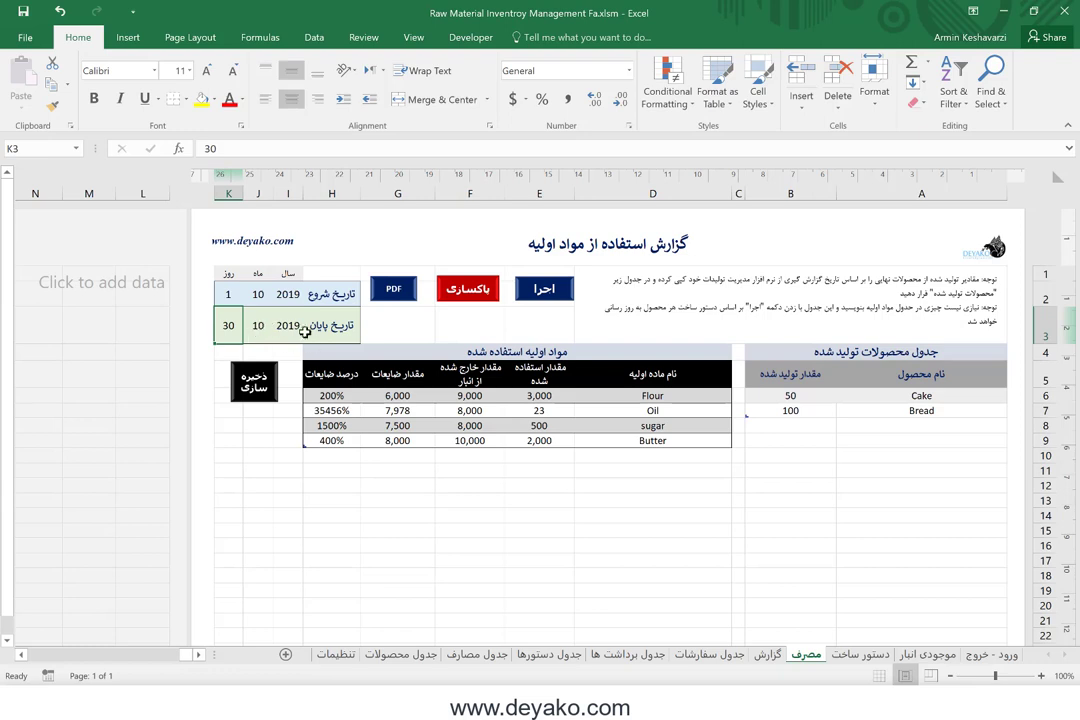
left_click_drag(229, 297, 330, 325)
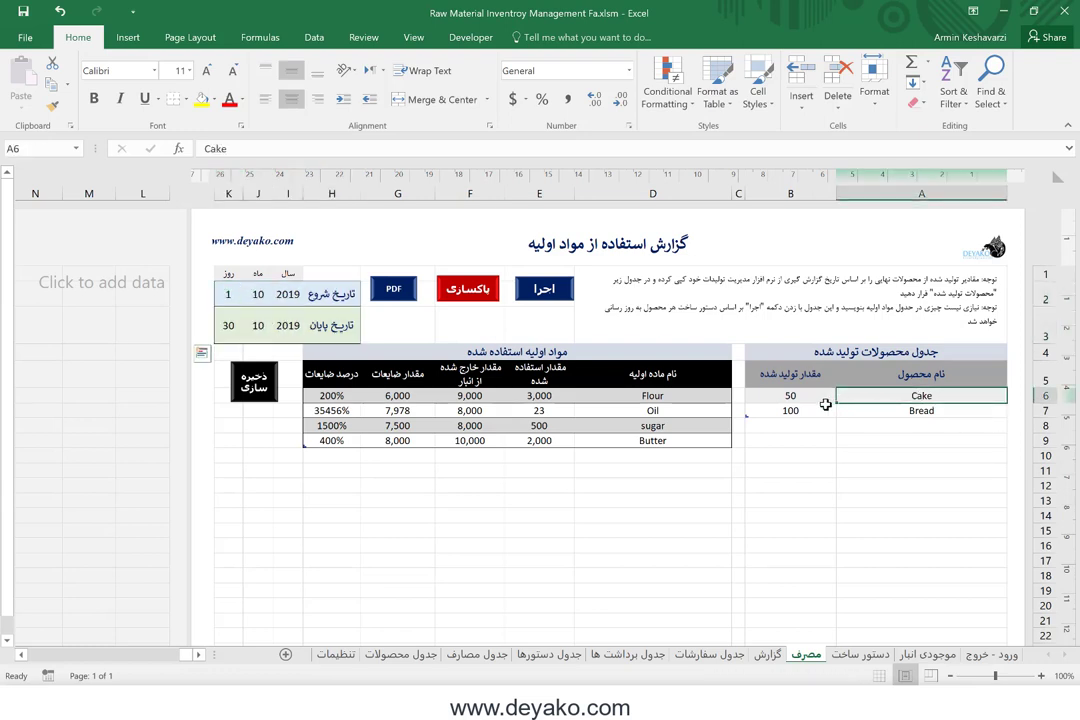
left_click_drag(917, 396, 807, 410)
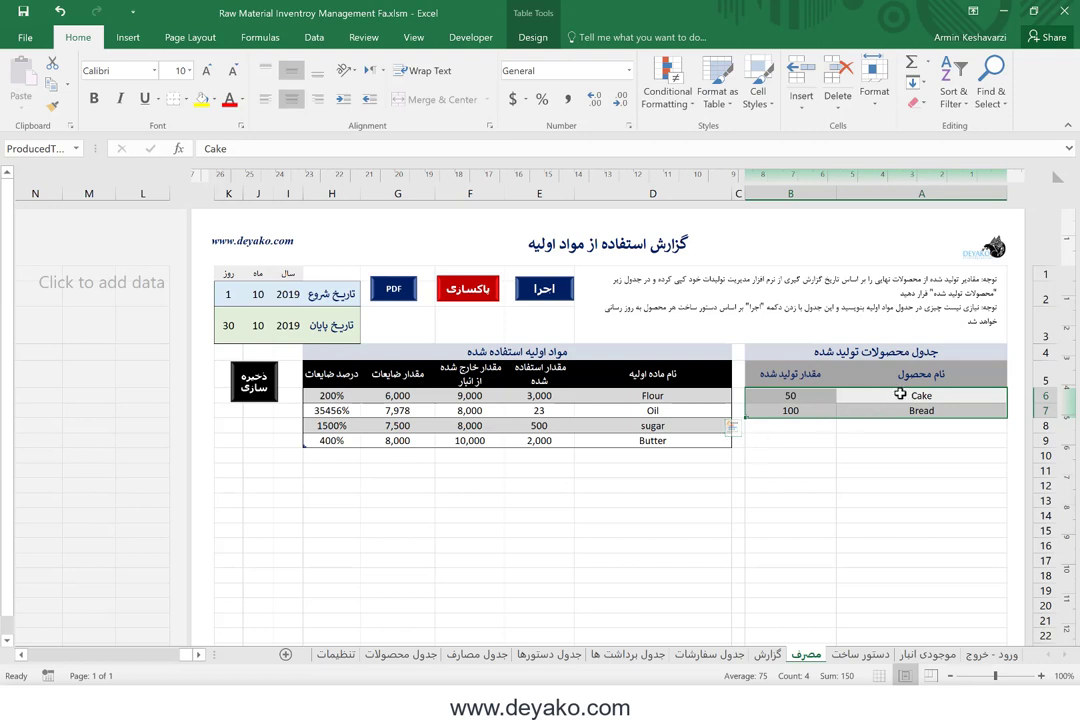
Copy the AA–DD pivot report rows from the production inventory and orders workbook
left_click(521, 700)
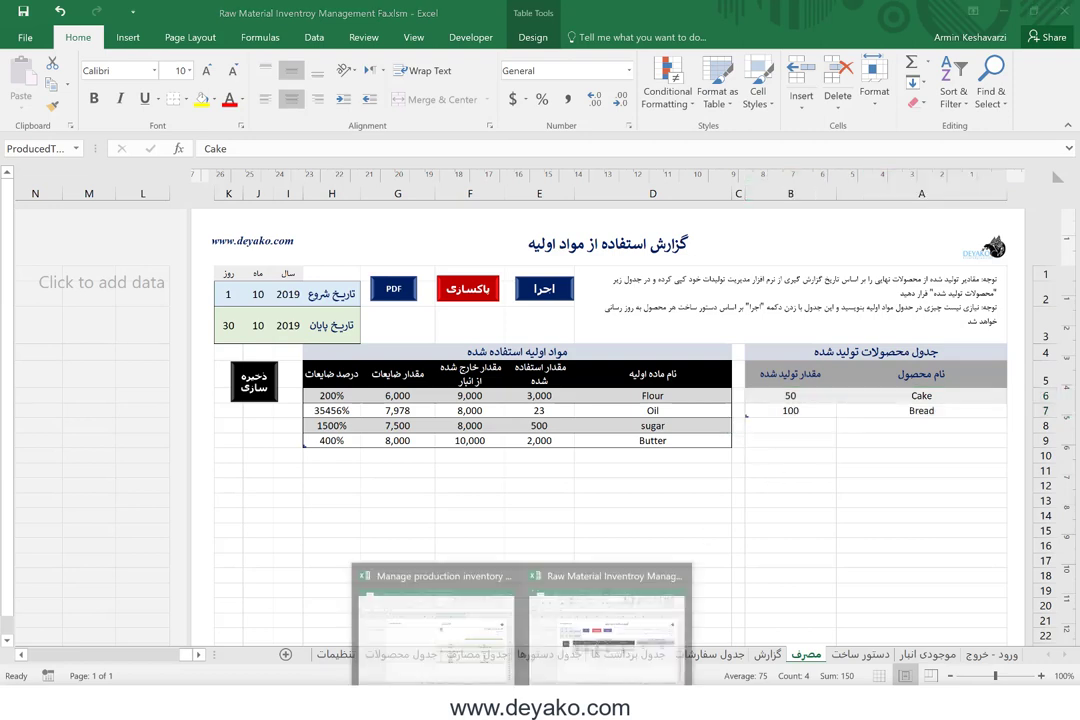
left_click(481, 655)
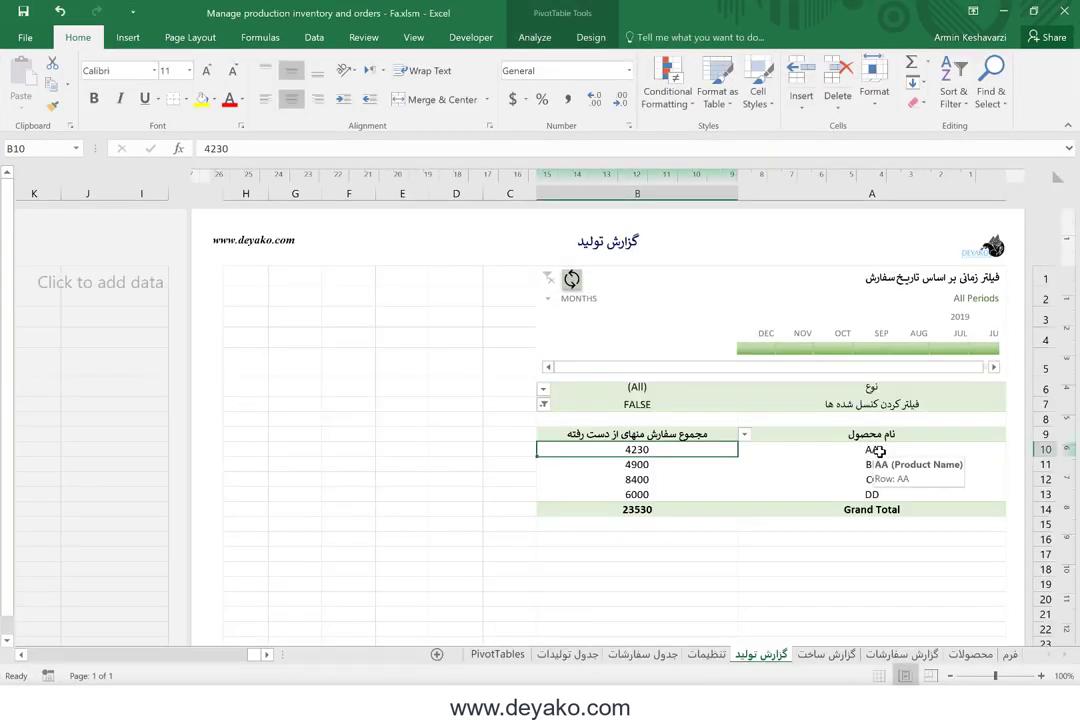
left_click_drag(876, 451, 689, 493)
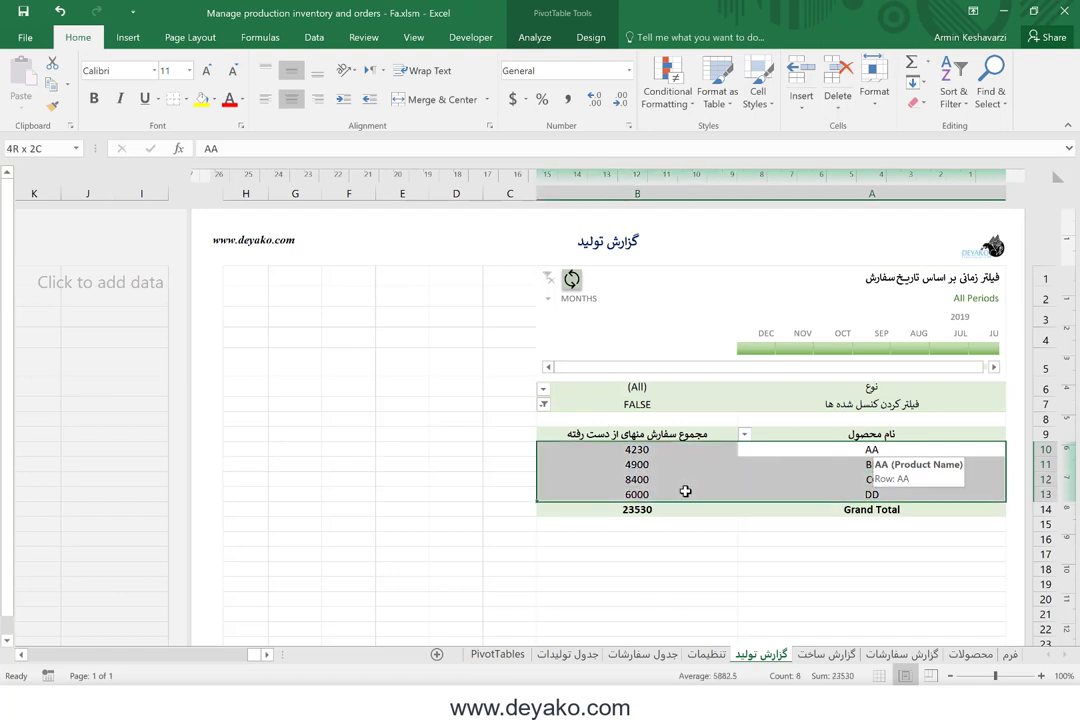
key("ctrl+c")
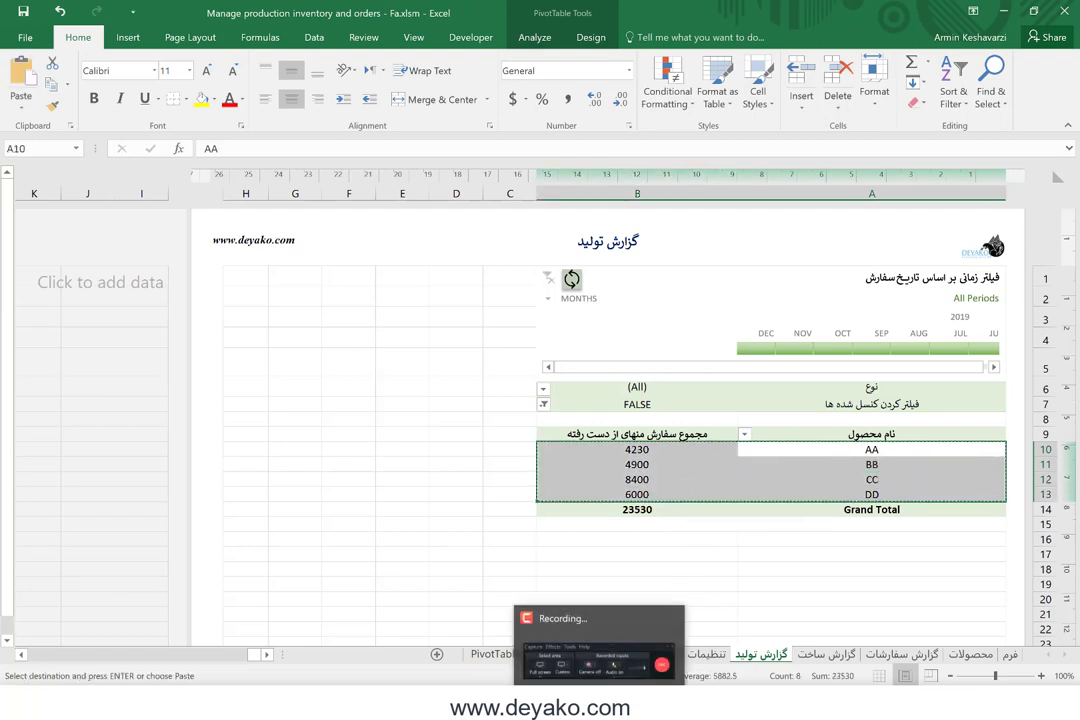
Paste the totals as values into the produced-products table, then run the باکسازی reset
left_click(521, 700)
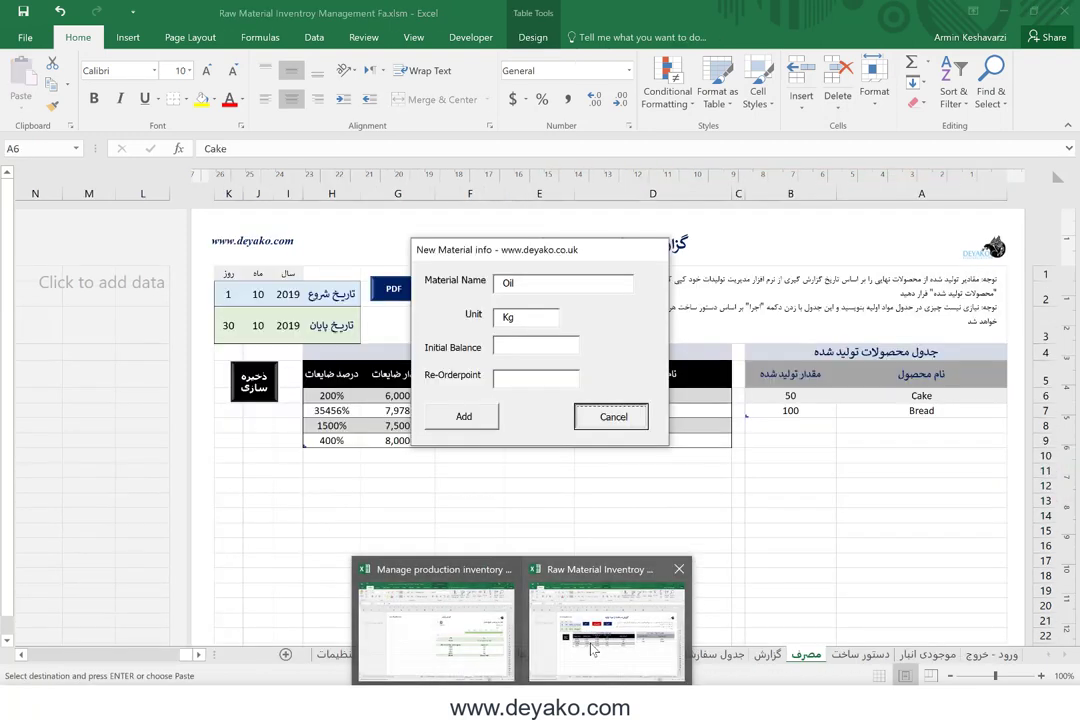
left_click(591, 640)
key("ctrl+a")
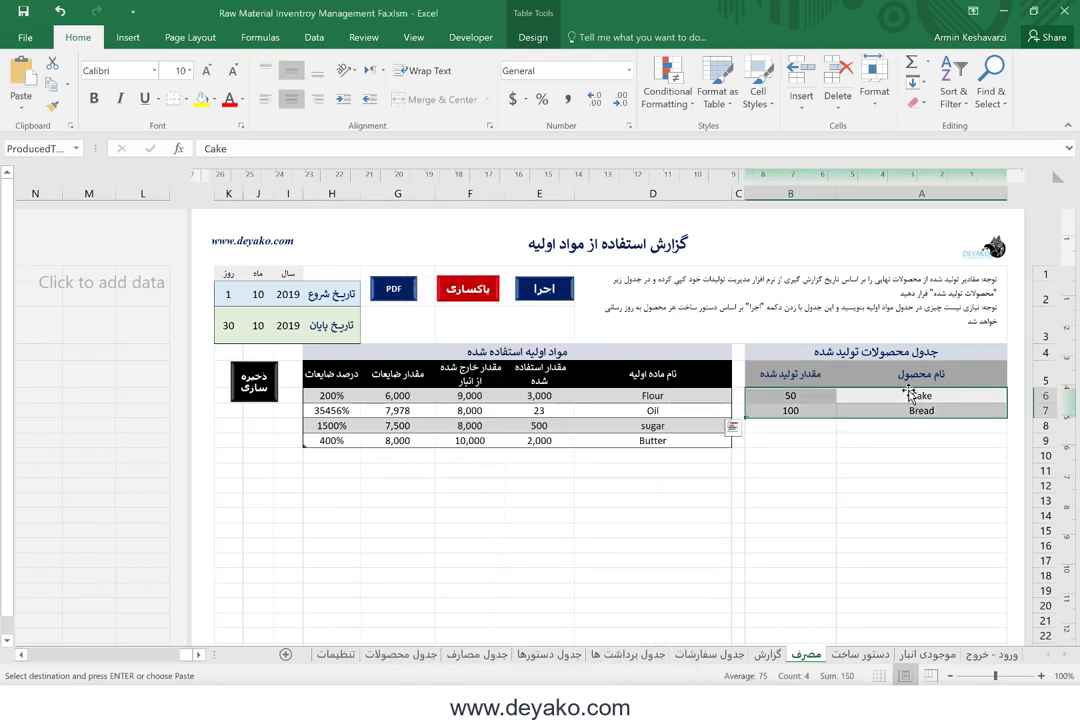
left_click(30, 105)
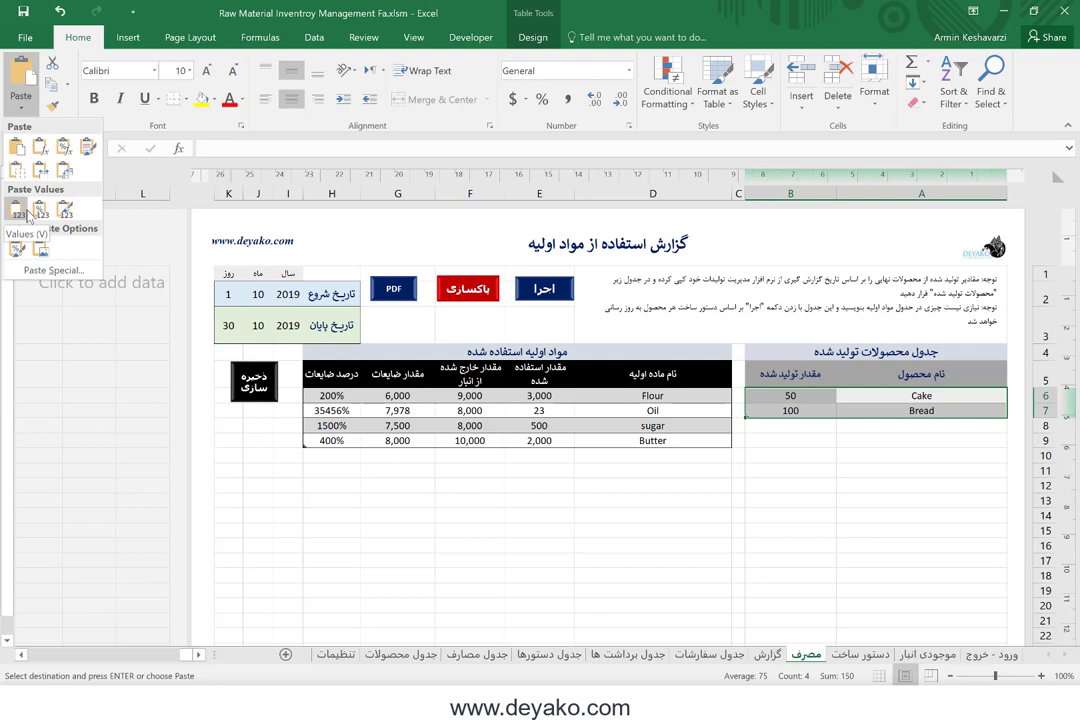
left_click(17, 210)
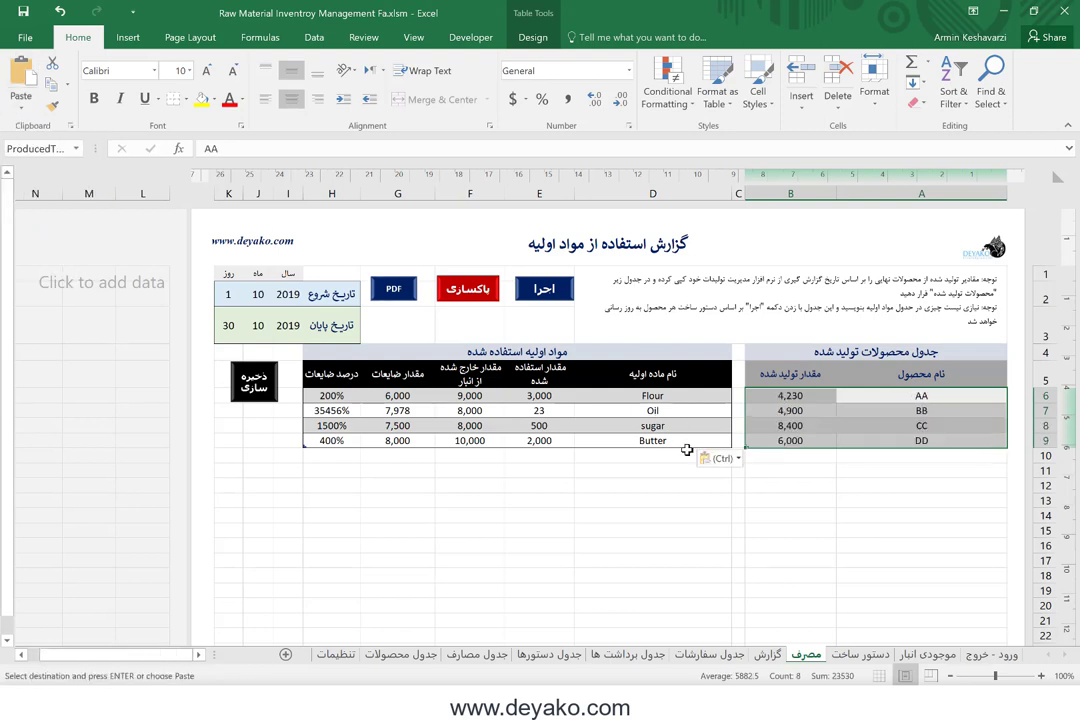
left_click(471, 295)
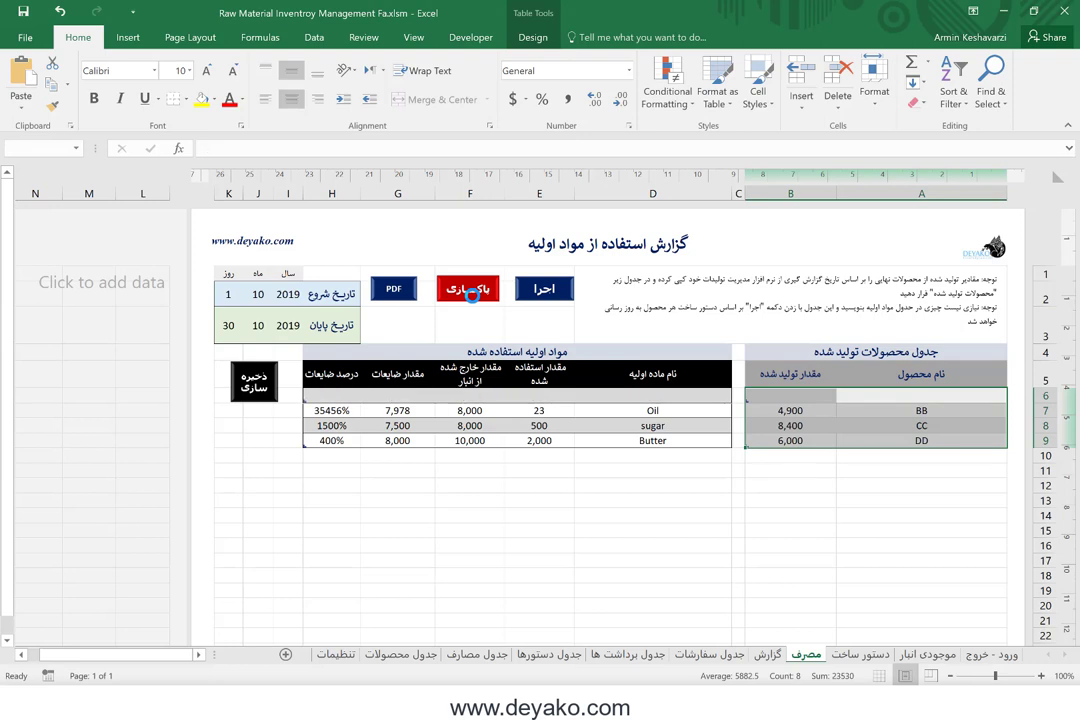
Paste the AA–DD product totals from the production workbook into the produced-products table
left_click(844, 393)
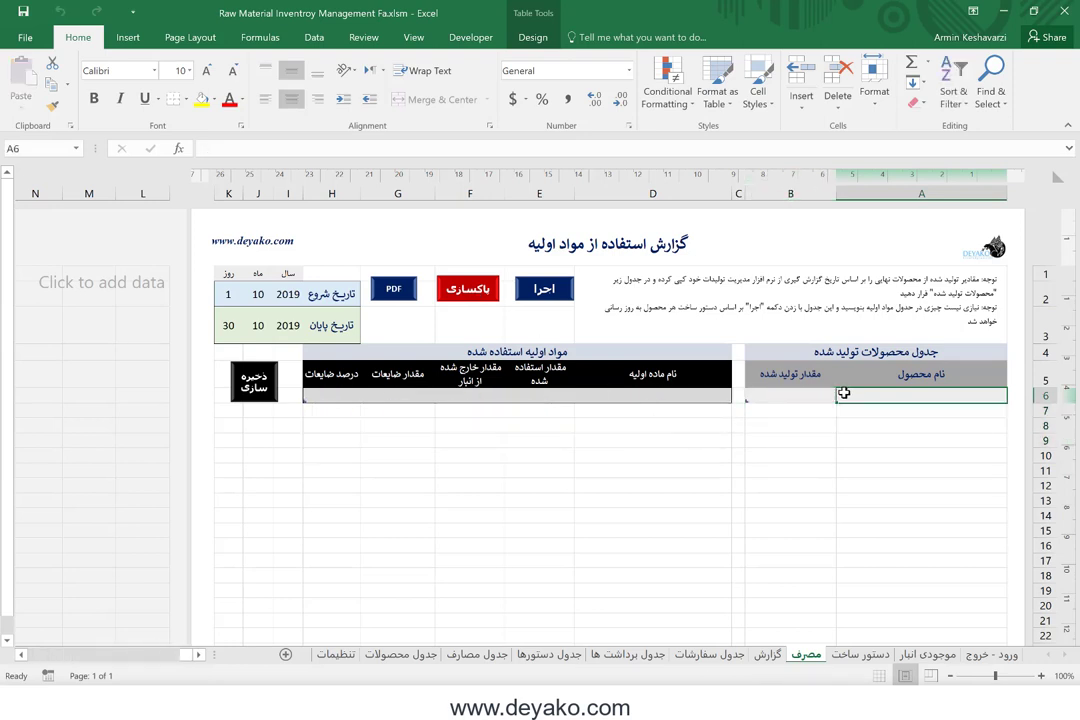
left_click(520, 705)
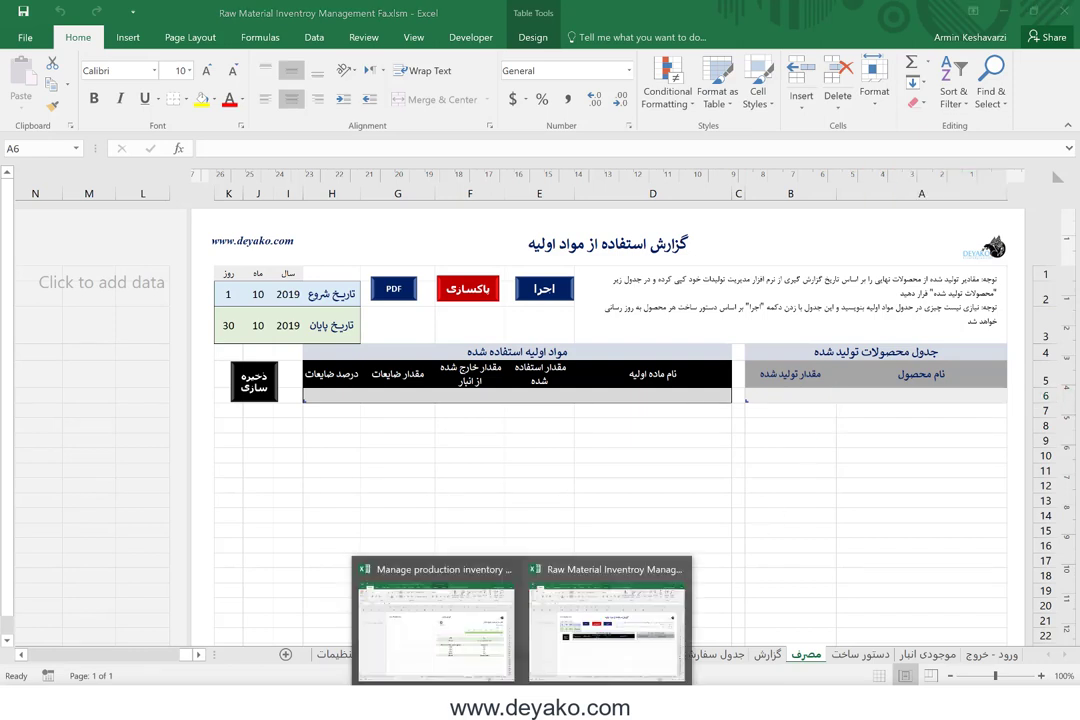
left_click(476, 664)
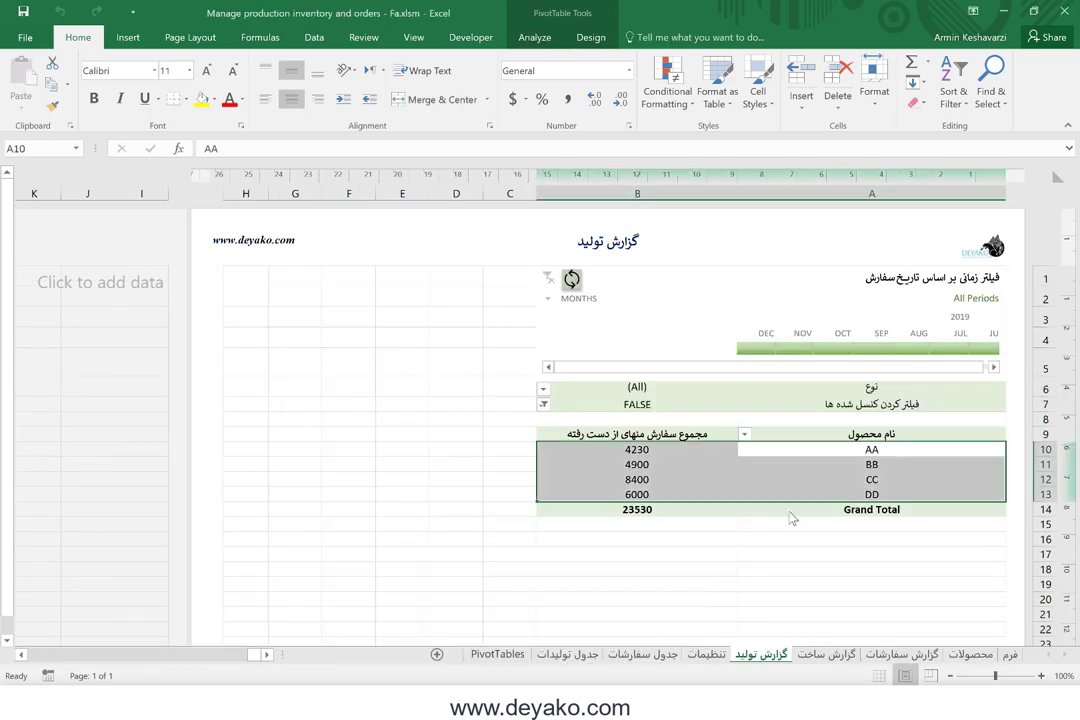
key("ctrl+c")
left_click(520, 705)
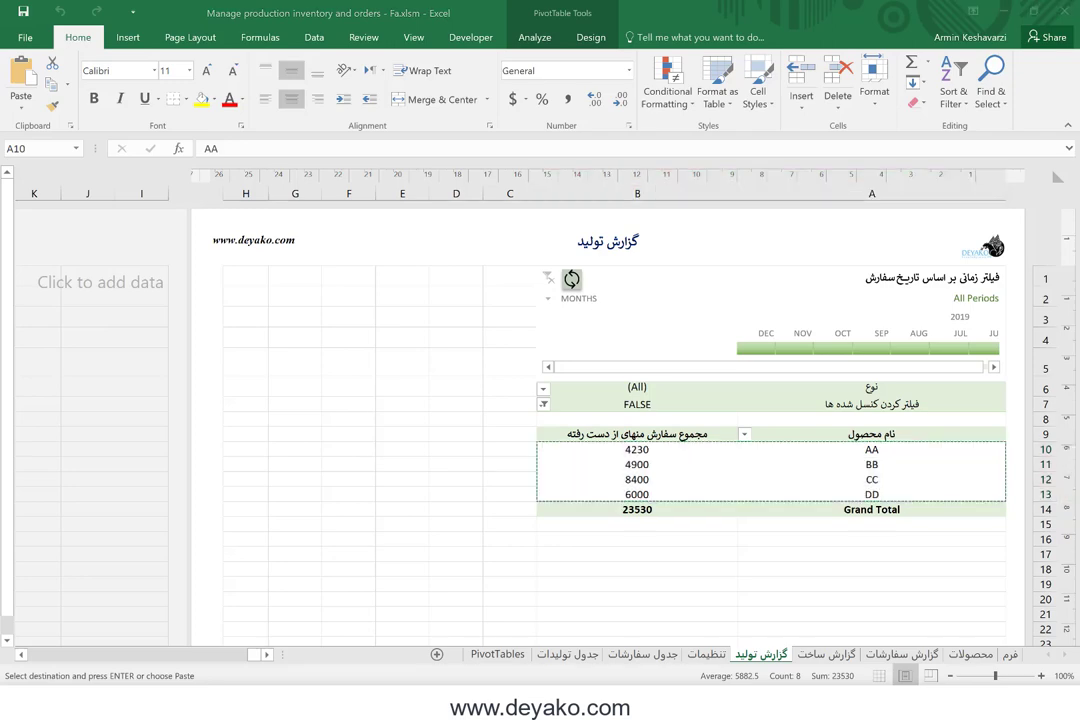
left_click(638, 636)
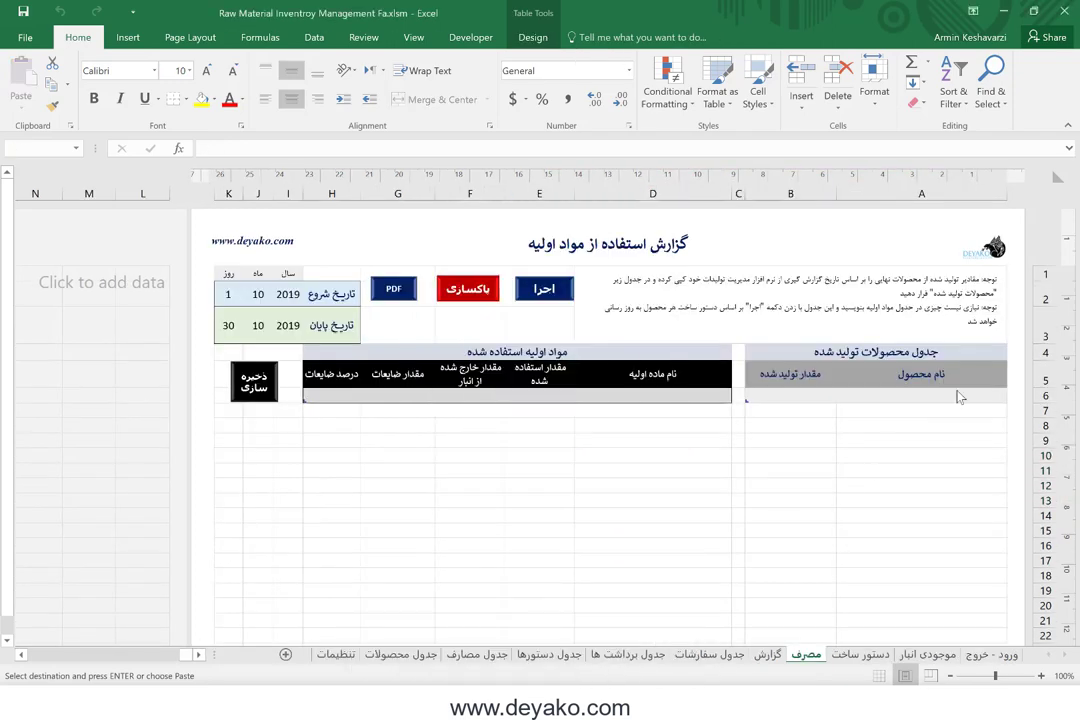
key("ctrl+v")
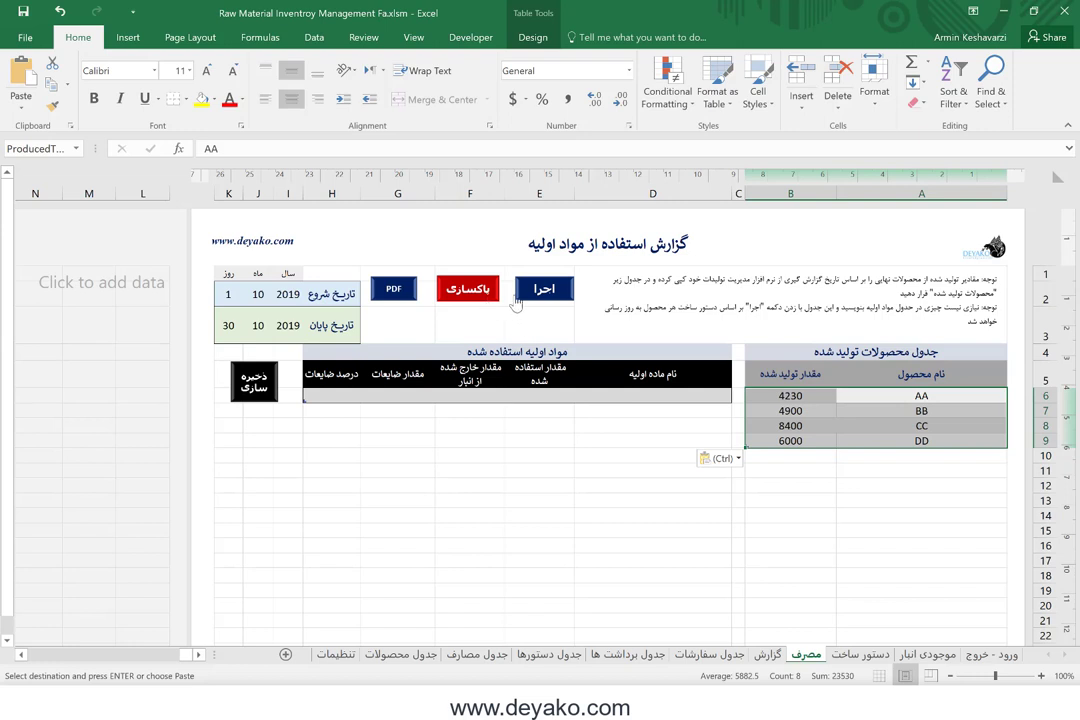
Run the اجرا usage calculation and dismiss the no-recipe warnings for AA, BB and CC
left_click(543, 289)
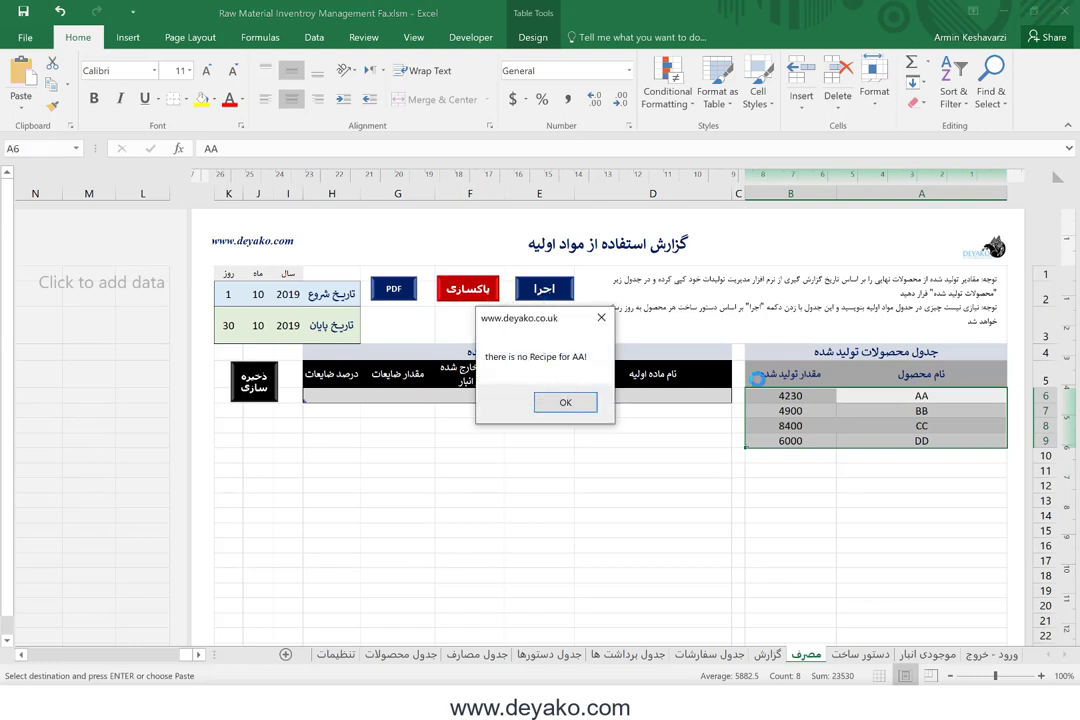
left_click(581, 405)
left_click(578, 404)
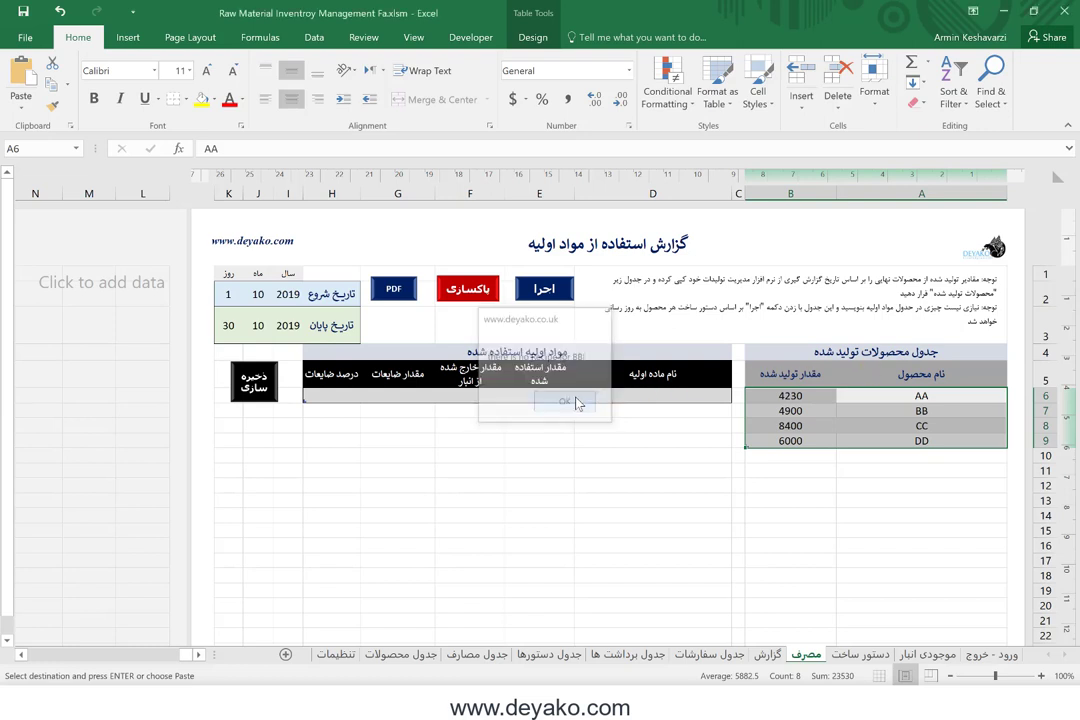
left_click(576, 404)
Replace AA–CC with Cake, Special Bread and Bread copied from the جدول محصولات sheet
left_click(576, 404)
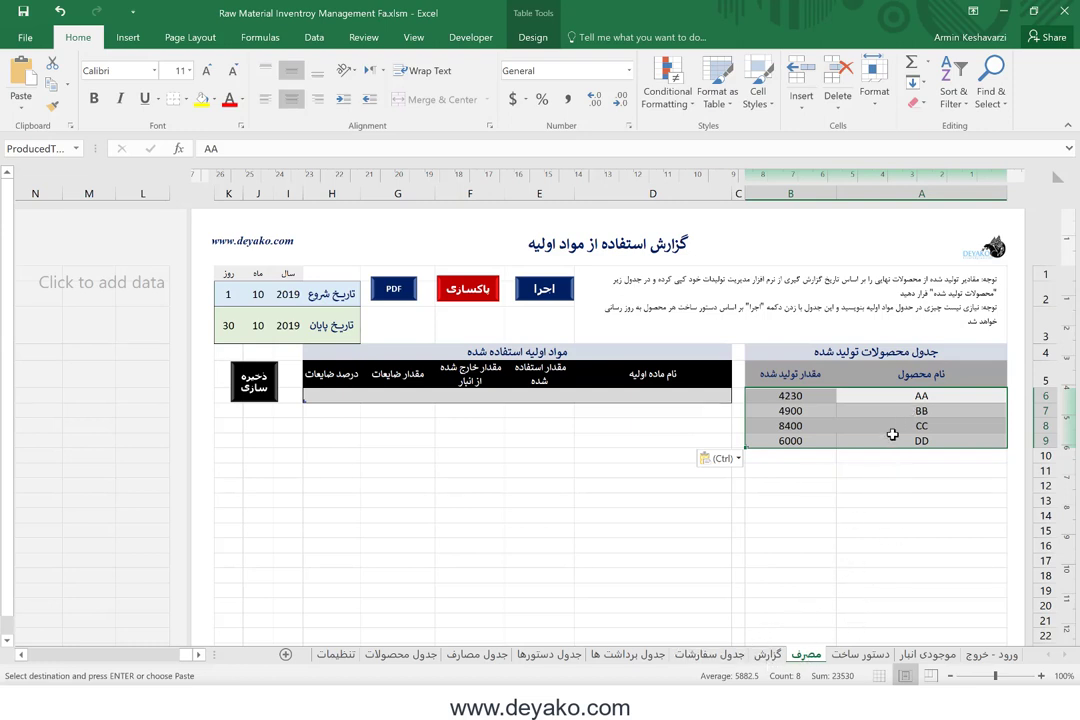
left_click(709, 654)
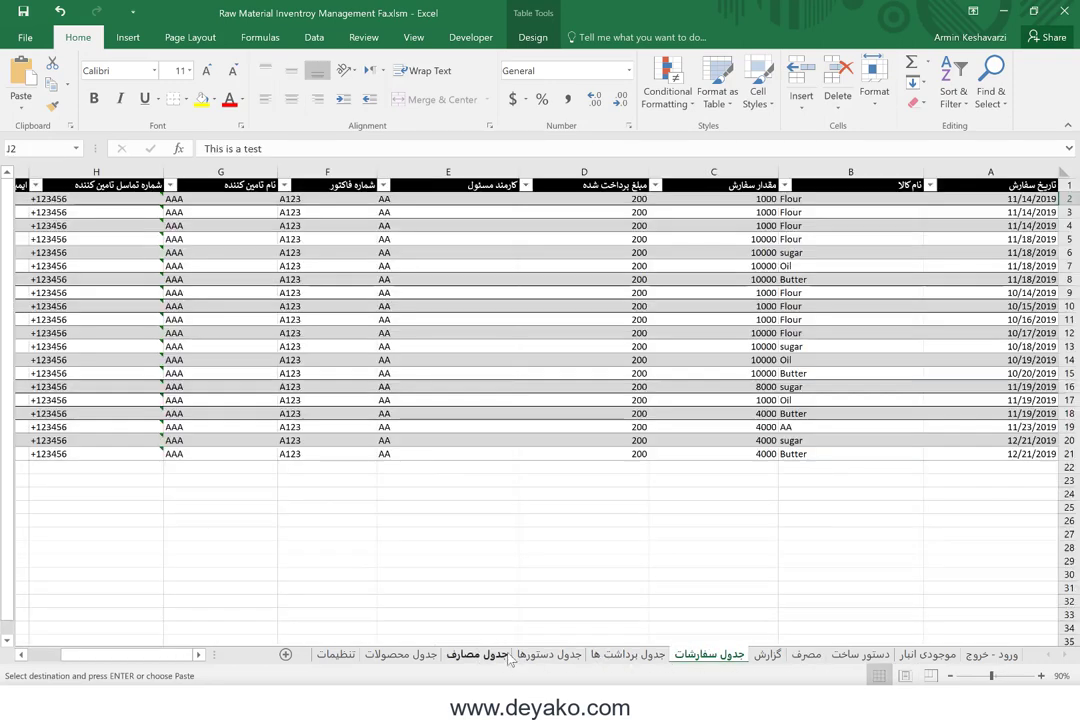
left_click(400, 654)
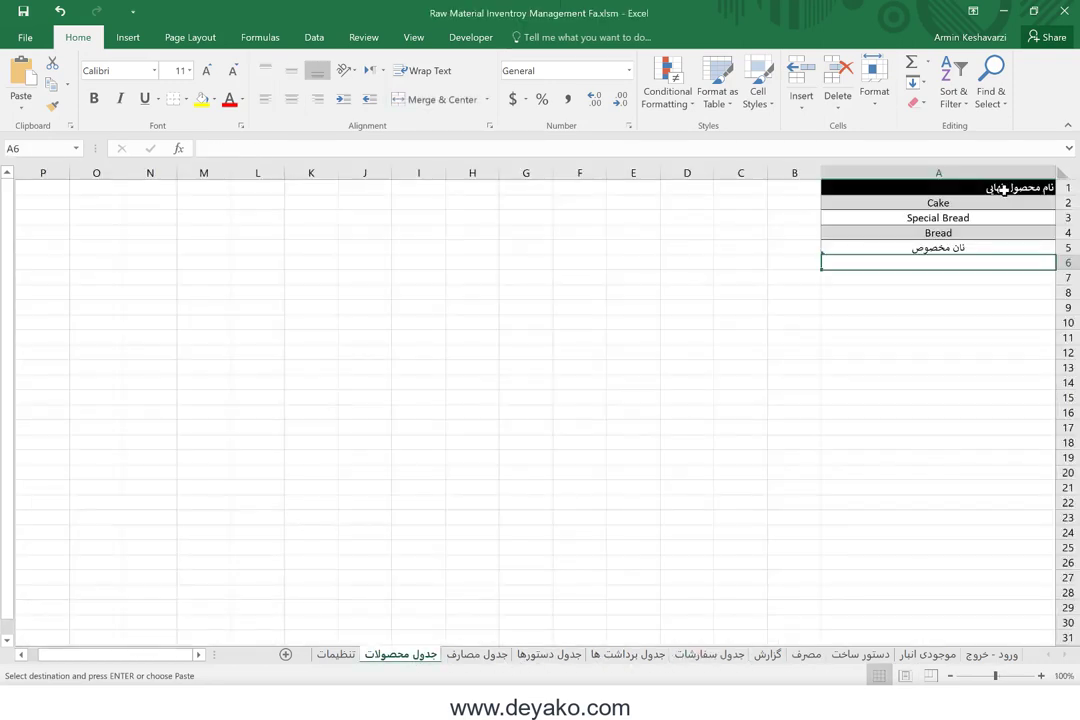
left_click_drag(955, 203, 955, 230)
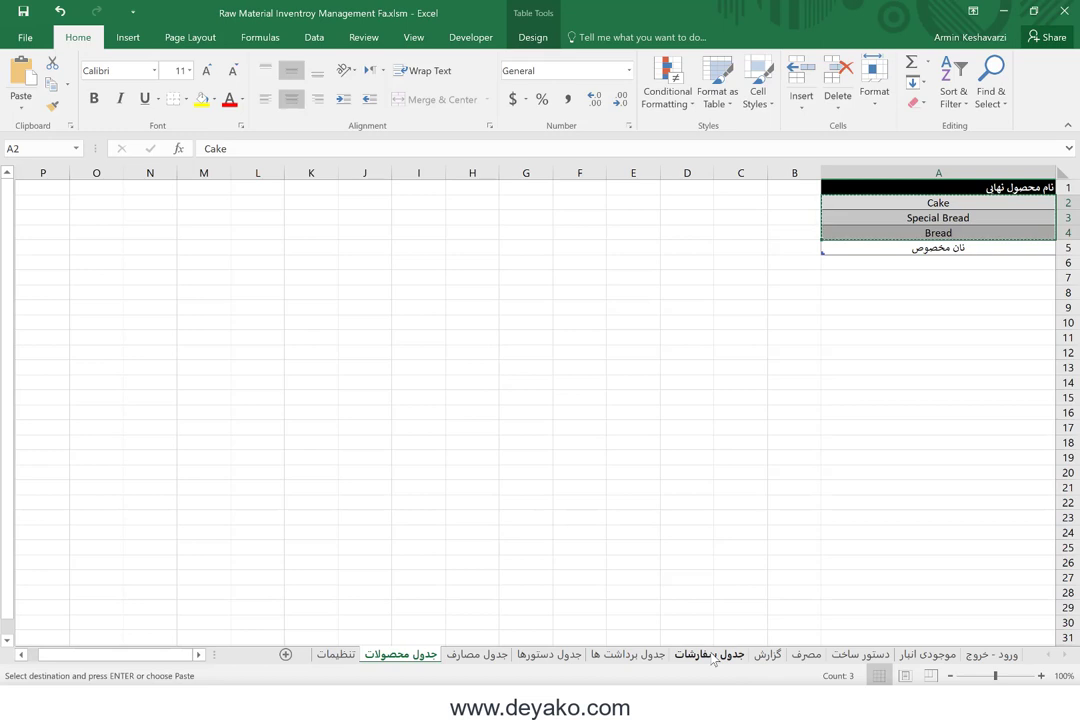
left_click(806, 654)
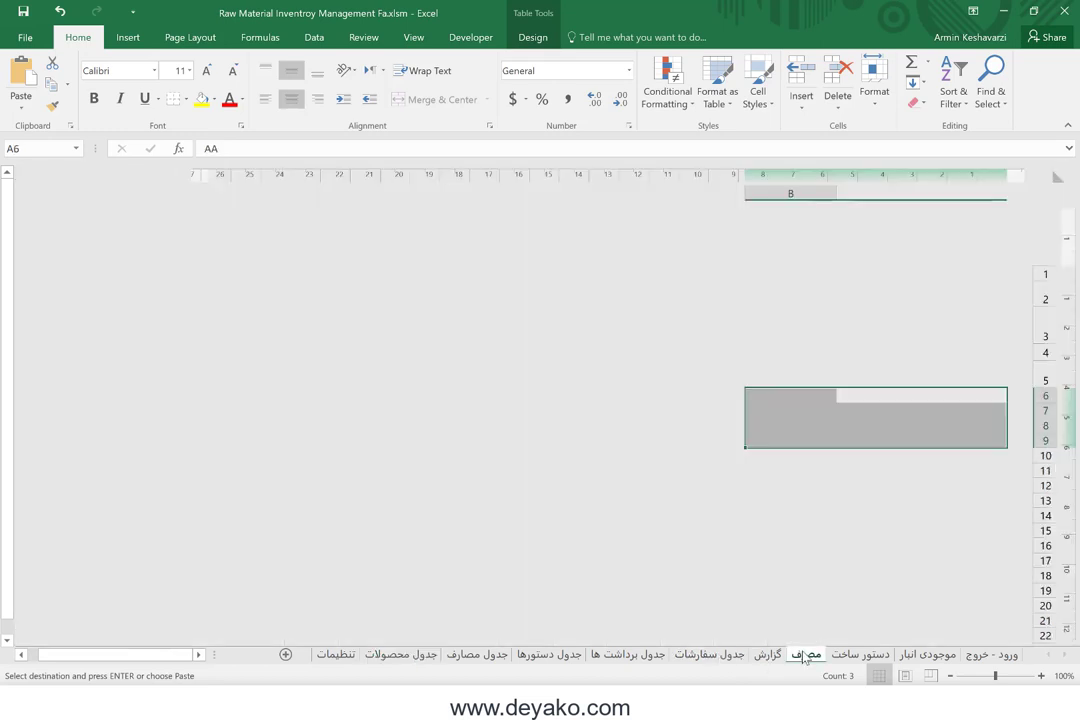
left_click(929, 400)
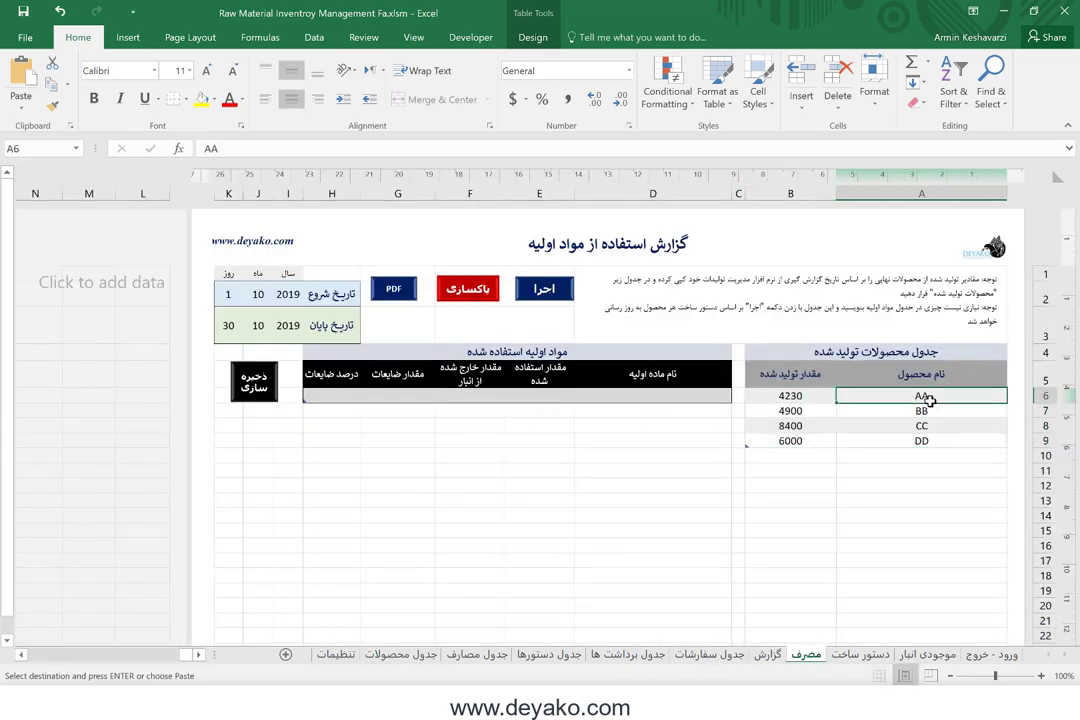
key("ctrl+v")
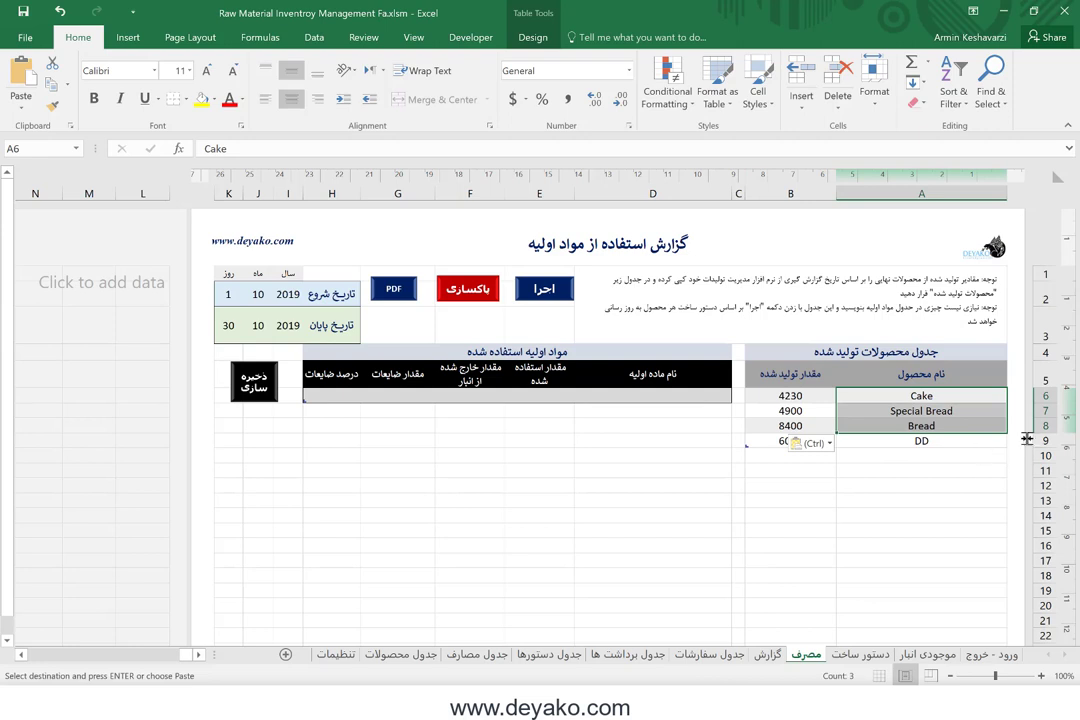
Delete the leftover DD row from the produced-products table
left_click(989, 443)
right_click(989, 443)
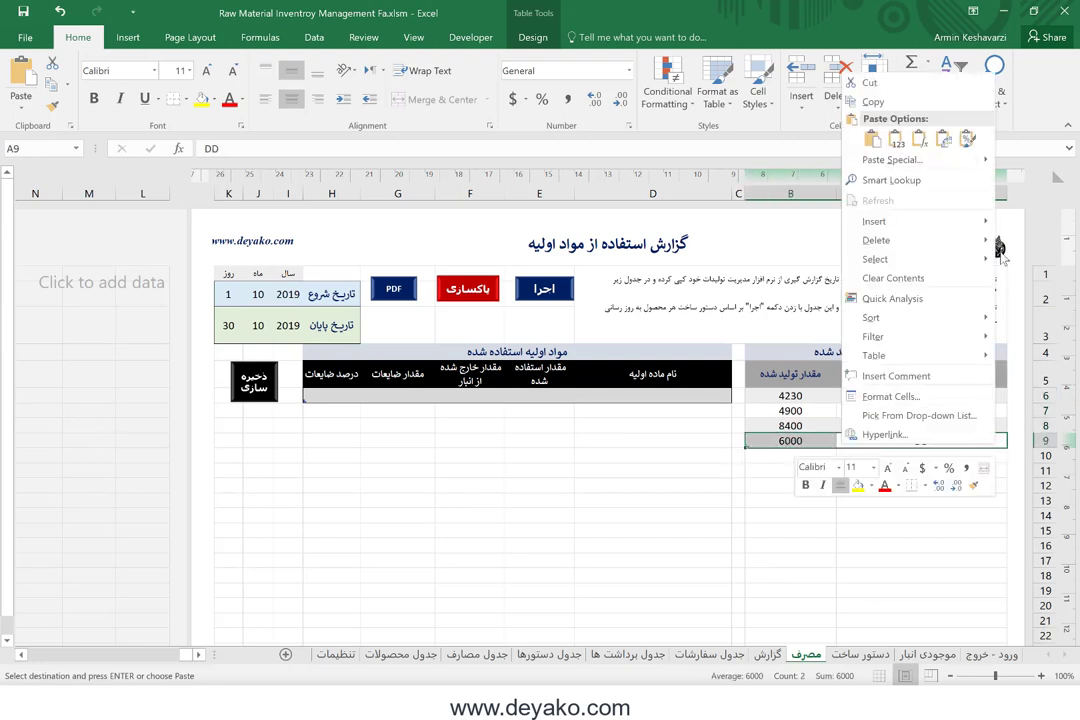
mouse_move(975, 243)
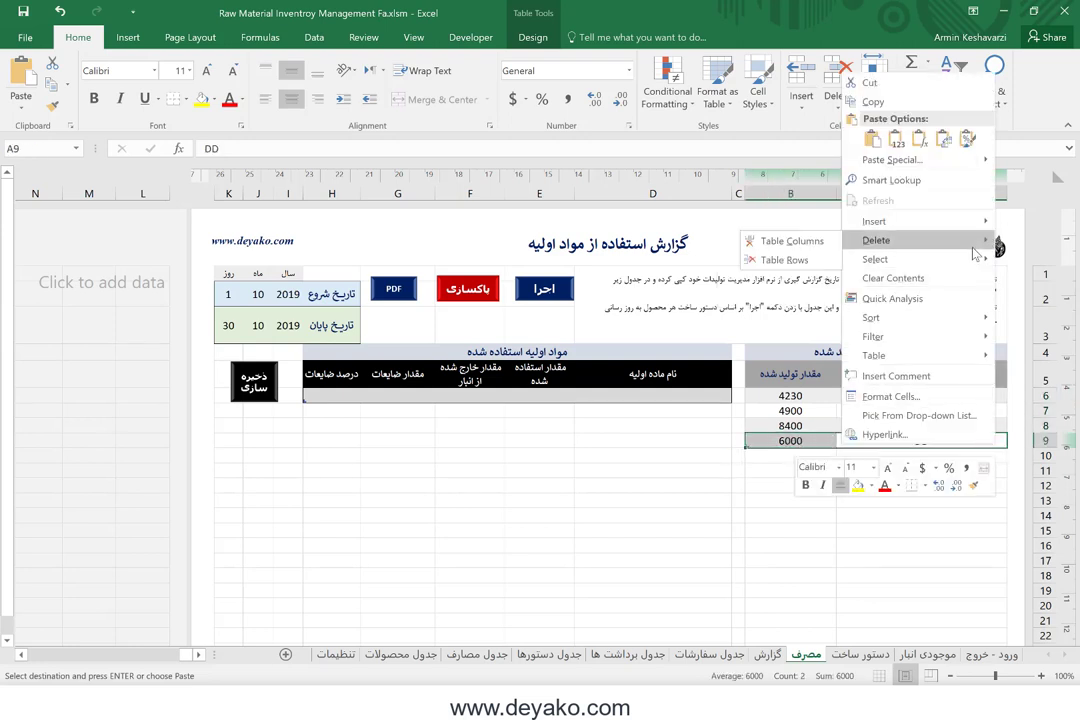
left_click(784, 260)
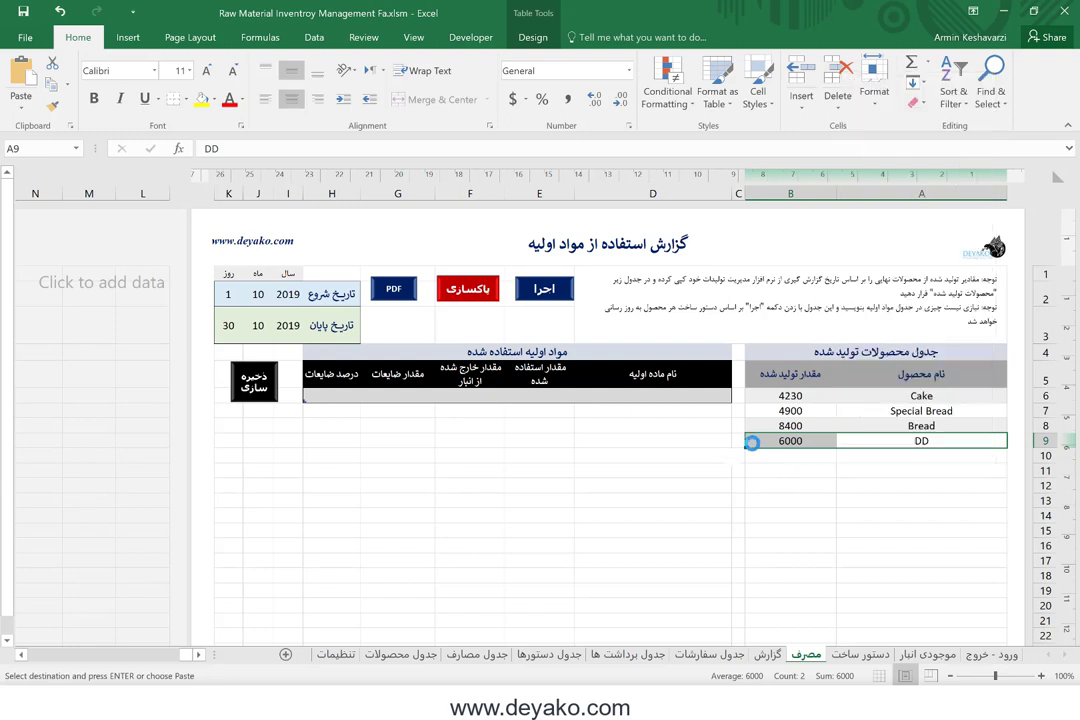
left_click(715, 491)
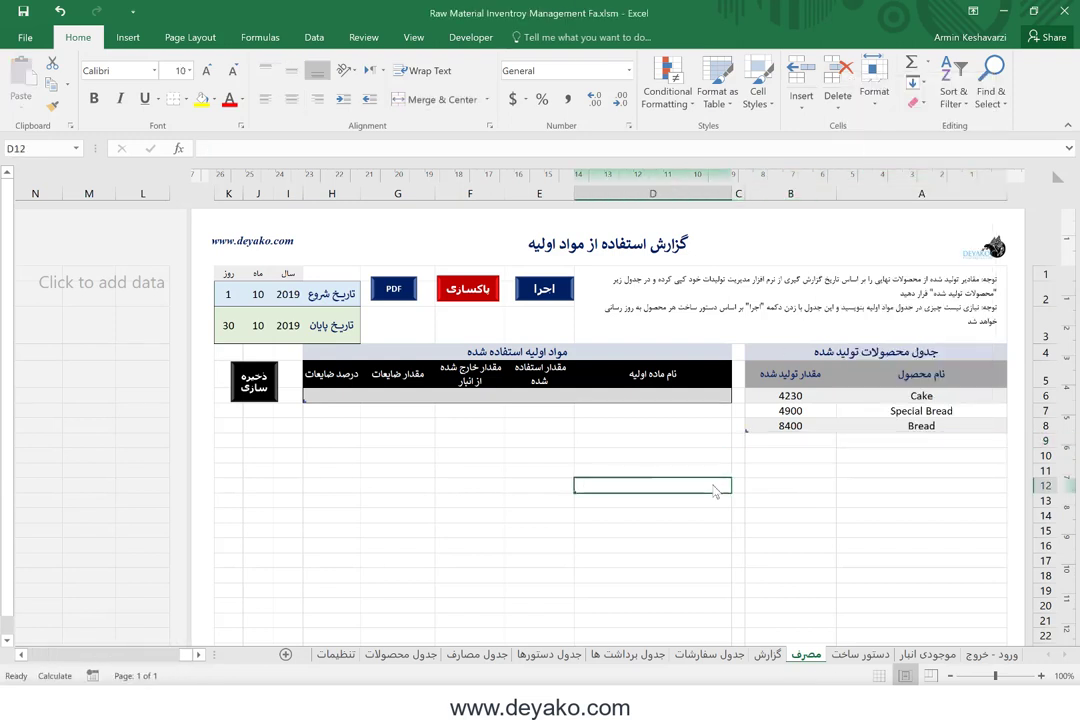
Run the usage calculation, close the warning, and check the used, withdrawn and waste totals
left_click(560, 288)
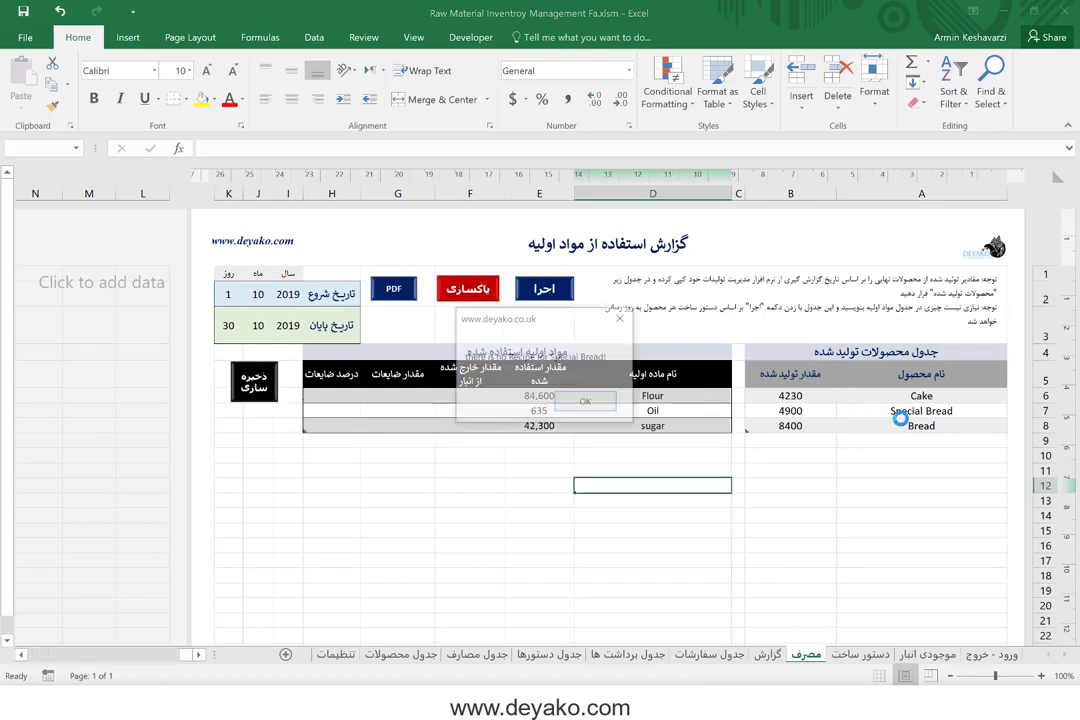
key("Return")
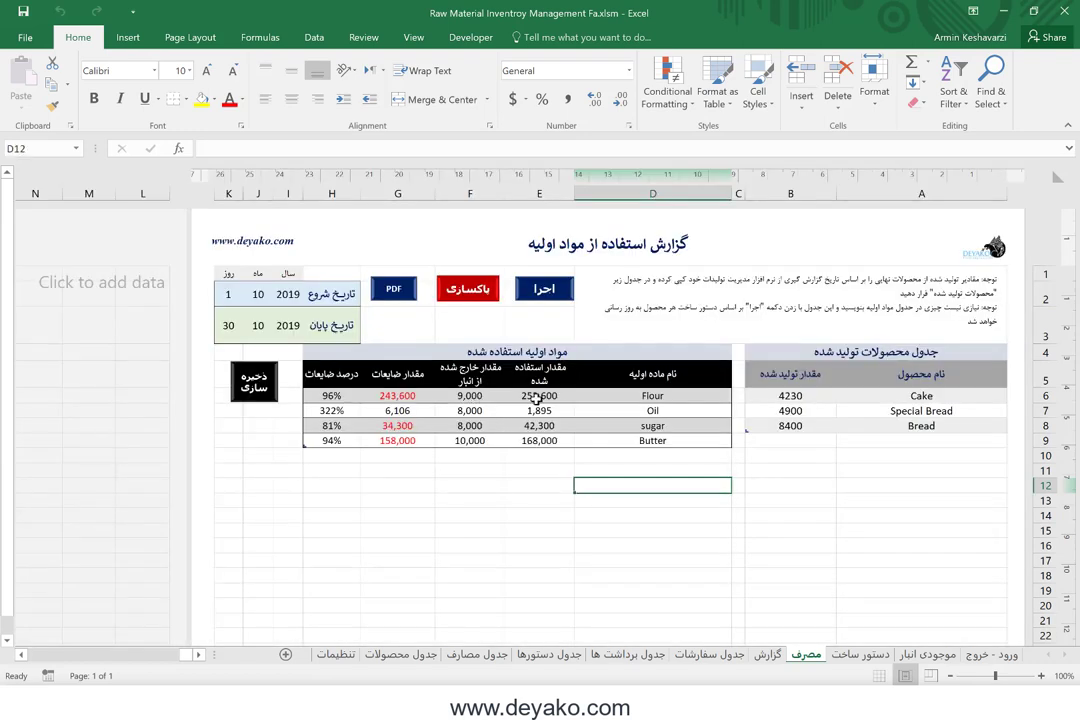
left_click_drag(537, 397, 539, 440)
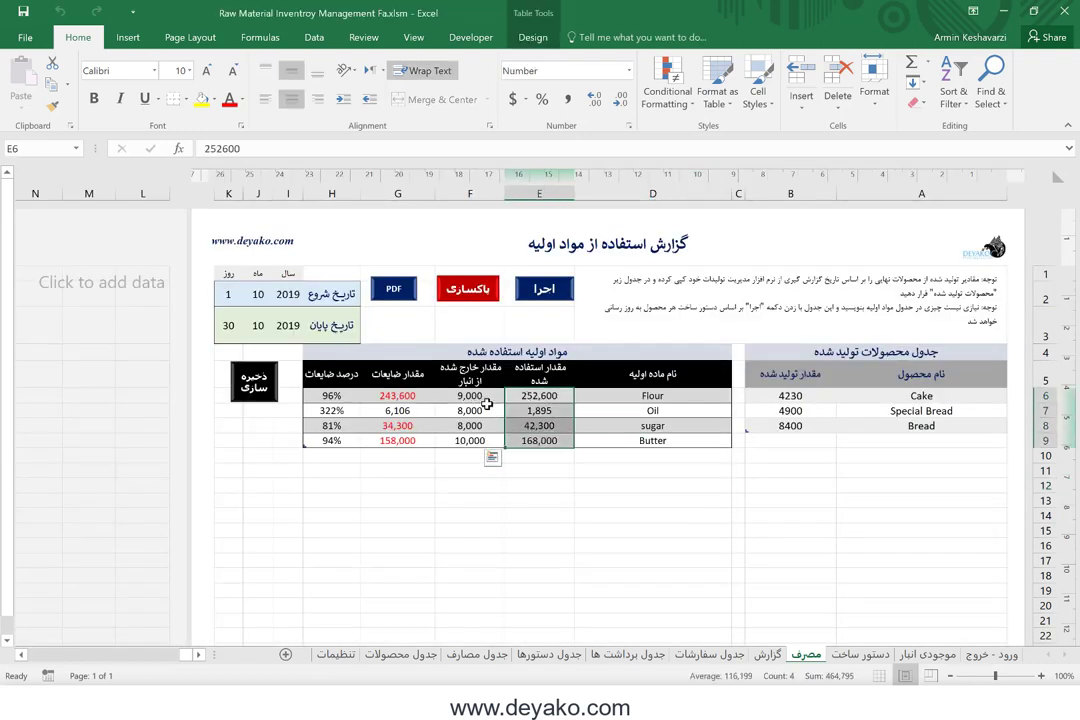
left_click_drag(484, 399, 482, 441)
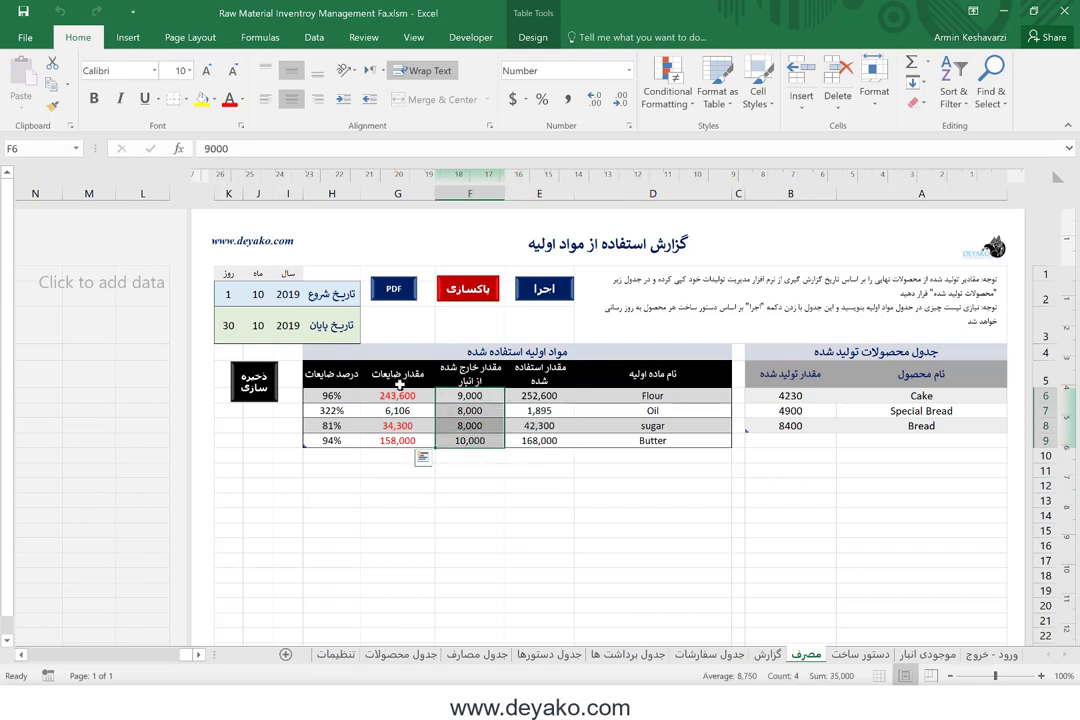
left_click_drag(395, 396, 397, 442)
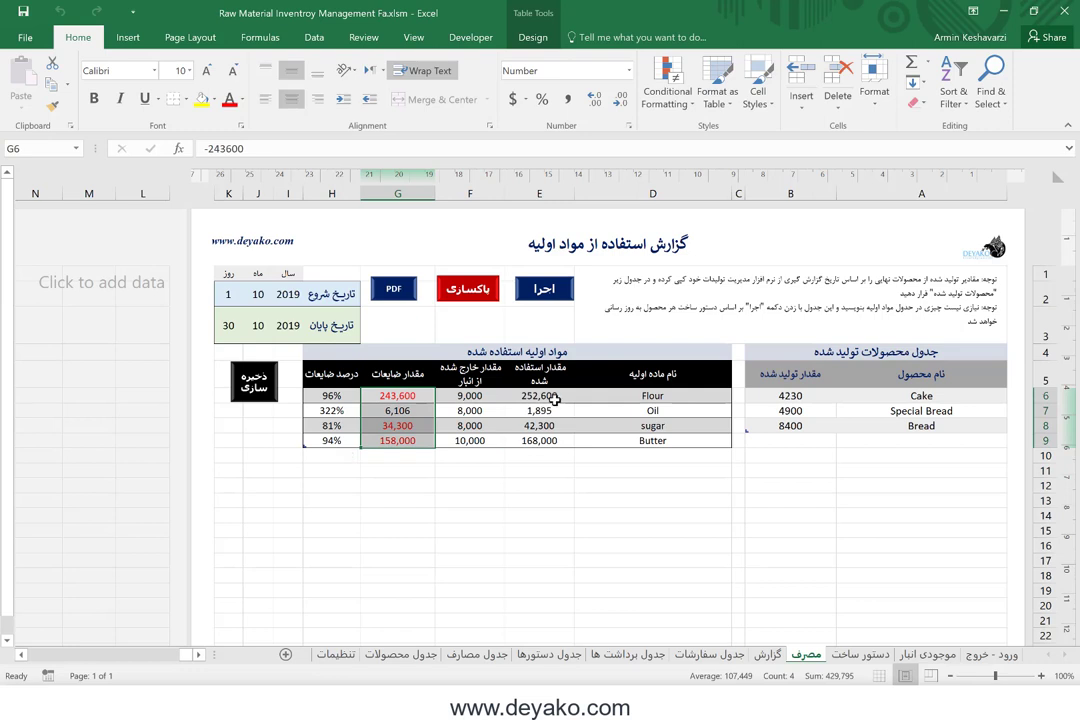
Inspect Flour's and Oil's used, withdrawn and waste amounts
left_click_drag(554, 399, 488, 400)
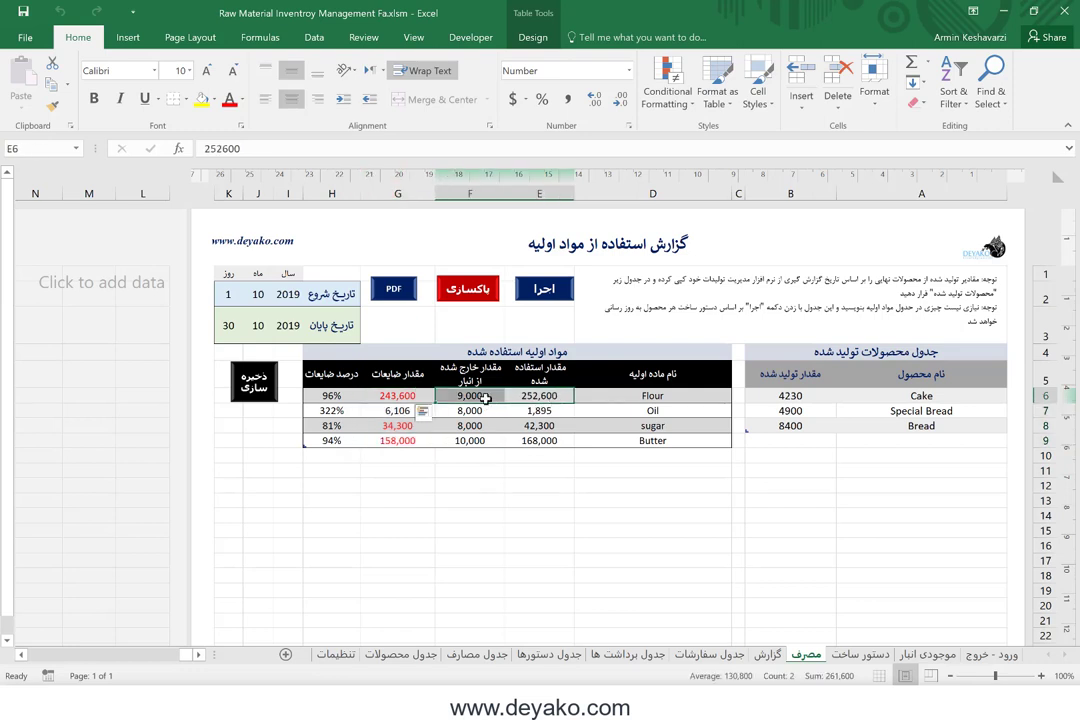
left_click(485, 398)
left_click(550, 398)
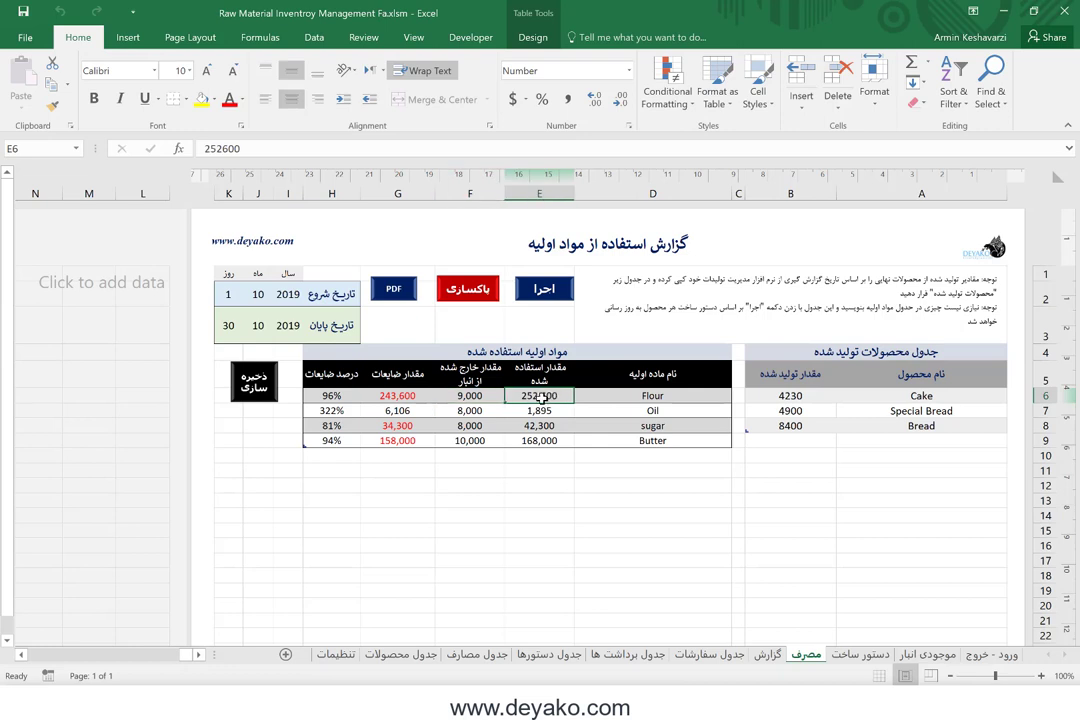
left_click(397, 395)
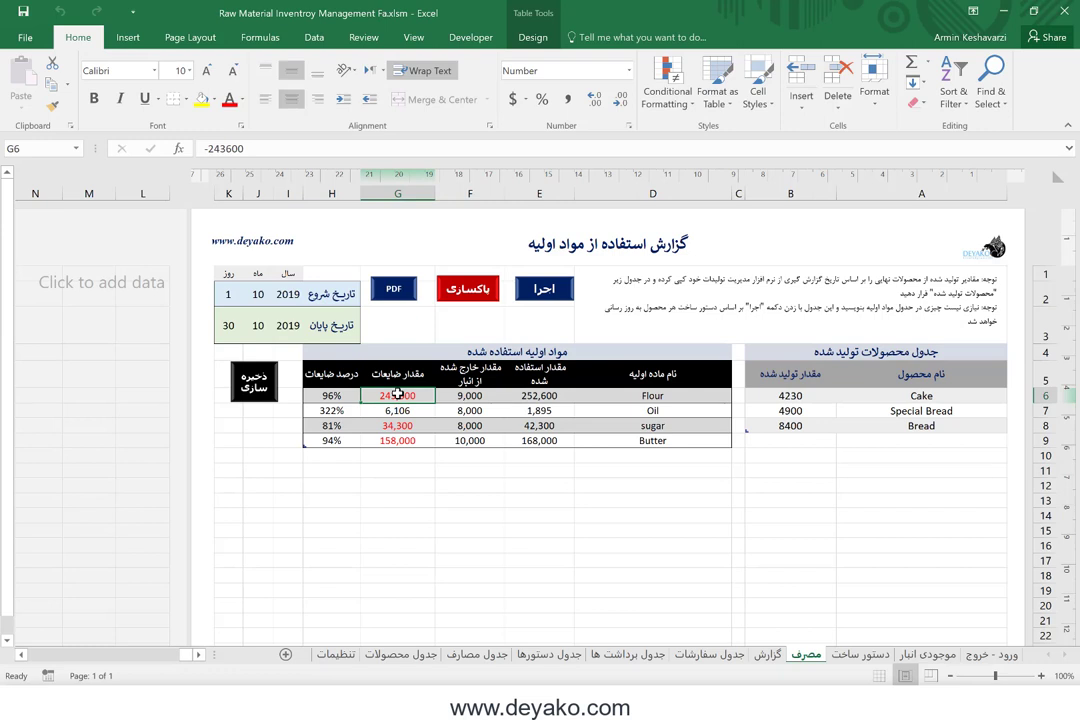
left_click(548, 411)
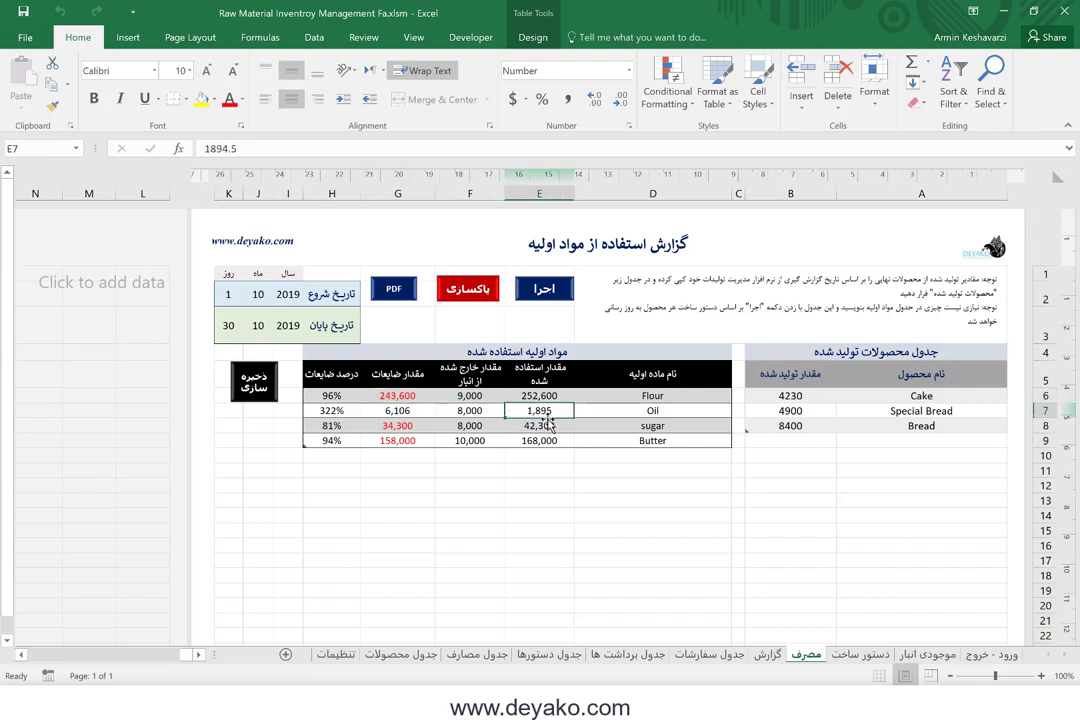
left_click(484, 413)
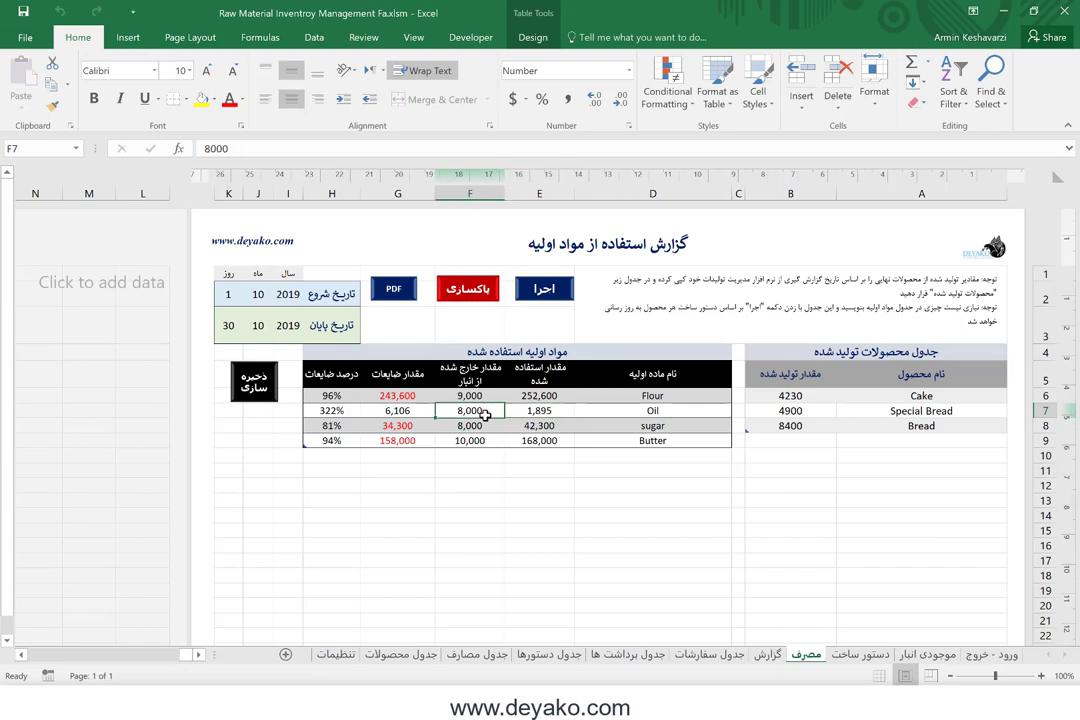
left_click(410, 410)
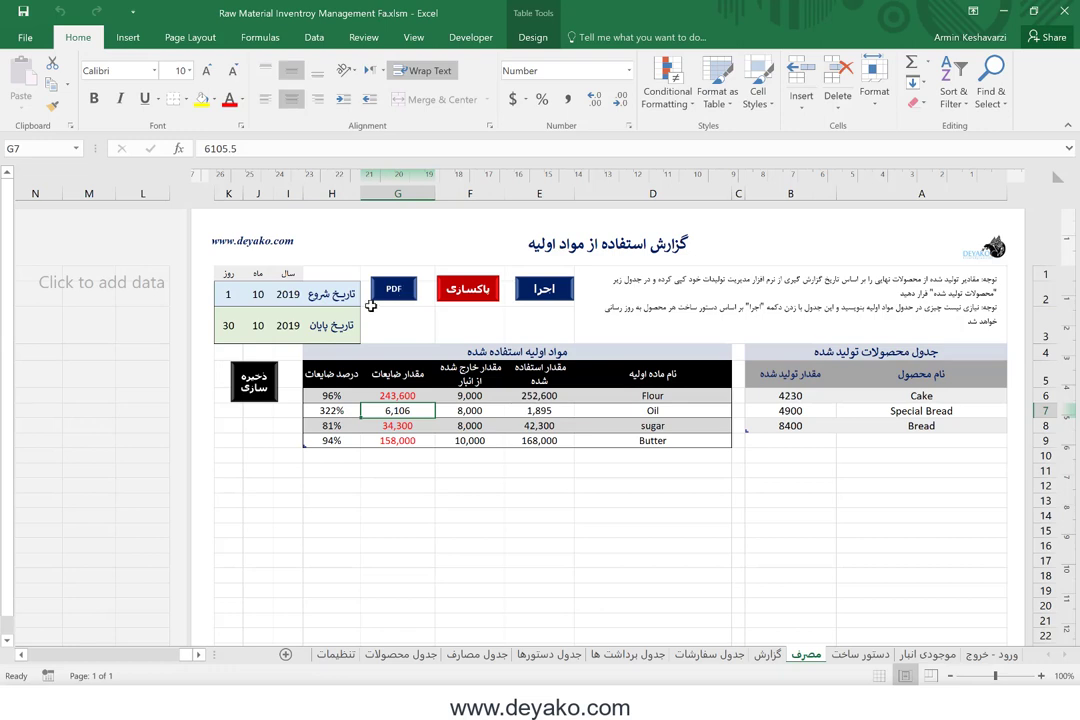
Save the usage results with ذخیره سازی and open the گزارش report, dismissing its message
left_click(265, 383)
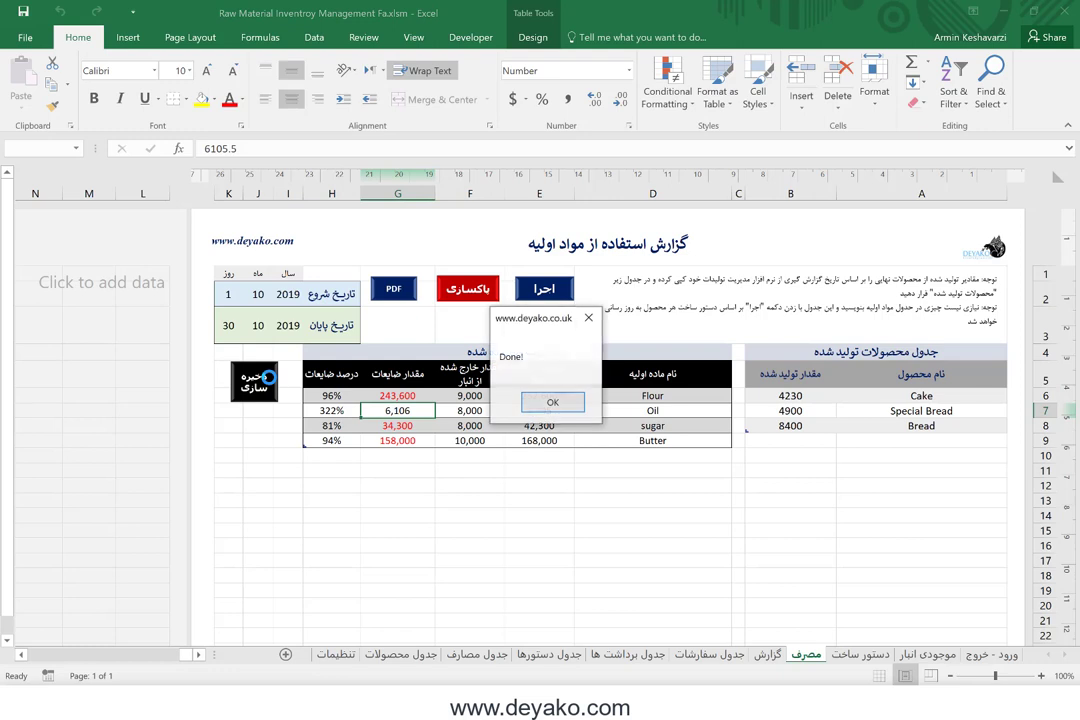
left_click(556, 402)
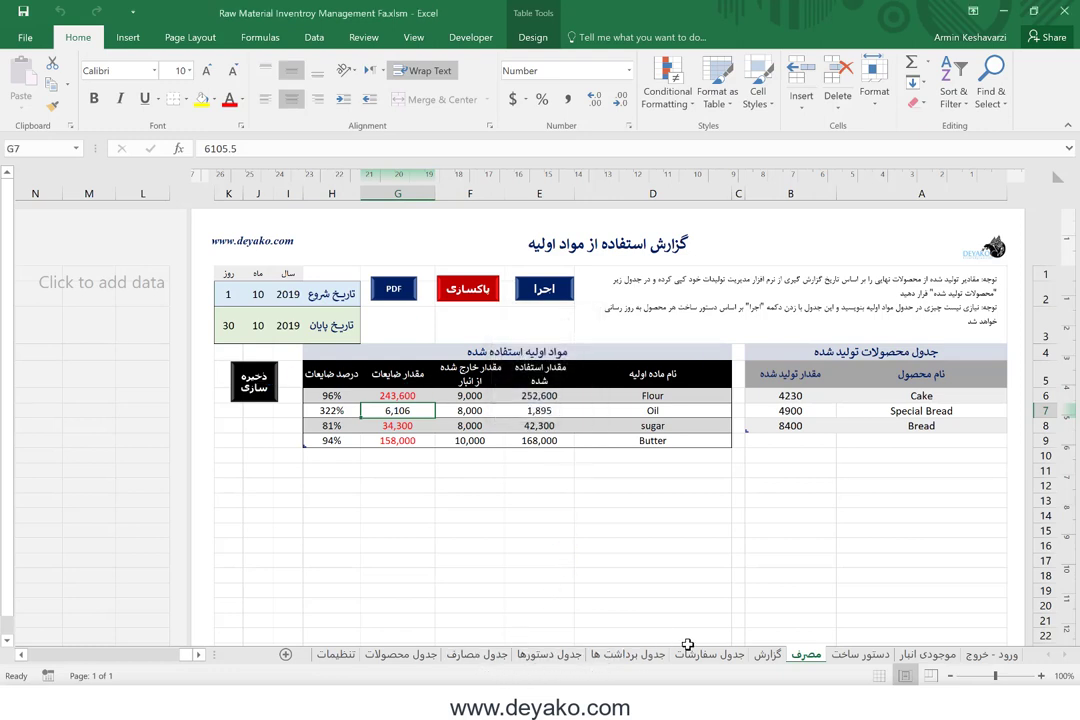
left_click(768, 656)
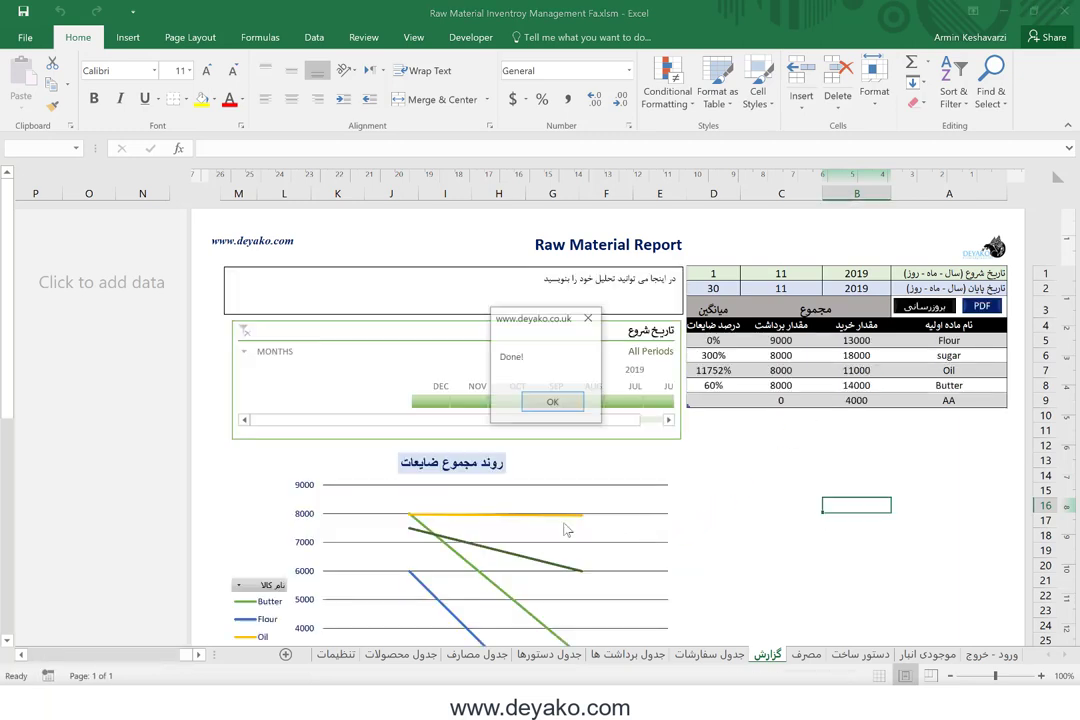
left_click(553, 404)
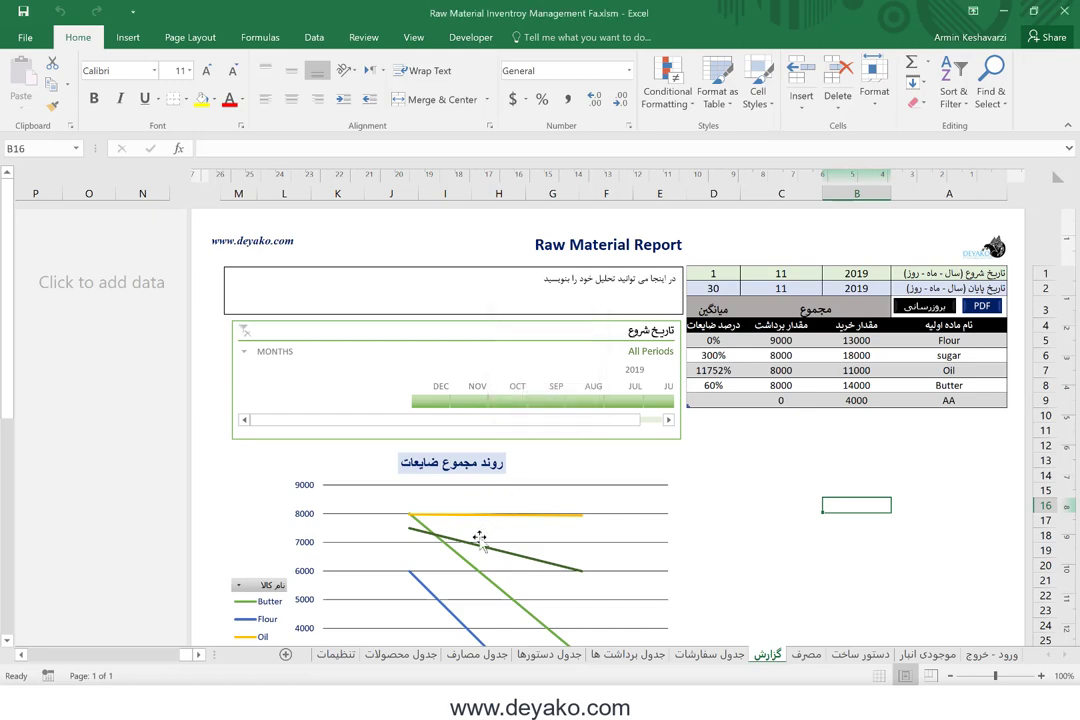
Scroll through the گزارش Raw Material Report and its waste trend chart
scroll(482, 540, "down", 2)
scroll(576, 504, "up", 1)
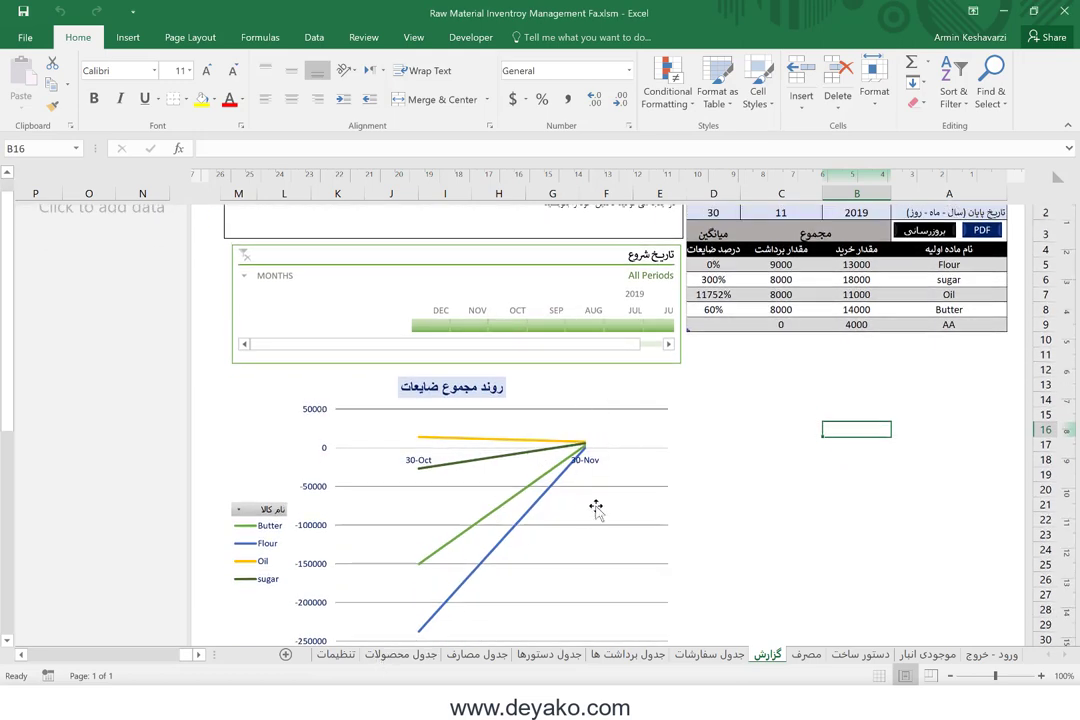
scroll(595, 507, "down", 4)
scroll(595, 507, "up", 1)
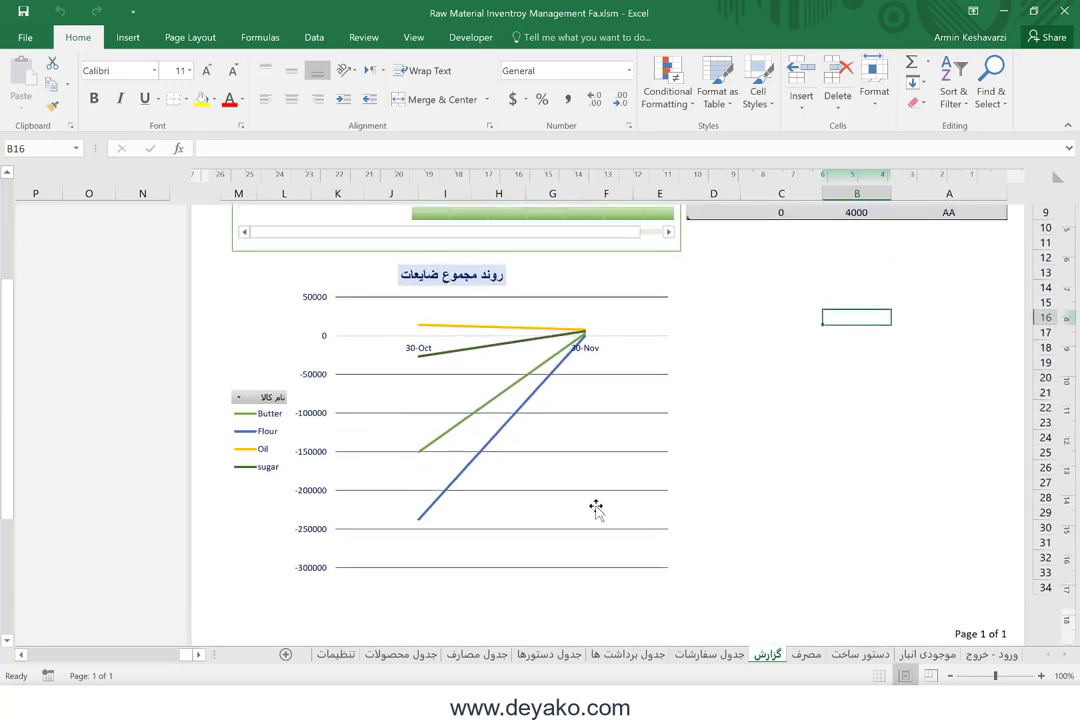
scroll(595, 507, "up", 3)
scroll(595, 507, "down", 4)
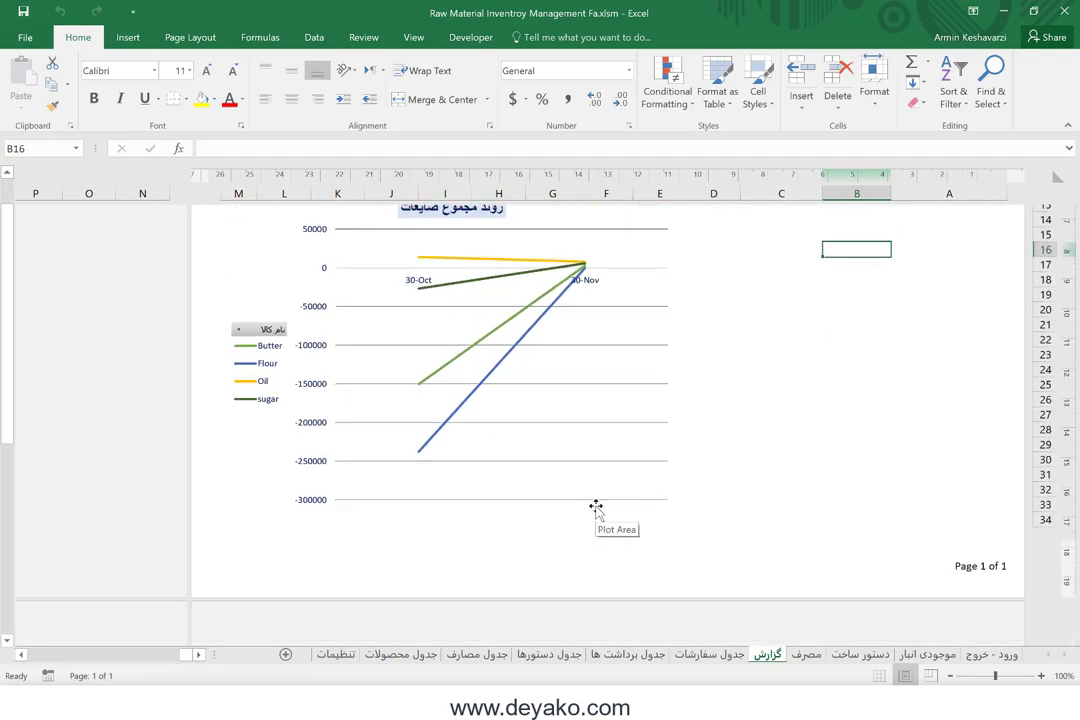
scroll(595, 507, "up", 1)
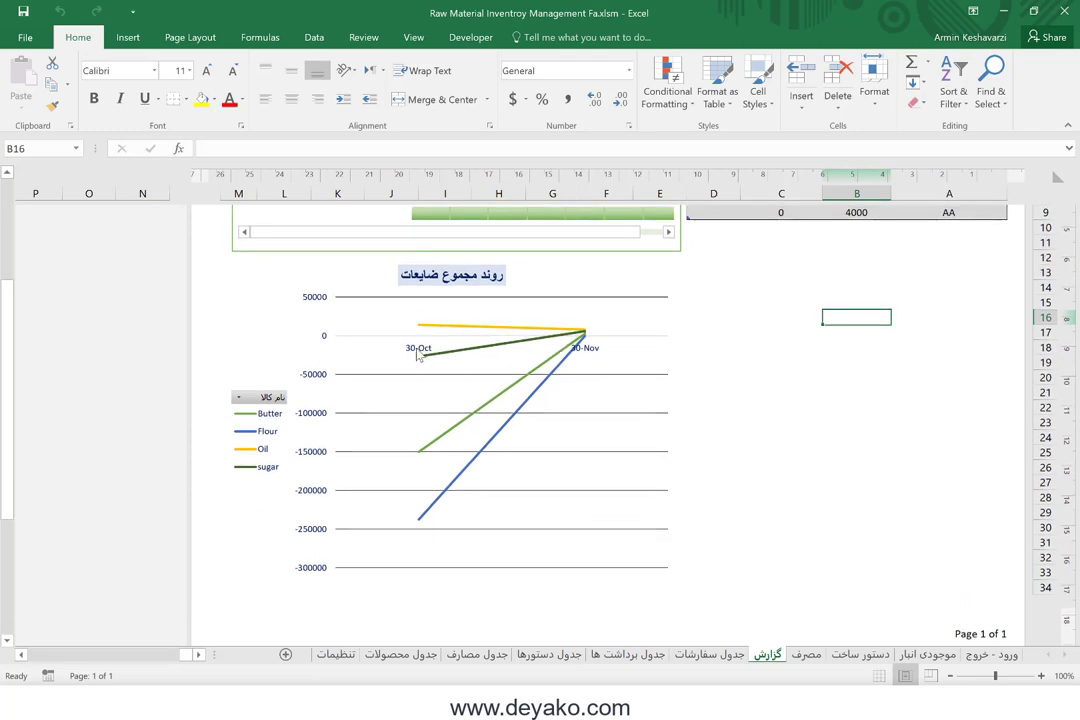
scroll(622, 369, "up", 2)
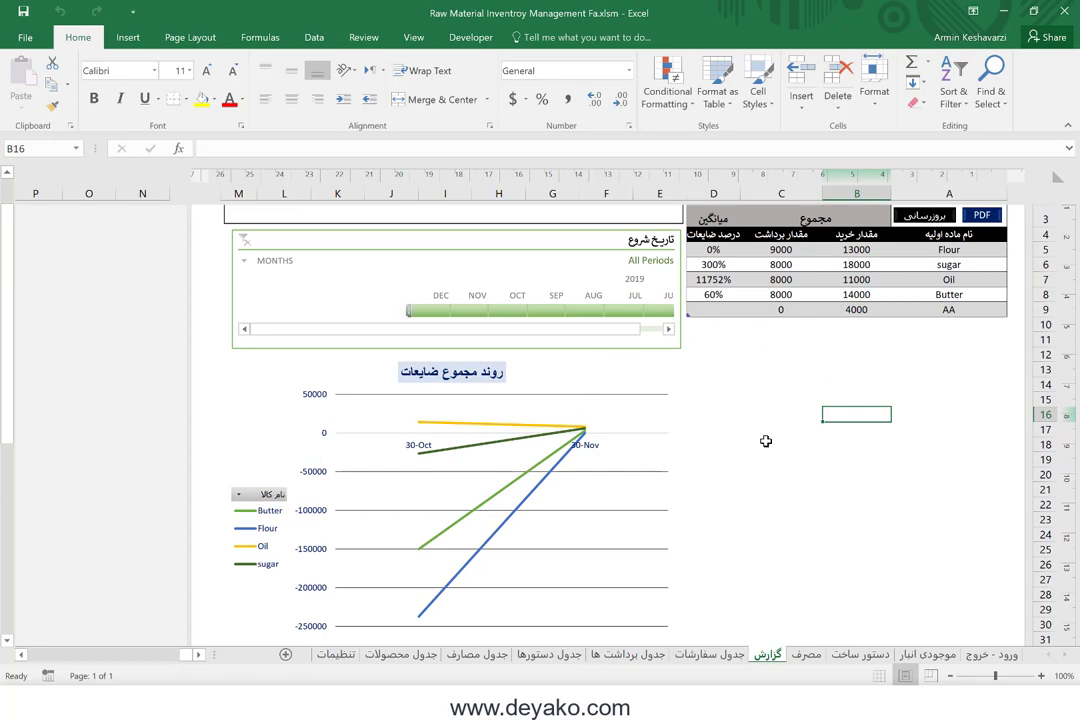
scroll(771, 439, "up", 1)
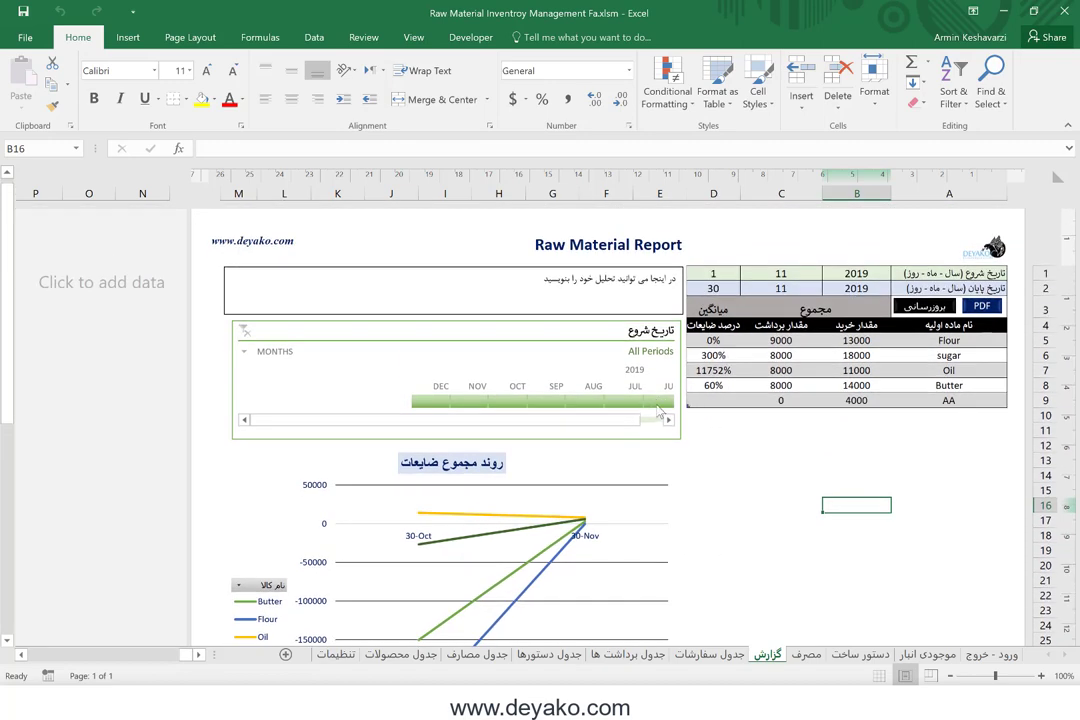
left_click(657, 402)
left_click_drag(627, 401, 548, 400)
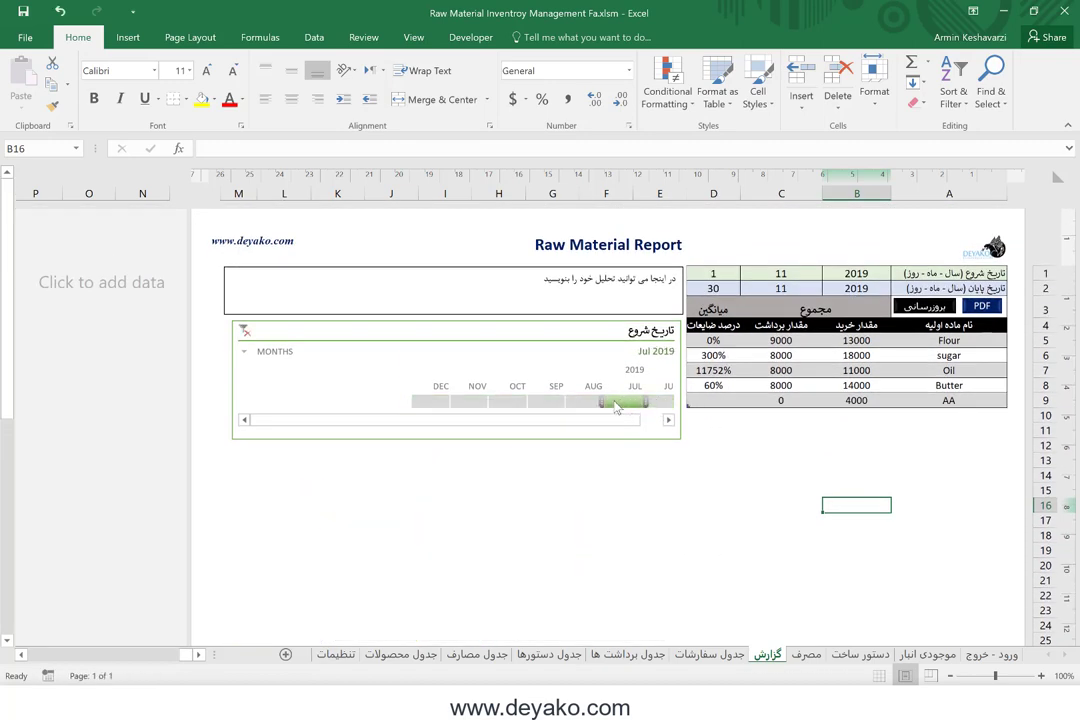
left_click(548, 400)
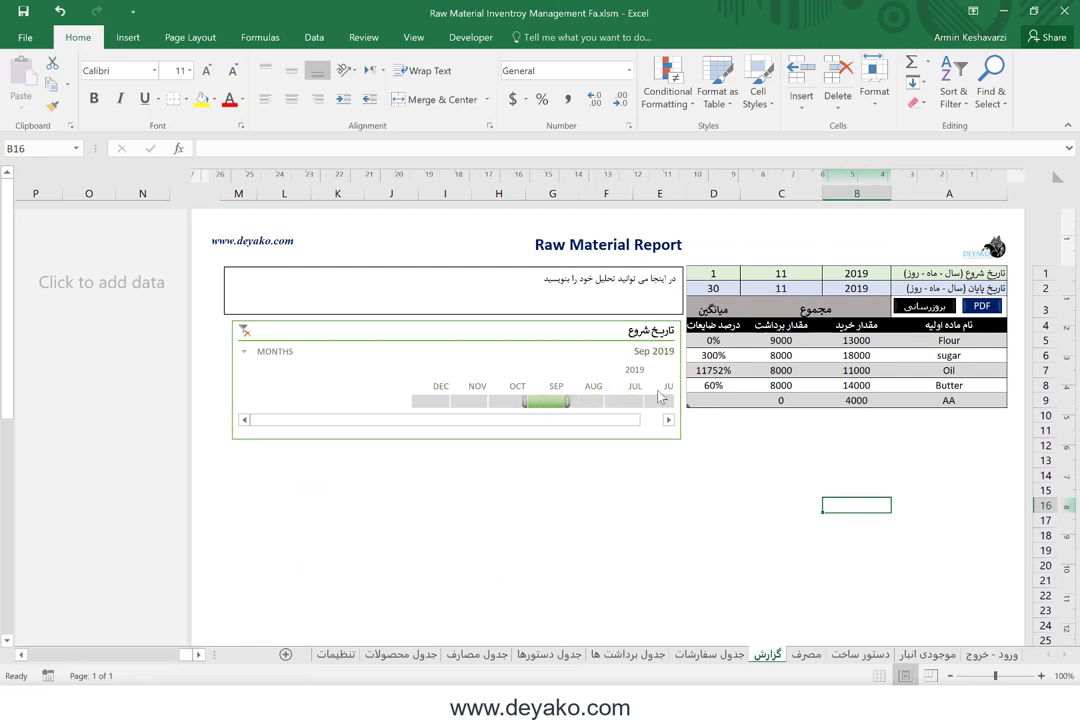
left_click(246, 333)
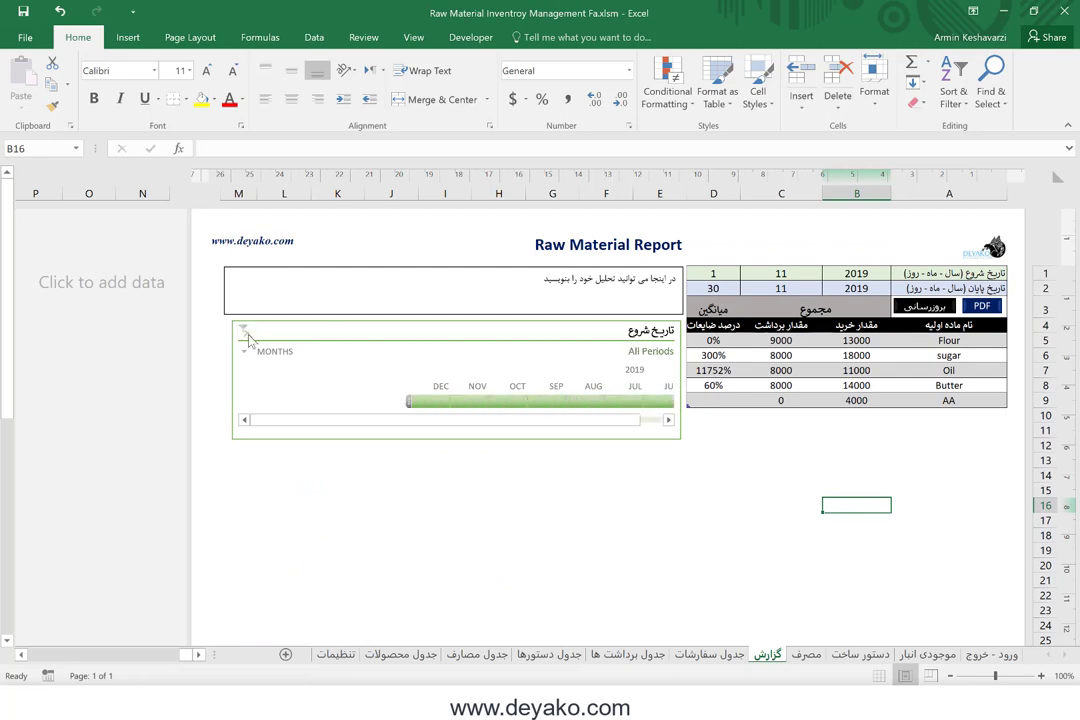
left_click(595, 299)
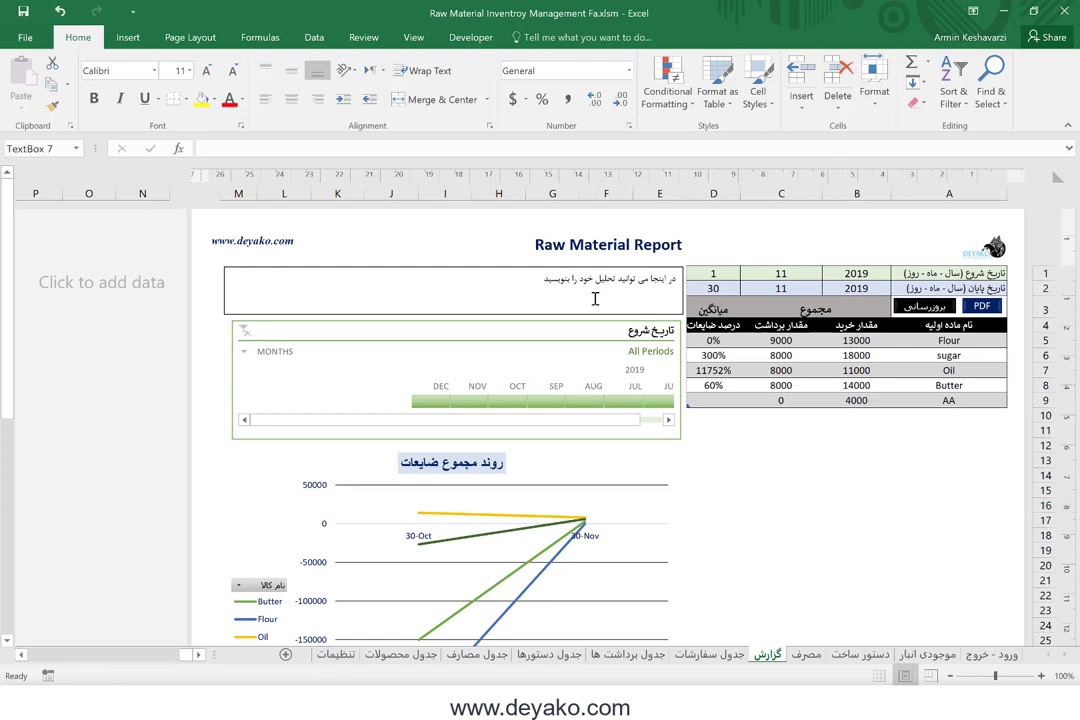
Select the report's start and end date rows and material rows to review them
left_click(795, 274)
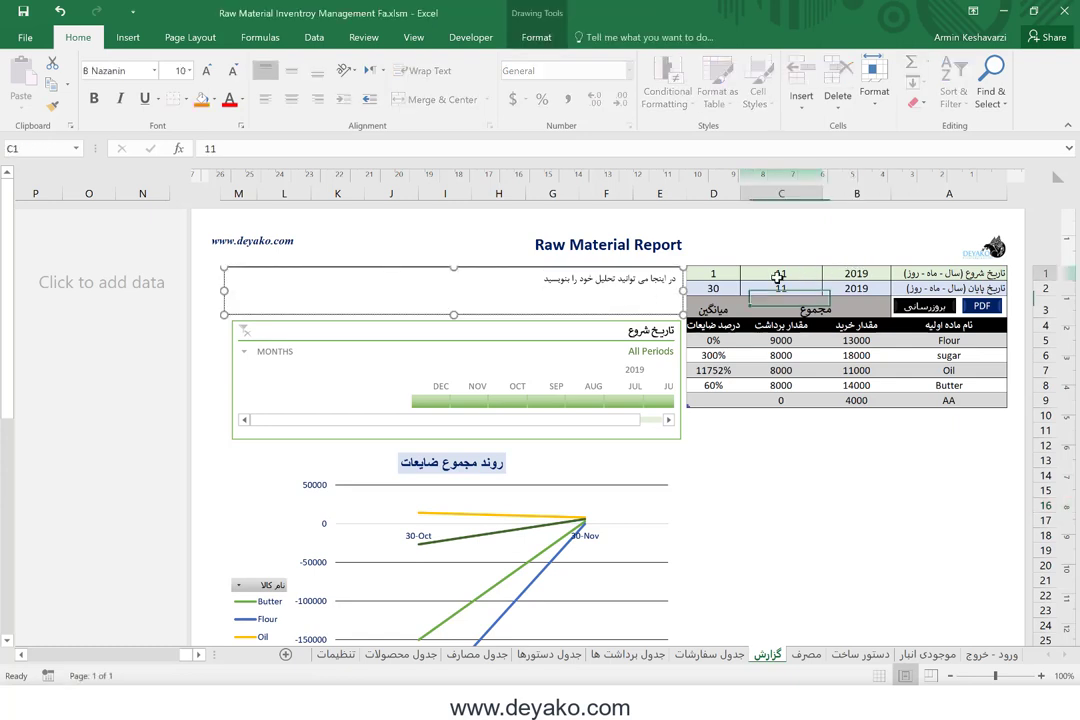
left_click(862, 277)
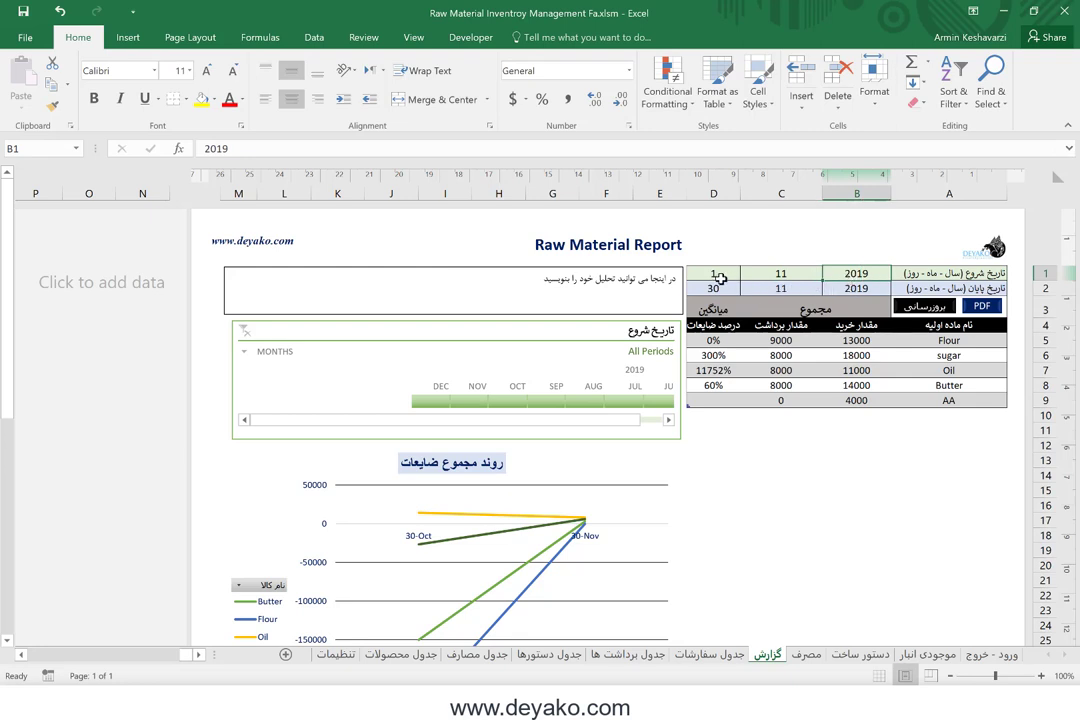
mouse_move(719, 278)
left_mouse_down()
mouse_move(860, 277)
mouse_move(860, 288)
left_mouse_up()
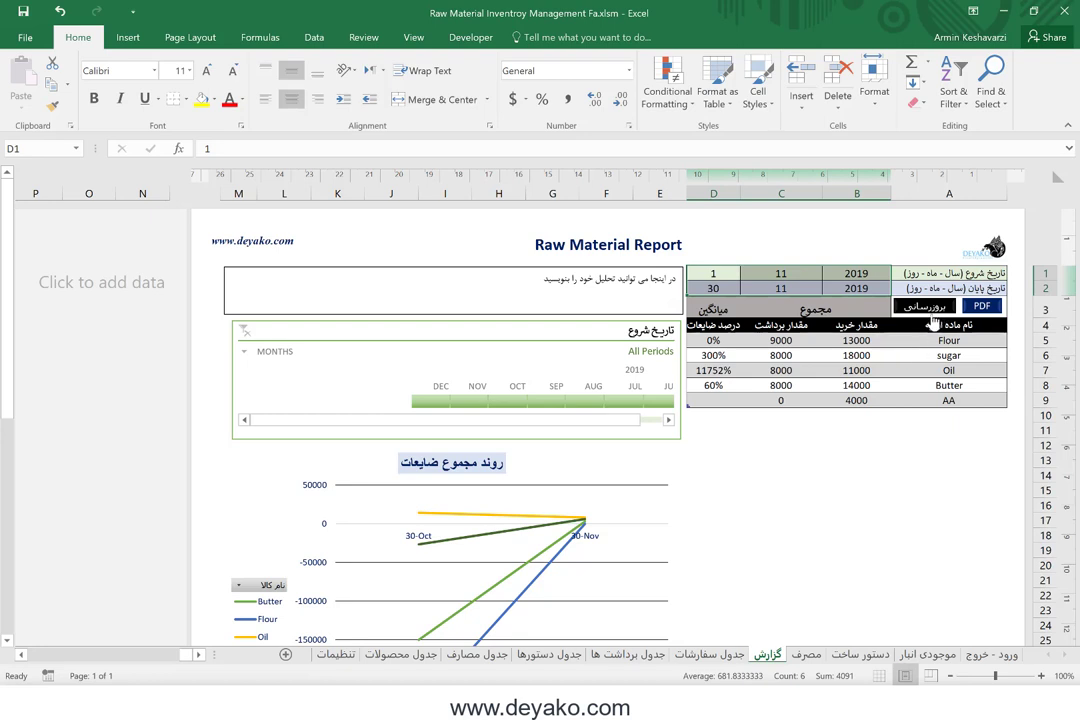
left_click_drag(857, 276, 735, 286)
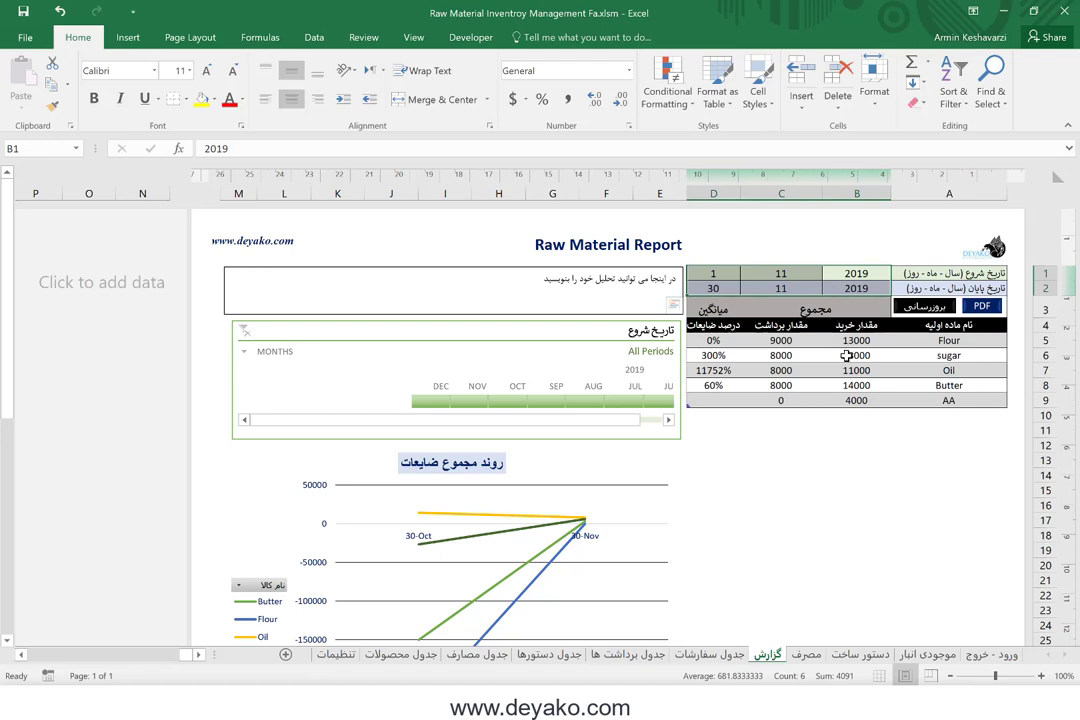
left_click_drag(935, 340, 721, 403)
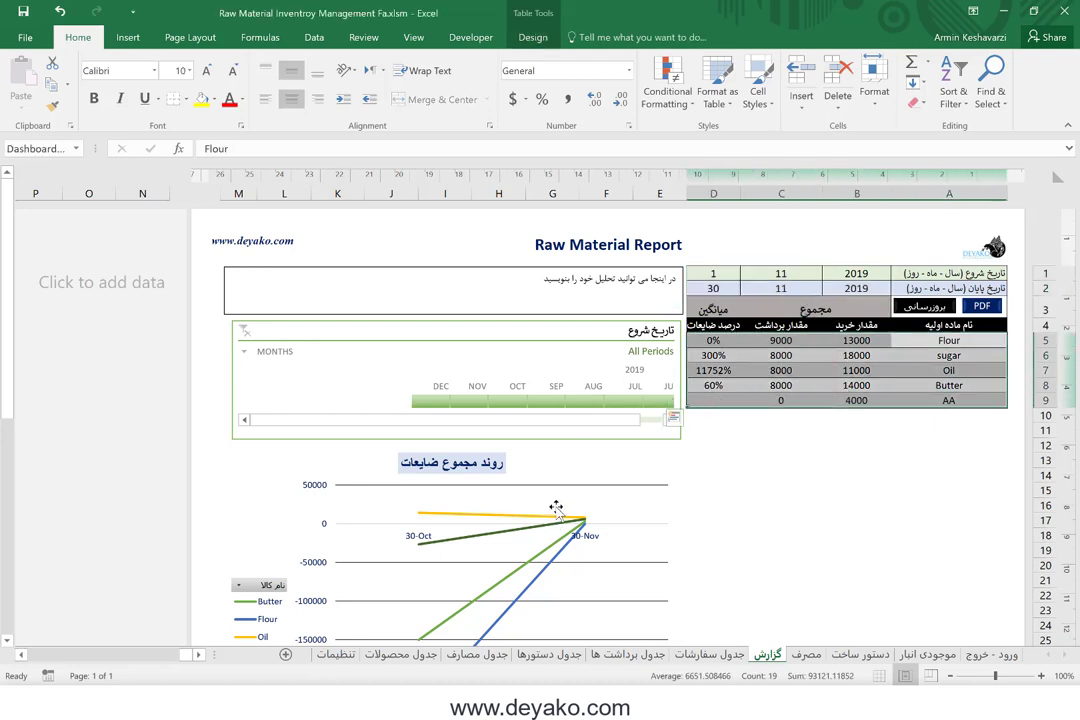
left_click_drag(713, 273, 956, 264)
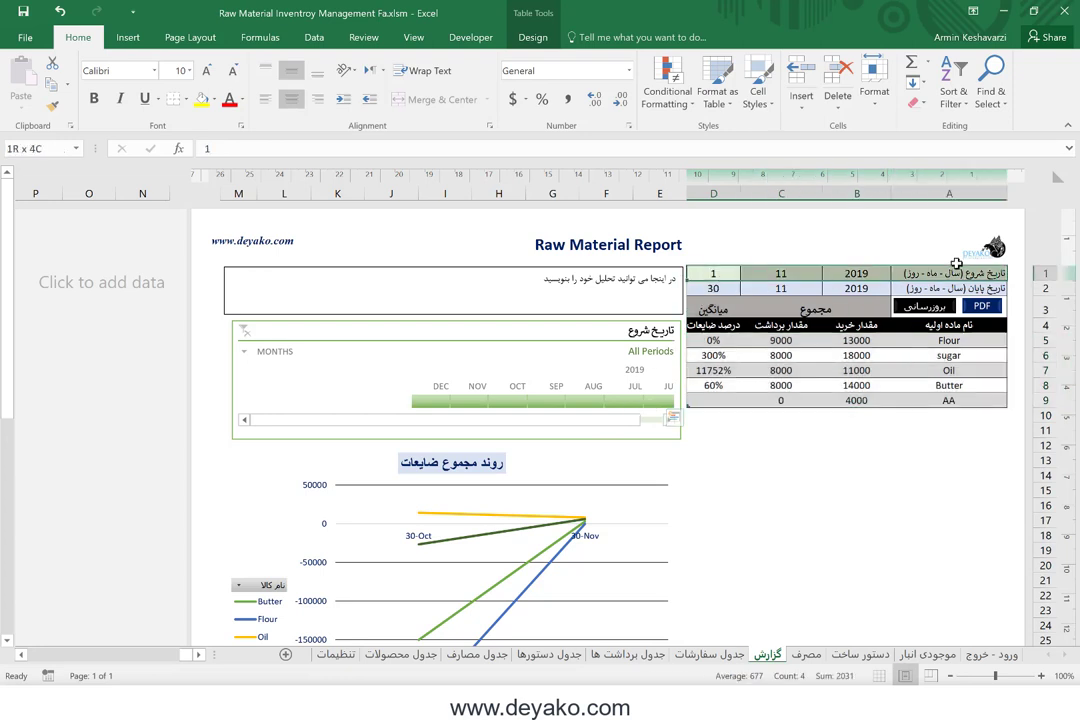
Review the Oil purchase amount 11000, the waste trend chart, and purchase and withdrawal columns
left_click(856, 370)
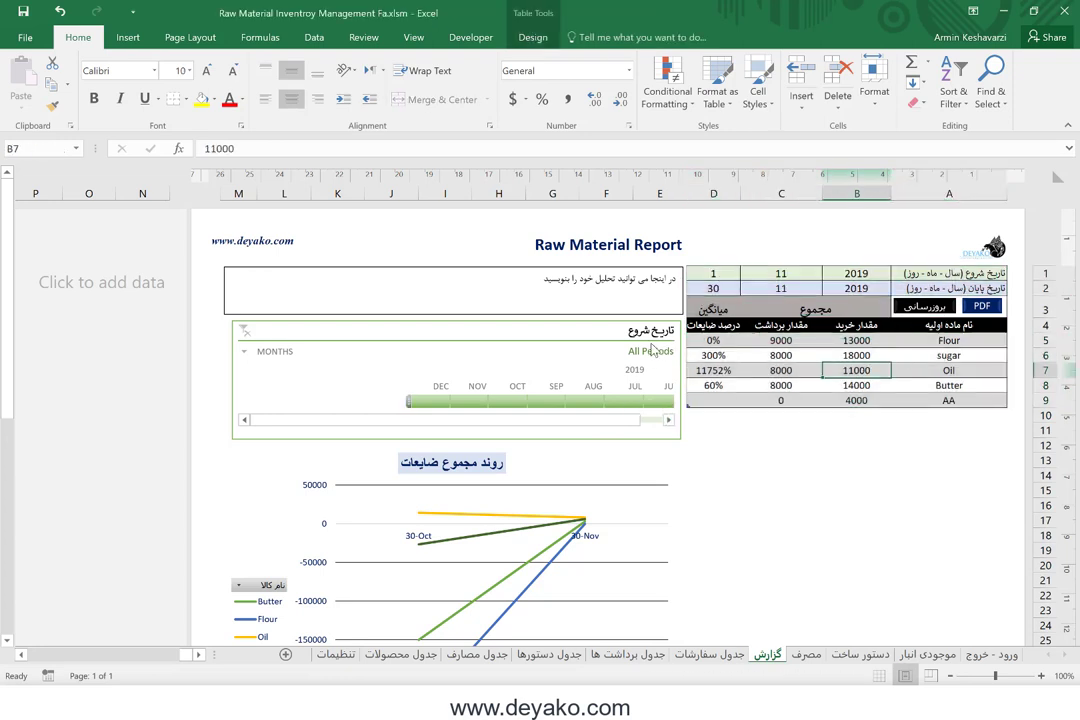
left_click(555, 521)
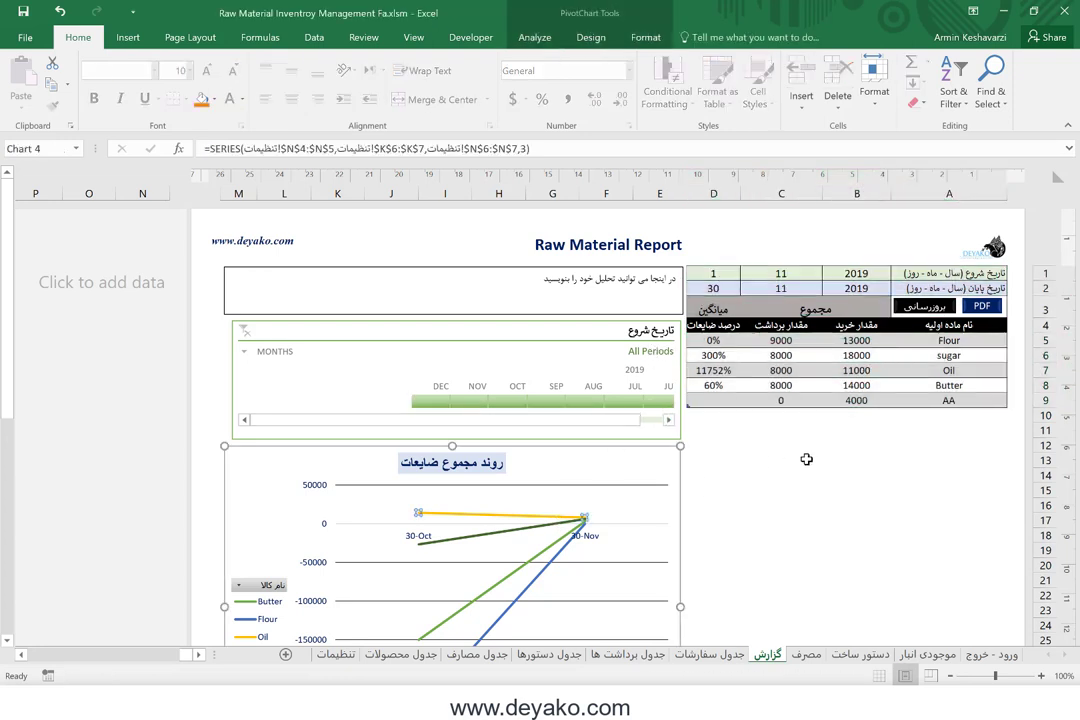
left_click(760, 460)
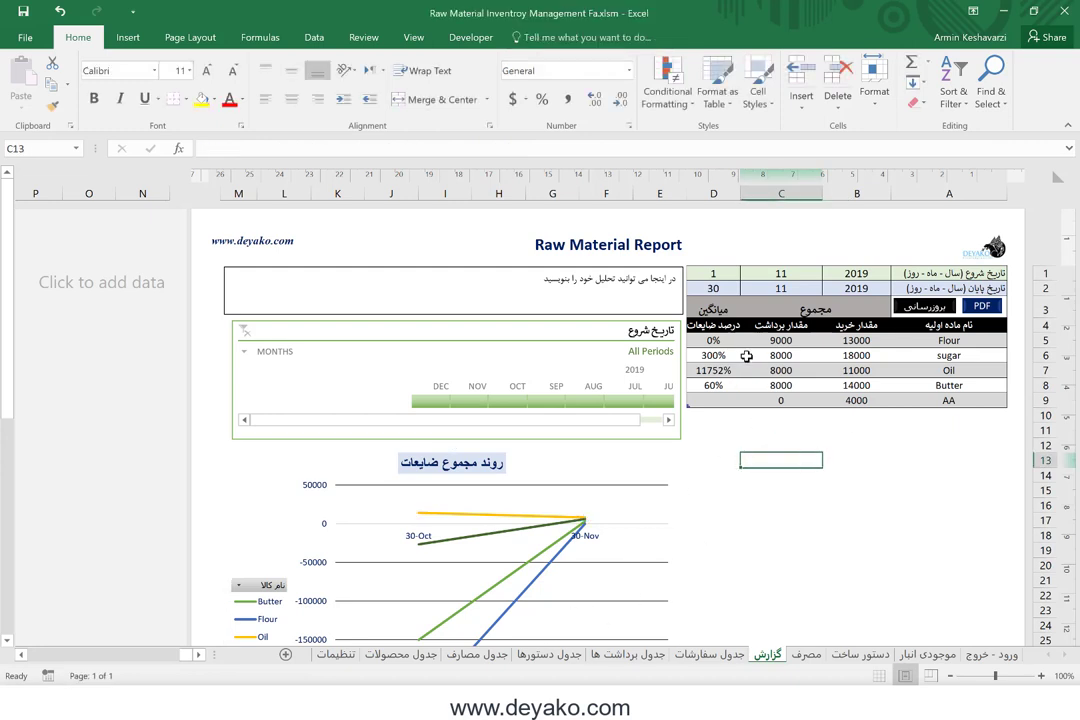
left_click_drag(746, 356, 860, 550)
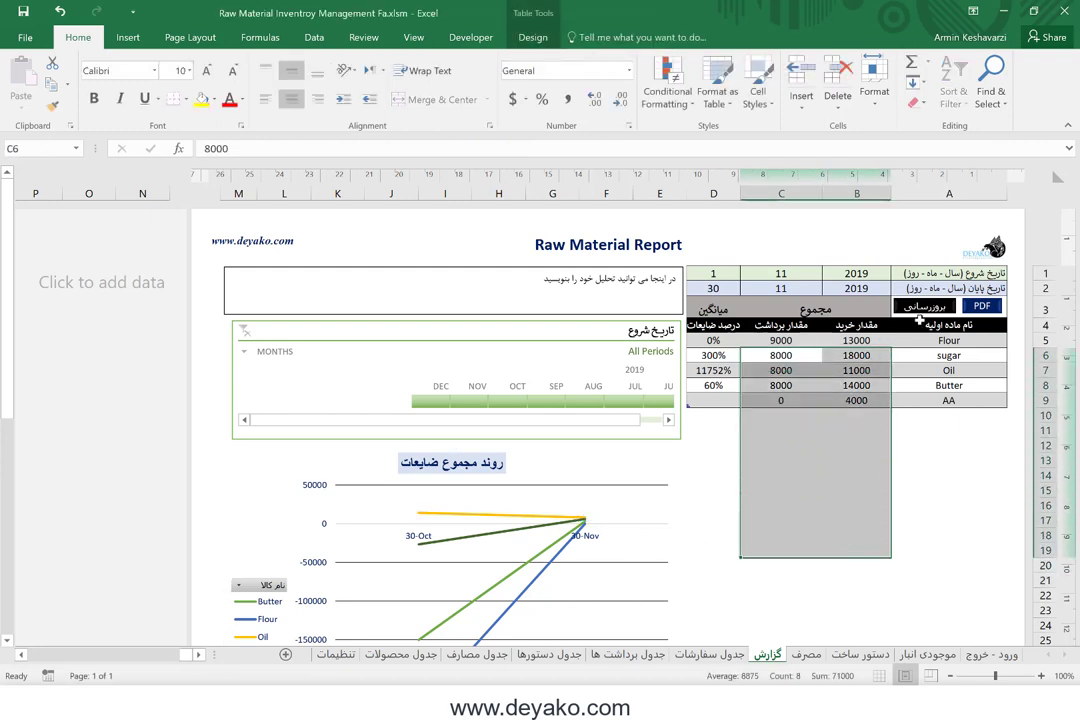
left_click_drag(918, 340, 805, 625)
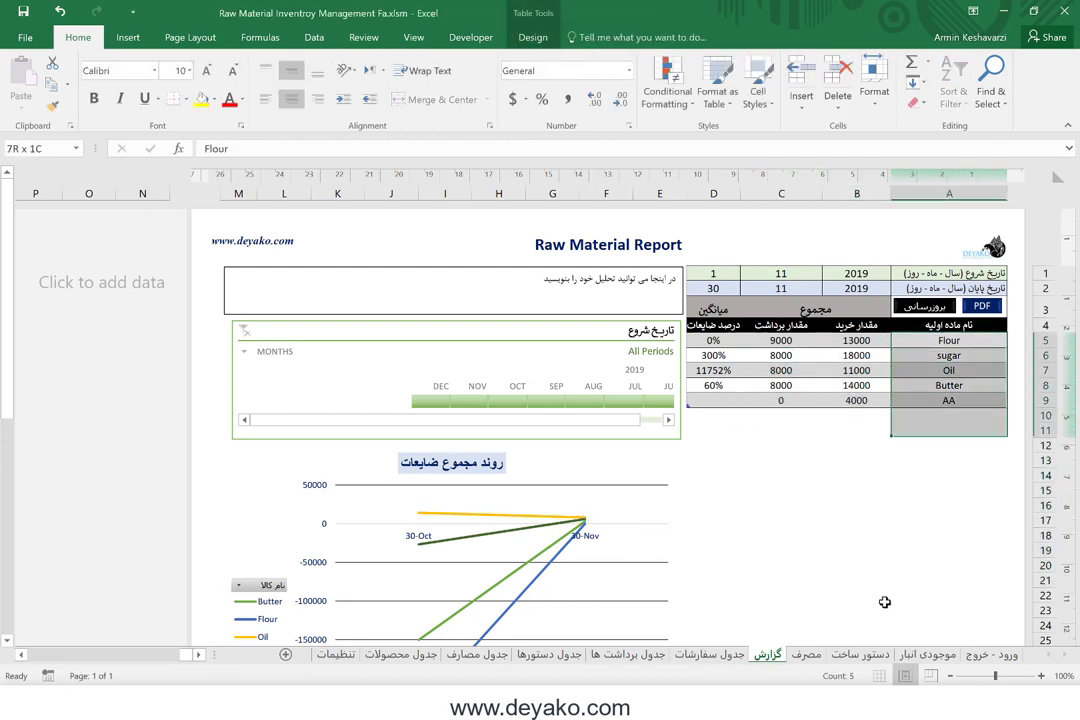
left_click(820, 474)
Move via the orders and withdrawals sheets to the تنظیمات unit-conversion settings sheet
left_click(722, 656)
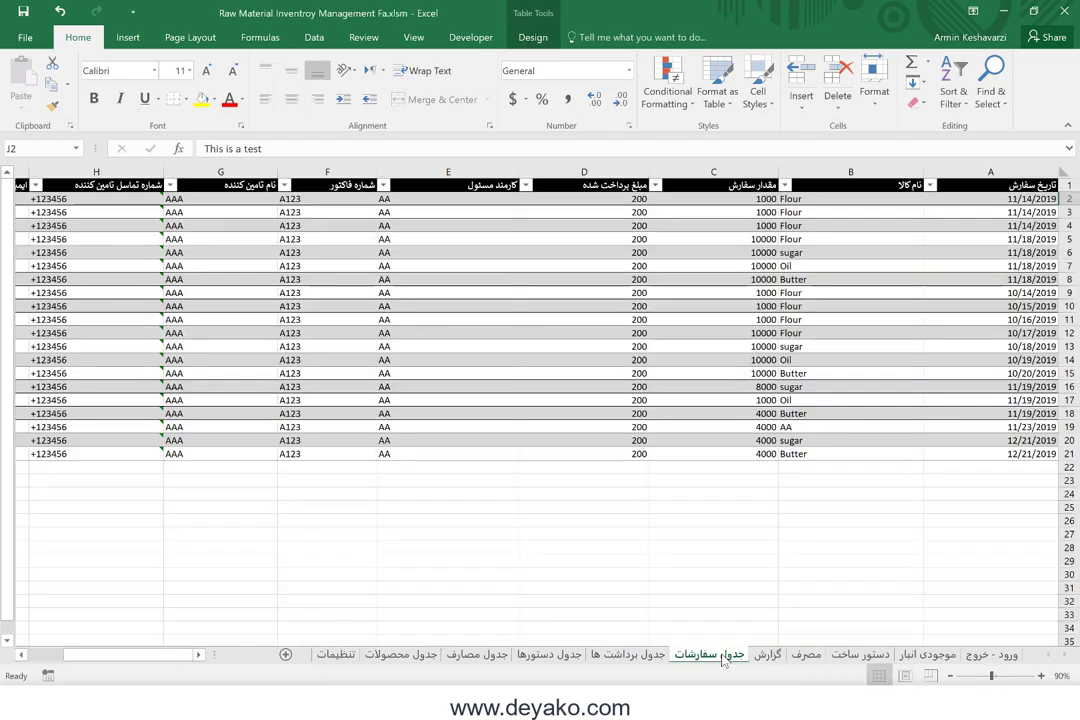
left_click(627, 655)
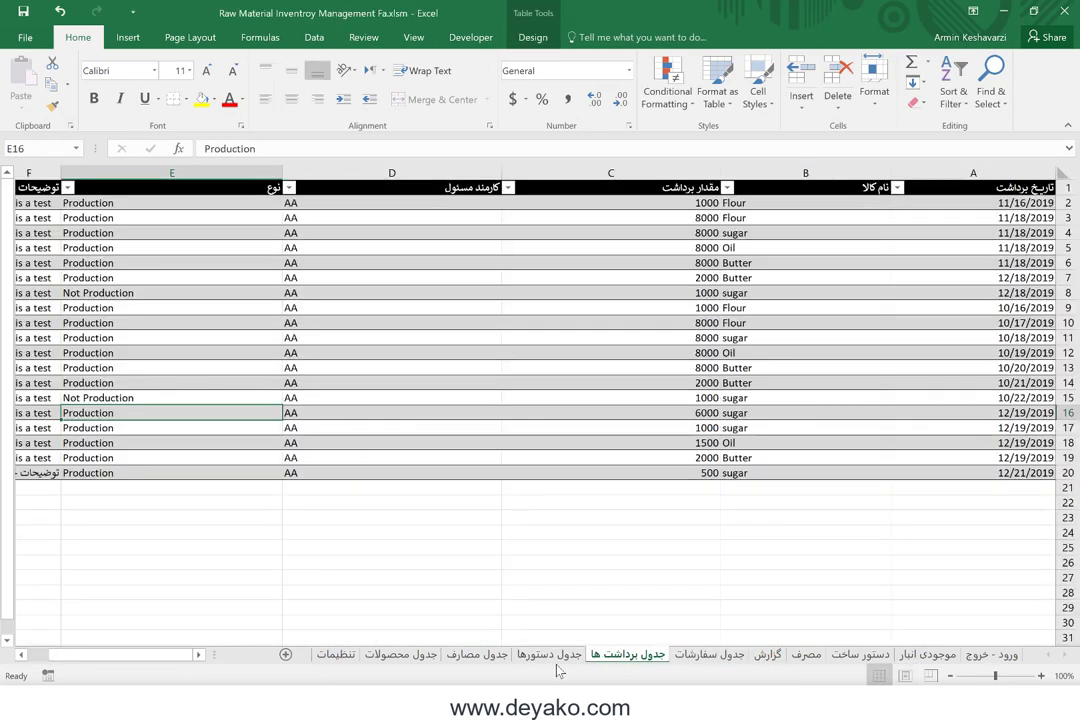
left_click(335, 654)
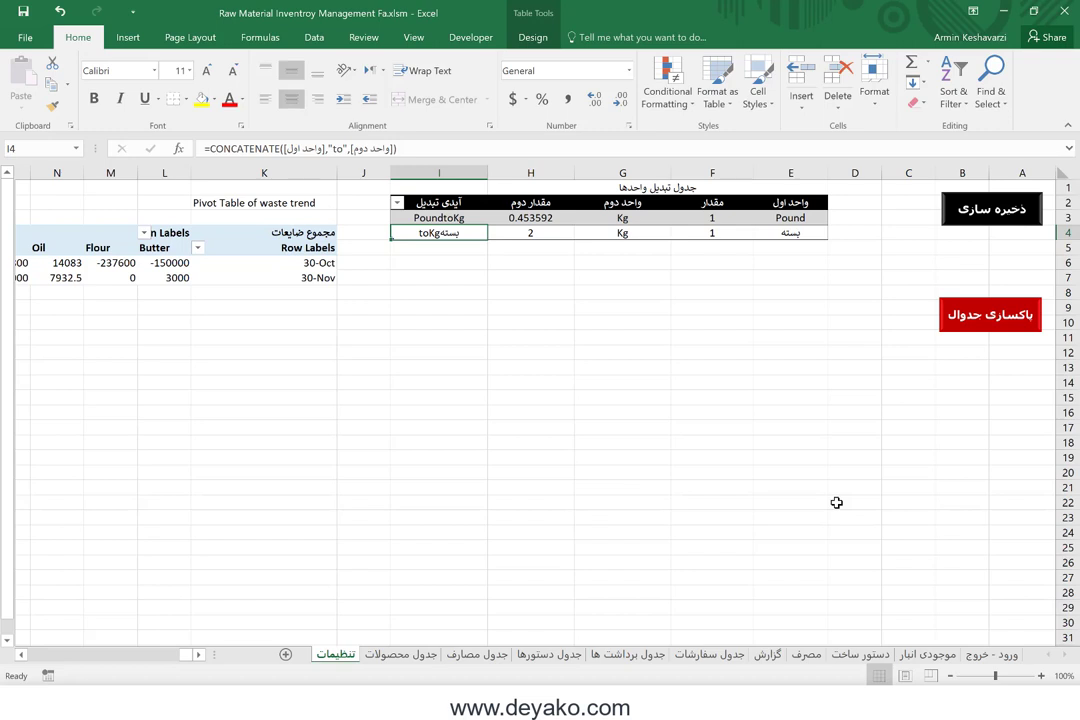
Run the باکسازی جداول macro, confirm Yes, and acknowledge the Done! message
left_click(988, 339)
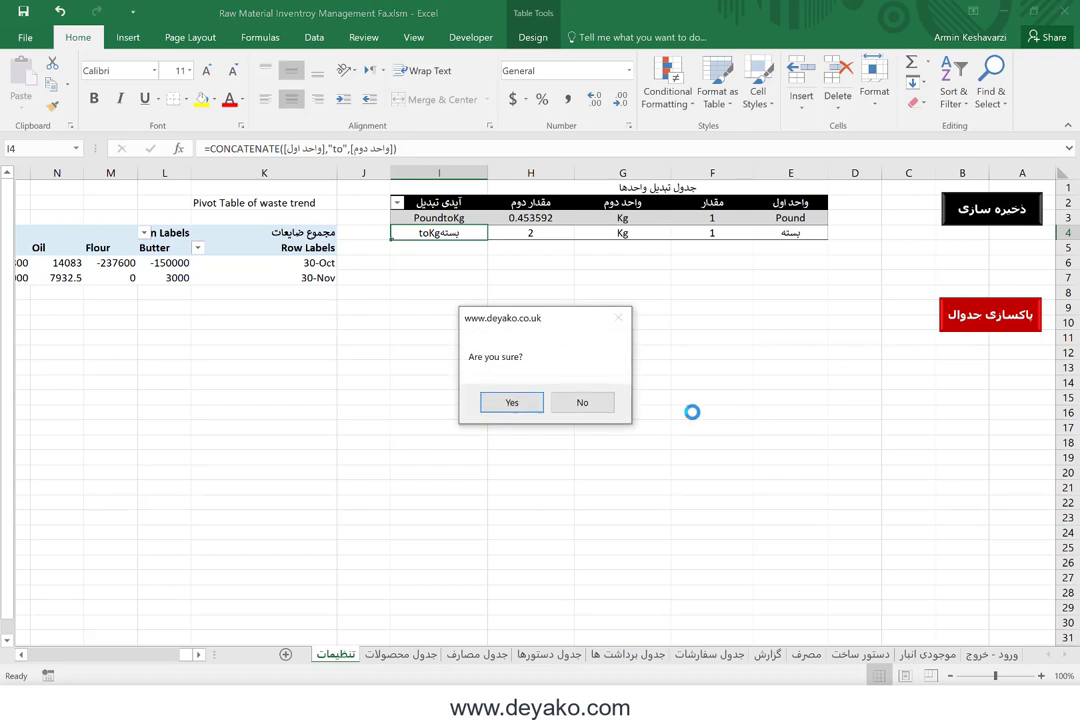
left_click(530, 408)
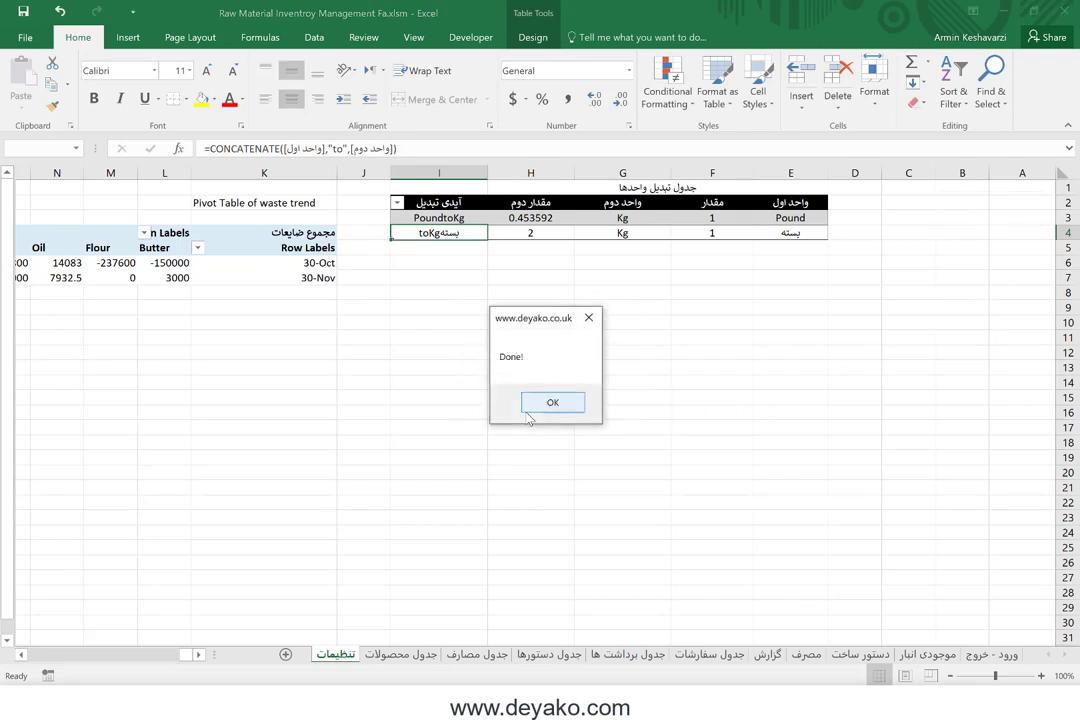
left_click(550, 404)
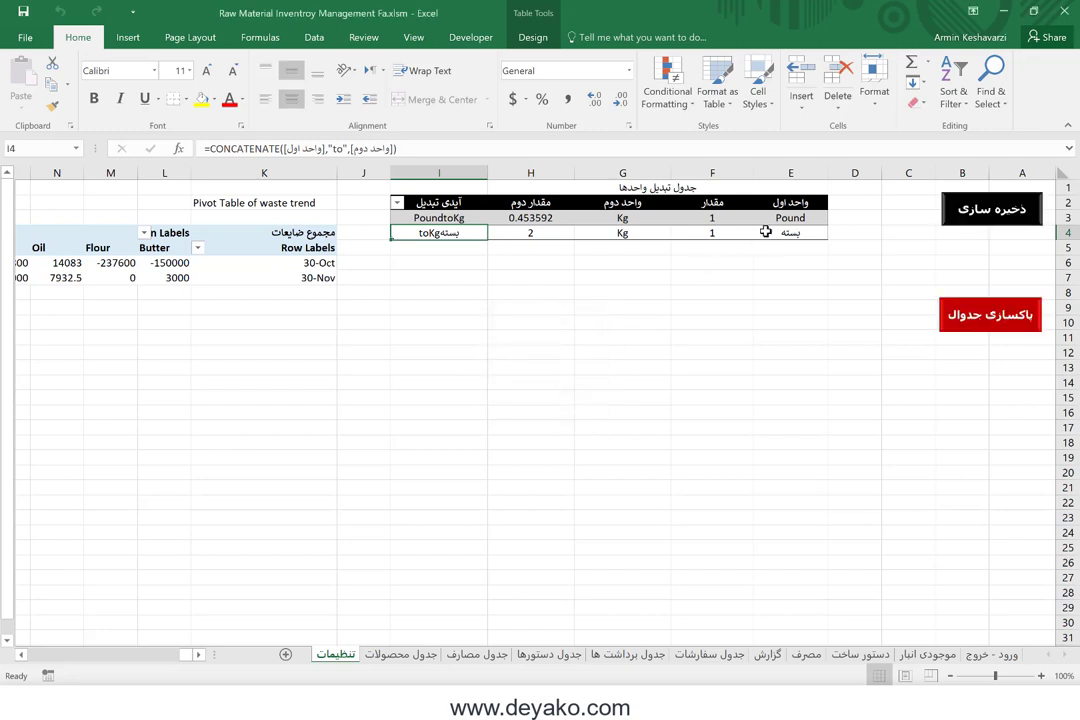
Check the products, consumption, recipes, withdrawals, orders and report sheets are cleared, ending on مصرف
left_click(405, 656)
left_click(495, 655)
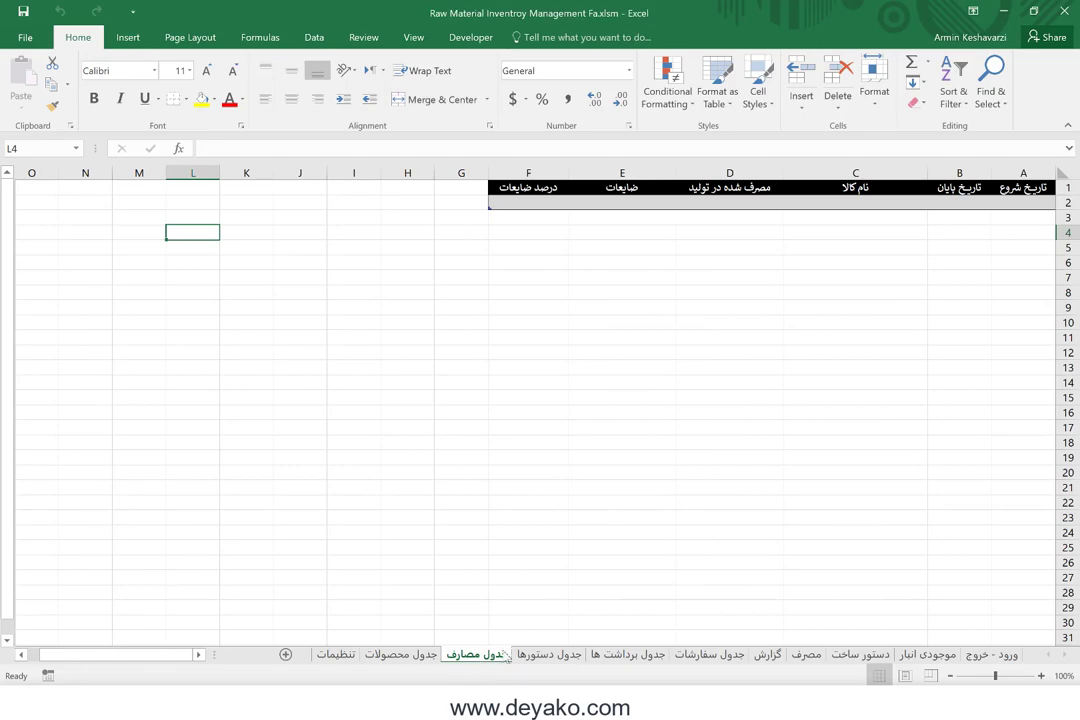
left_click(555, 655)
left_click(627, 655)
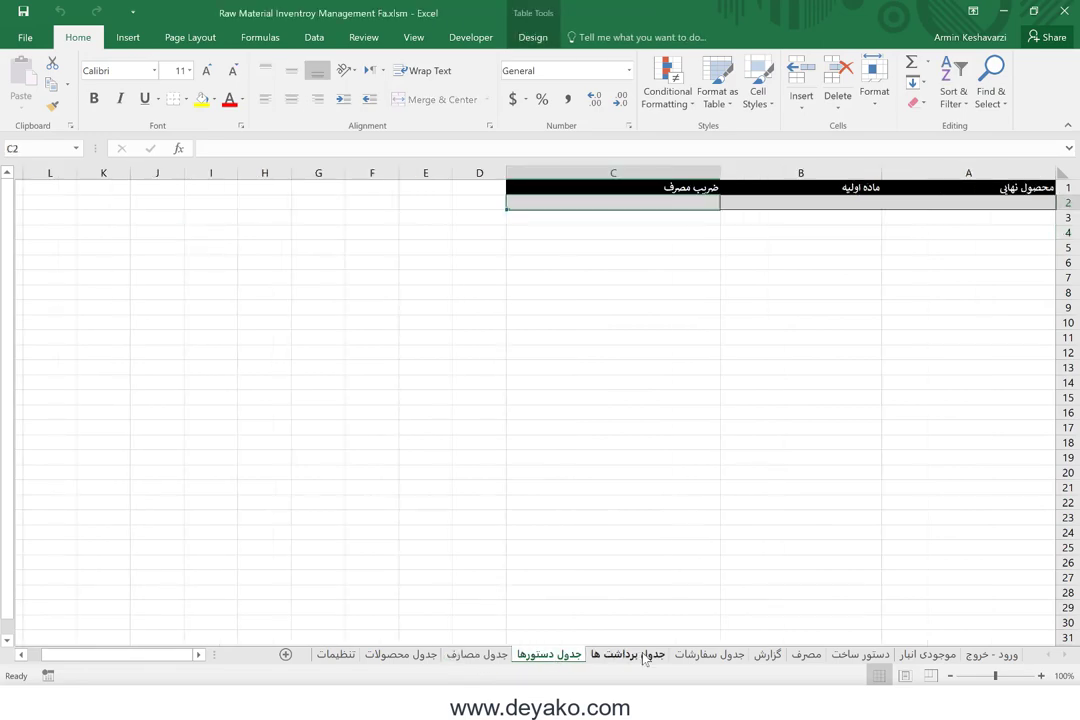
left_click(705, 656)
left_click(768, 655)
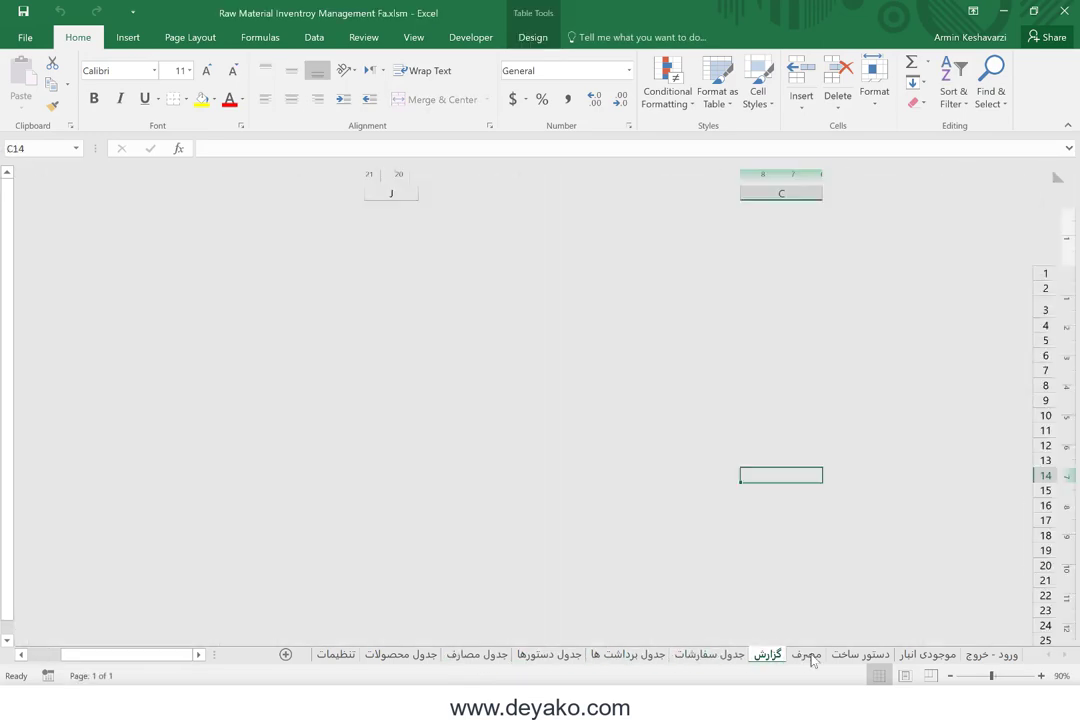
left_click(808, 656)
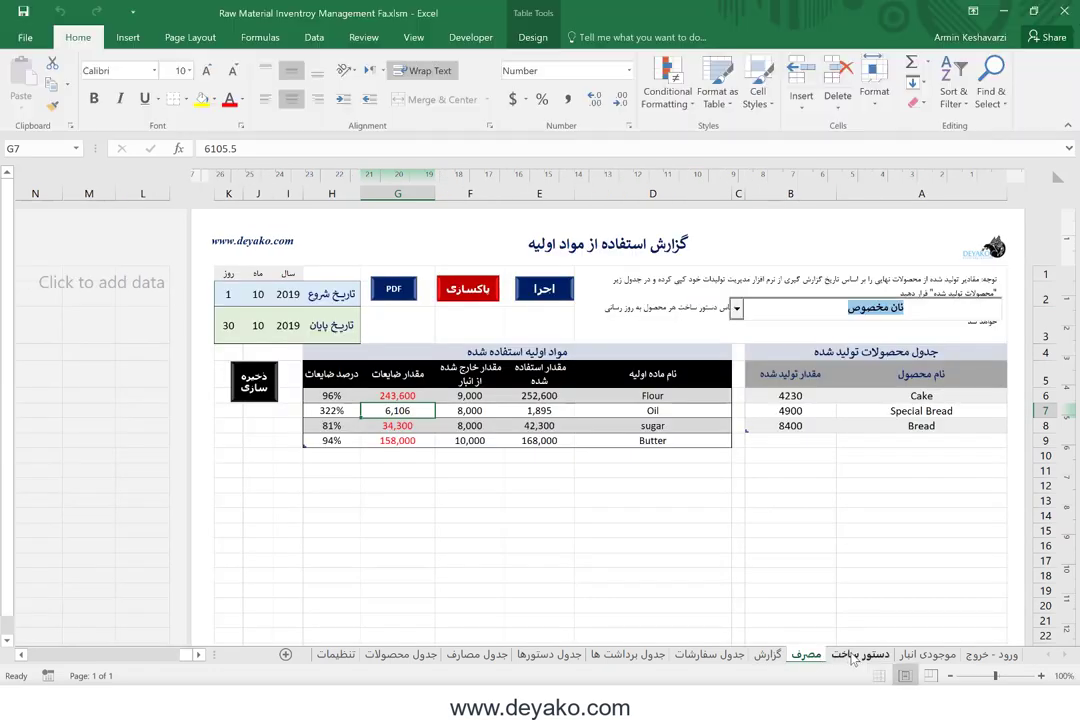
left_click(851, 656)
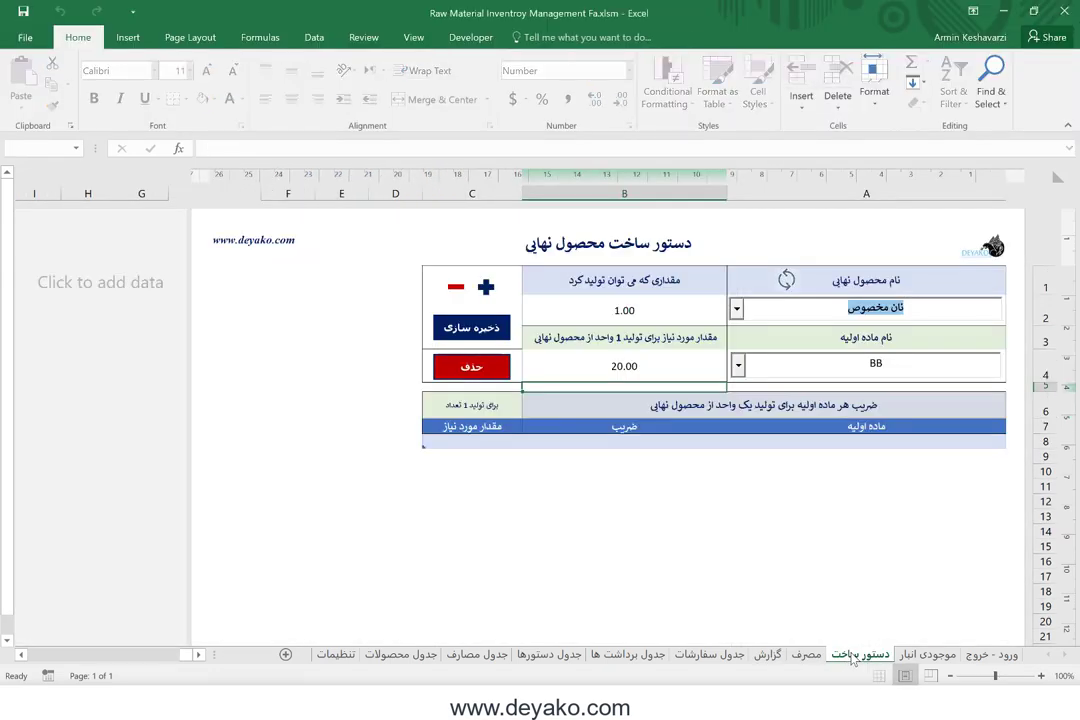
left_click(768, 655)
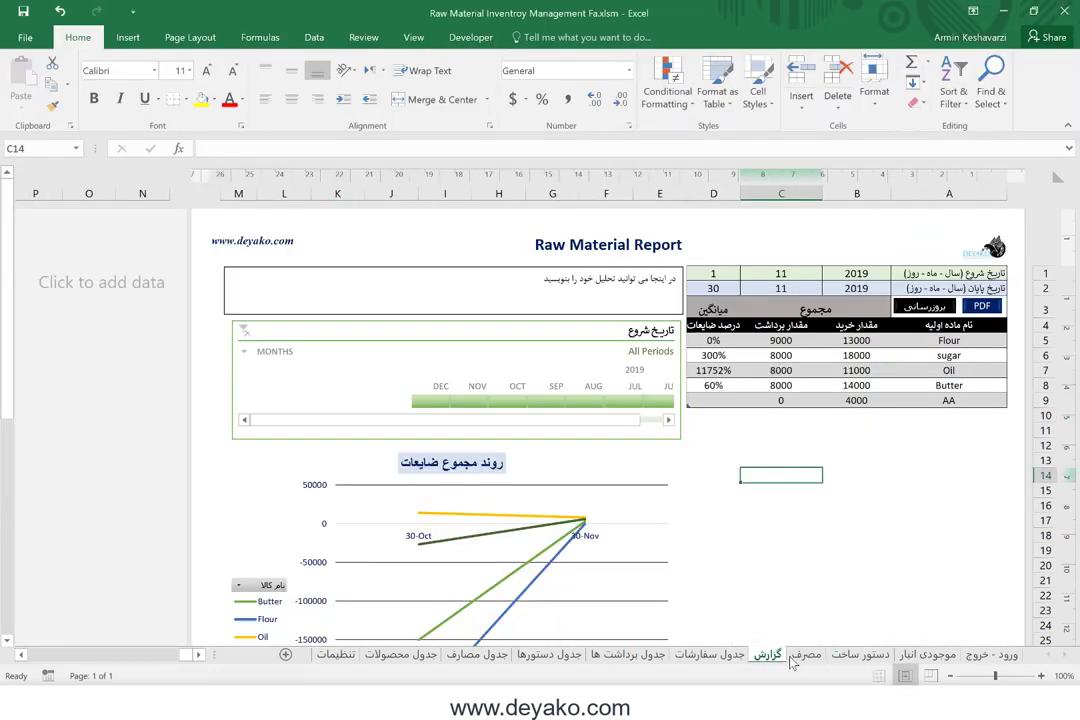
left_click(796, 657)
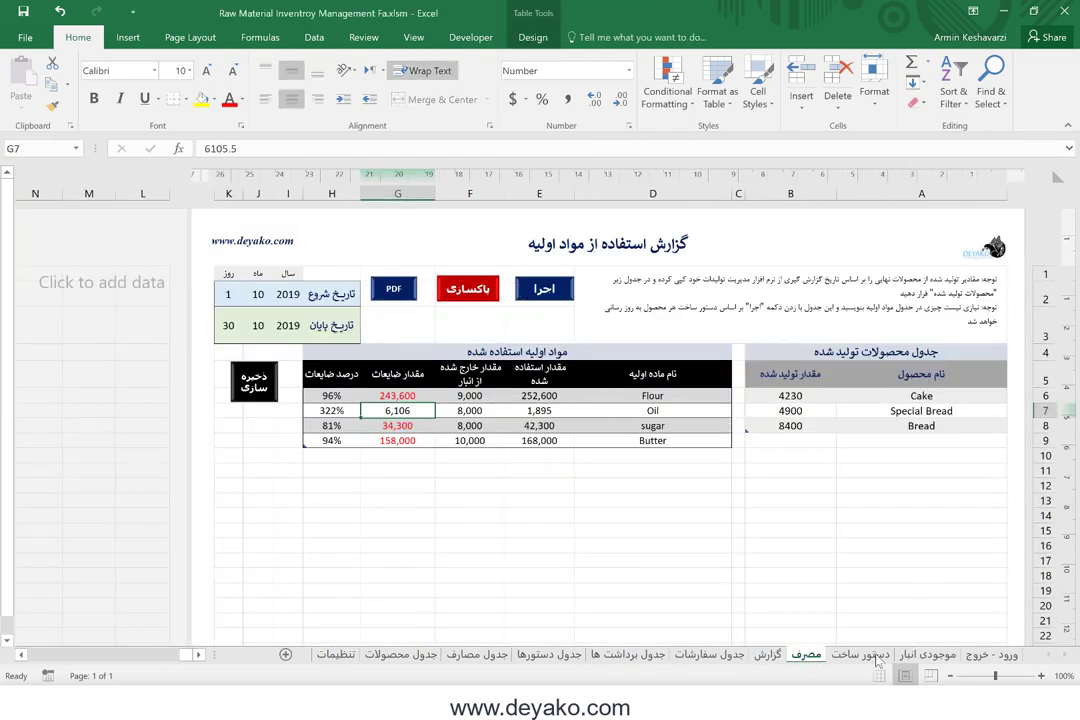
Clear the Cake and Flour rows from the usage report, then return to the دستور ساخت sheet
right_click(905, 398)
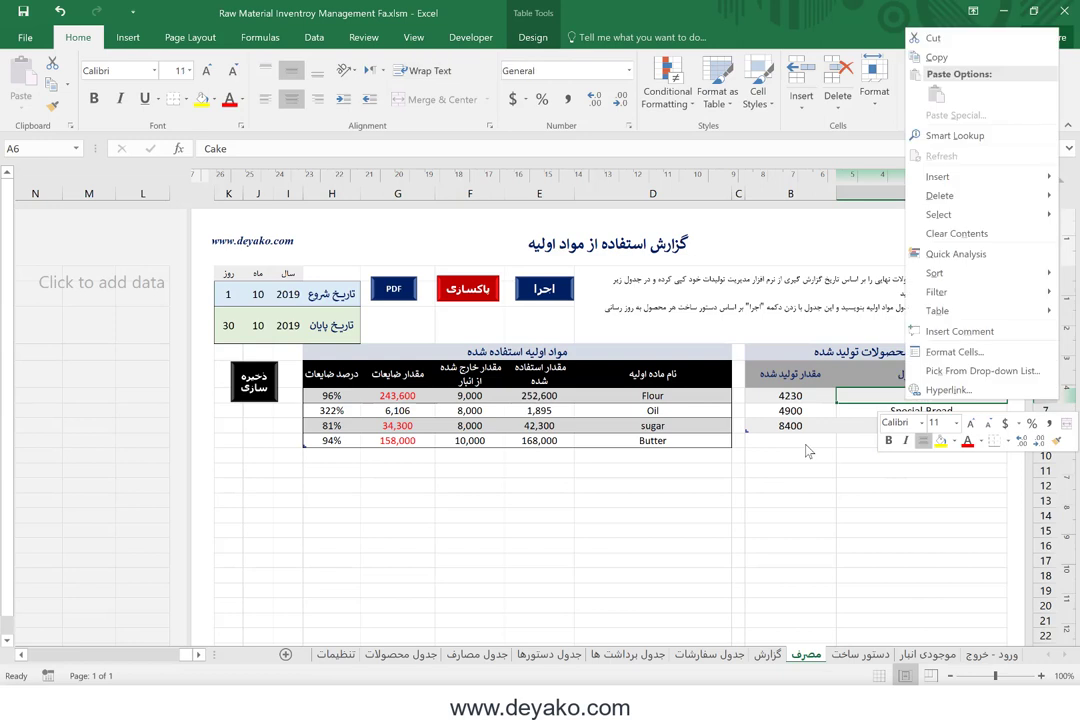
key("Escape")
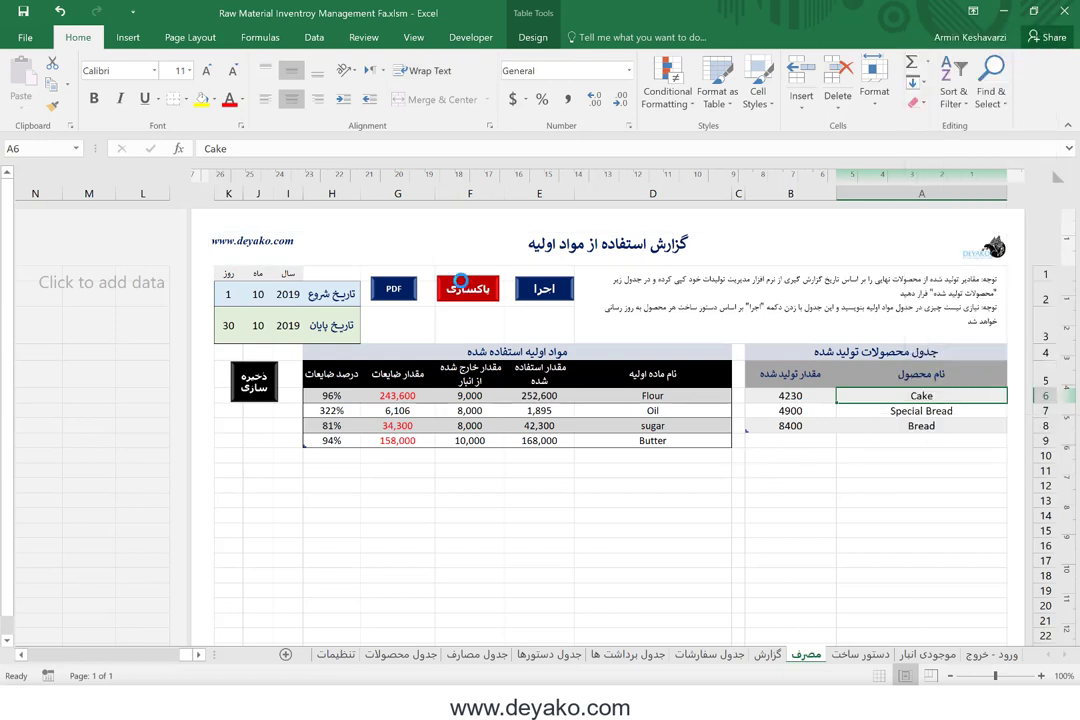
left_click(461, 283)
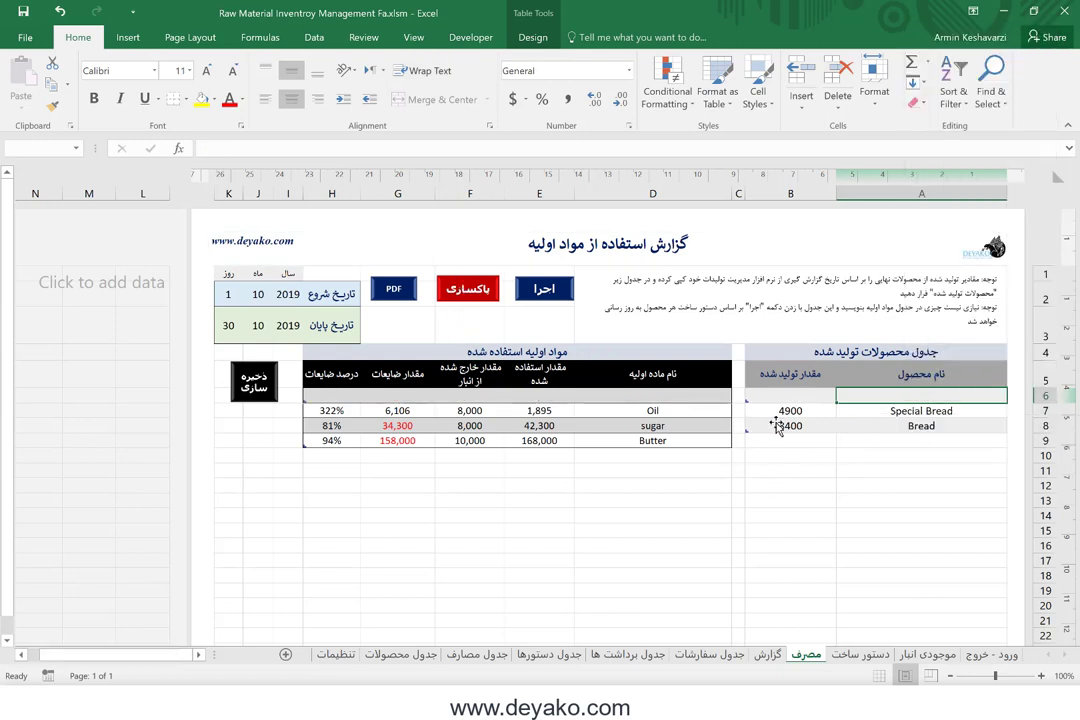
left_click(861, 656)
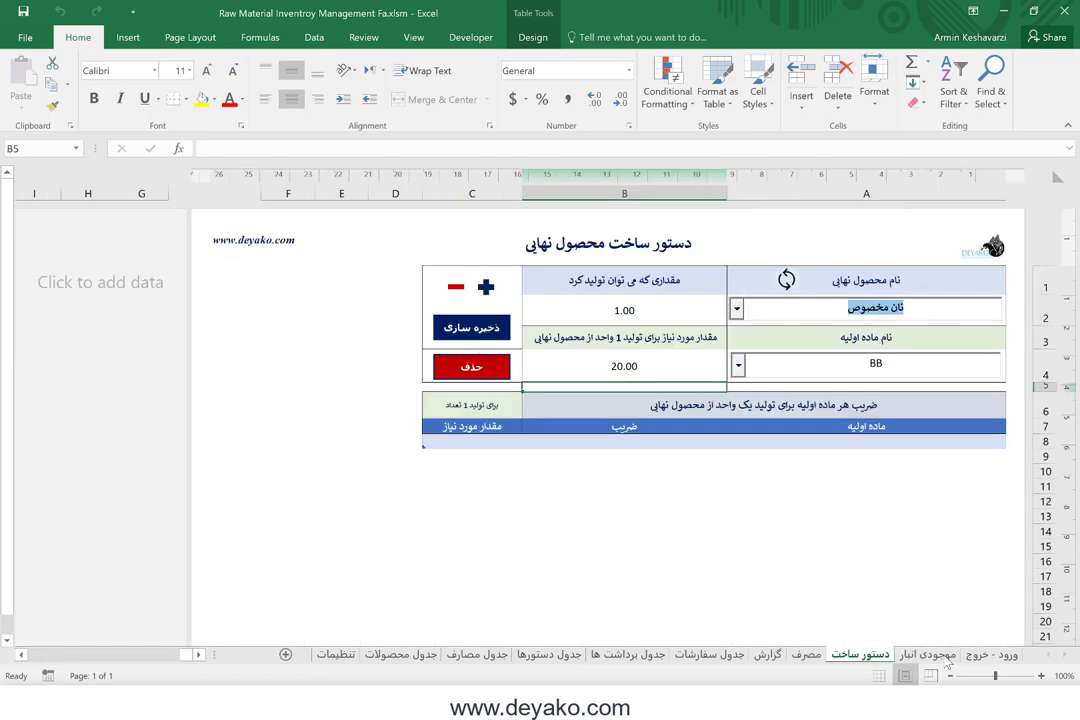
Check the final product and raw material lists, then view the empty موجودی انبار and ورود - خروج sheets
left_click(736, 310)
left_click(736, 312)
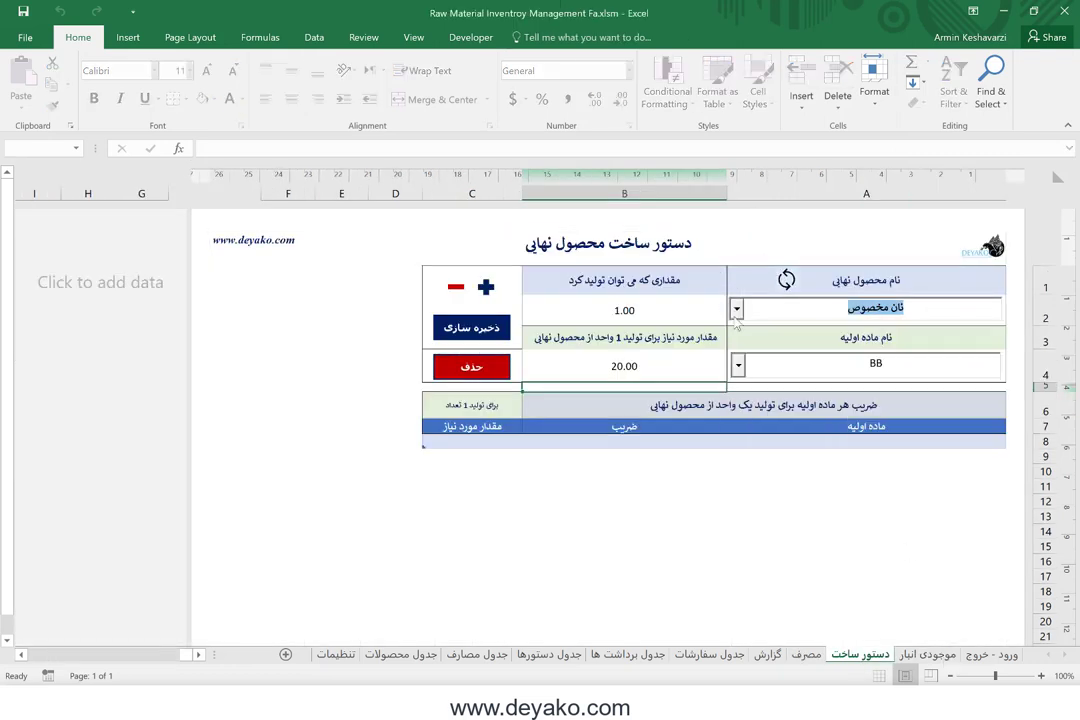
left_click(739, 367)
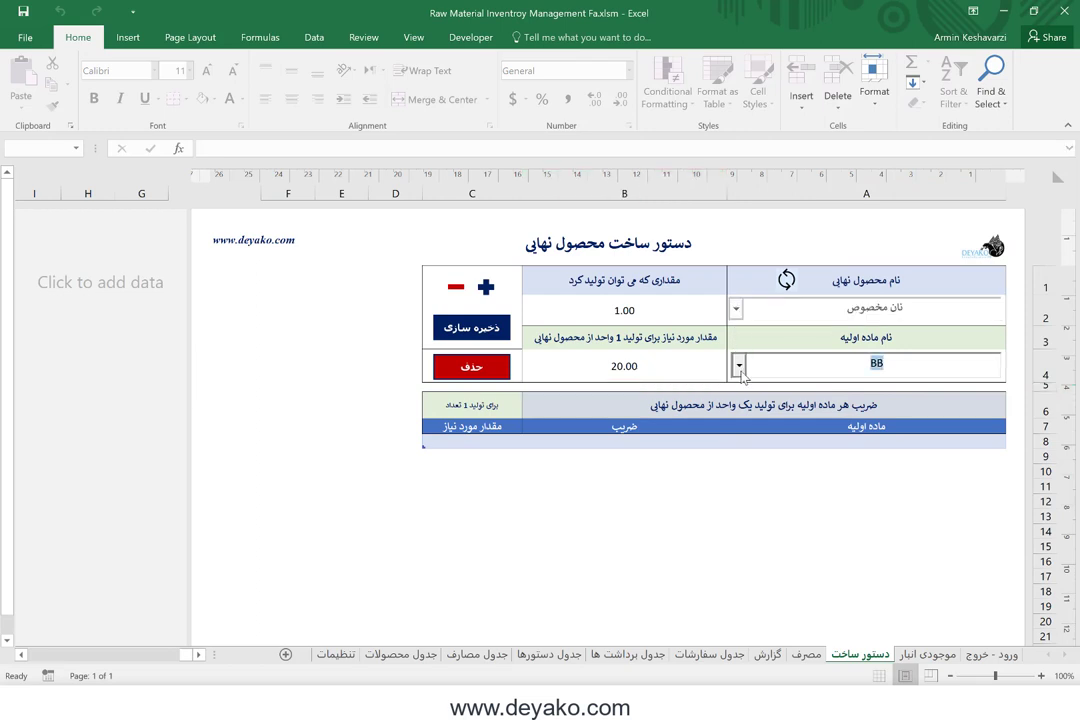
left_click(739, 367)
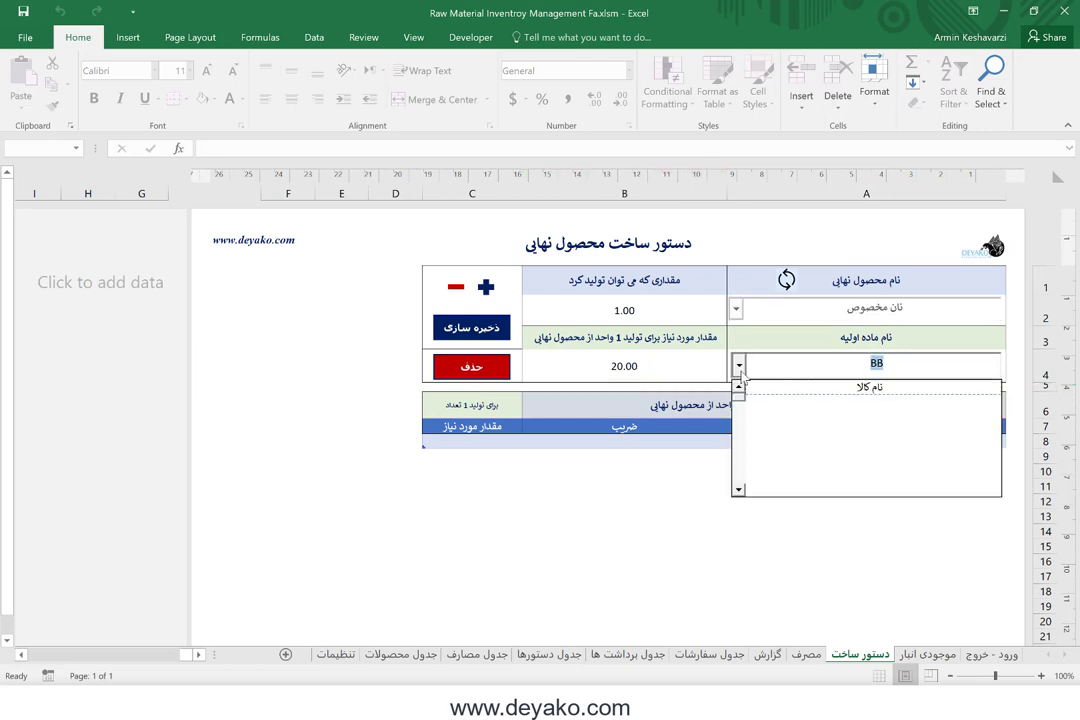
left_click(918, 655)
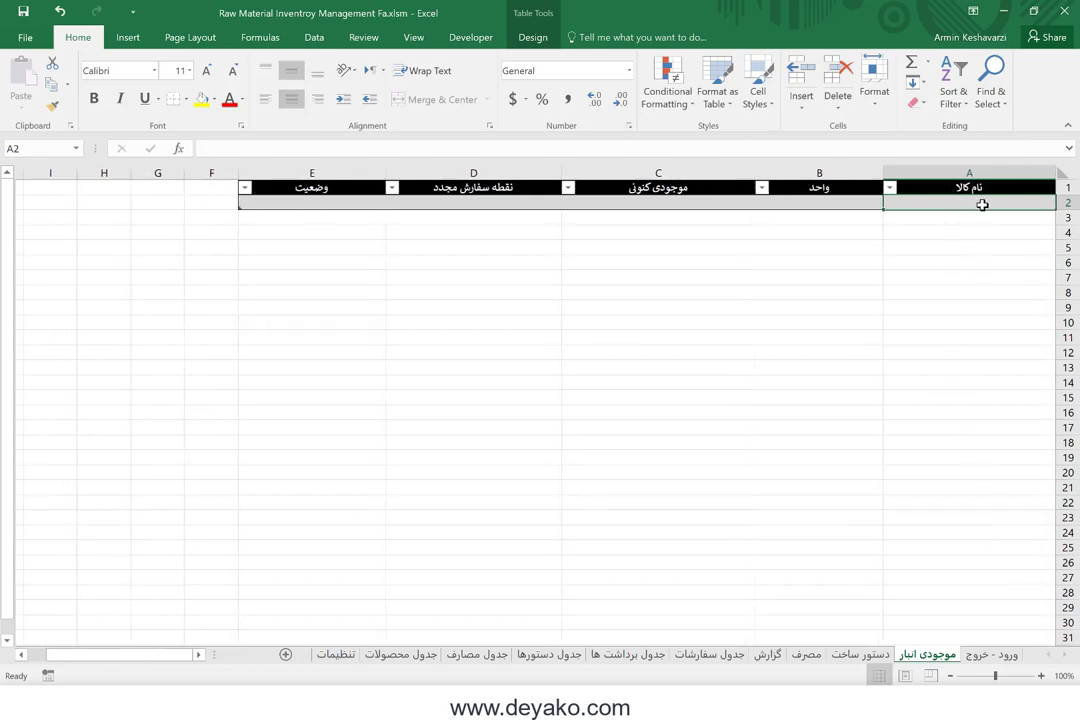
left_click(990, 654)
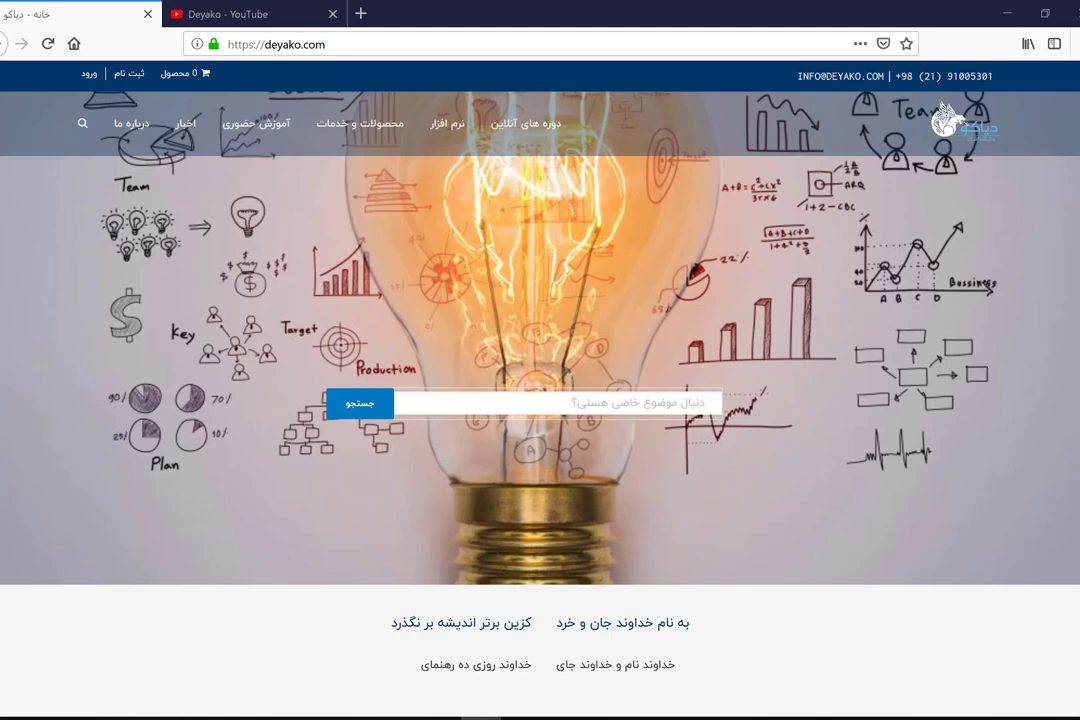
Switch Firefox to the Deyako YouTube channel tab
left_click(260, 14)
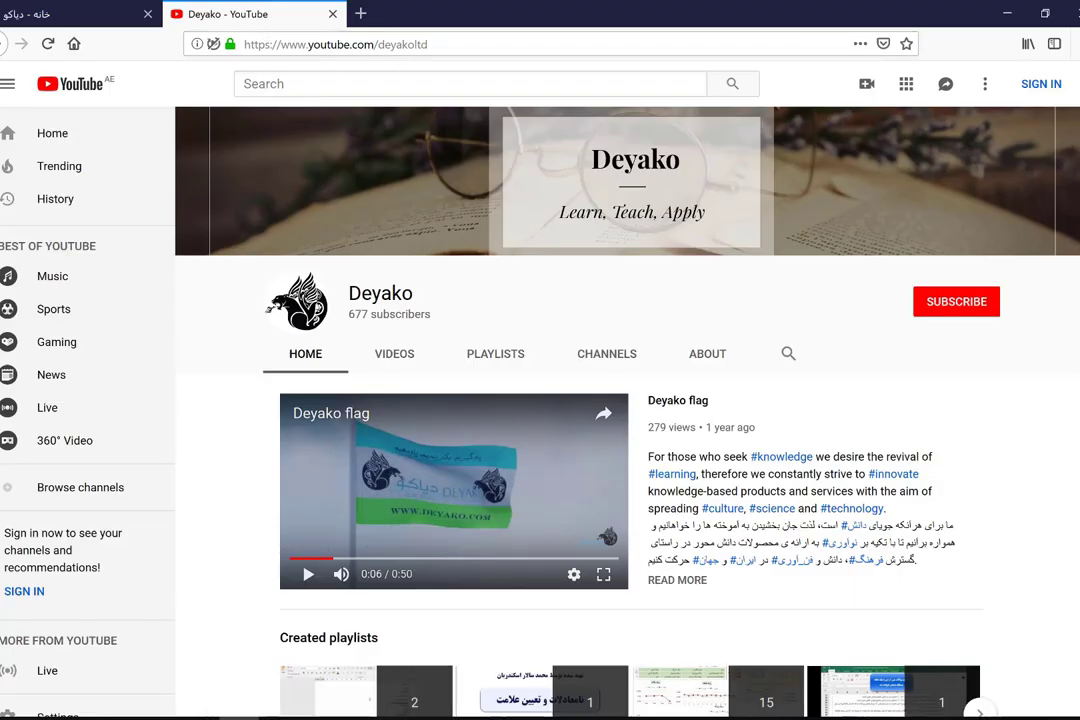